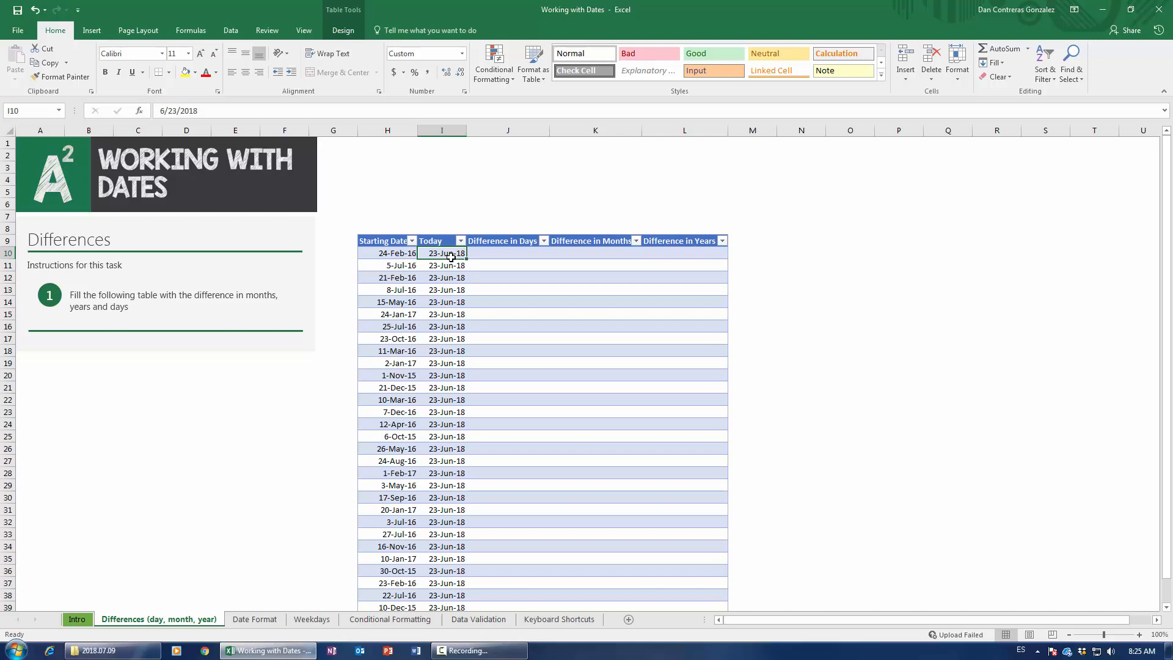
{"action": "left_click", "coordinate": [378, 259]}
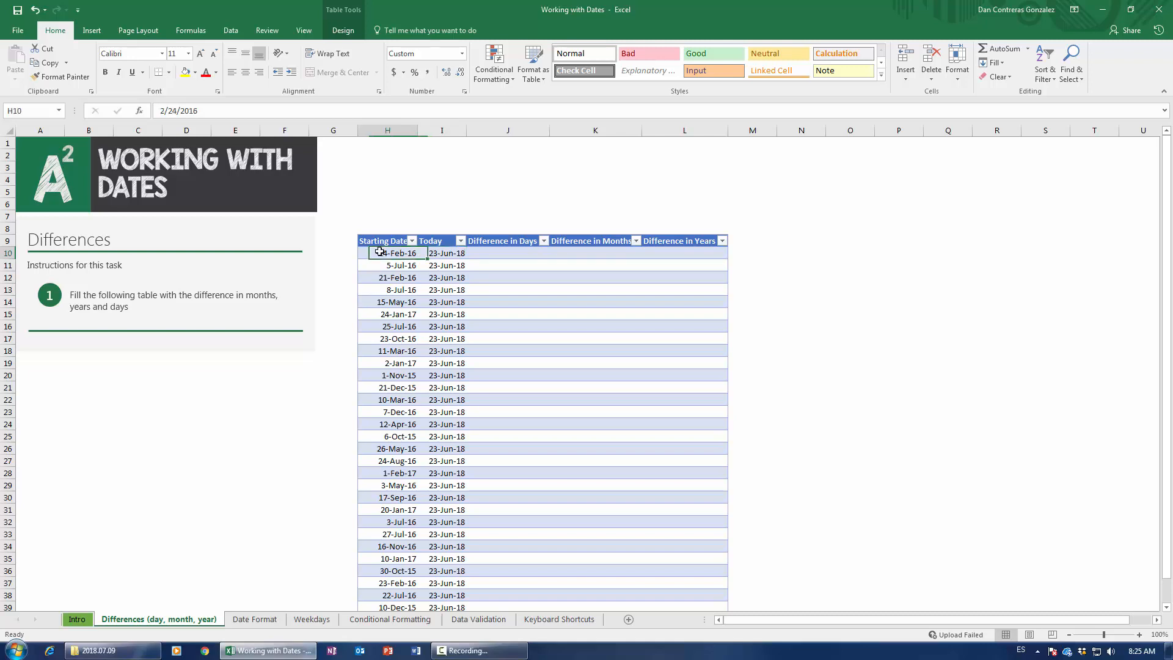
{"action": "left_click", "coordinate": [503, 255]}
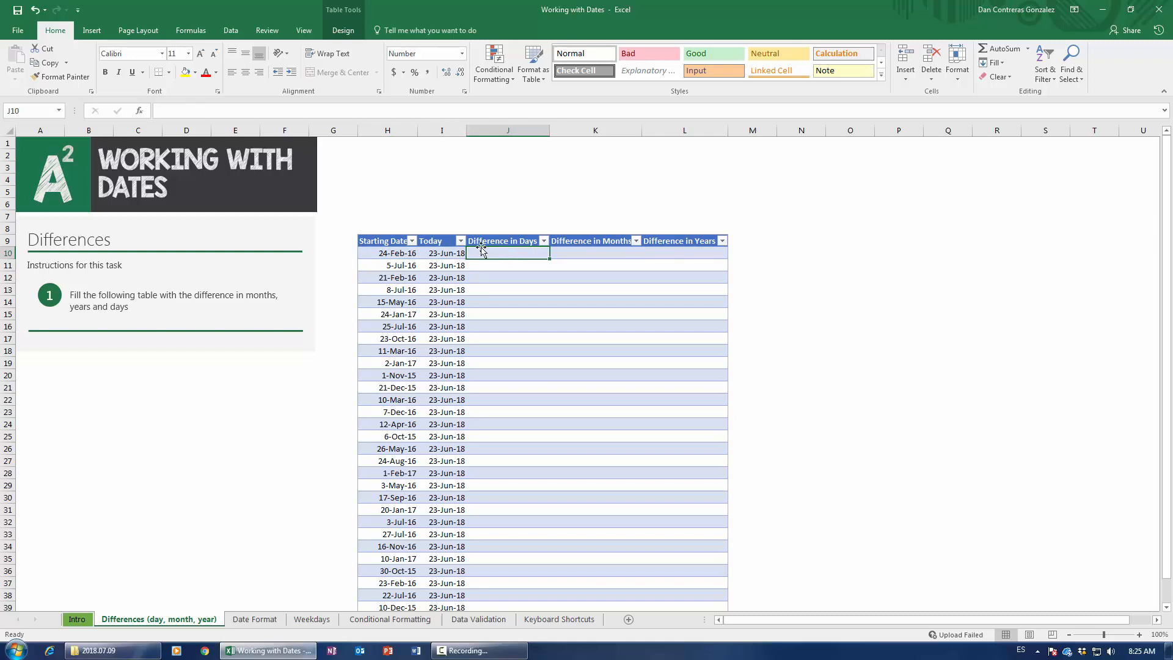
{"action": "left_click", "coordinate": [376, 254]}
{"action": "left_click", "coordinate": [448, 256]}
{"action": "left_click", "coordinate": [509, 256]}
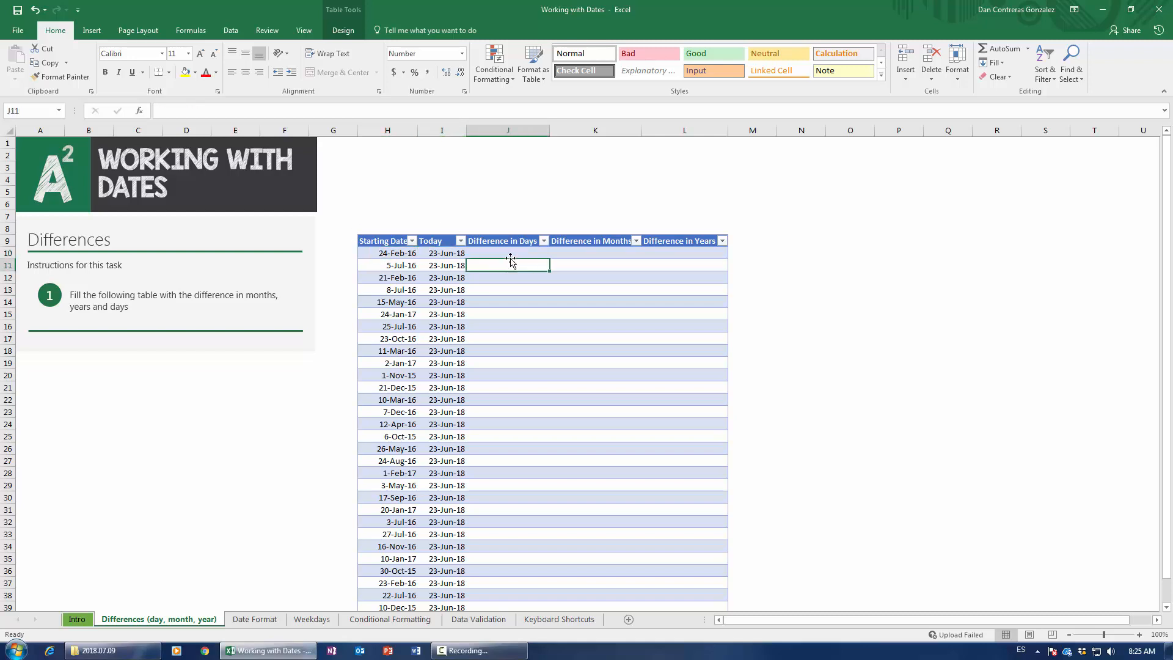
{"action": "type", "text": "="}
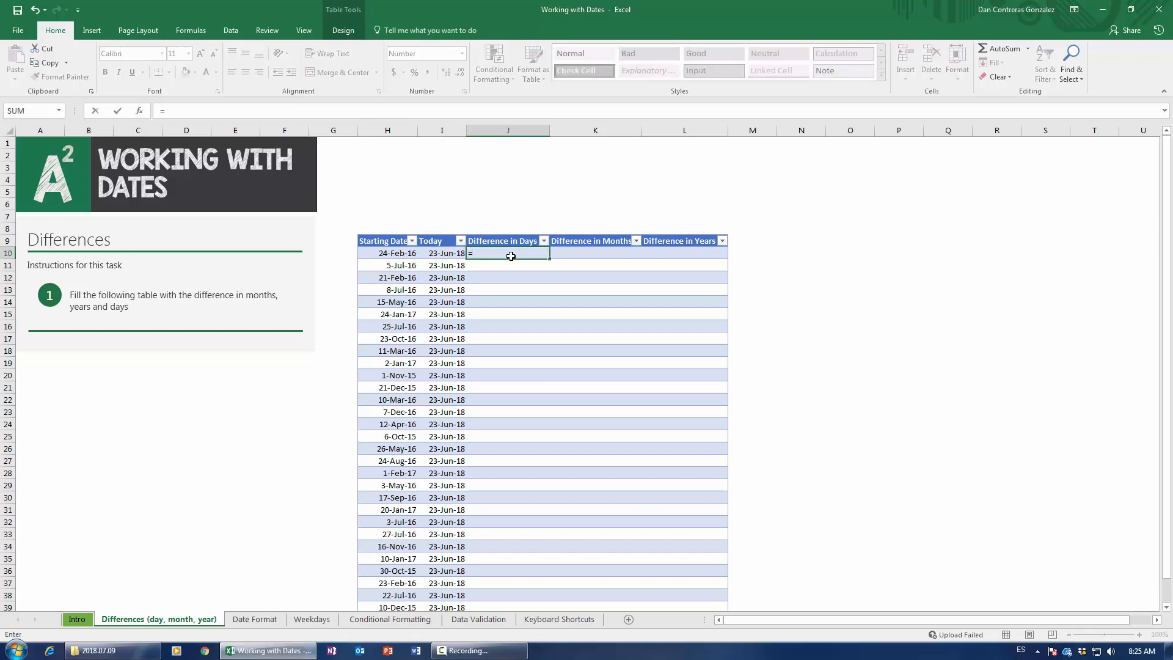
{"action": "left_click", "coordinate": [441, 253]}
{"action": "type", "text": "-"}
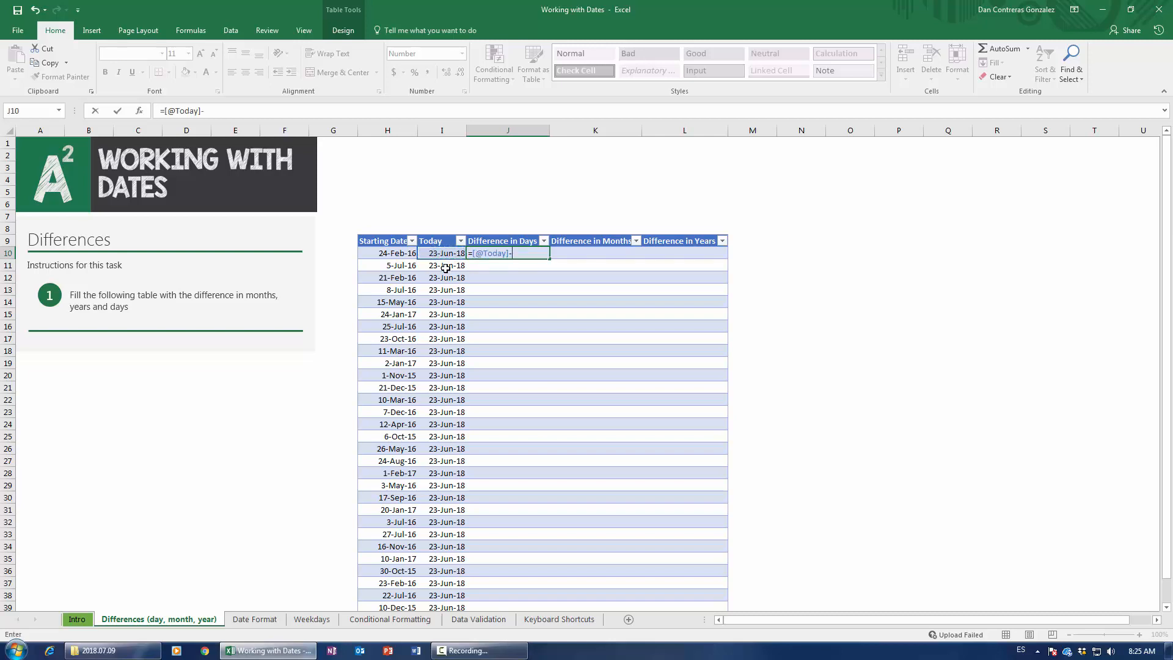
{"action": "left_click", "coordinate": [393, 258]}
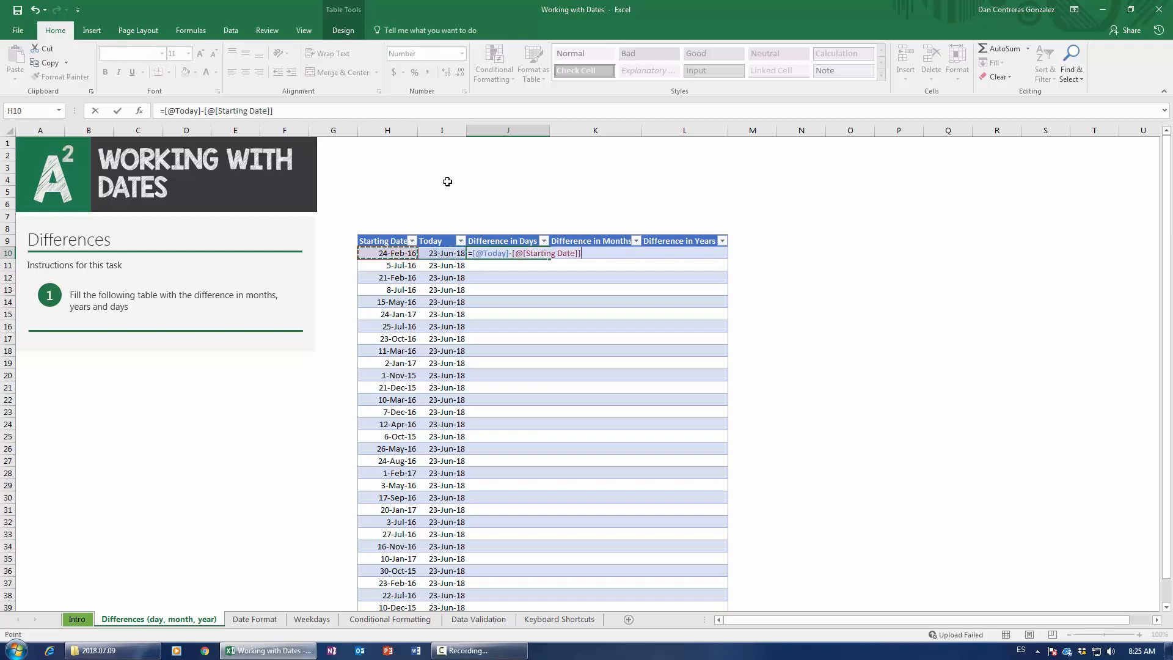
{"action": "key", "text": "Return"}
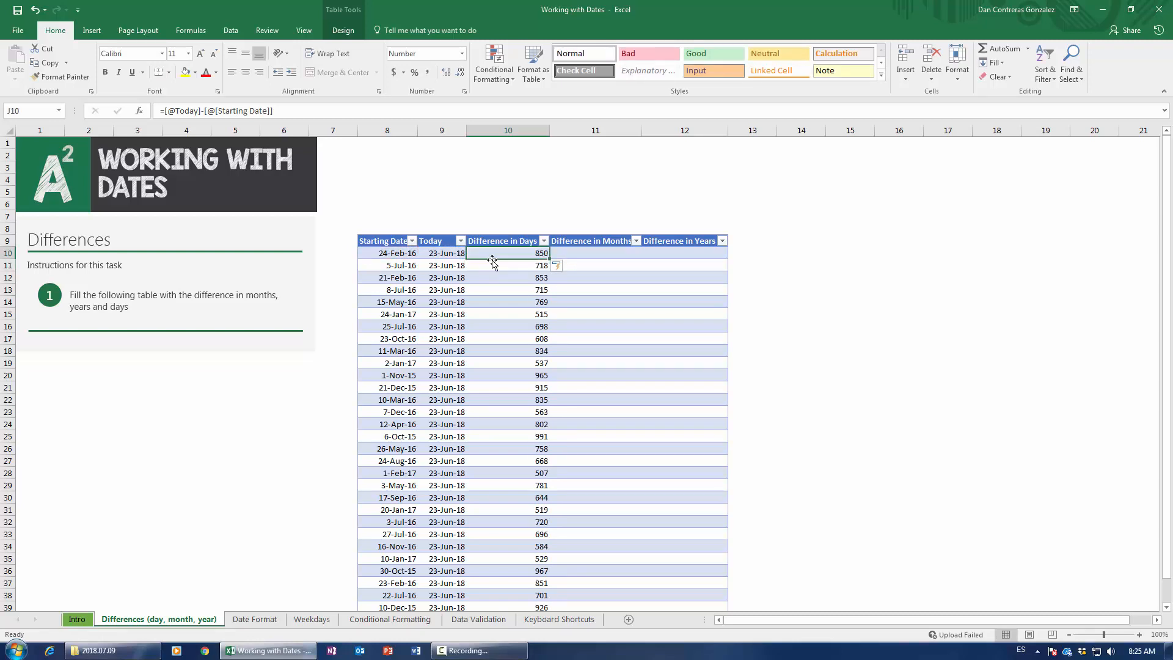
{"action": "left_click", "coordinate": [491, 256]}
{"action": "left_click", "coordinate": [391, 257]}
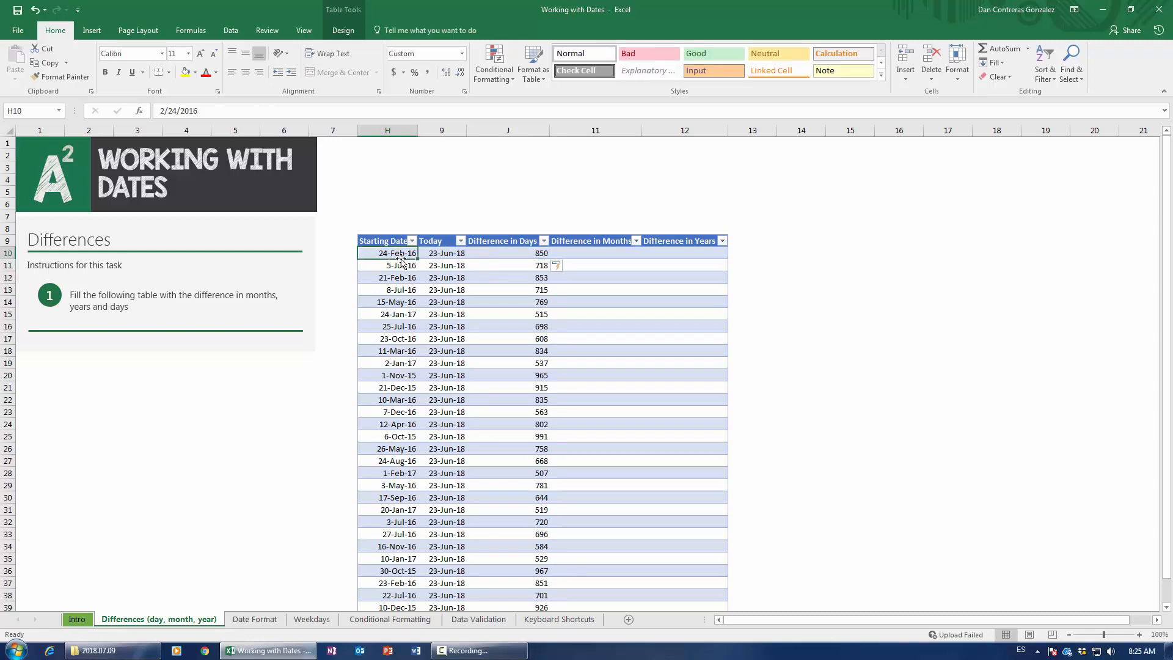
{"action": "left_click", "coordinate": [448, 255]}
{"action": "left_click", "coordinate": [528, 254]}
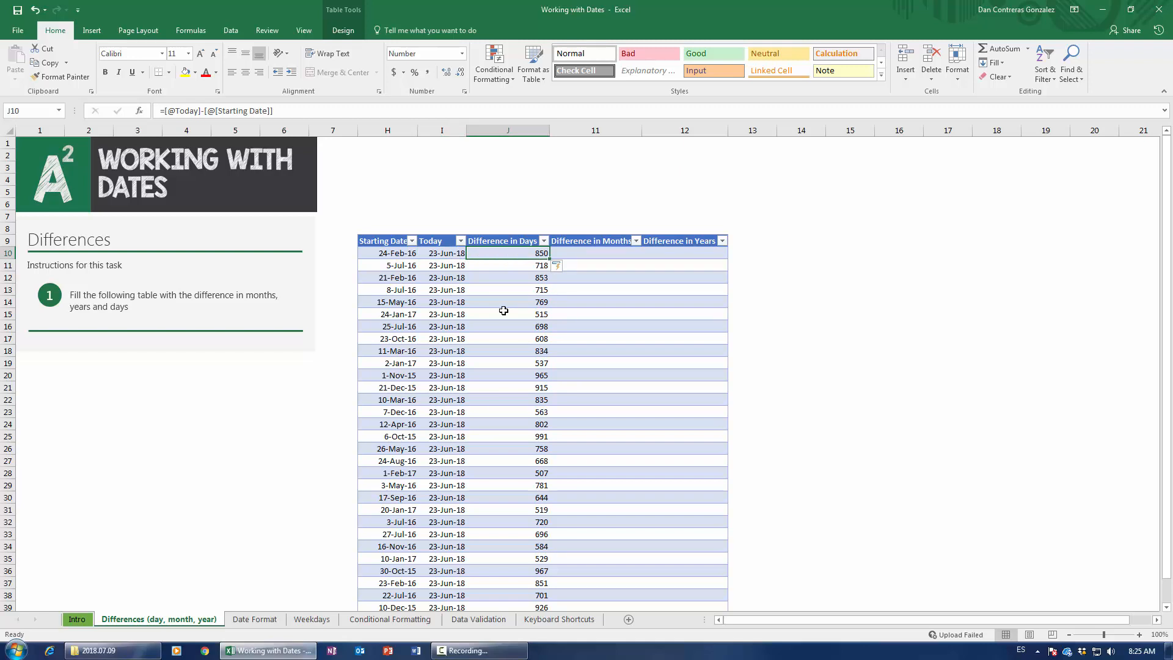
Widen the Difference in Months column and fill it with the formula =[@[Difference in Days]]/30.
{"action": "left_click", "coordinate": [609, 254]}
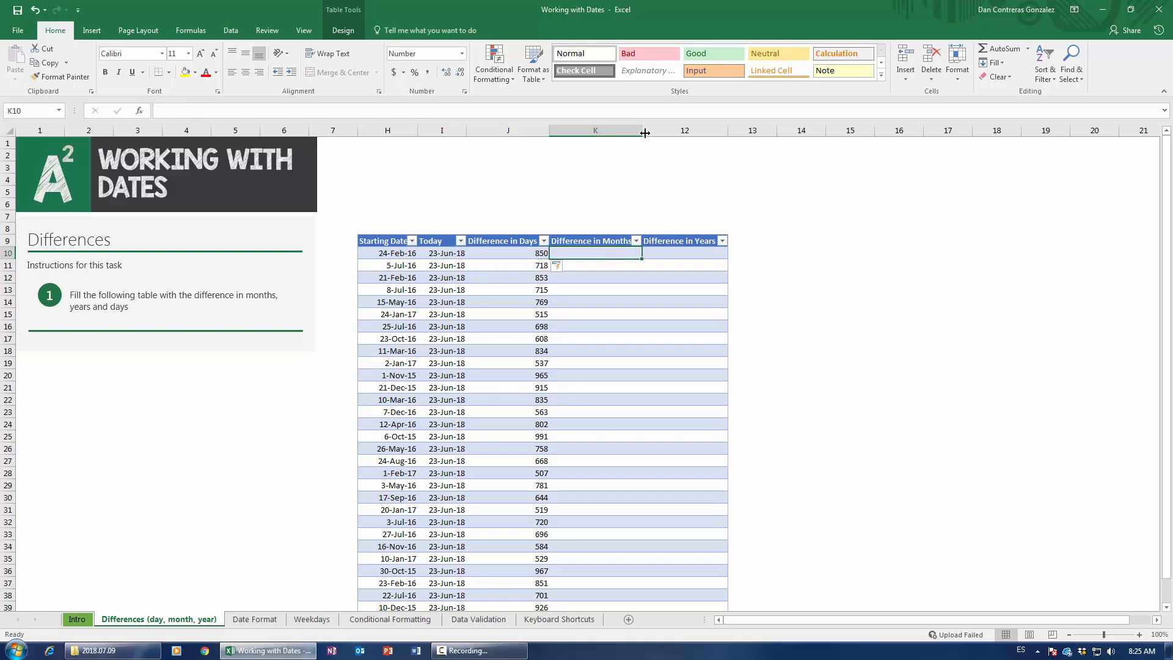
{"action": "left_click_drag", "start_coordinate": [644, 133], "coordinate": [664, 132]}
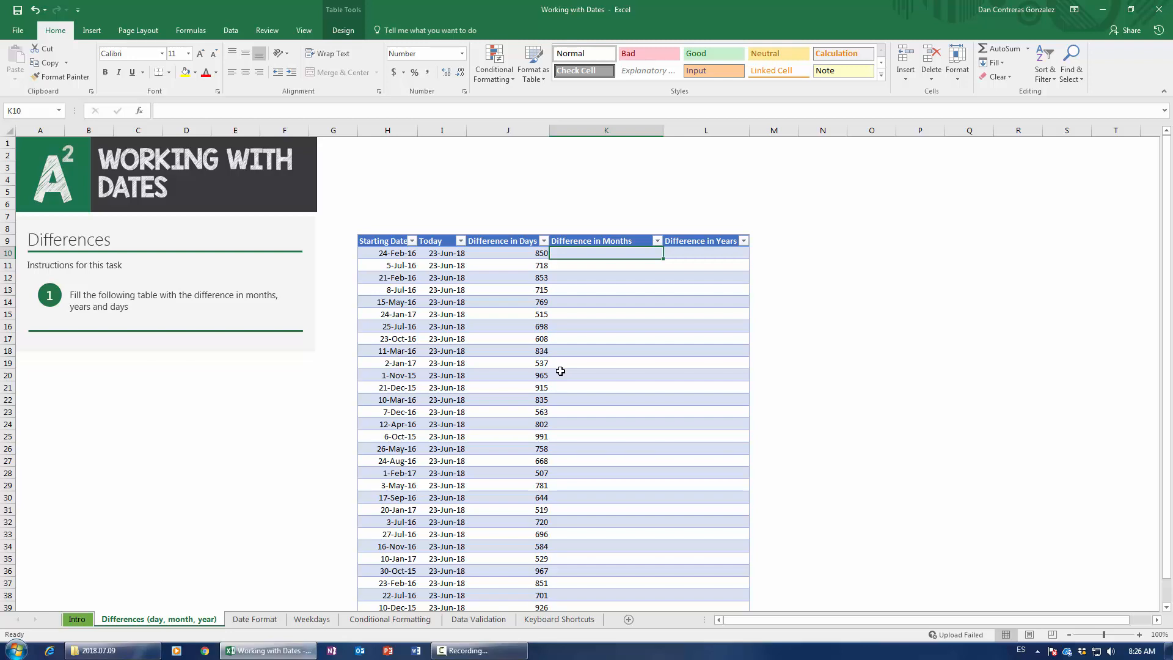
{"action": "type", "text": "="}
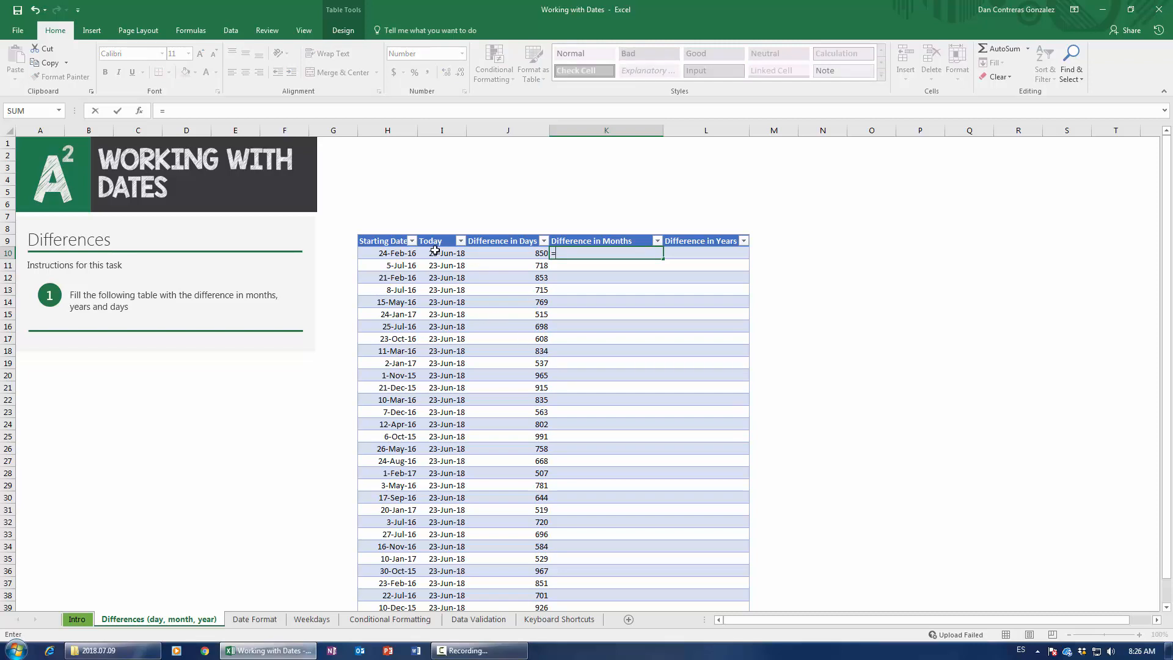
{"action": "left_click", "coordinate": [496, 253]}
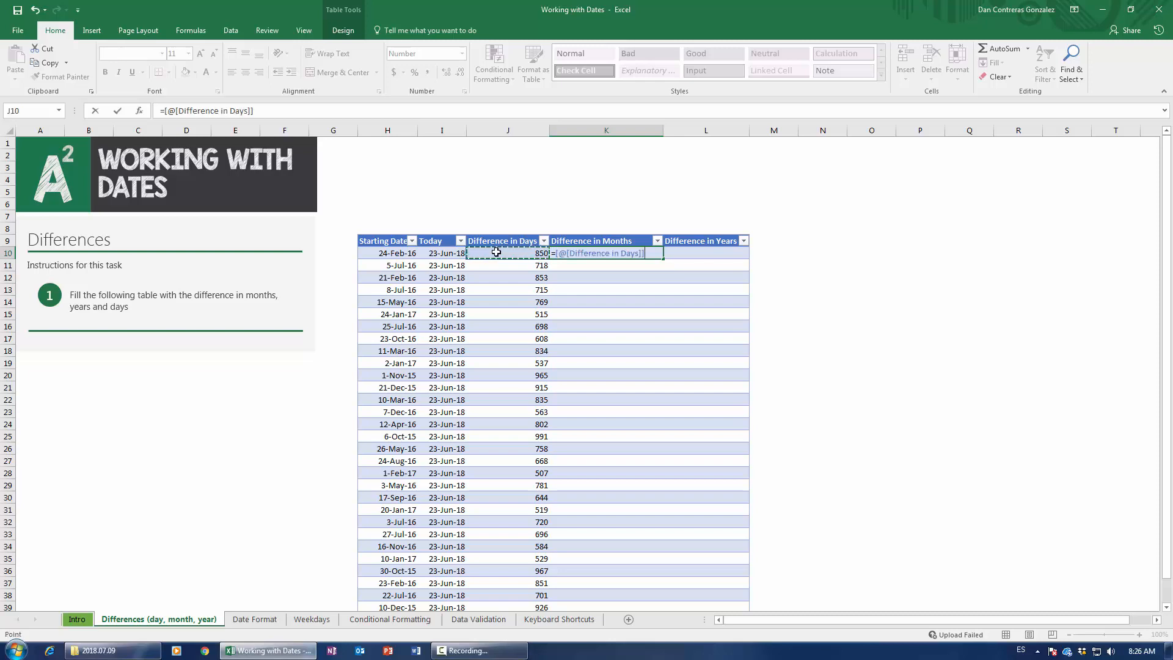
{"action": "type", "text": "/30"}
{"action": "key", "text": "Return"}
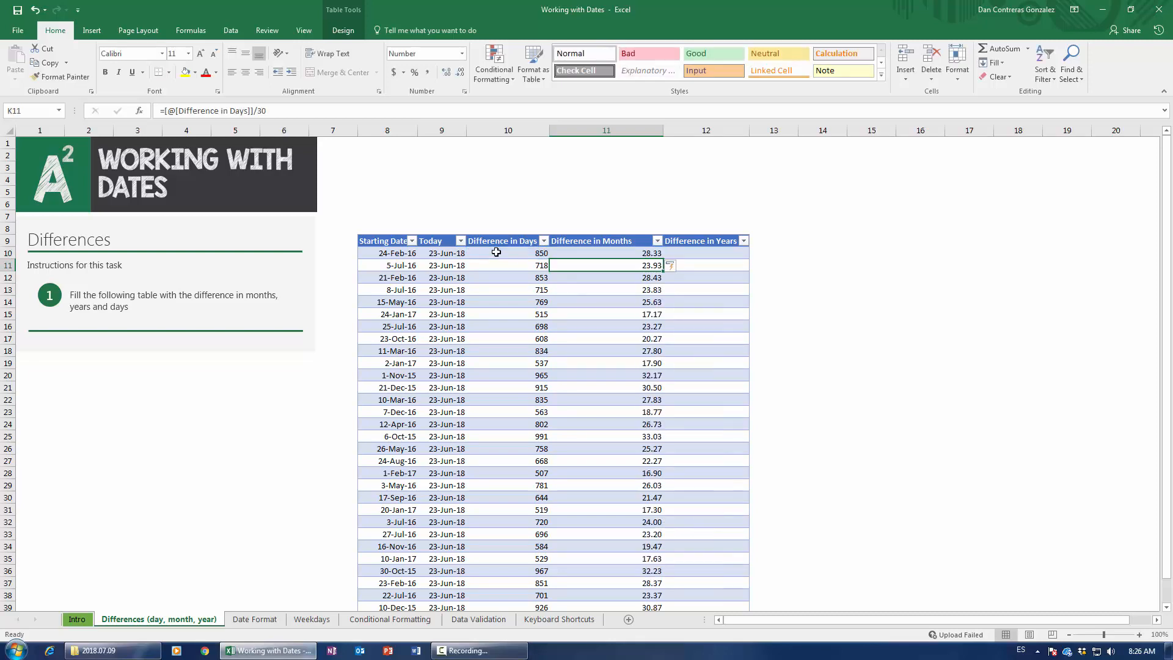
{"action": "left_click", "coordinate": [627, 257]}
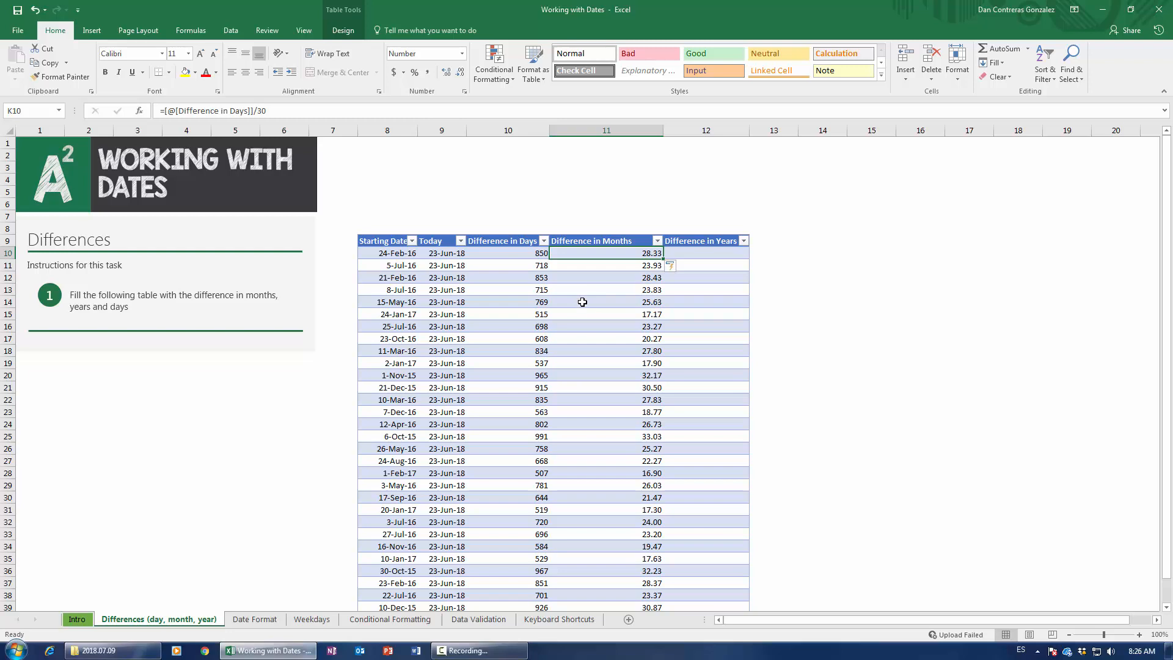
Fill the Difference in Years column with the formula =[@[Difference in Days]]/365.
{"action": "left_click", "coordinate": [689, 253]}
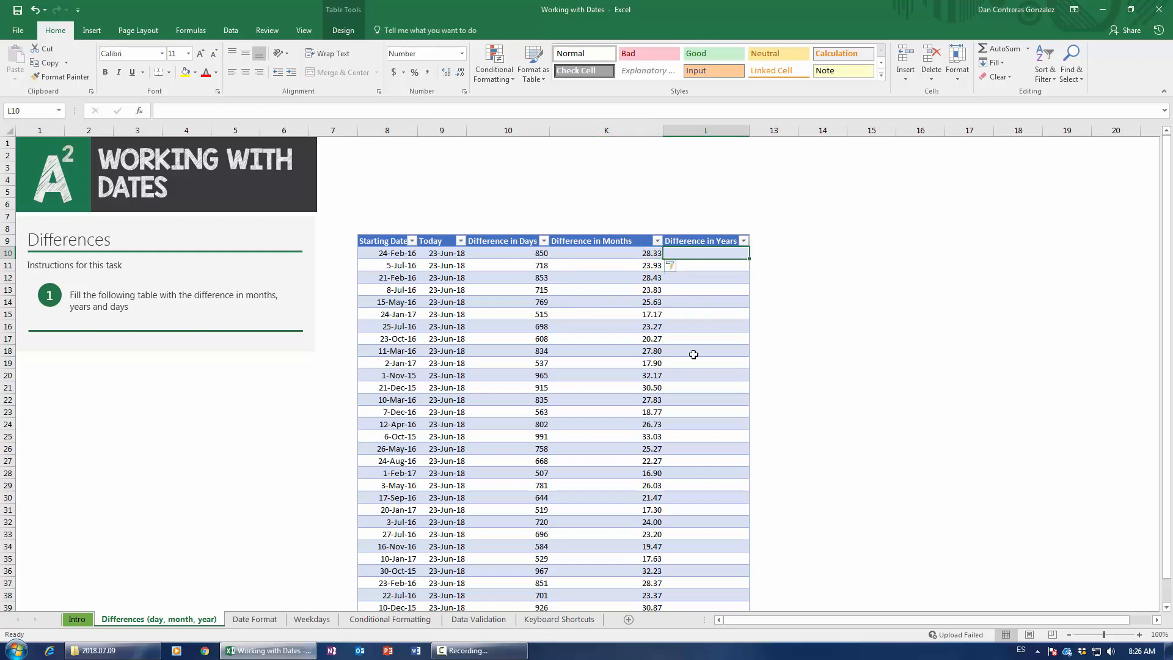
{"action": "type", "text": "="}
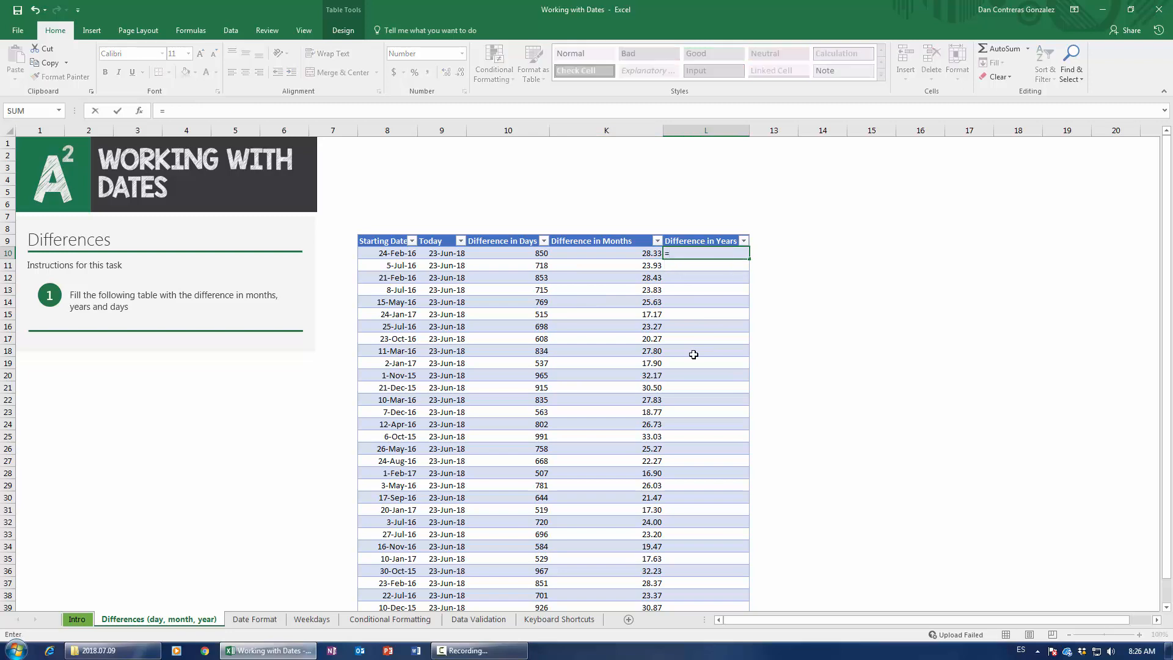
{"action": "key", "text": "Left"}
{"action": "key", "text": "Left"}
{"action": "type", "text": "/3"}
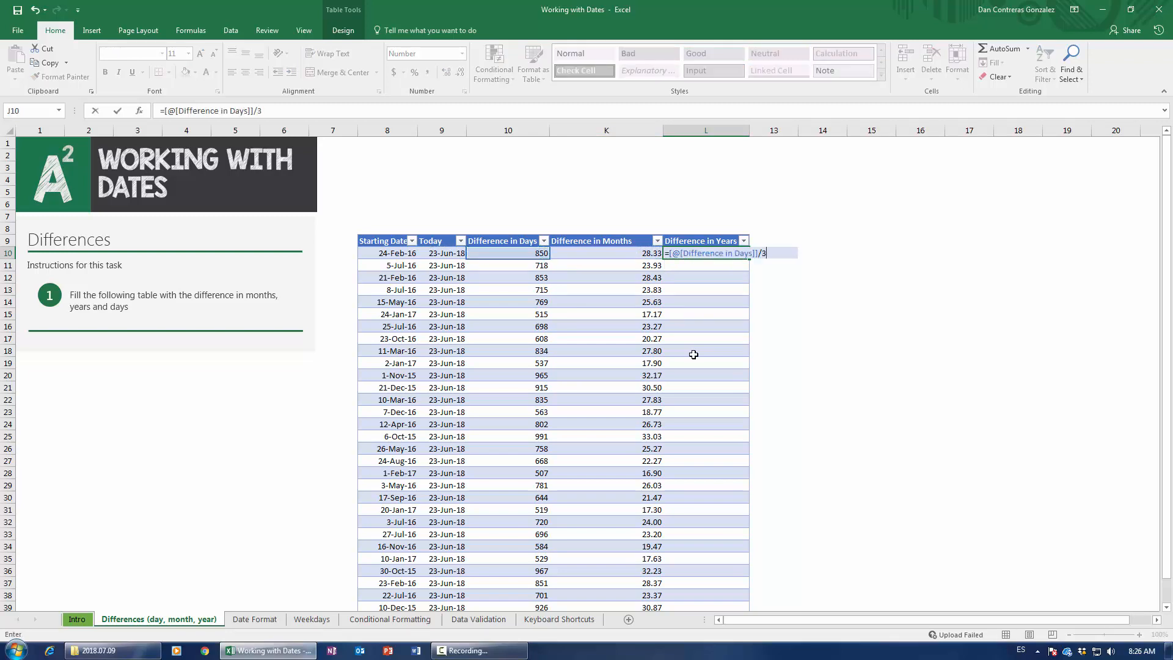
{"action": "type", "text": "65"}
{"action": "key", "text": "Return"}
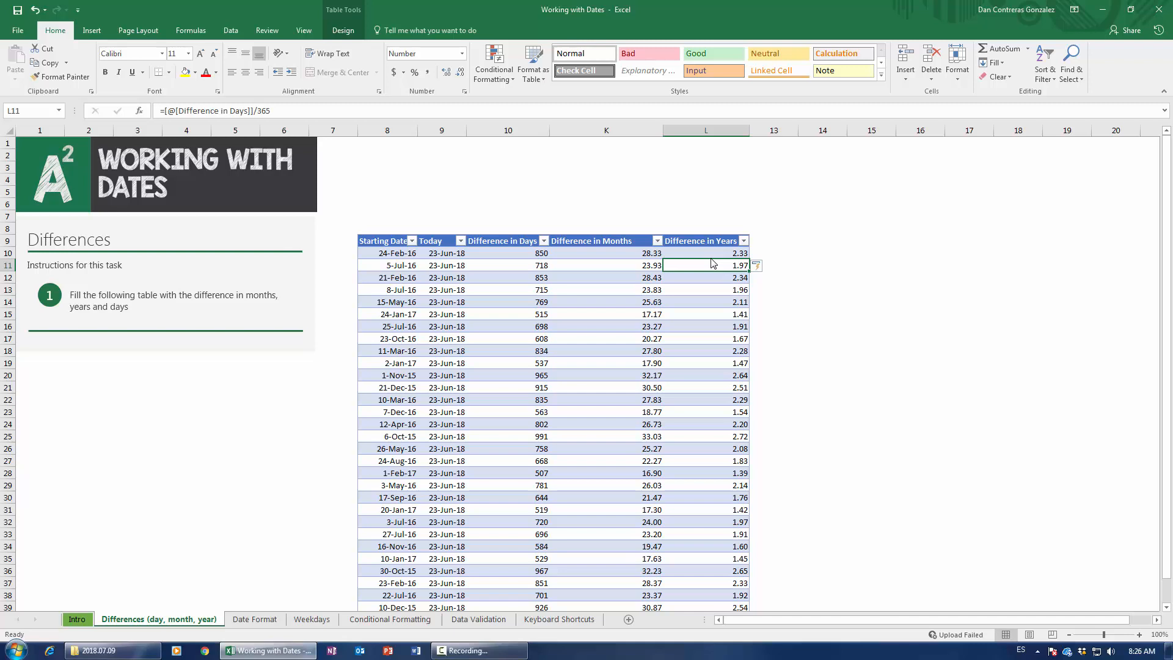
Widen column M and add the table header "Difference in Months" in M9, keeping the current Windows color scheme without further reminders.
{"action": "left_click", "coordinate": [775, 240]}
{"action": "left_click_drag", "start_coordinate": [798, 130], "coordinate": [854, 130]}
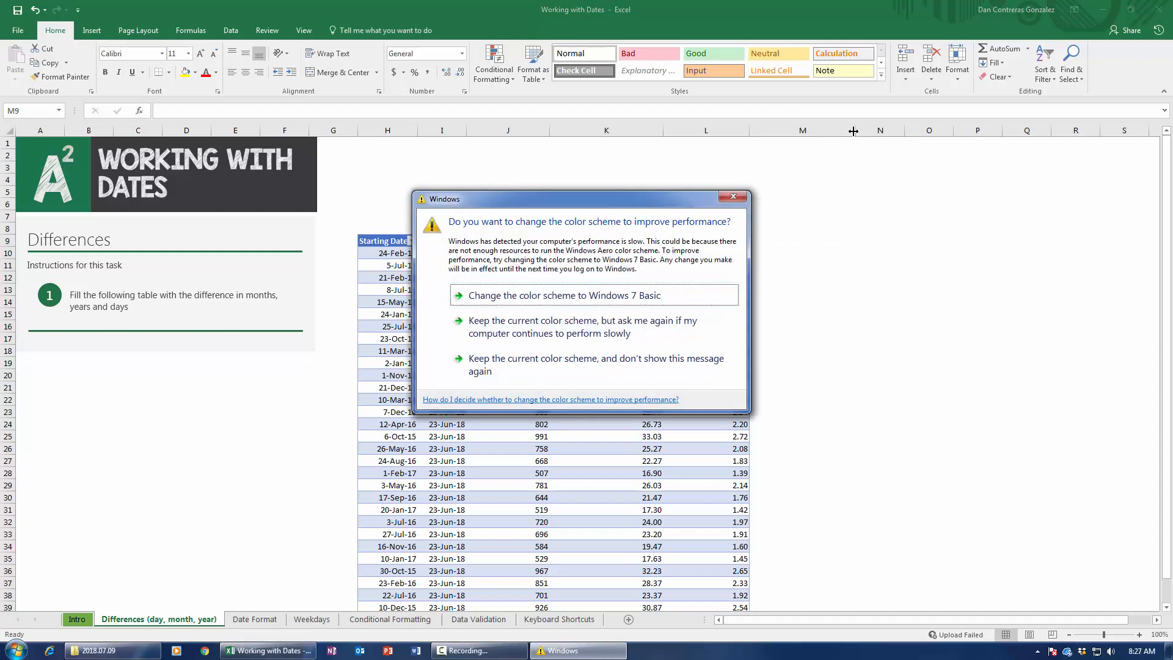
{"action": "left_click", "coordinate": [537, 375]}
{"action": "type", "text": "Dif"}
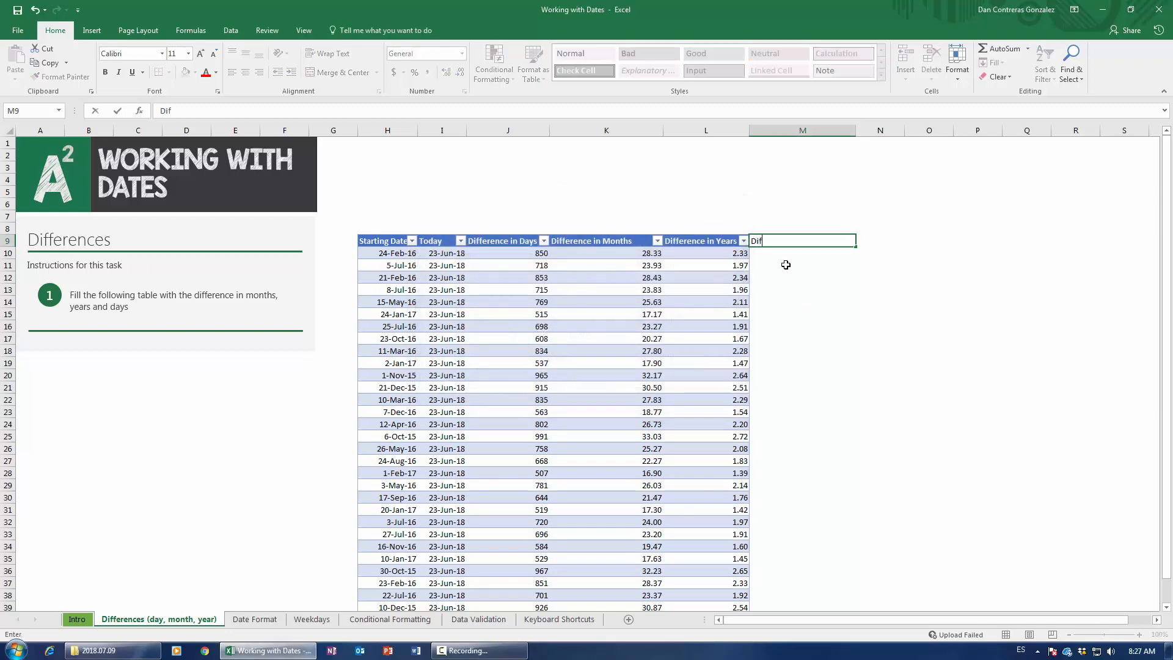
{"action": "type", "text": "ference in Months"}
{"action": "key", "text": "Return"}
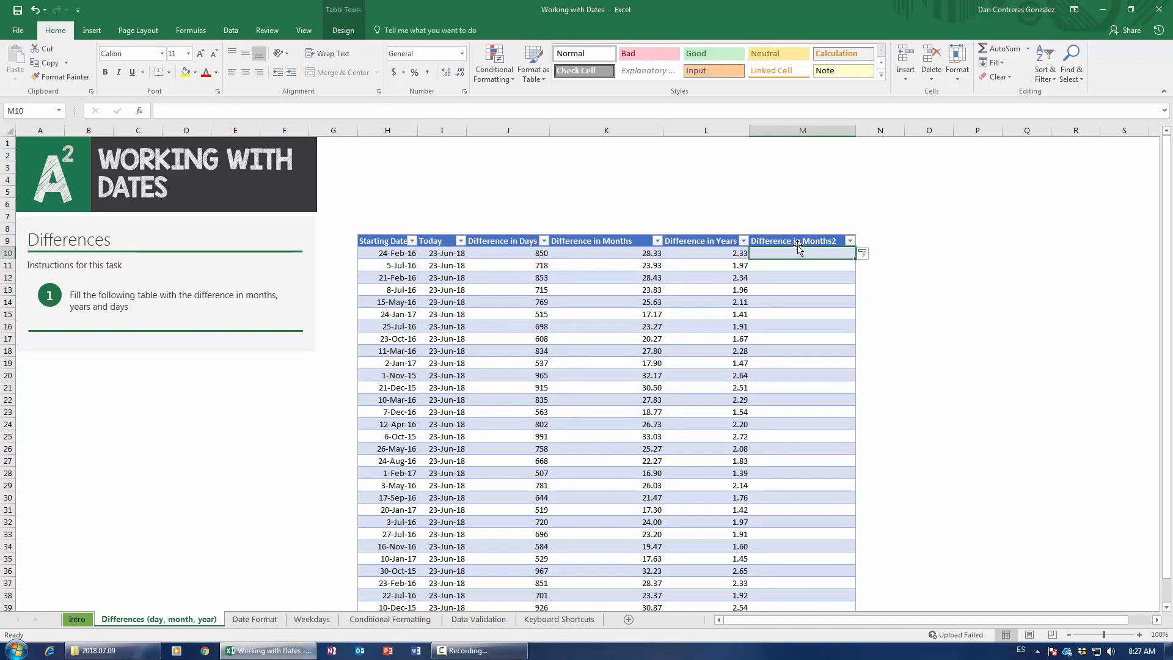
{"action": "type", "text": "="}
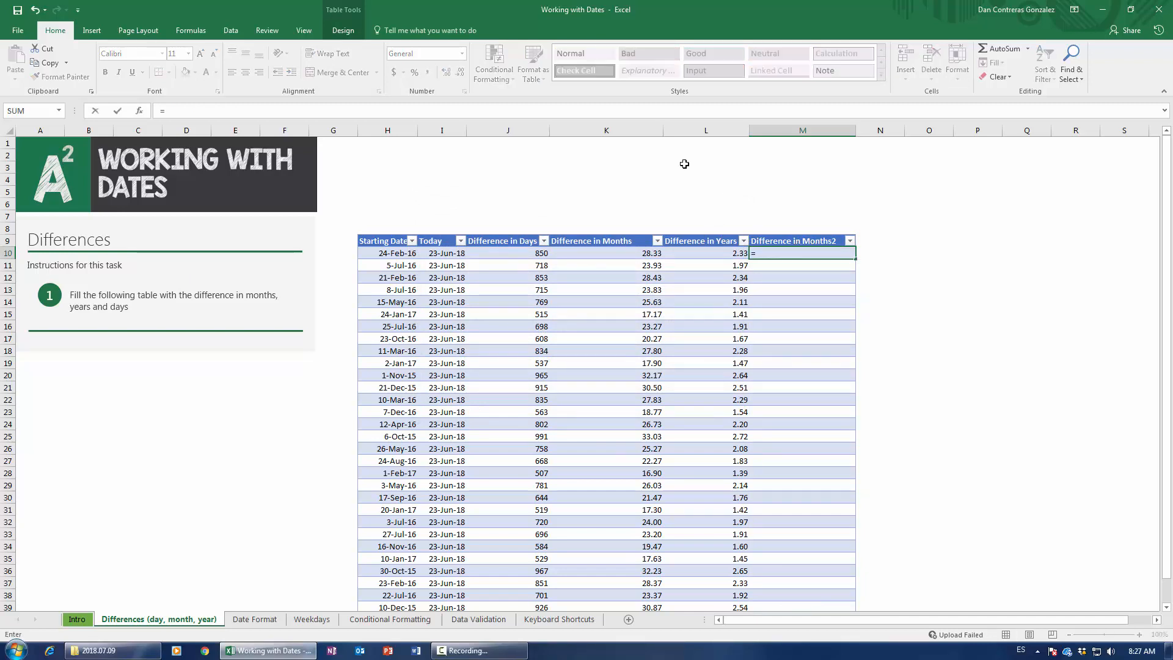
{"action": "type", "text": "datedif("}
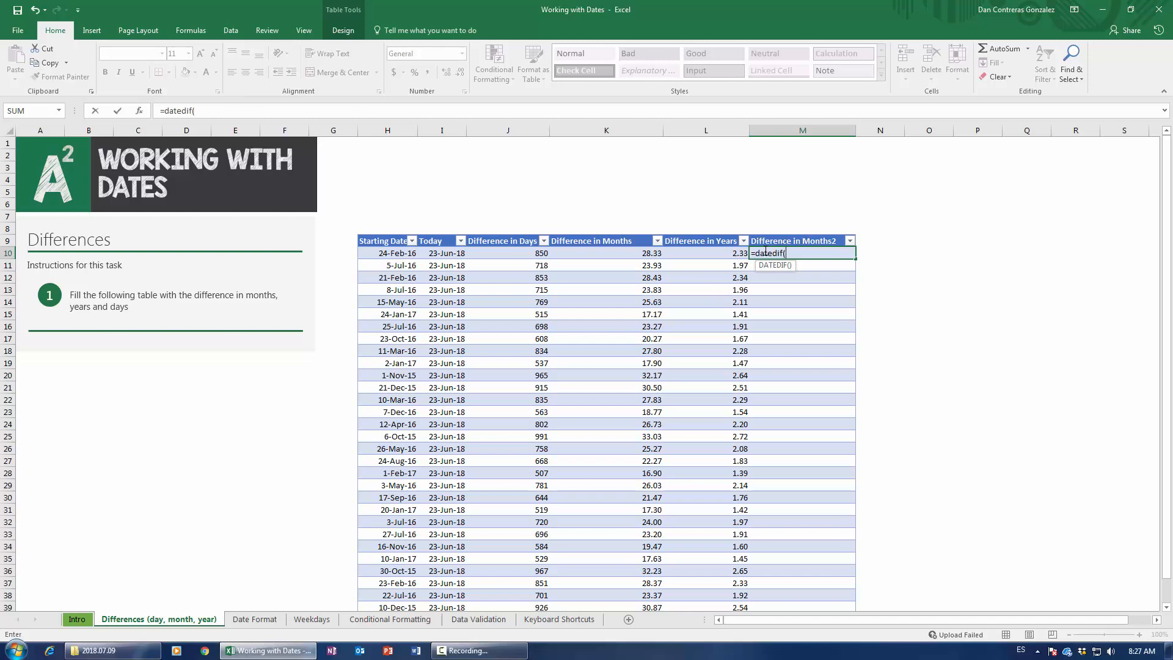
{"action": "key", "text": "BackSpace"}
{"action": "key", "text": "BackSpace"}
{"action": "key", "text": "BackSpace"}
{"action": "key", "text": "BackSpace"}
{"action": "key", "text": "BackSpace"}
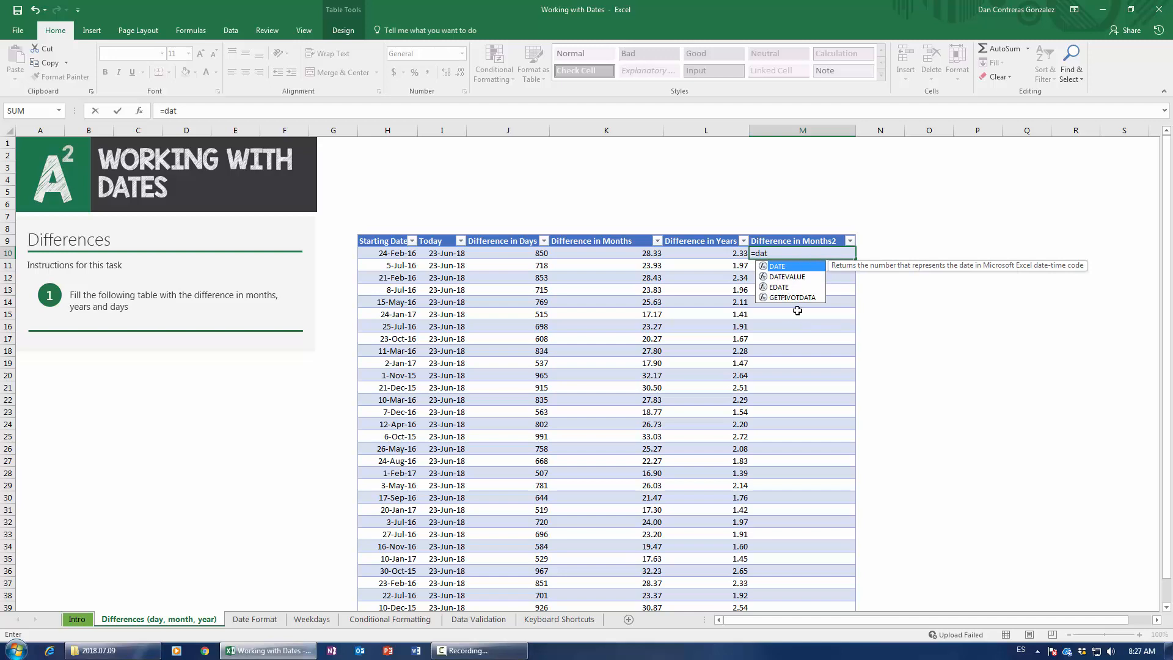
{"action": "type", "text": "edi"}
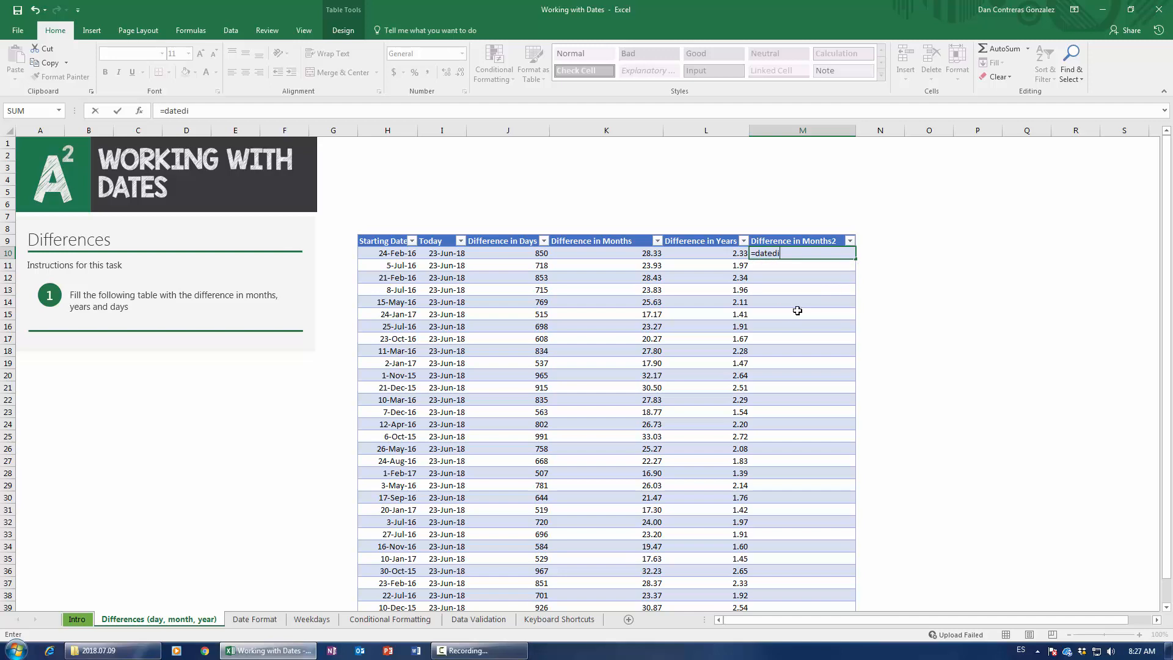
{"action": "type", "text": "f("}
{"action": "left_click", "coordinate": [382, 253]}
{"action": "type", "text": ","}
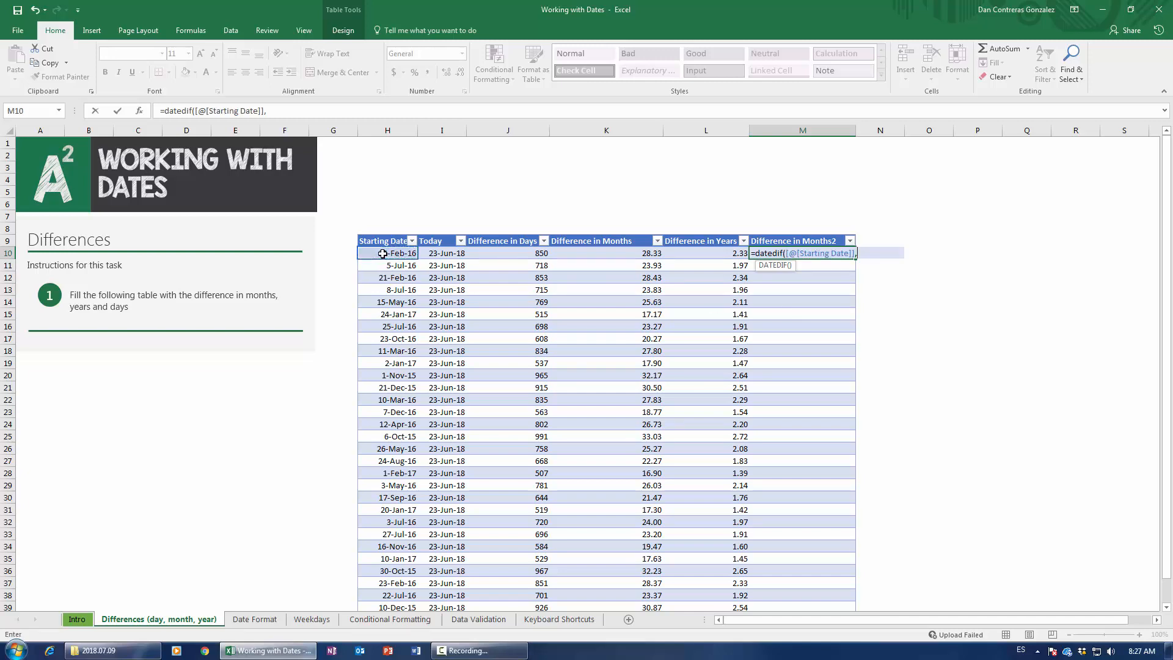
{"action": "left_click", "coordinate": [439, 252]}
{"action": "type", "text": ",\"m"}
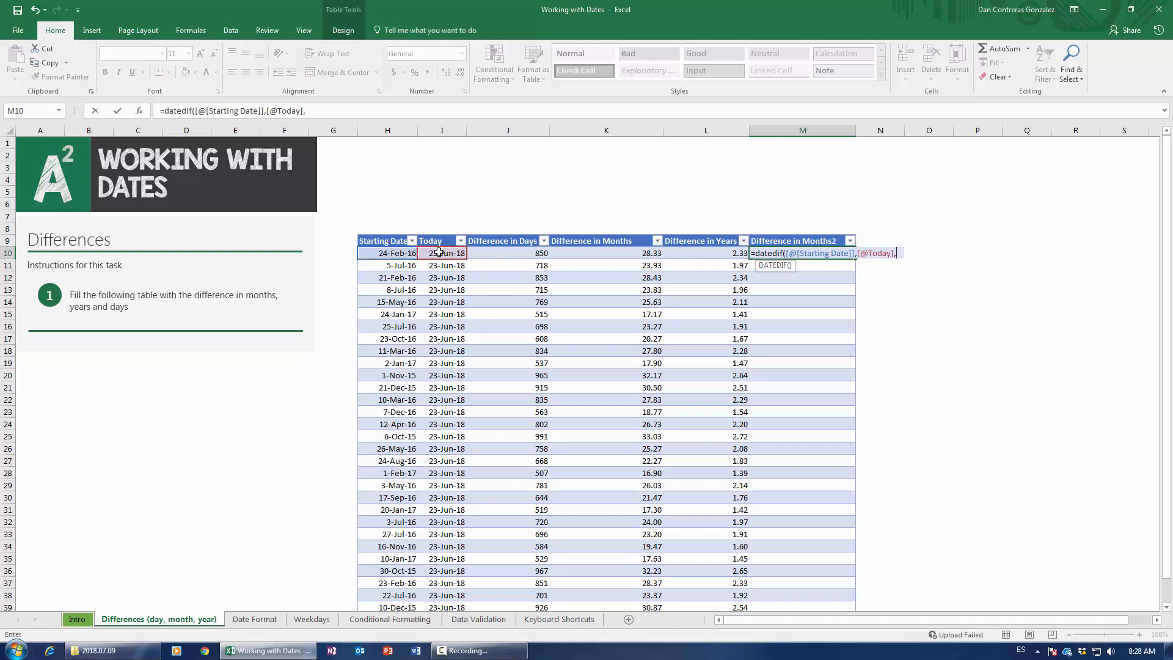
{"action": "type", "text": "\")"}
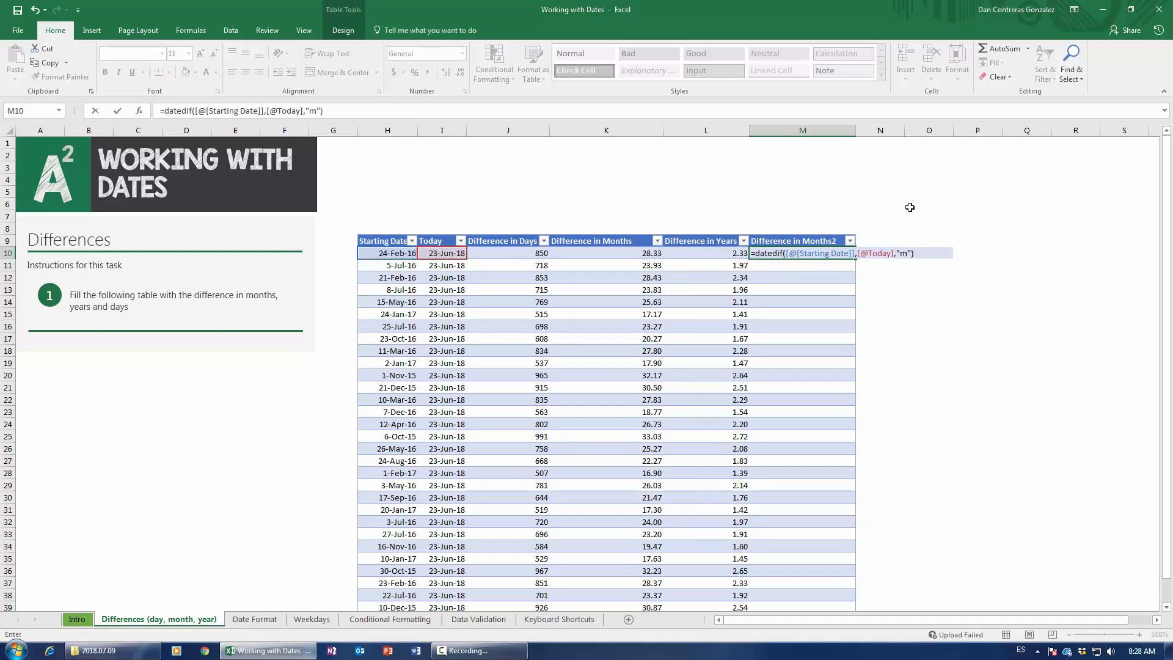
{"action": "key", "text": "Return"}
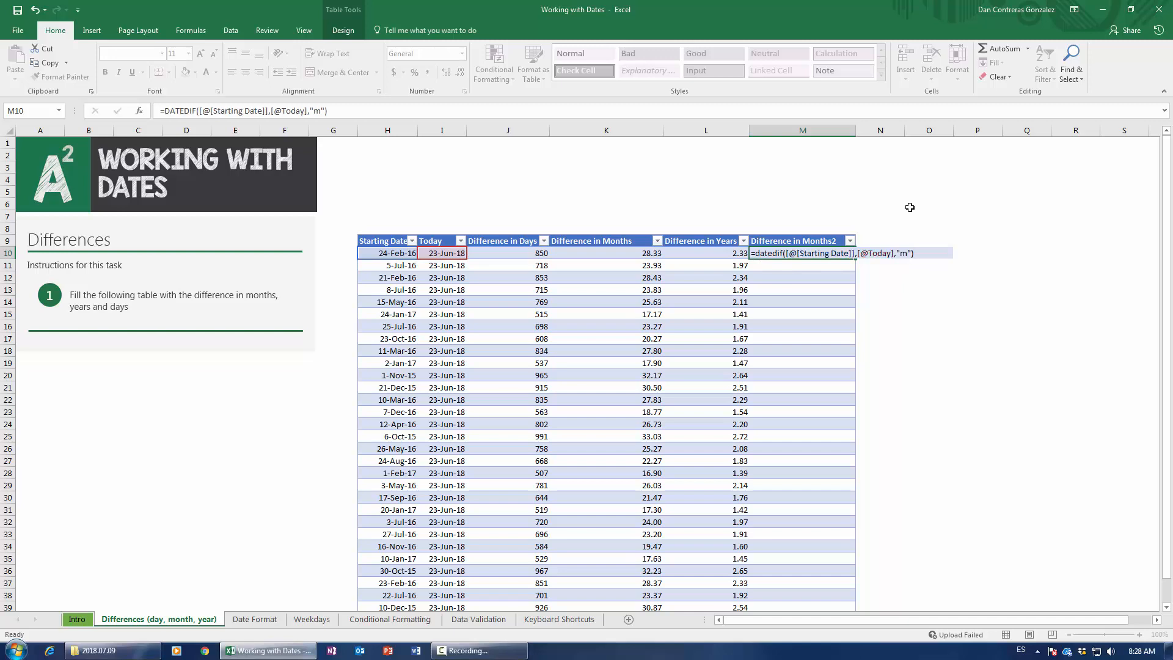
Compare the DATEDIF month differences with the 30-day-based ones for the first rows and the 15-May-16 row, and review the whole table.
{"action": "left_click", "coordinate": [809, 252]}
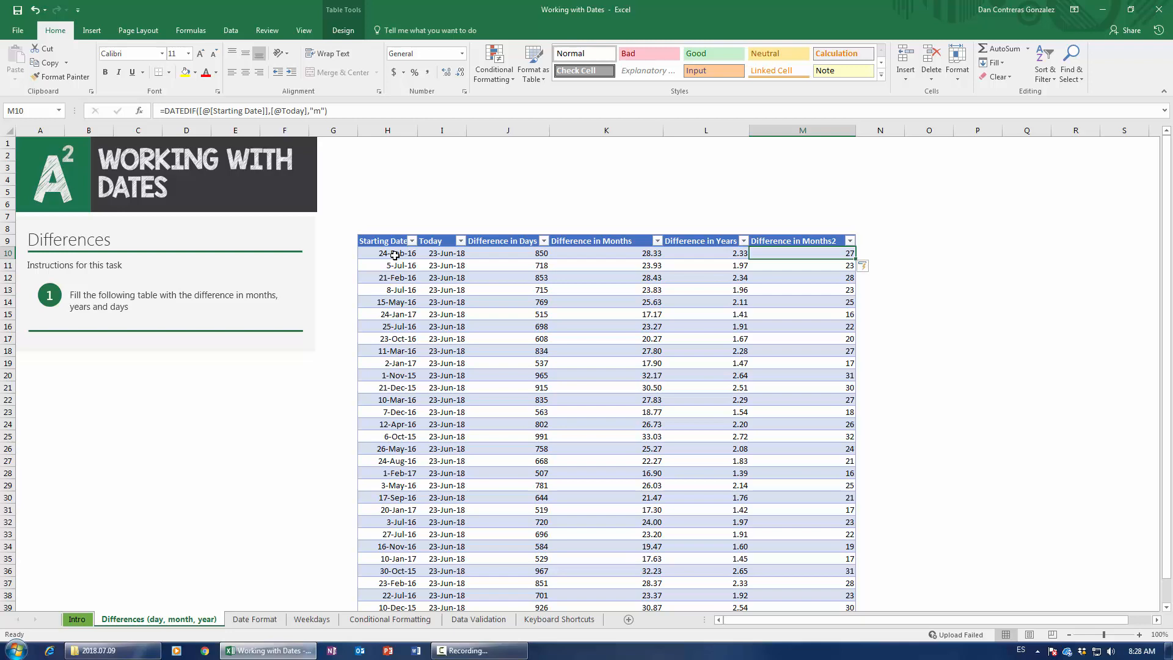
{"action": "left_click", "coordinate": [793, 261]}
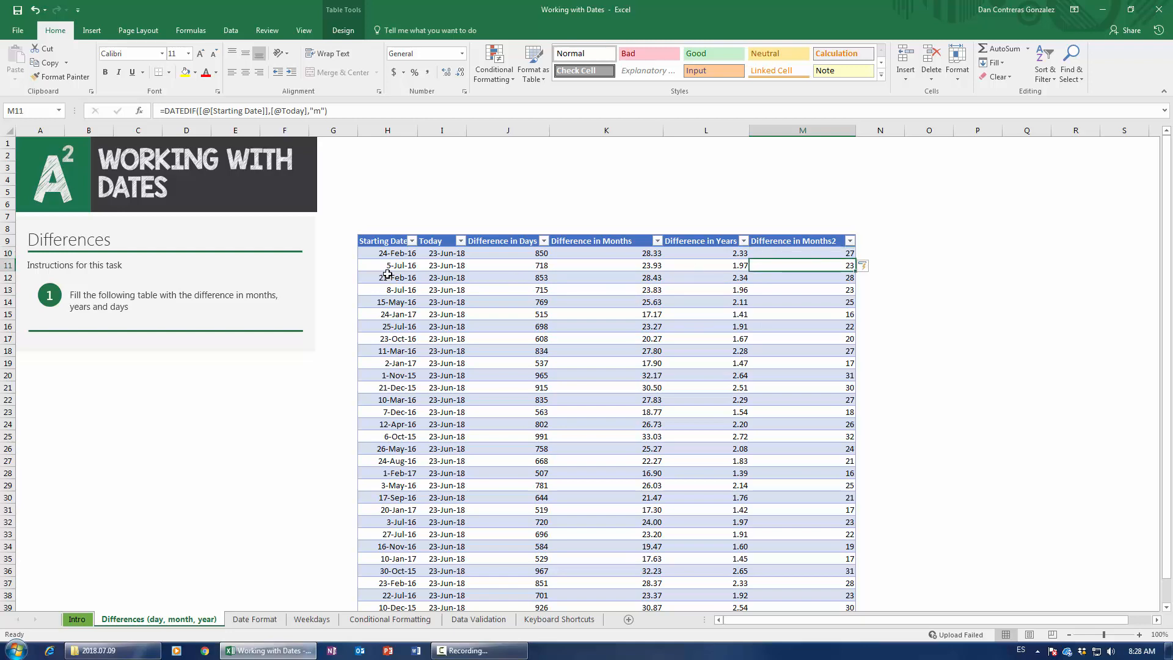
{"action": "left_click_drag", "start_coordinate": [388, 269], "coordinate": [816, 265]}
{"action": "left_click", "coordinate": [651, 264]}
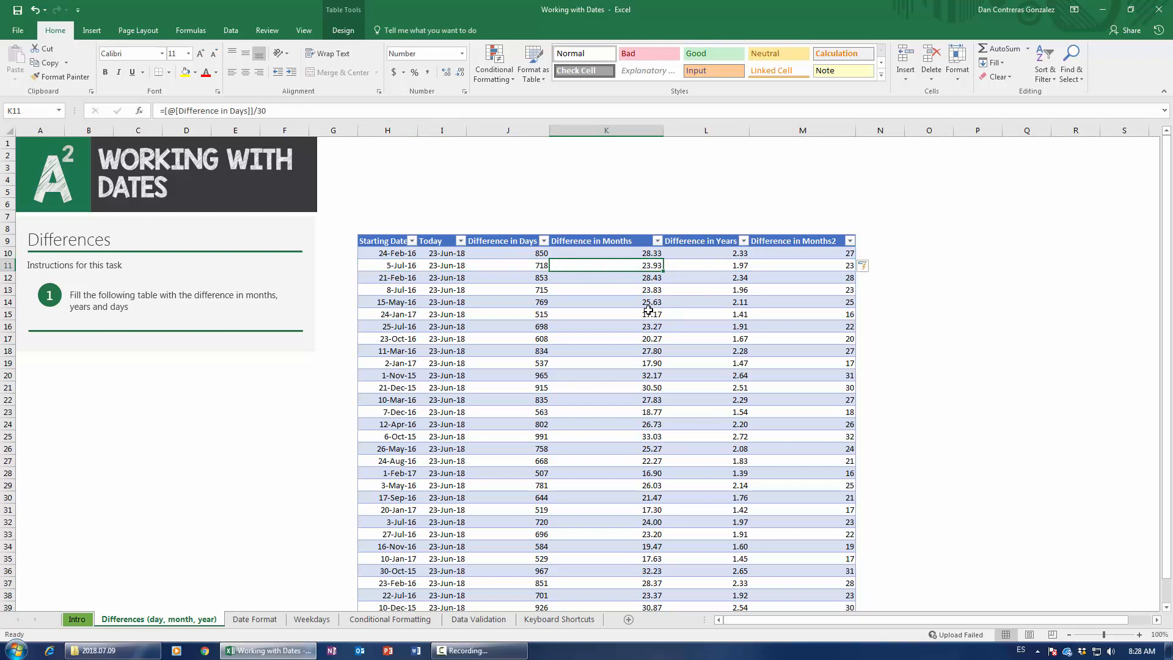
{"action": "left_click", "coordinate": [817, 302]}
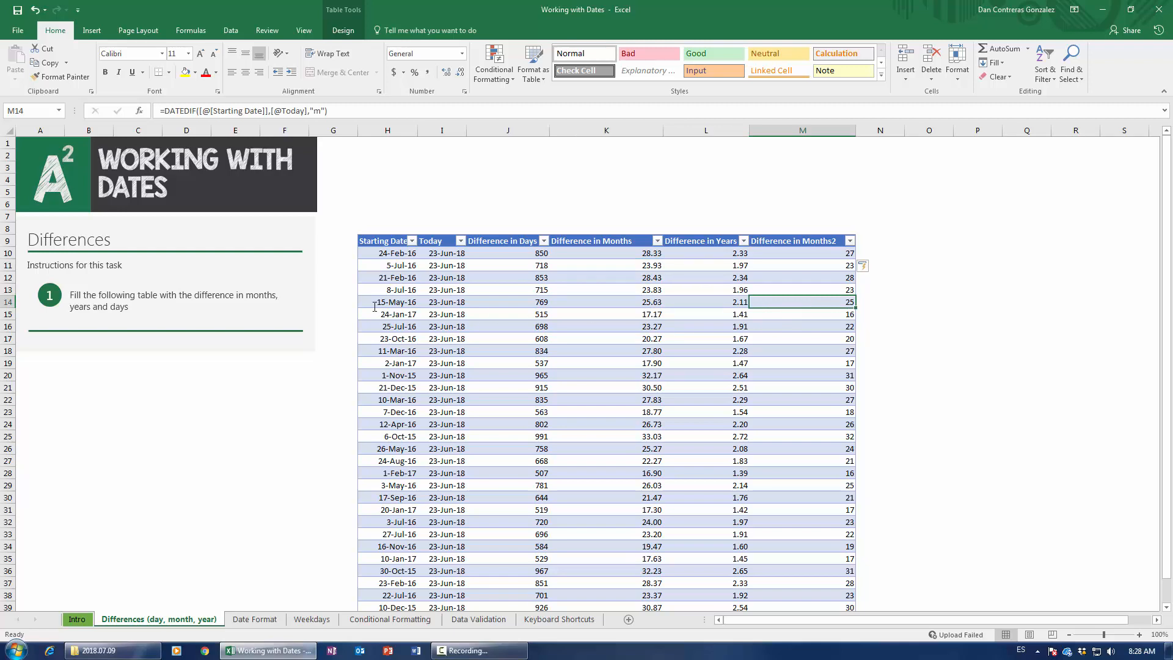
{"action": "left_click", "coordinate": [664, 306]}
{"action": "left_click", "coordinate": [830, 304]}
{"action": "scroll", "coordinate": [799, 471], "scroll_direction": "down", "scroll_amount": 12}
{"action": "scroll", "coordinate": [799, 471], "scroll_direction": "up", "scroll_amount": 12}
{"action": "scroll", "coordinate": [796, 455], "scroll_direction": "down", "scroll_amount": 3}
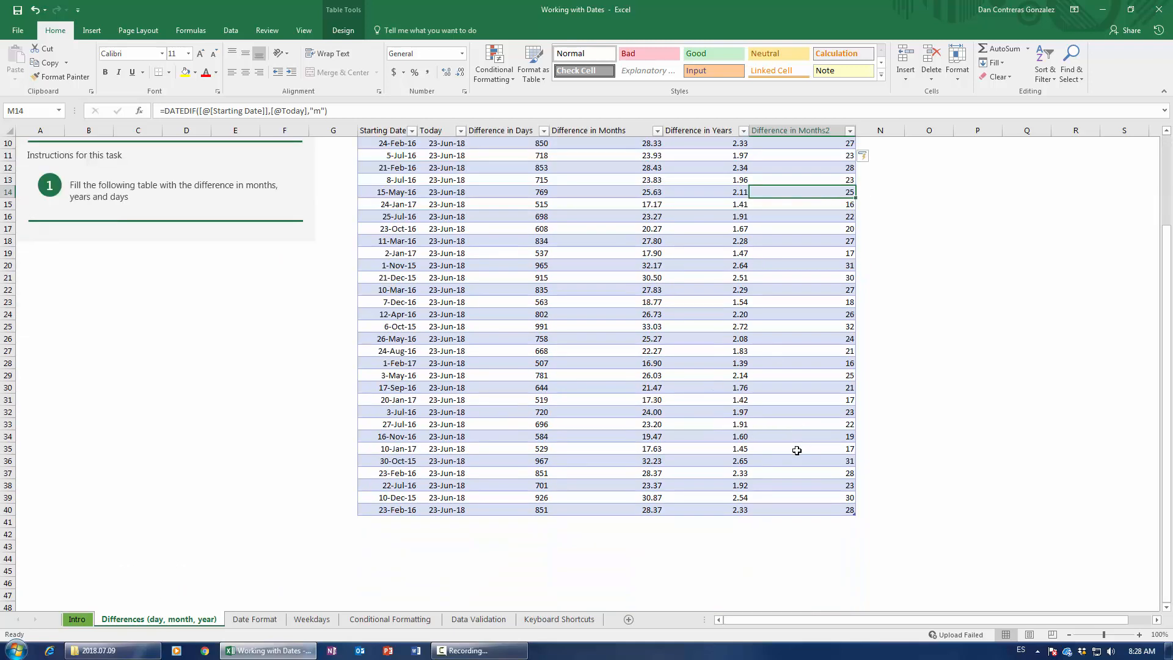
Add the table header "Difference in years" in N9, beside the DATEDIF months column.
{"action": "scroll", "coordinate": [797, 451], "scroll_direction": "up", "scroll_amount": 3}
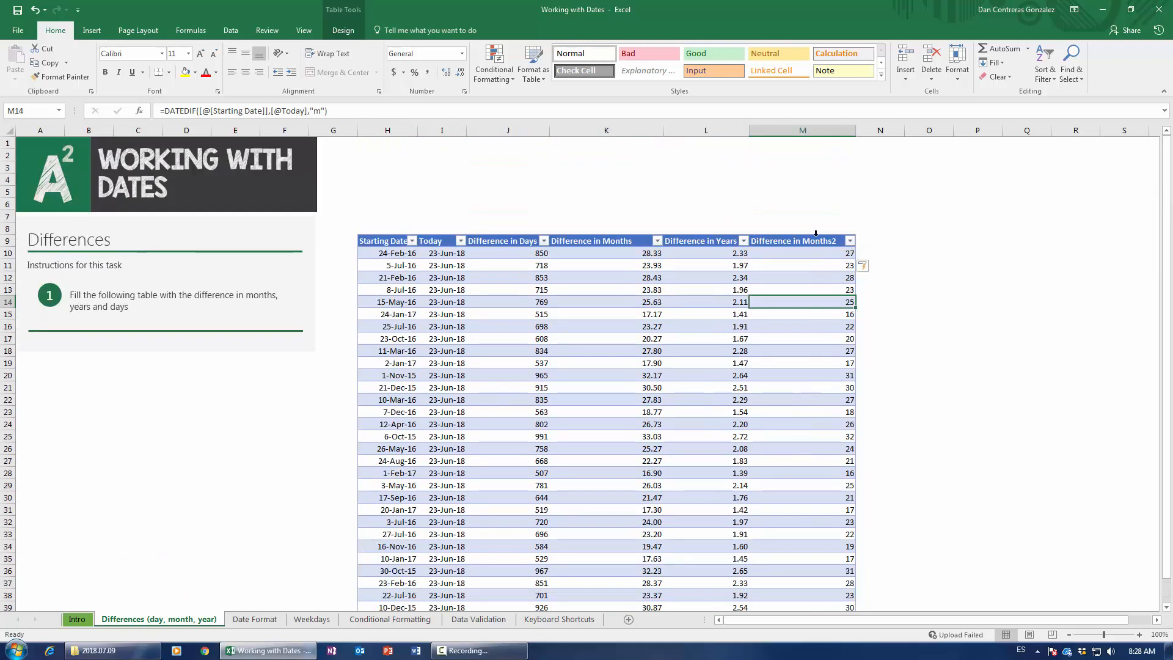
{"action": "left_click", "coordinate": [878, 241]}
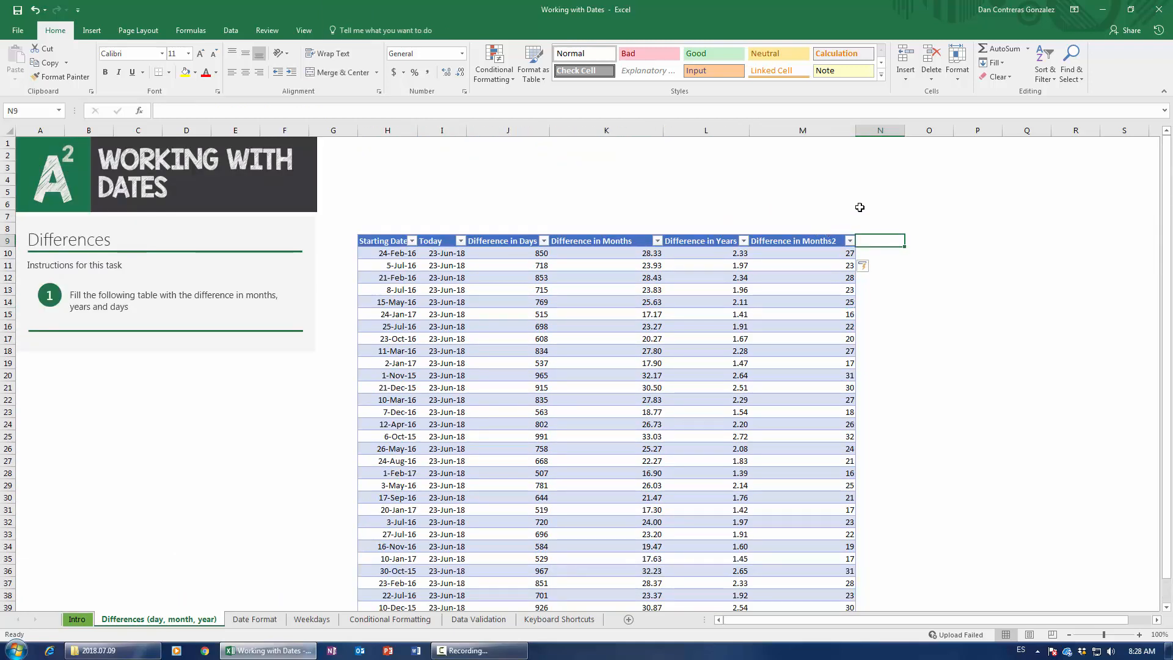
{"action": "type", "text": "Diifere"}
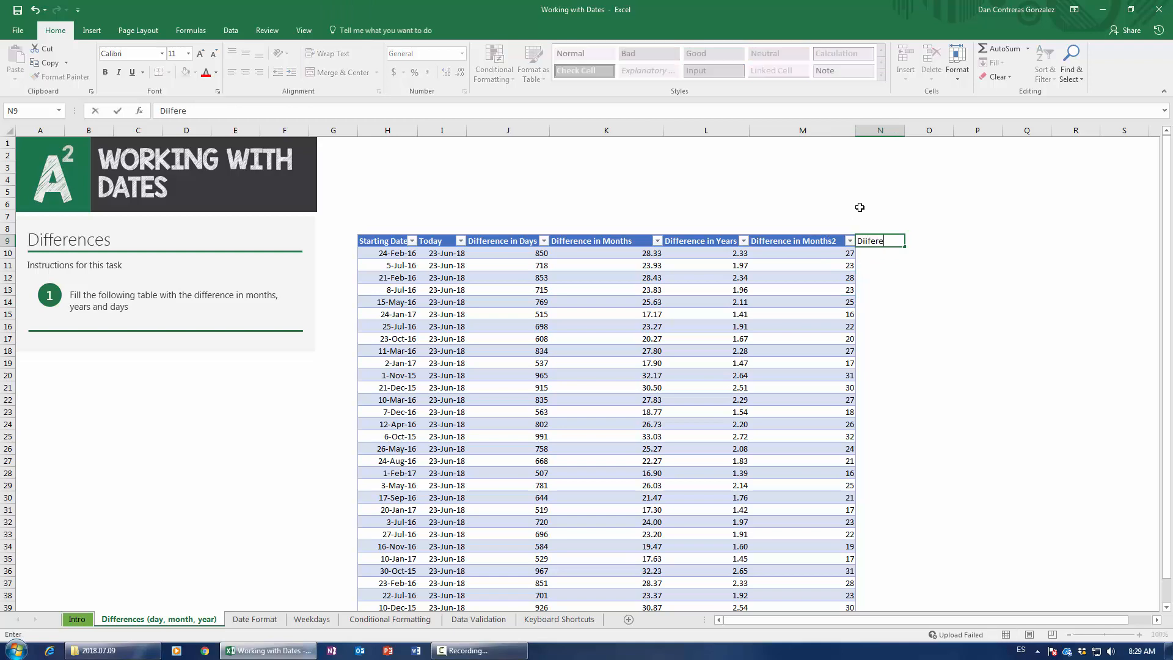
{"action": "key", "text": "BackSpace"}
{"action": "key", "text": "BackSpace"}
{"action": "key", "text": "BackSpace"}
{"action": "key", "text": "BackSpace"}
{"action": "type", "text": "fference in years"}
{"action": "key", "text": "Return"}
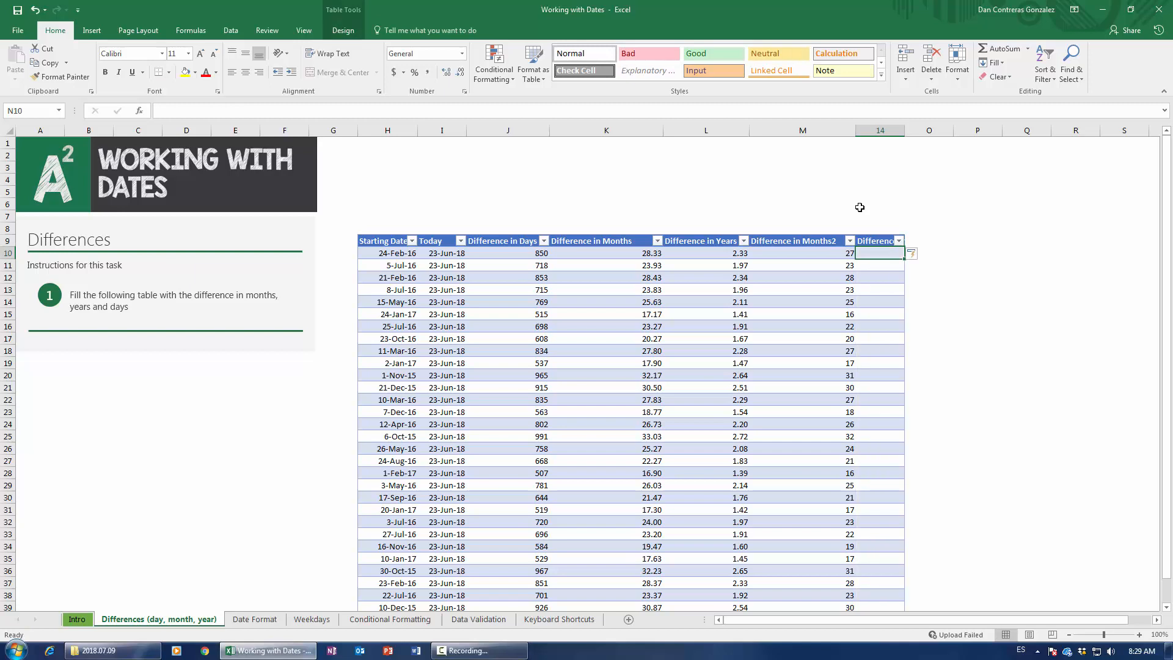
{"action": "type", "text": "=dated"}
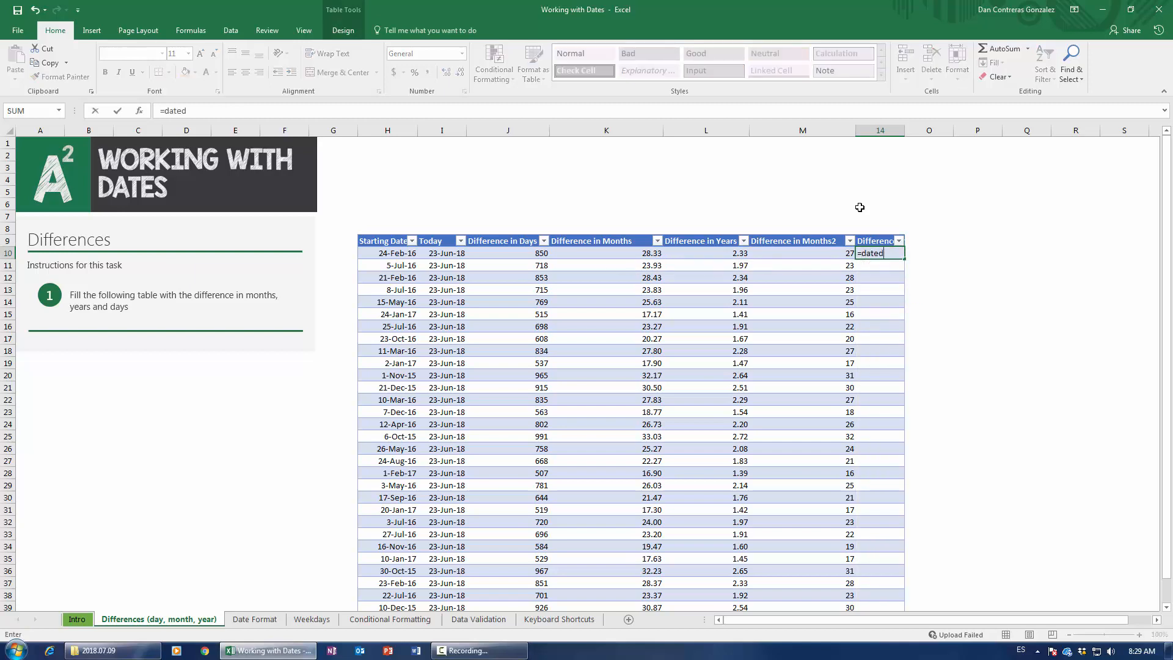
{"action": "type", "text": "if("}
{"action": "left_click", "coordinate": [382, 257]}
{"action": "type", "text": ","}
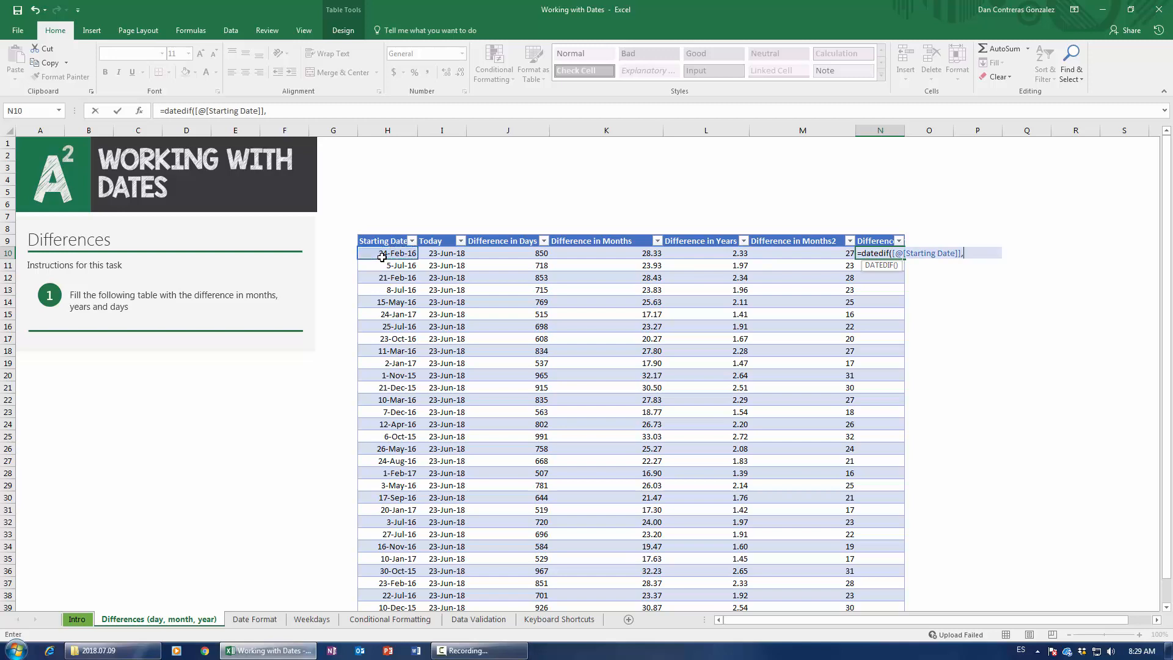
{"action": "left_click", "coordinate": [440, 254]}
{"action": "type", "text": ",\""}
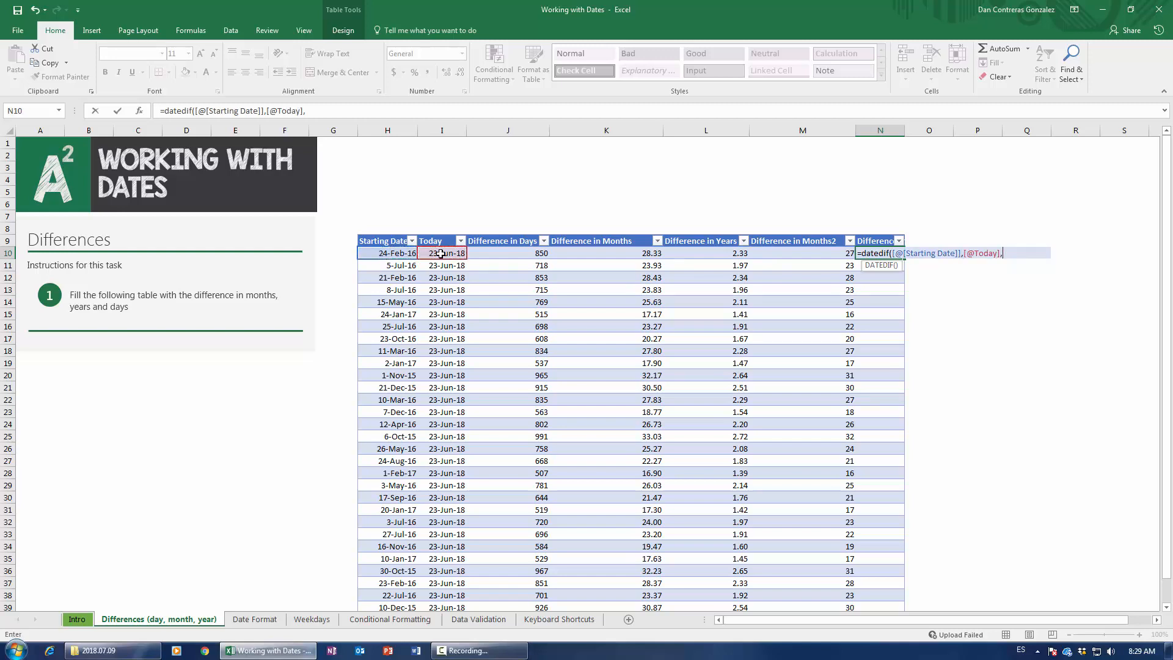
{"action": "type", "text": "a\""}
{"action": "key", "text": "Return"}
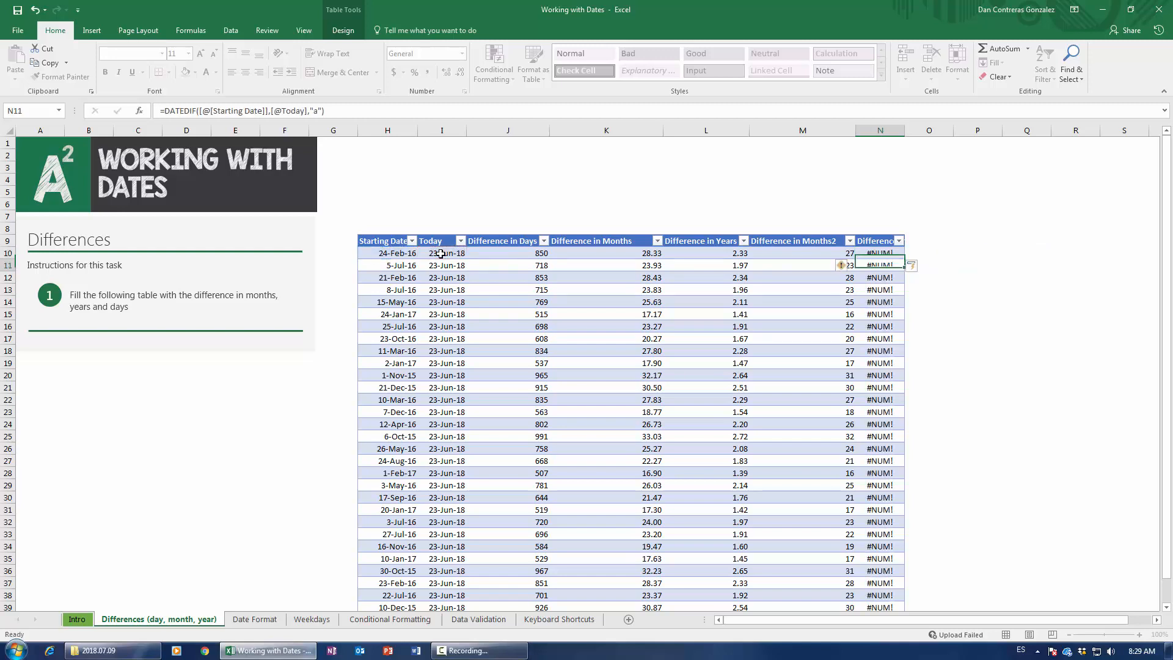
Change the unit argument of the DATEDIF years formula to "y" for the whole column.
{"action": "key", "text": "Up"}
{"action": "left_click", "coordinate": [317, 111]}
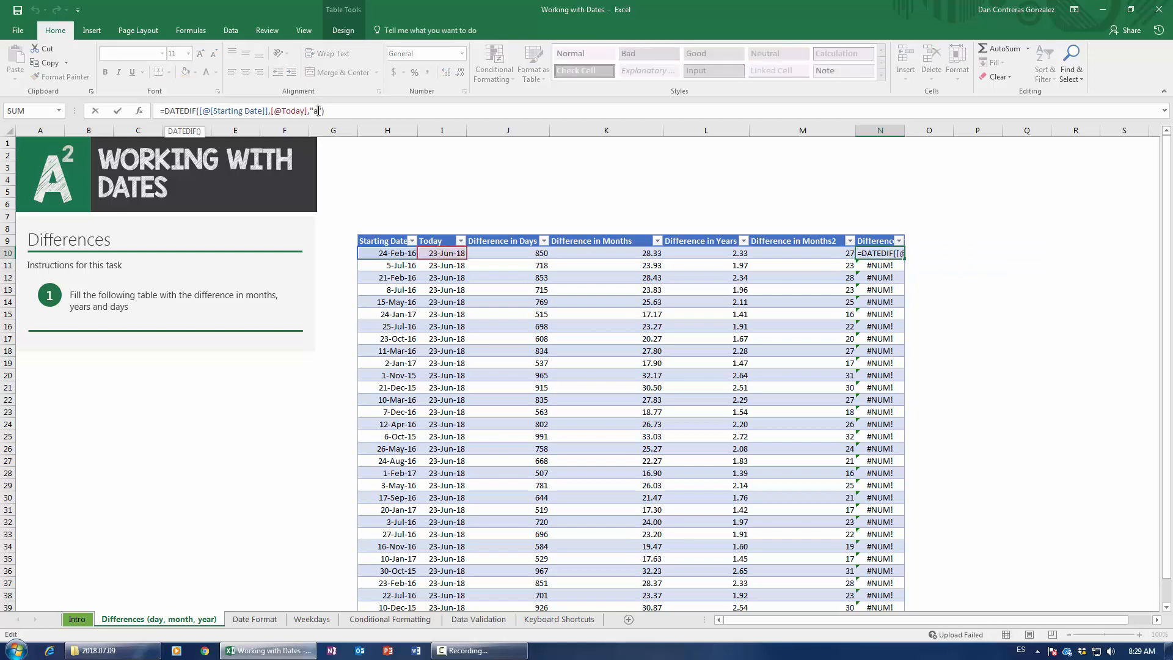
{"action": "key", "text": "BackSpace"}
{"action": "type", "text": "y"}
{"action": "key", "text": "Return"}
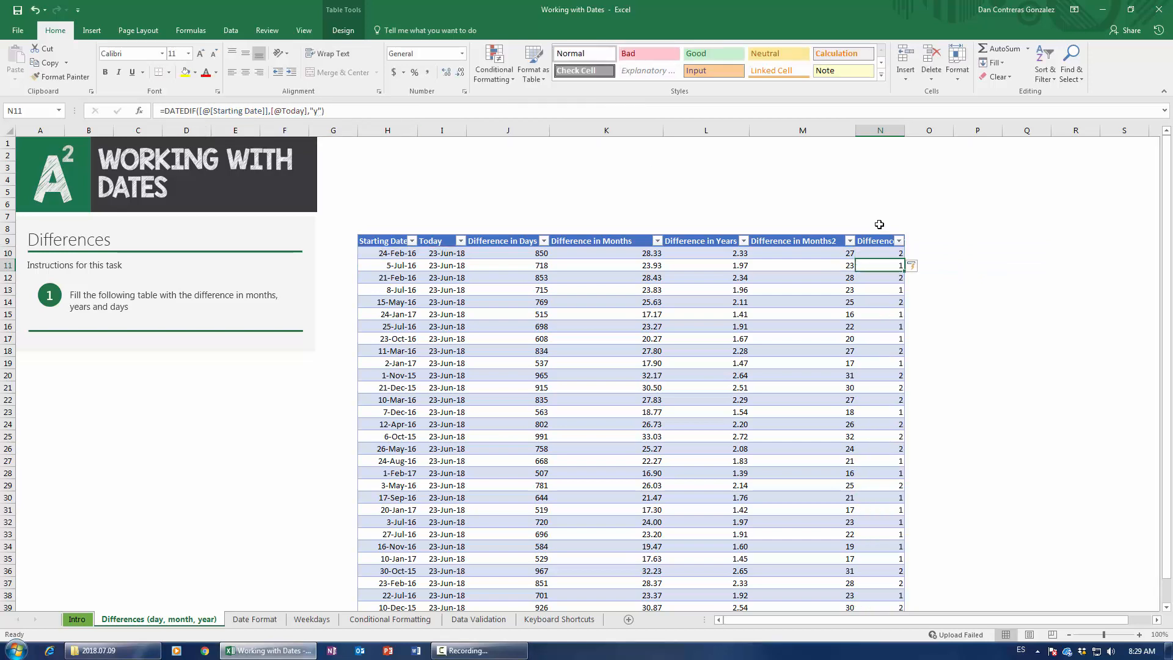
Compare the complete years from DATEDIF with the 365-day-based years in the first five table rows.
{"action": "left_click", "coordinate": [887, 254]}
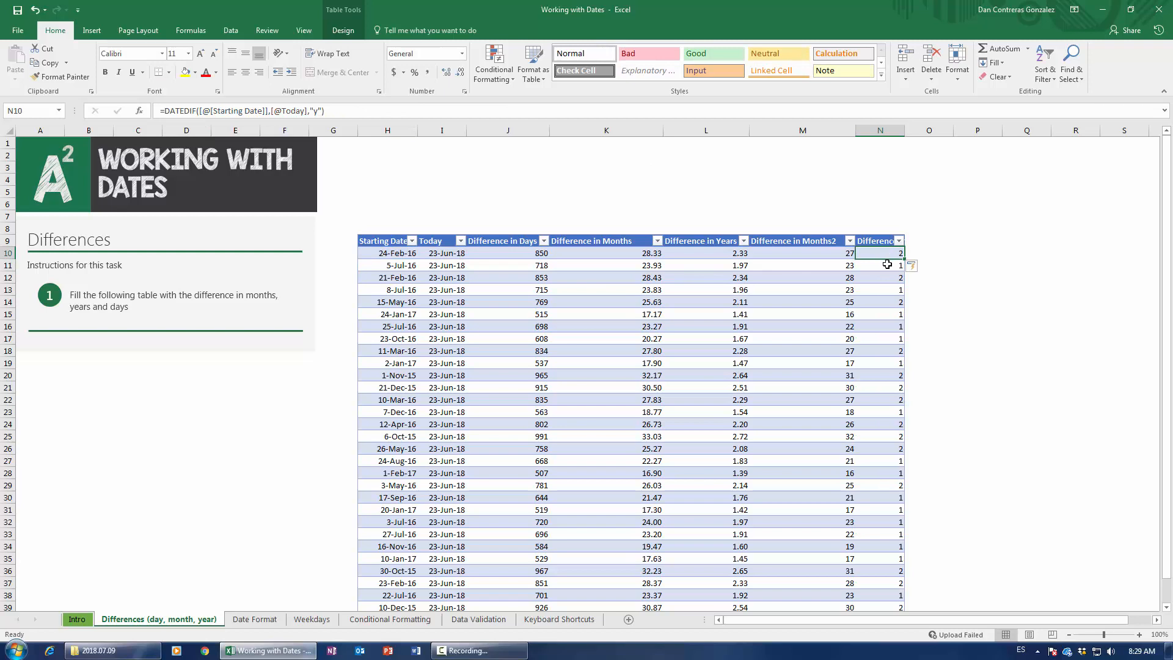
{"action": "left_click", "coordinate": [887, 265]}
{"action": "left_click", "coordinate": [888, 277]}
{"action": "left_click", "coordinate": [880, 290]}
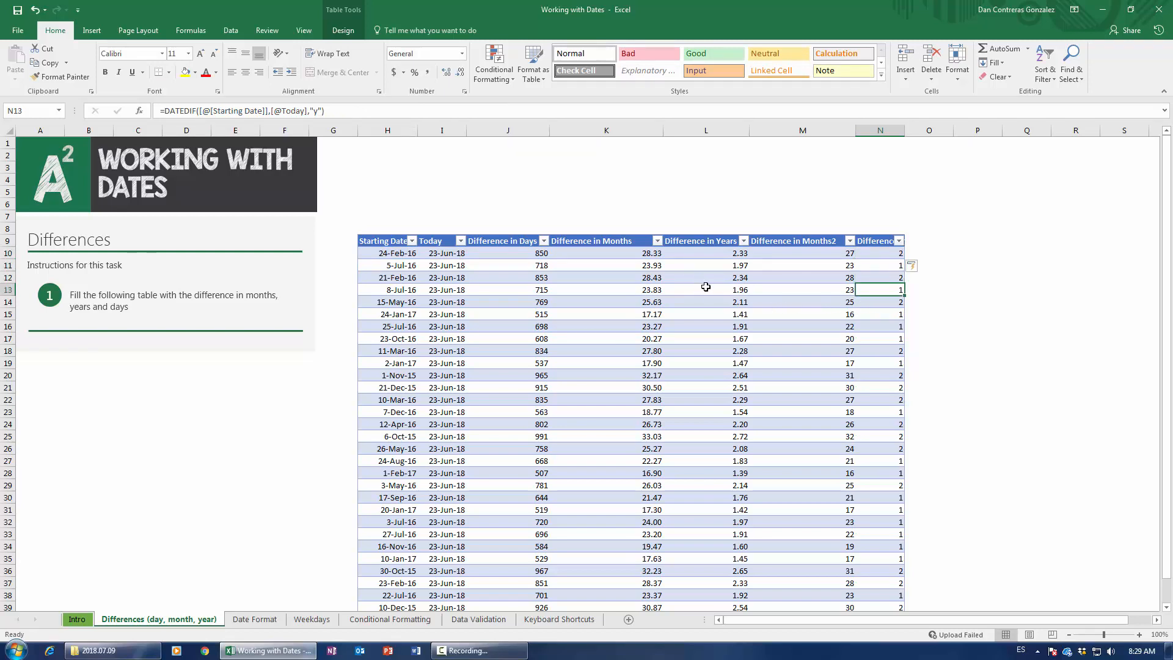
{"action": "scroll", "coordinate": [812, 481], "scroll_direction": "down", "scroll_amount": 1}
{"action": "left_click", "coordinate": [865, 268]}
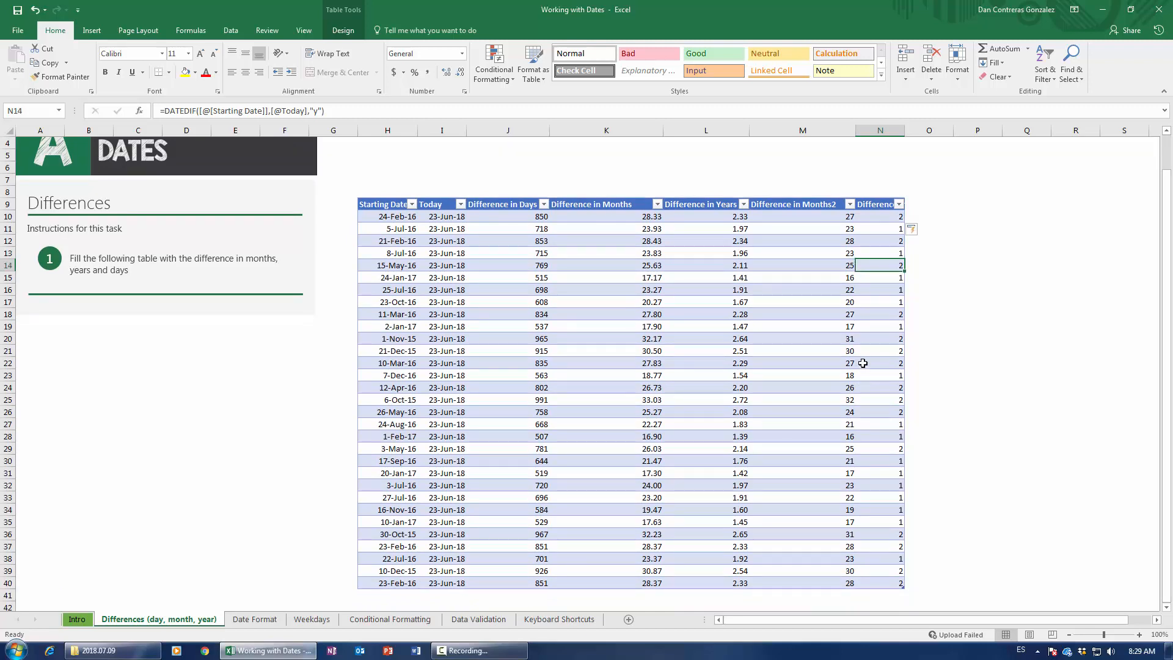
Widen column K slightly and review the 30-day and 365-day formulas alongside the two DATEDIF columns.
{"action": "left_click_drag", "start_coordinate": [664, 133], "coordinate": [680, 136]}
{"action": "left_click", "coordinate": [723, 130]}
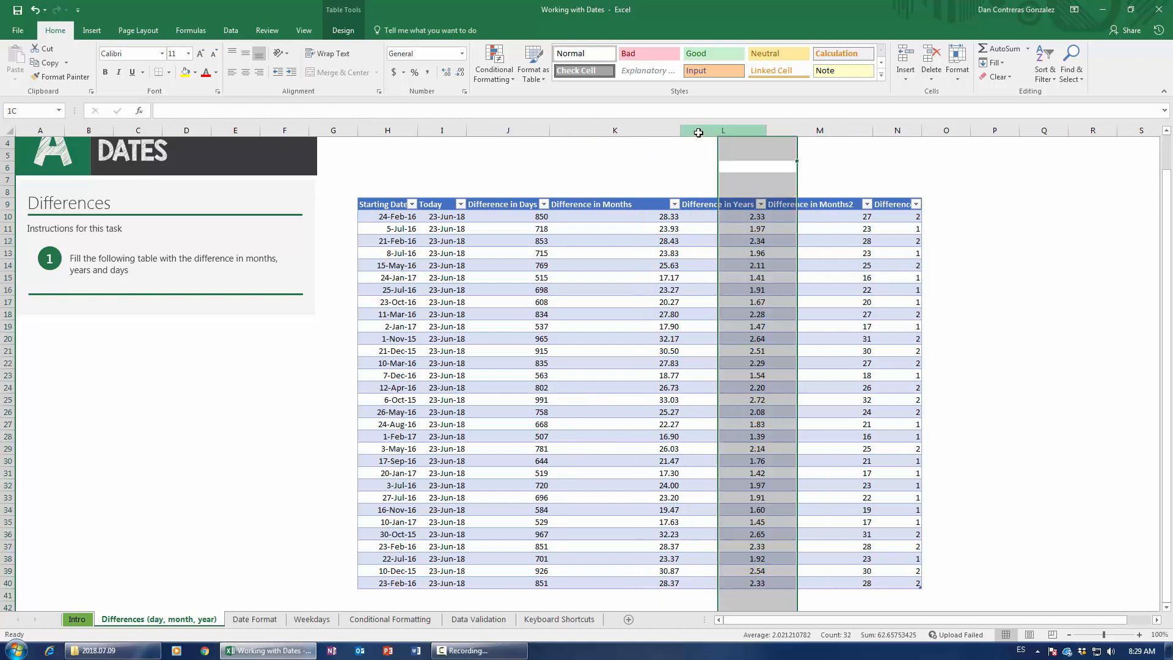
{"action": "left_click", "coordinate": [632, 217]}
{"action": "scroll", "coordinate": [592, 369], "scroll_direction": "up", "scroll_amount": 1}
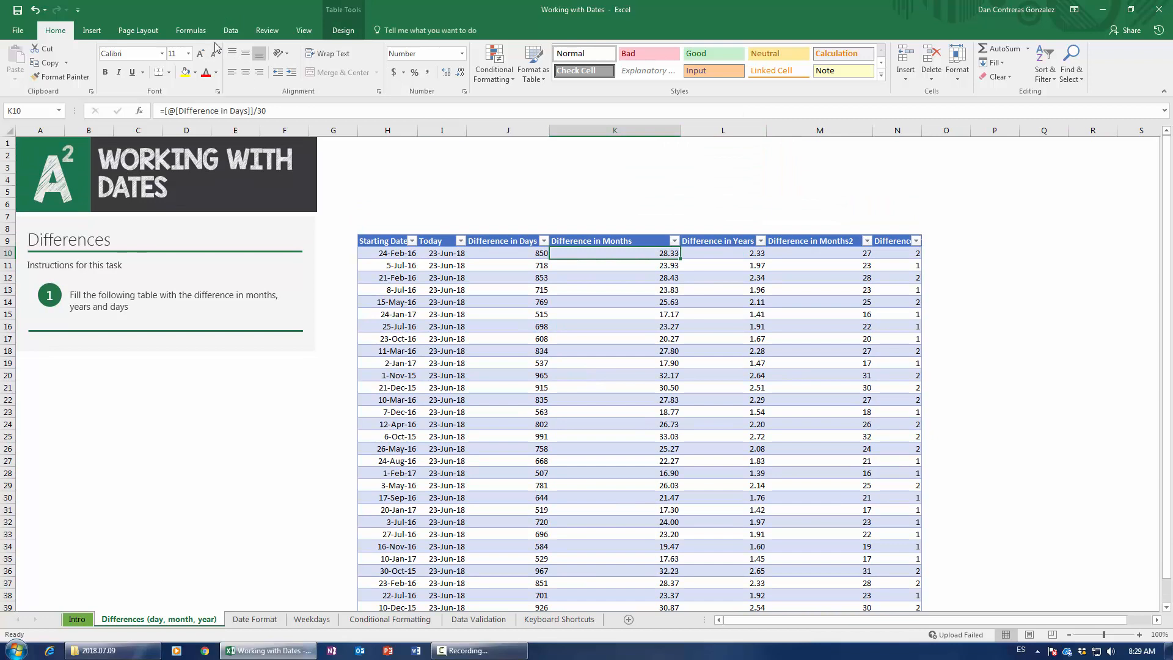
{"action": "left_click", "coordinate": [724, 251]}
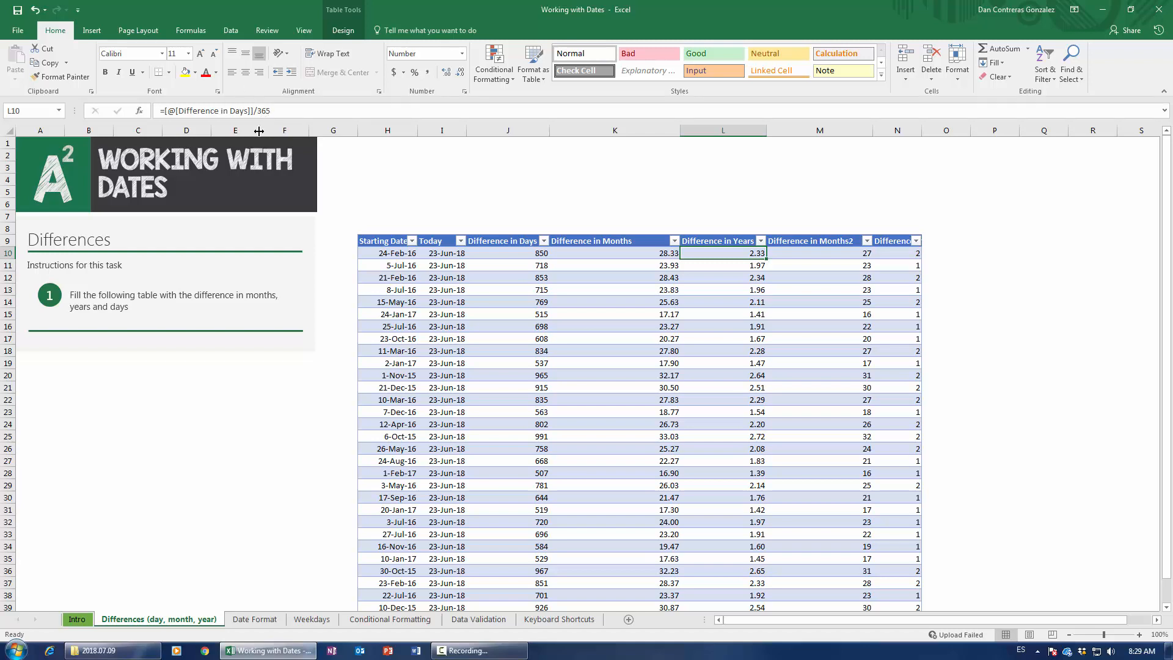
{"action": "left_click_drag", "start_coordinate": [822, 131], "coordinate": [899, 128]}
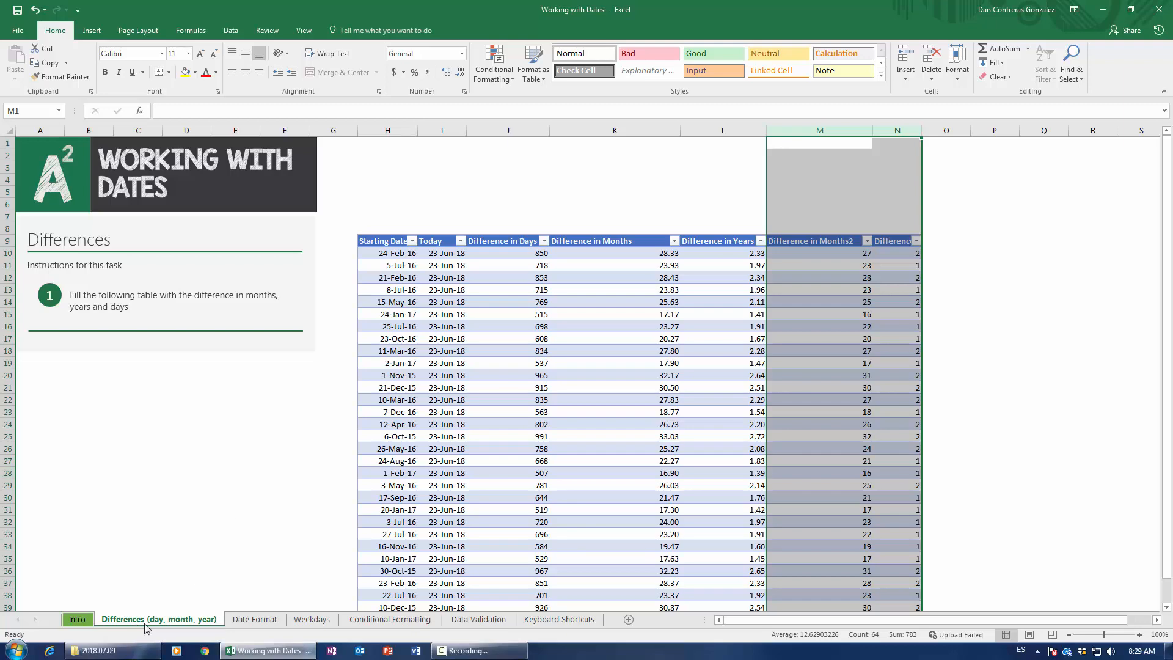
Open the Date Format sheet and examine its instructions, target format headers and the serial numbers under Starting Date and Normal Date Format.
{"action": "left_click", "coordinate": [254, 619]}
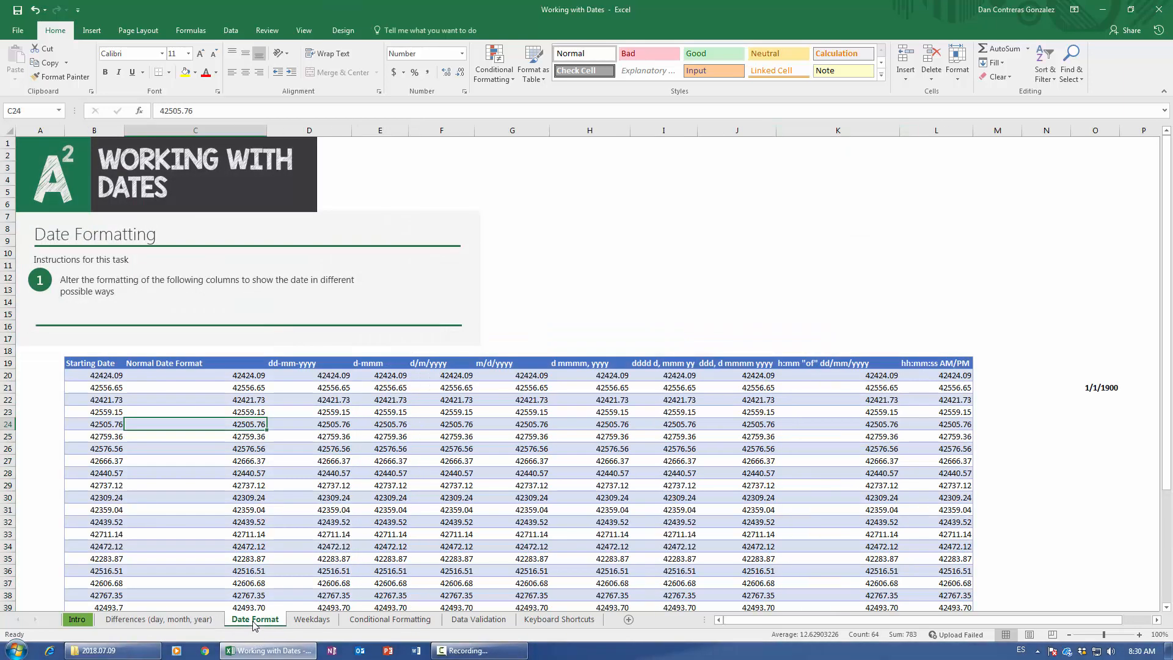
{"action": "scroll", "coordinate": [274, 492], "scroll_direction": "down", "scroll_amount": 5}
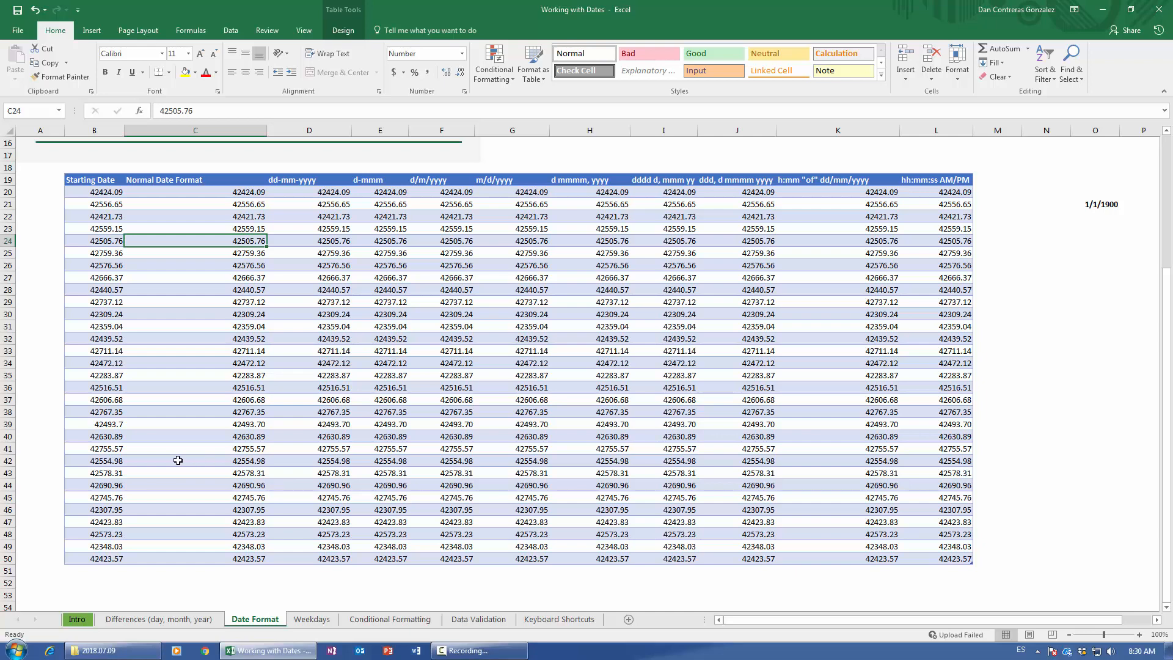
{"action": "scroll", "coordinate": [178, 461], "scroll_direction": "up", "scroll_amount": 5}
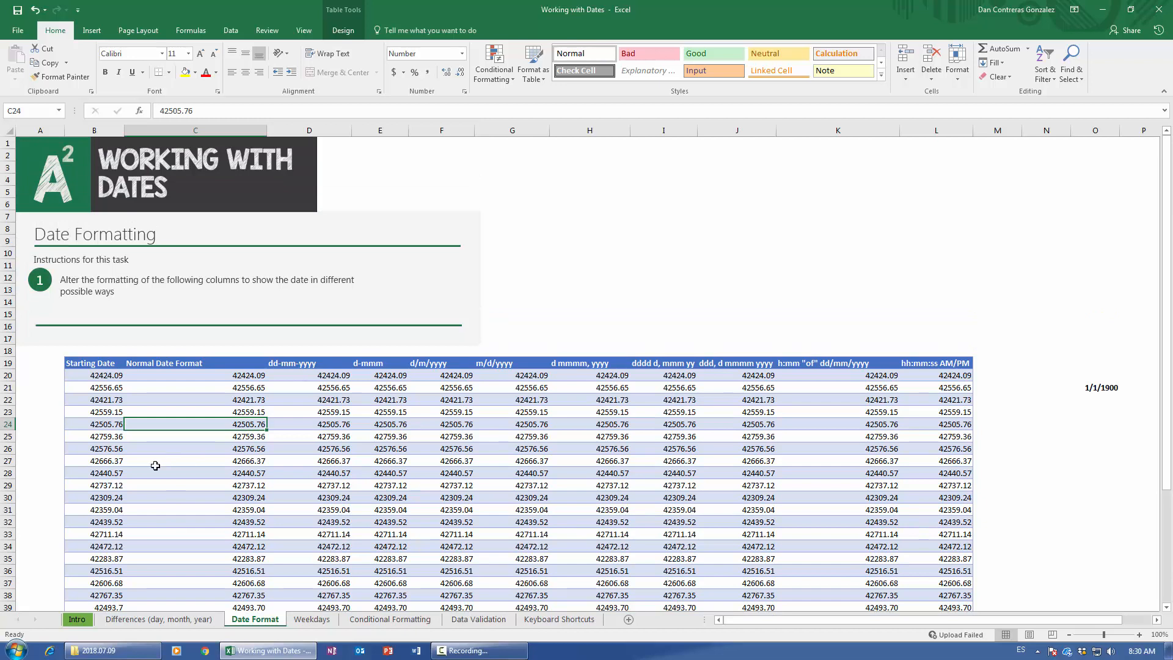
{"action": "scroll", "coordinate": [149, 459], "scroll_direction": "down", "scroll_amount": 2}
{"action": "scroll", "coordinate": [98, 363], "scroll_direction": "down", "scroll_amount": 2}
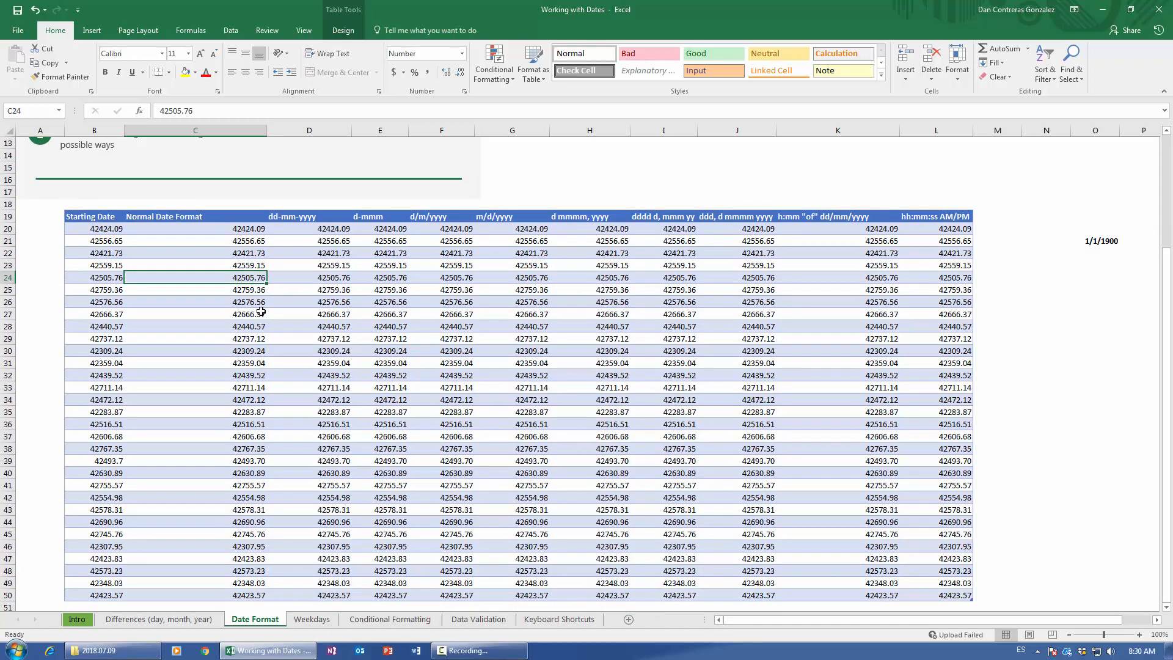
{"action": "left_click", "coordinate": [92, 230]}
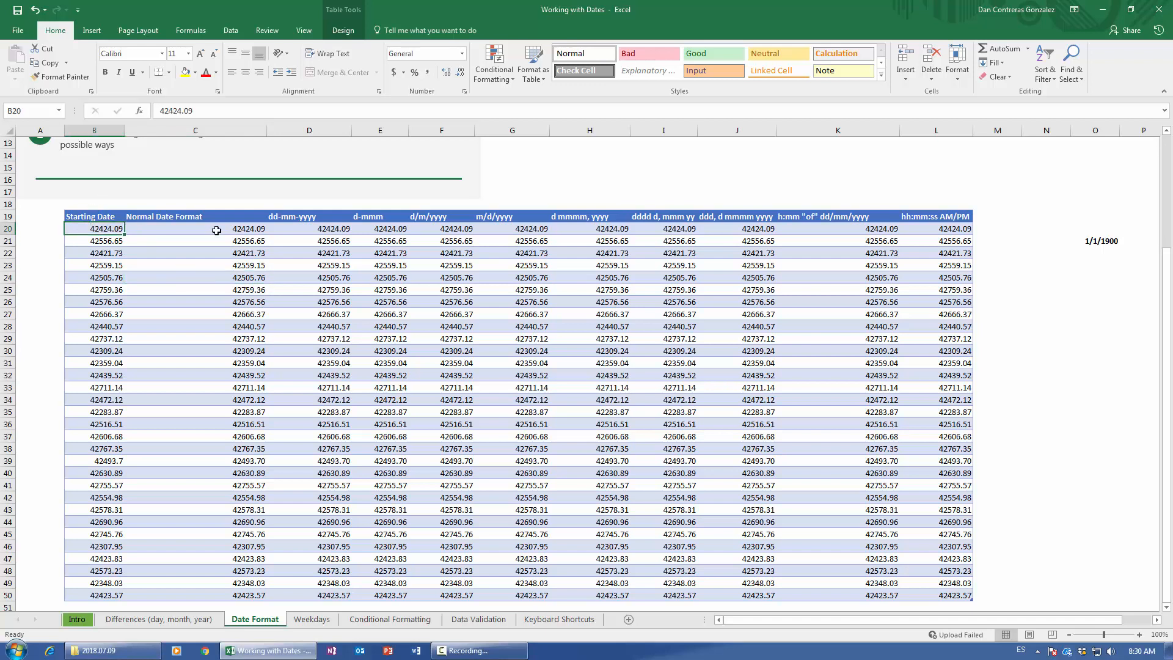
{"action": "left_click", "coordinate": [216, 230]}
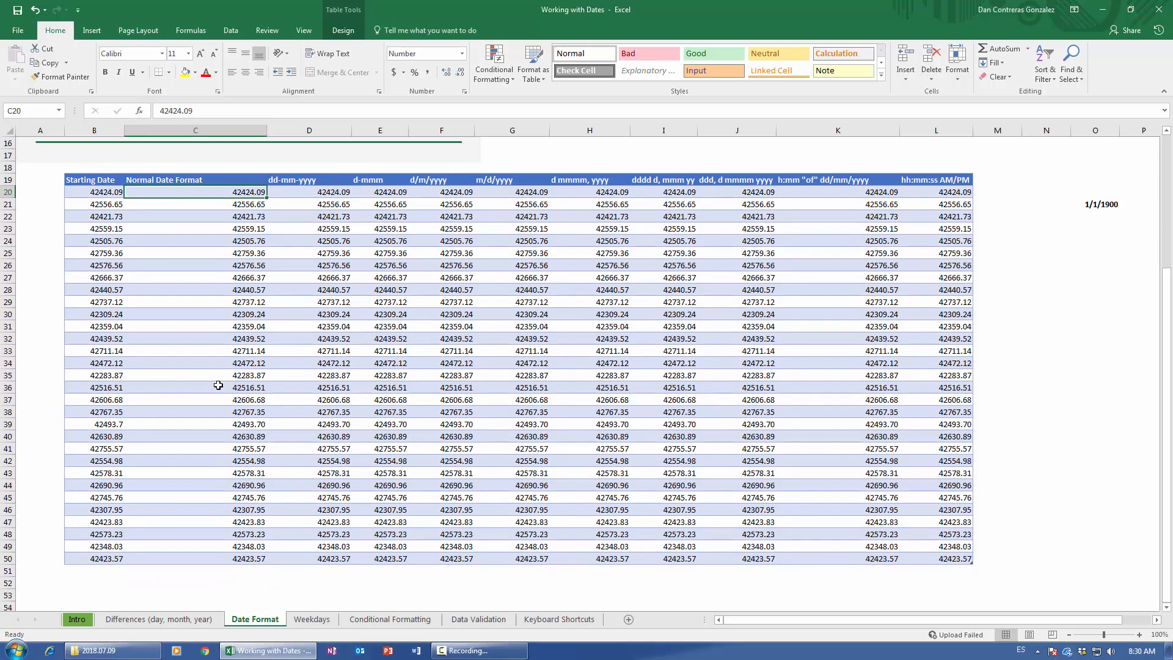
{"action": "scroll", "coordinate": [231, 388], "scroll_direction": "down", "scroll_amount": 1}
{"action": "left_click", "coordinate": [113, 194]}
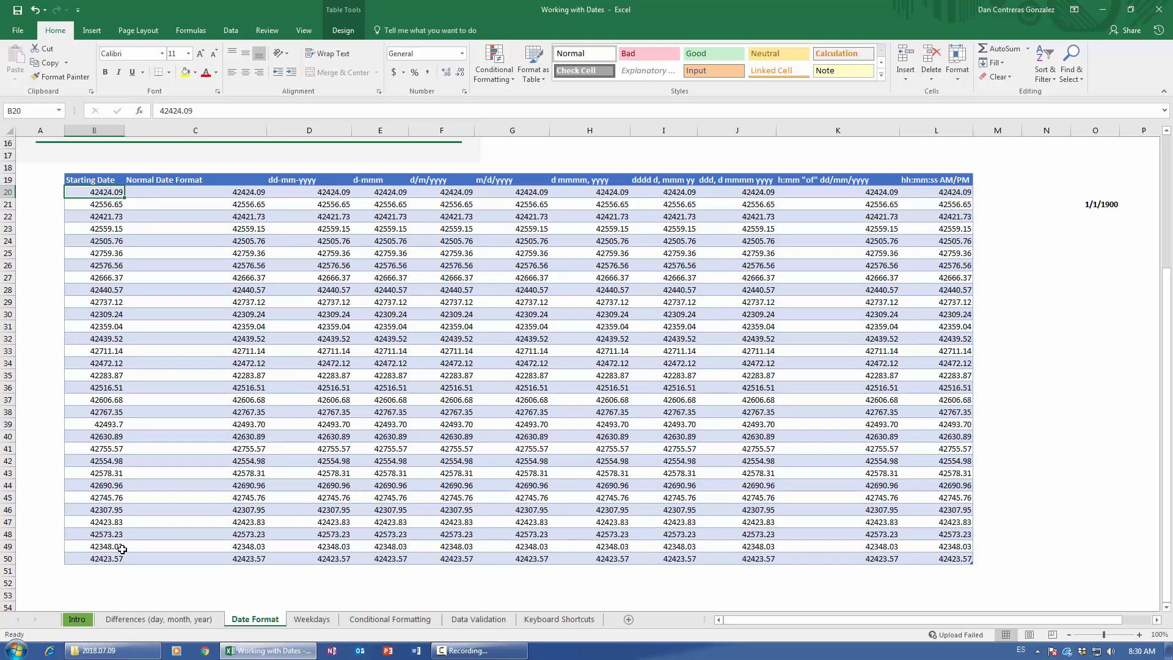
{"action": "scroll", "coordinate": [135, 546], "scroll_direction": "up", "scroll_amount": 4}
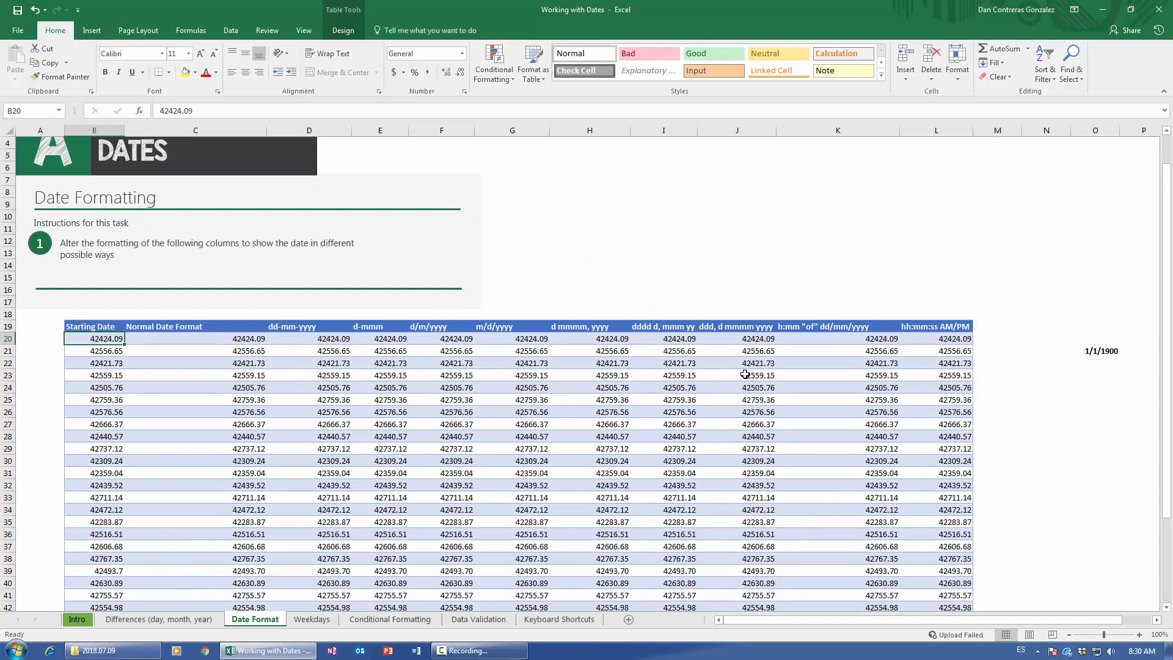
Compare the first Starting Date serial number with the reference date 1/1/1900 in O21 and review the remaining rows.
{"action": "scroll", "coordinate": [18, 429], "scroll_direction": "down", "scroll_amount": 1}
{"action": "left_click", "coordinate": [1096, 314]}
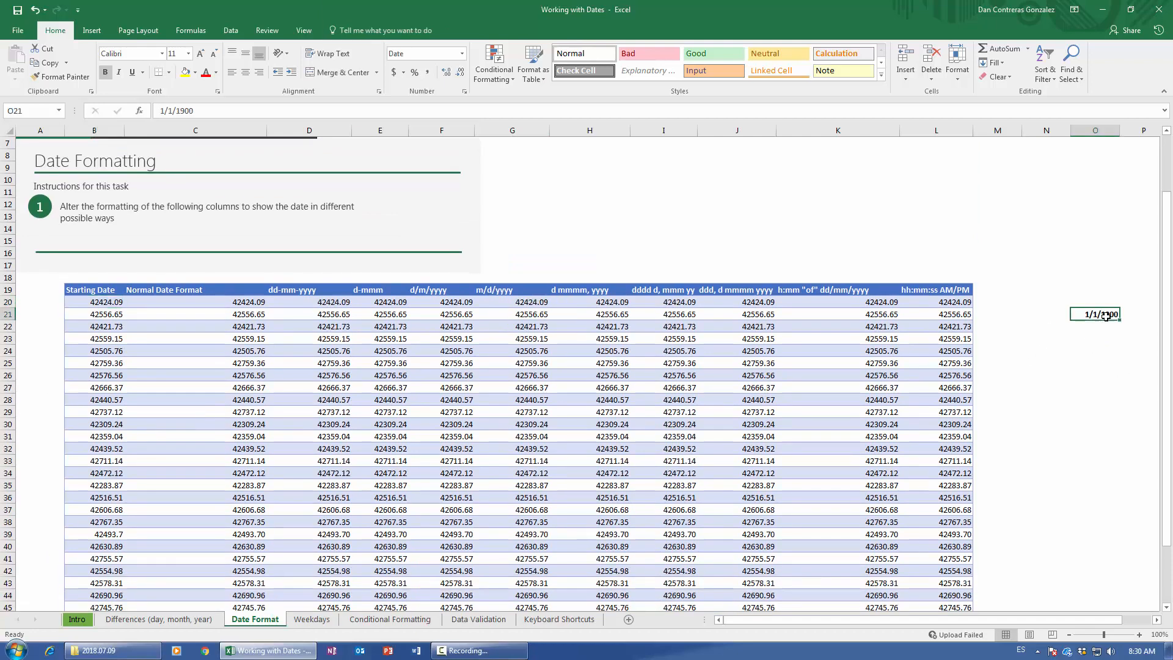
{"action": "left_click", "coordinate": [100, 301]}
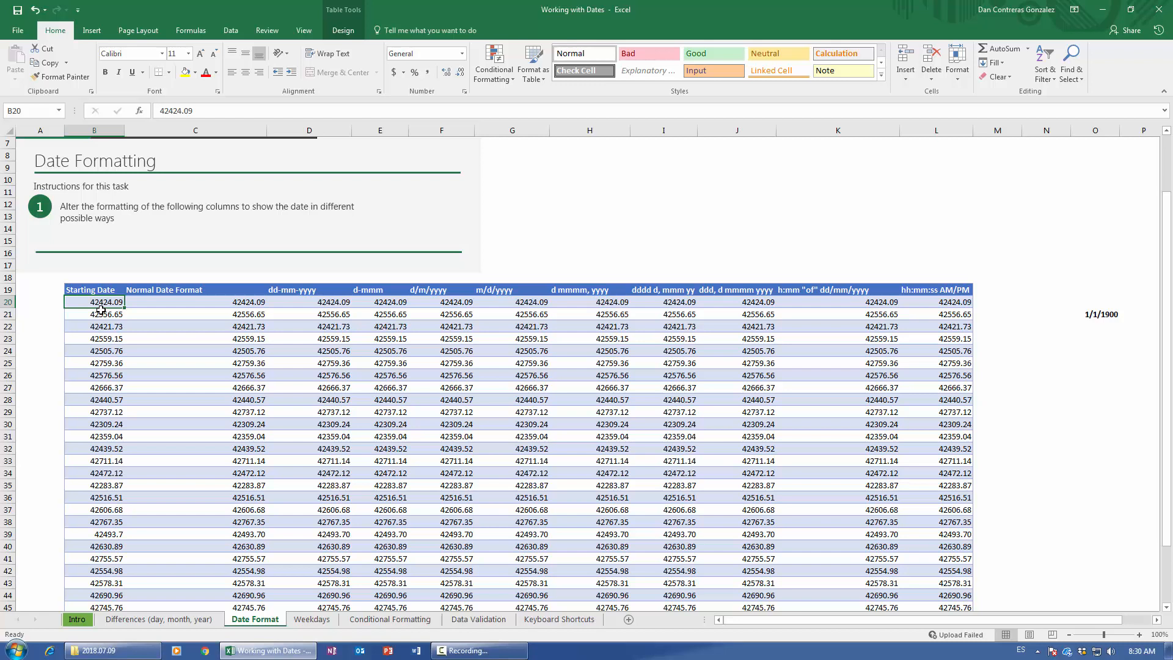
{"action": "scroll", "coordinate": [97, 379], "scroll_direction": "down", "scroll_amount": 1}
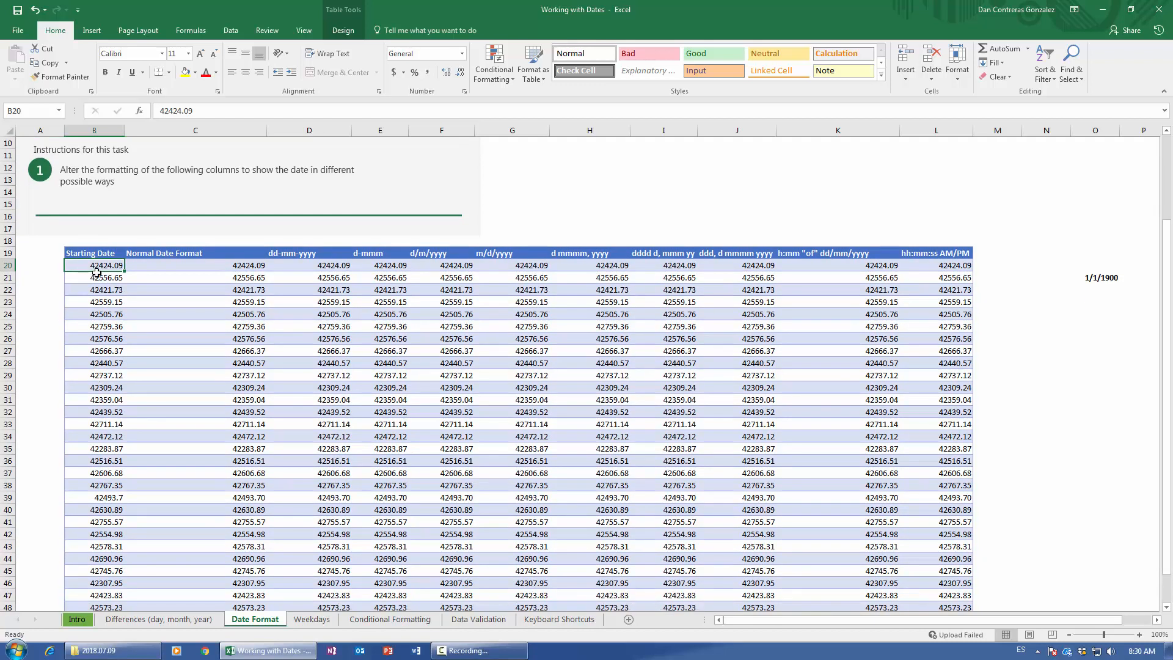
{"action": "left_click", "coordinate": [1113, 278]}
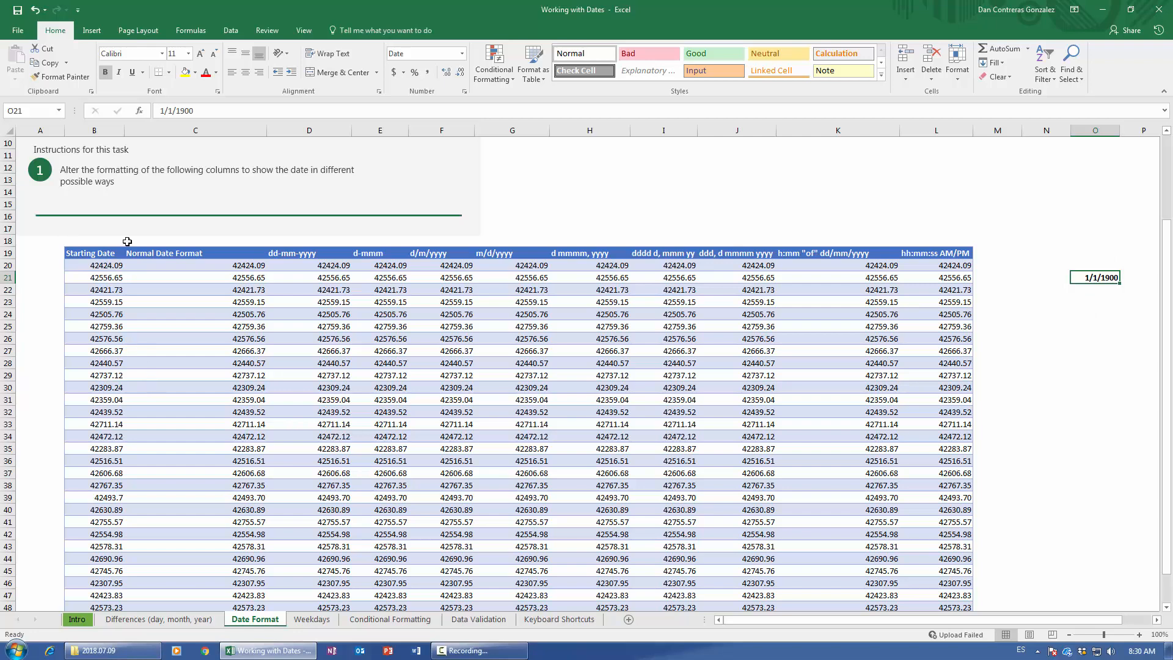
{"action": "scroll", "coordinate": [120, 373], "scroll_direction": "down", "scroll_amount": 1}
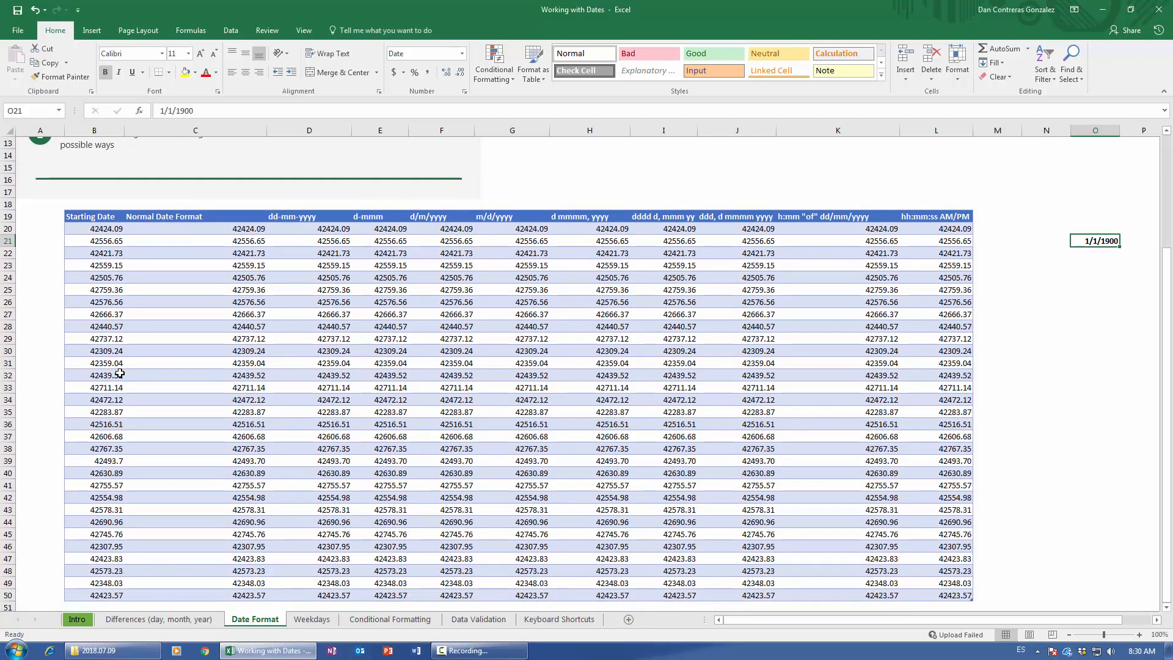
{"action": "scroll", "coordinate": [120, 373], "scroll_direction": "down", "scroll_amount": 2}
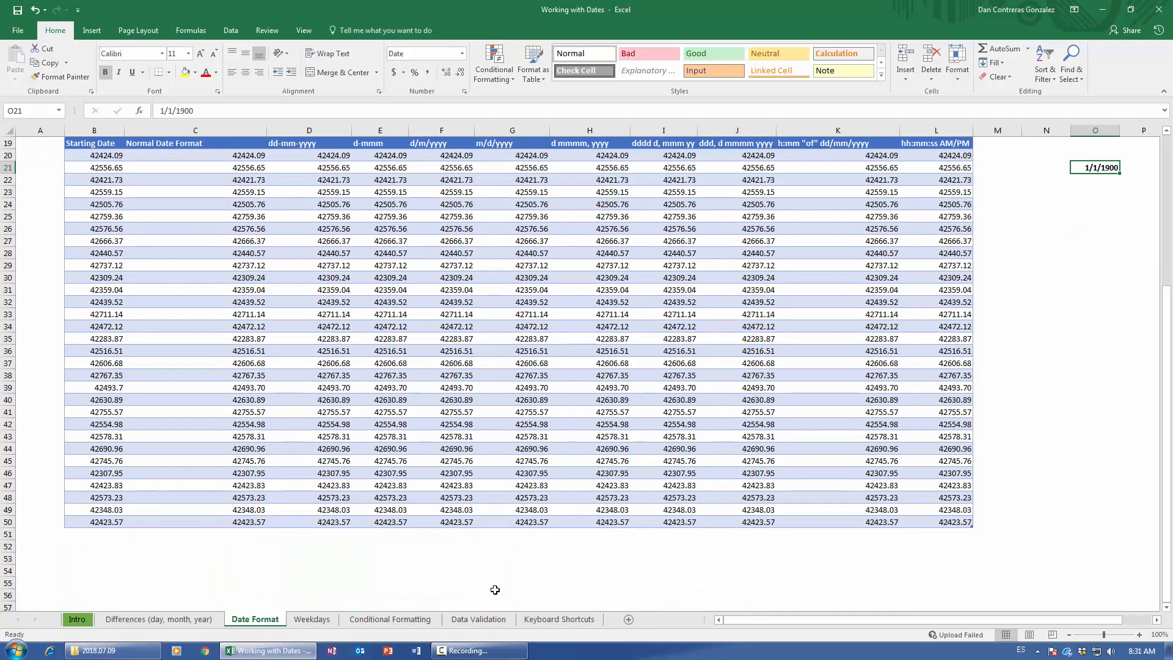
{"action": "scroll", "coordinate": [272, 483], "scroll_direction": "up", "scroll_amount": 2}
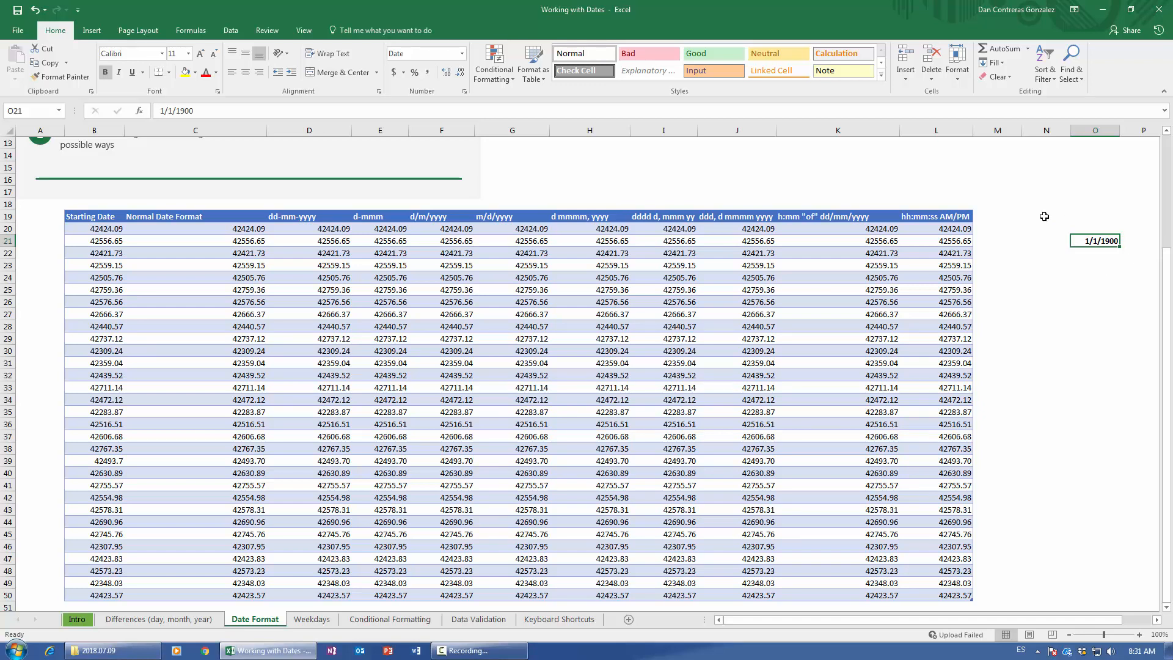
Format the Starting Date values in B20:B50 as Short Date.
{"action": "left_click_drag", "start_coordinate": [101, 227], "coordinate": [112, 596]}
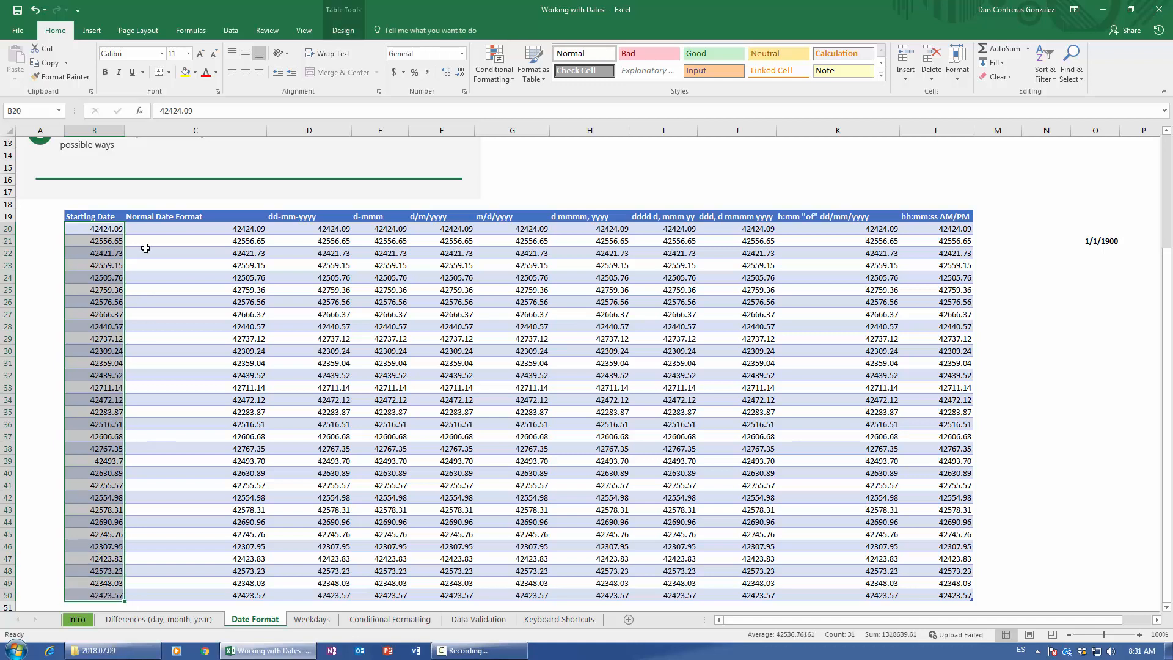
{"action": "left_click", "coordinate": [462, 54]}
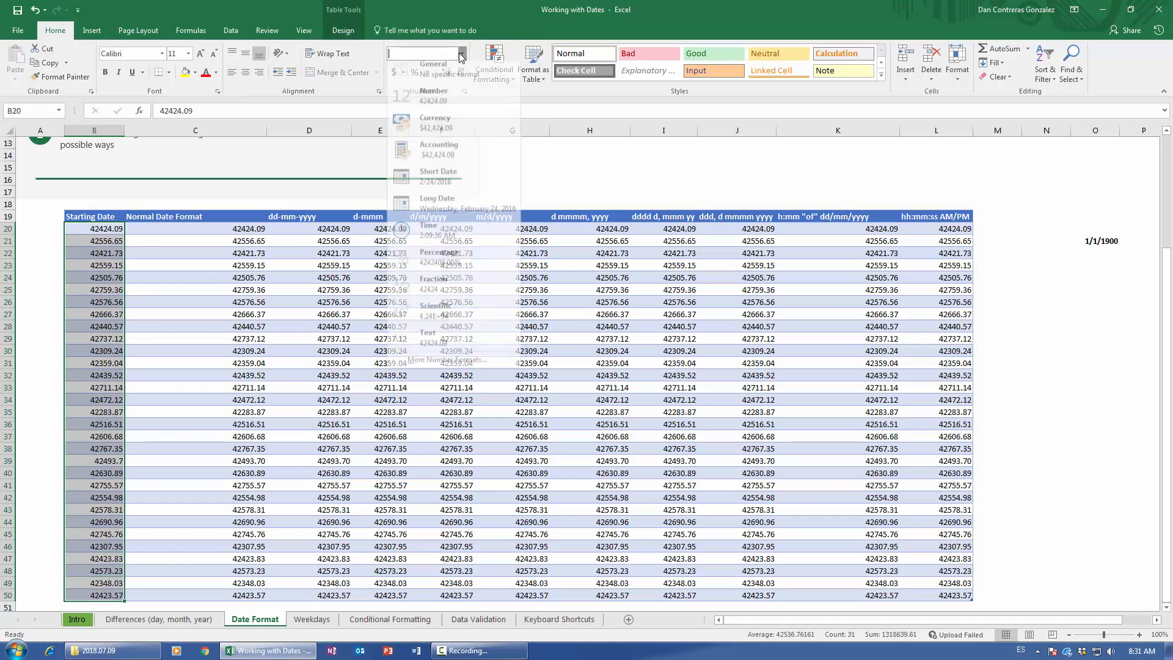
{"action": "left_click", "coordinate": [438, 183]}
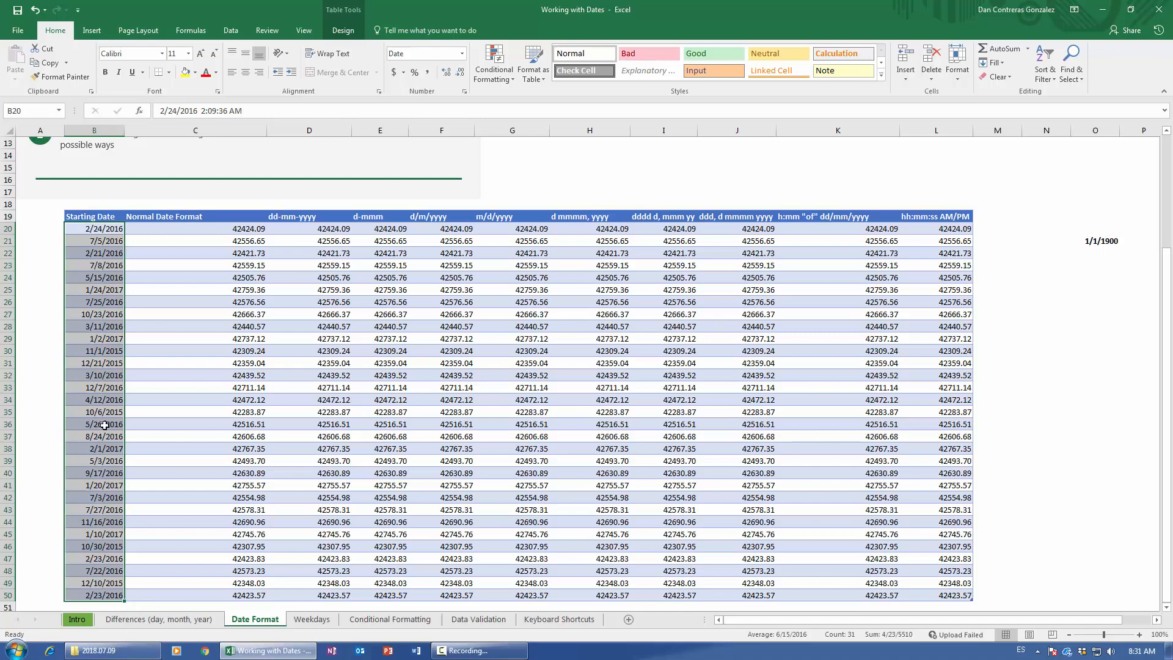
Review the Starting Date values down to row 50 alongside the task instructions and the target format headers.
{"action": "scroll", "coordinate": [104, 424], "scroll_direction": "up", "scroll_amount": 1}
{"action": "scroll", "coordinate": [105, 424], "scroll_direction": "down", "scroll_amount": 2}
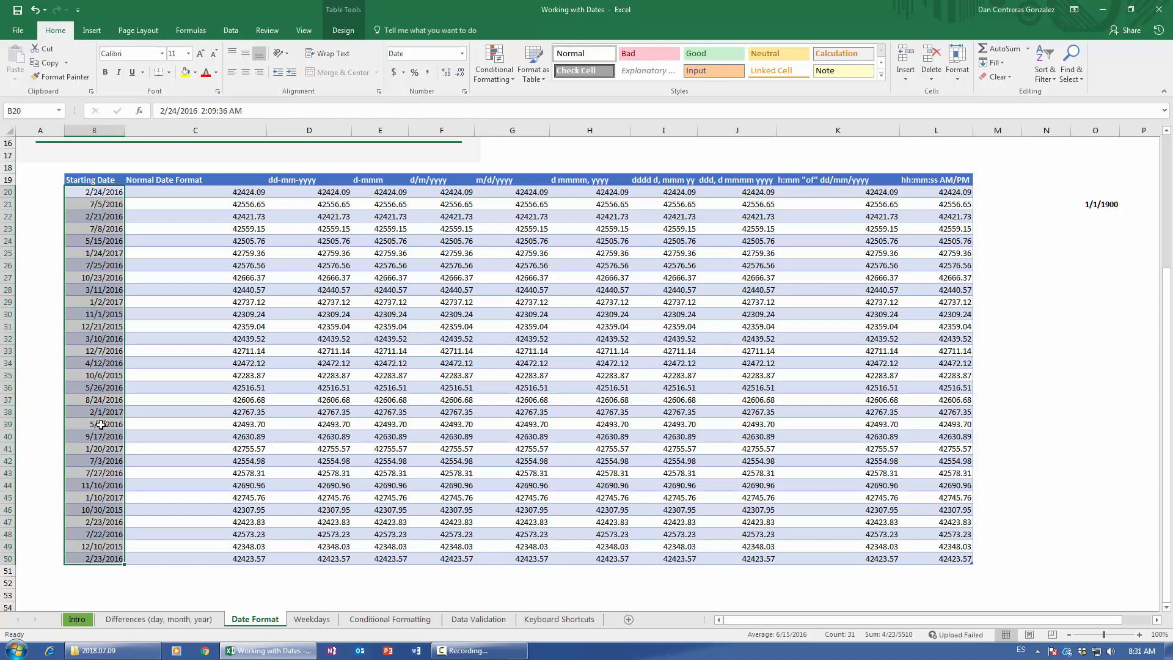
{"action": "scroll", "coordinate": [101, 425], "scroll_direction": "up", "scroll_amount": 2}
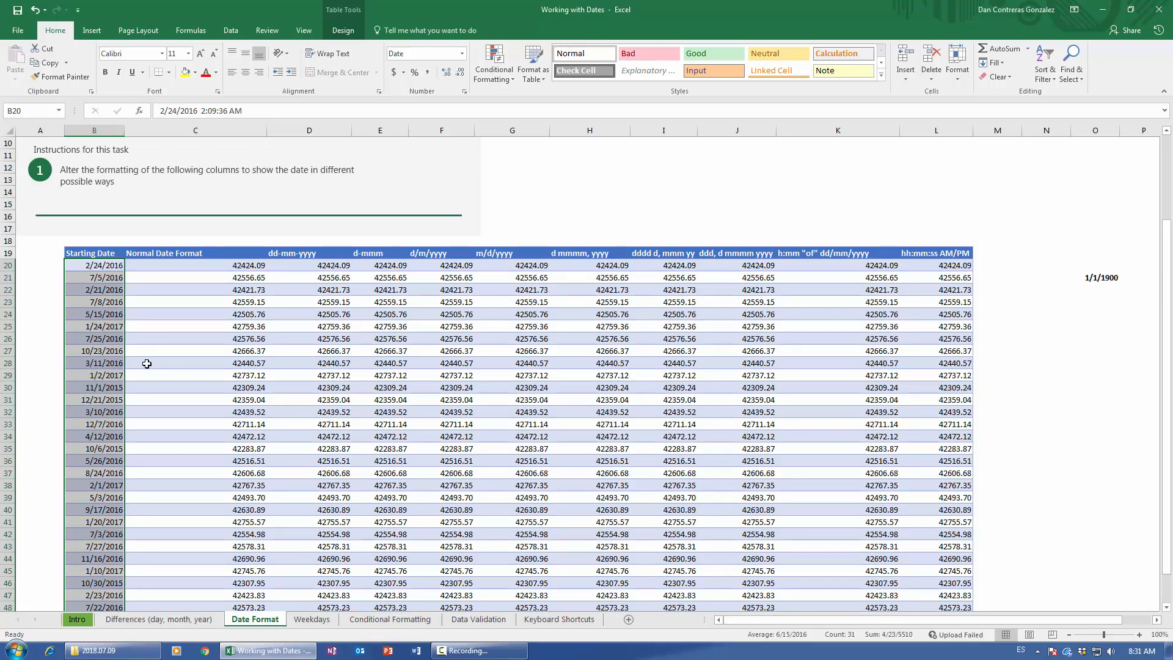
{"action": "scroll", "coordinate": [146, 364], "scroll_direction": "down", "scroll_amount": 2}
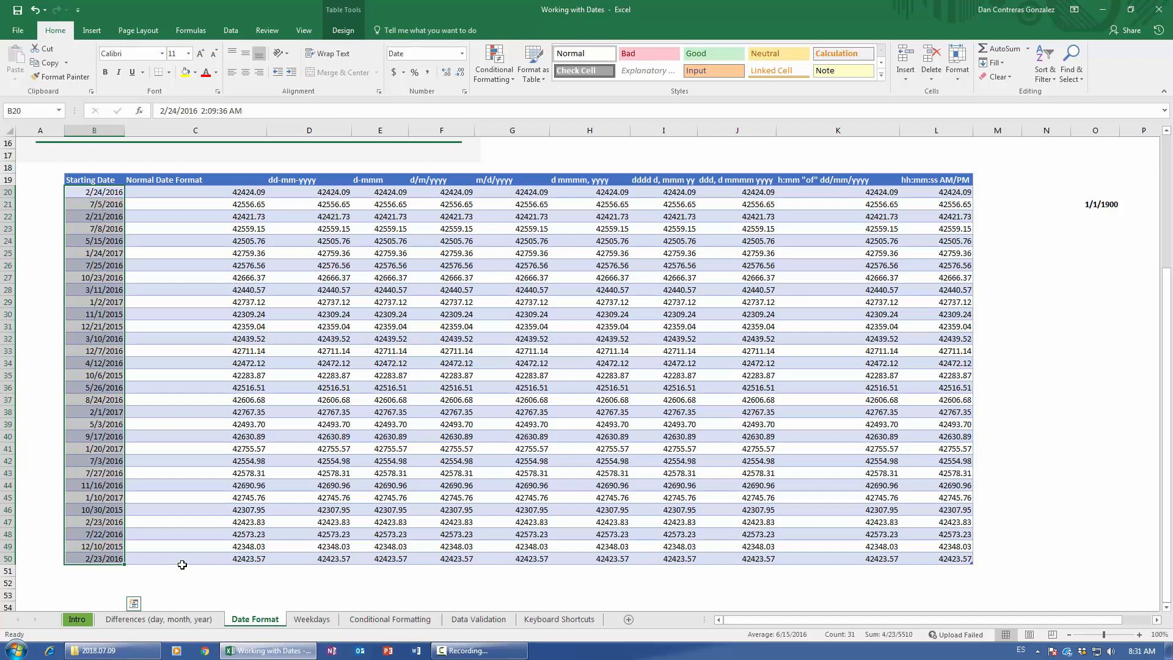
{"action": "scroll", "coordinate": [183, 565], "scroll_direction": "up", "scroll_amount": 3}
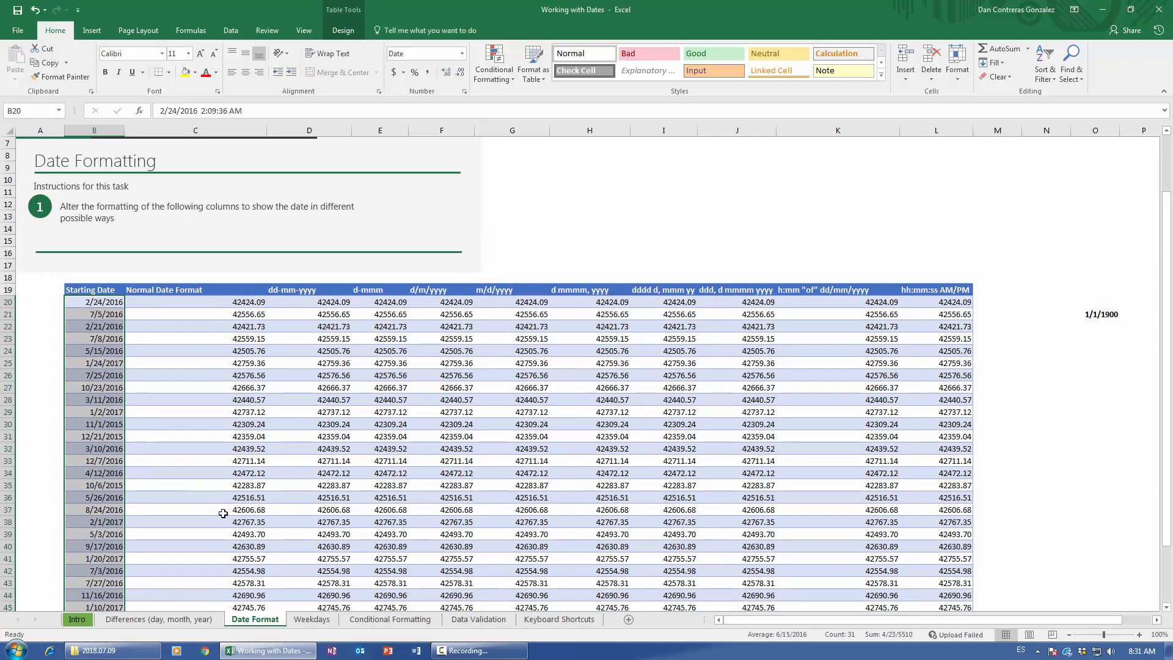
{"action": "scroll", "coordinate": [224, 514], "scroll_direction": "down", "scroll_amount": 1}
{"action": "scroll", "coordinate": [243, 559], "scroll_direction": "down", "scroll_amount": 2}
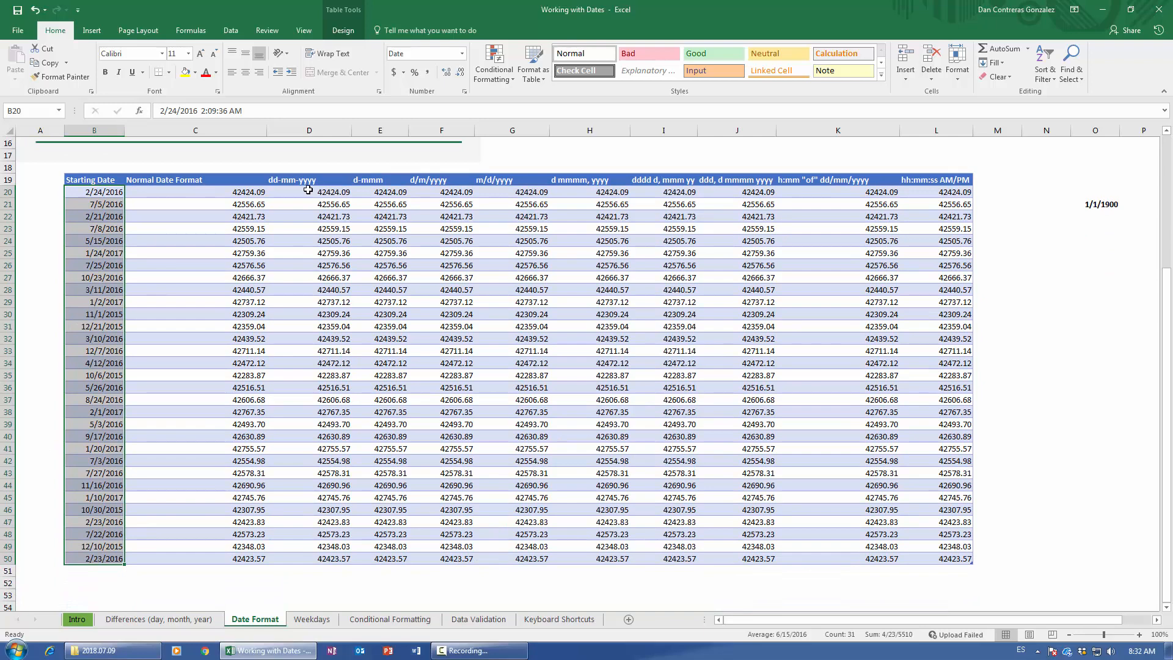
Format the Normal Date Format values in C20:C50 as Long Date and widen column C slightly.
{"action": "left_click_drag", "start_coordinate": [216, 192], "coordinate": [220, 558]}
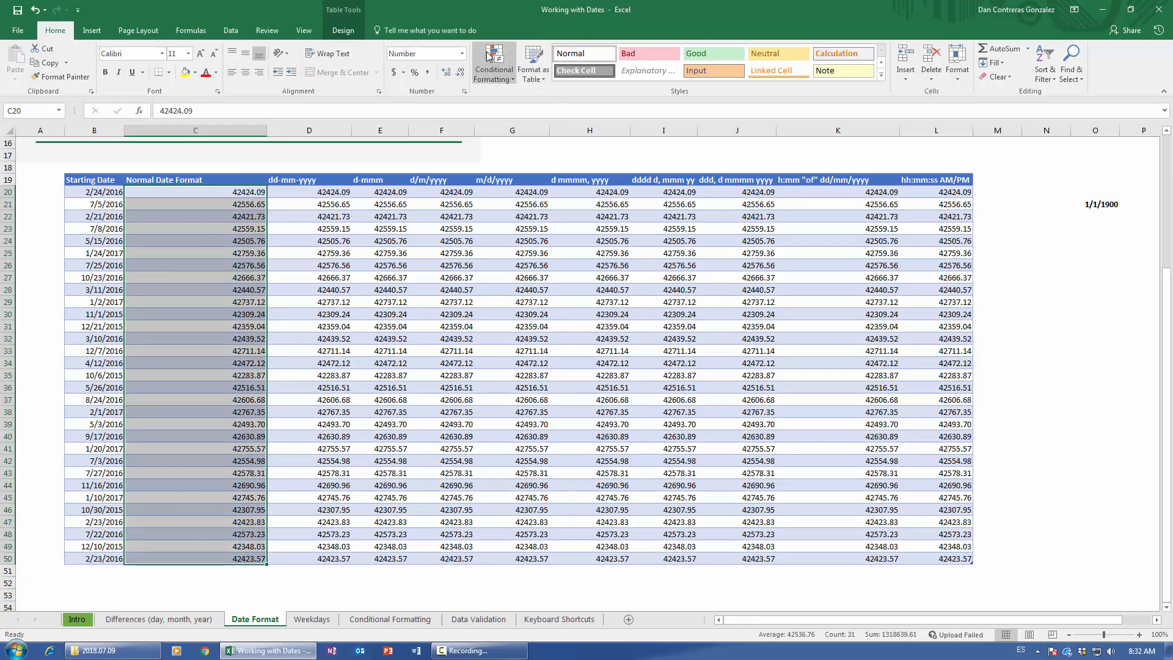
{"action": "left_click", "coordinate": [465, 54]}
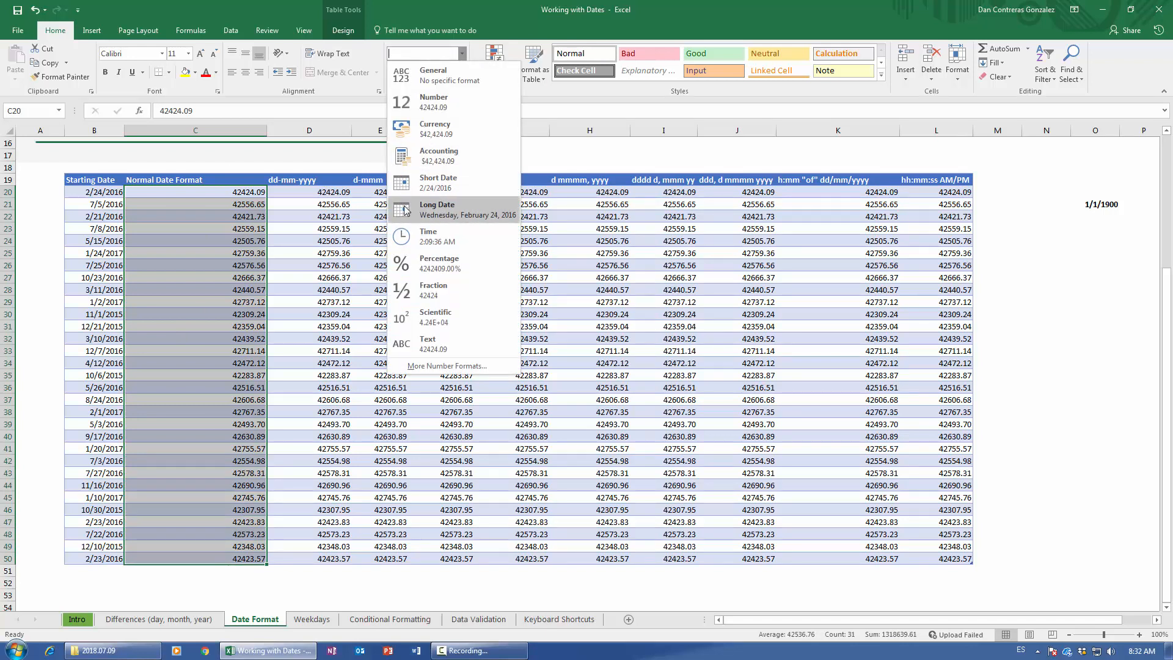
{"action": "left_click", "coordinate": [463, 54]}
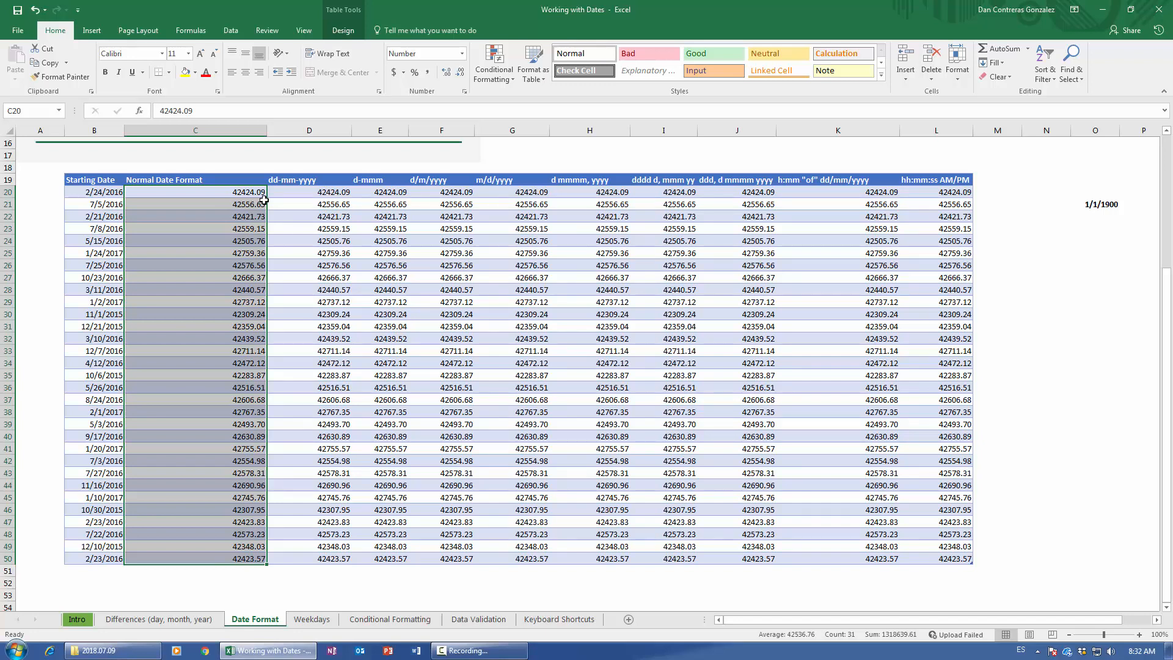
{"action": "left_click", "coordinate": [462, 54]}
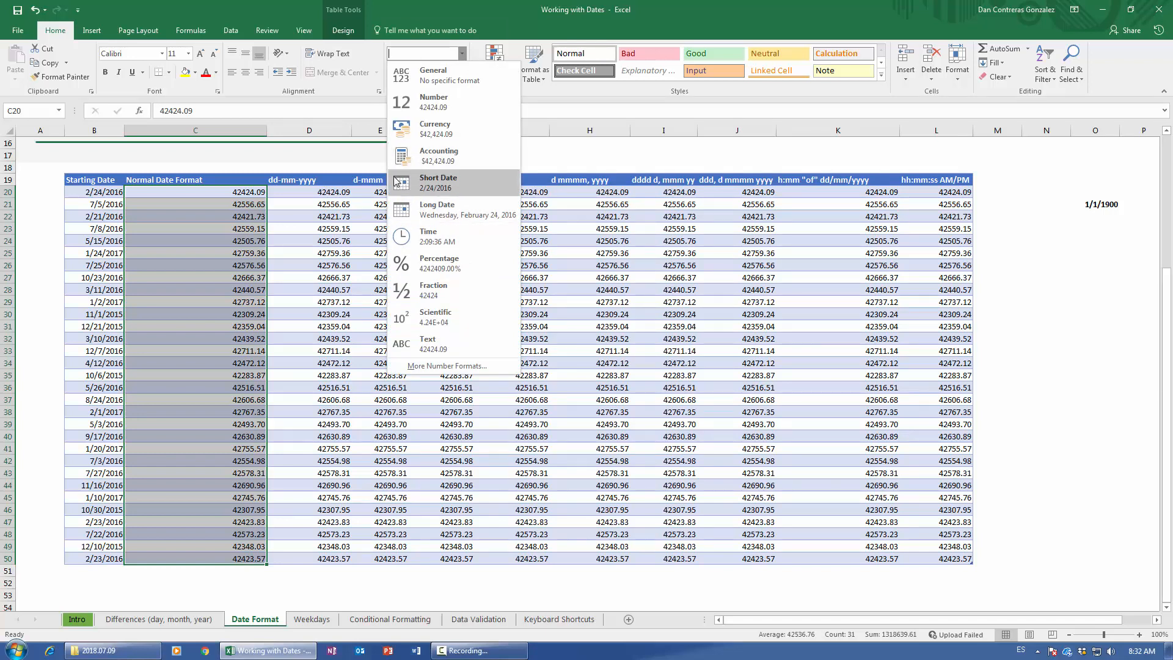
{"action": "left_click", "coordinate": [400, 210]}
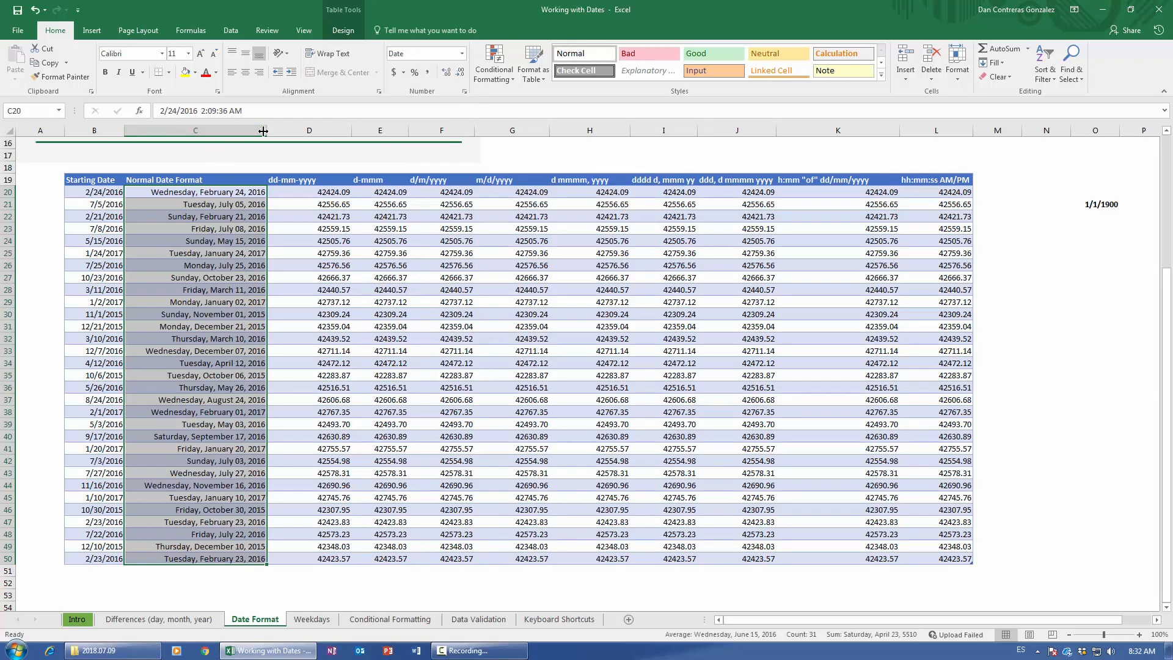
{"action": "left_click_drag", "start_coordinate": [263, 130], "coordinate": [288, 132]}
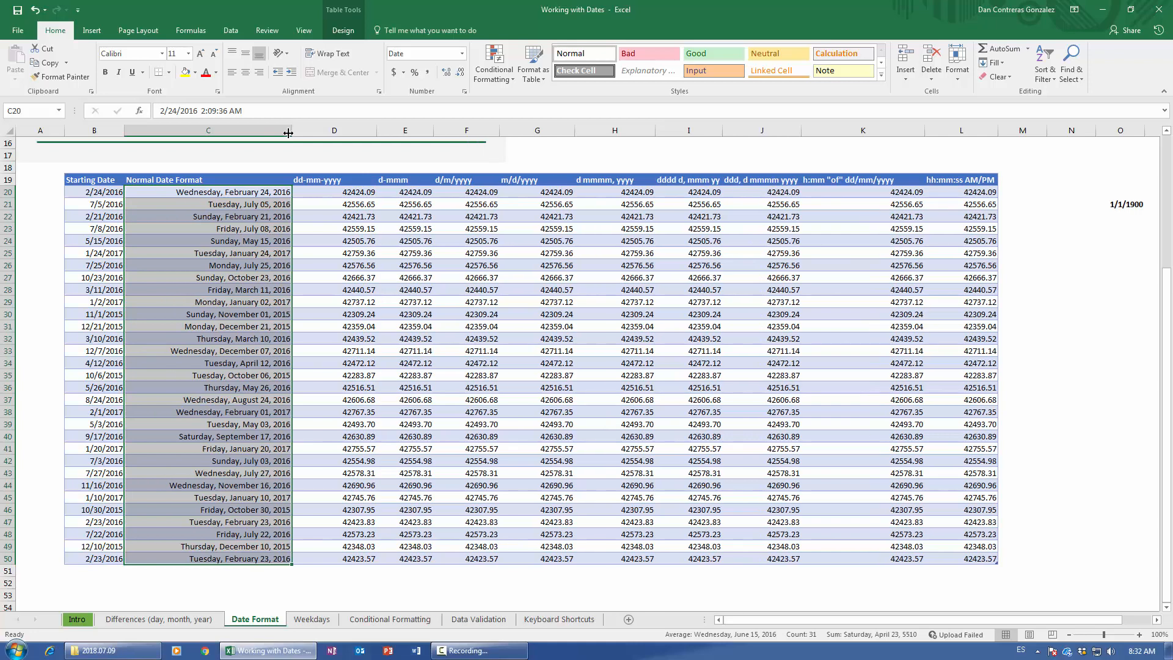
Check the preset number formats available for the dd-mm-yyyy column values in D20:D50.
{"action": "scroll", "coordinate": [304, 343], "scroll_direction": "up", "scroll_amount": 4}
{"action": "left_click", "coordinate": [305, 339]}
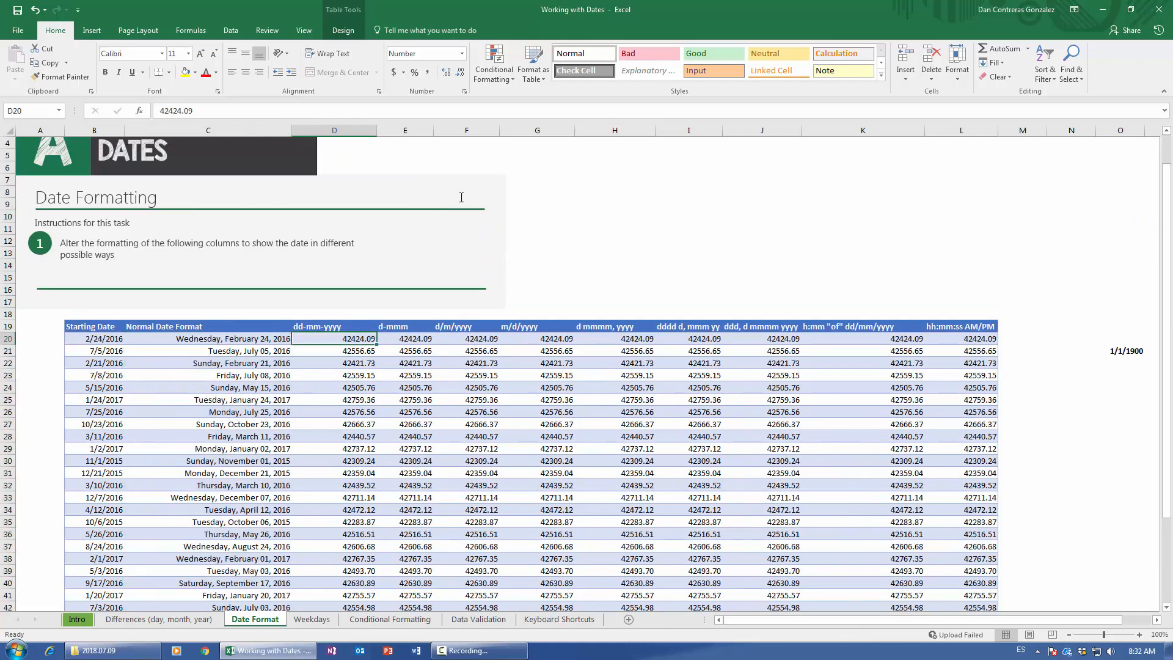
{"action": "key", "text": "ctrl+shift+Down"}
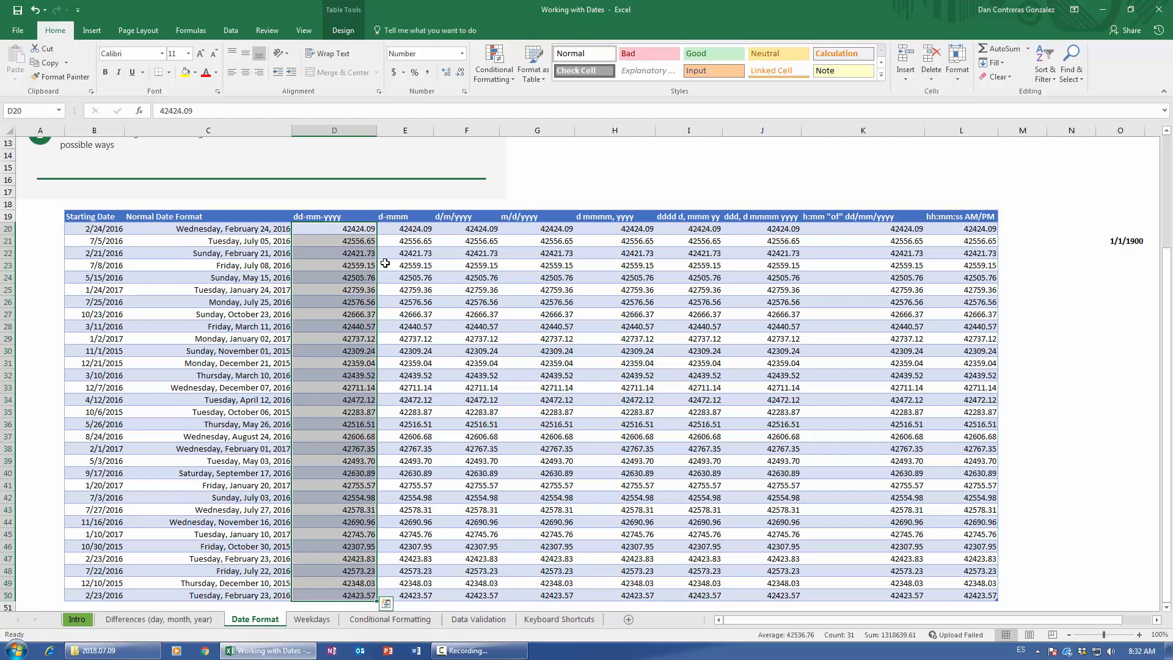
{"action": "left_click", "coordinate": [462, 54]}
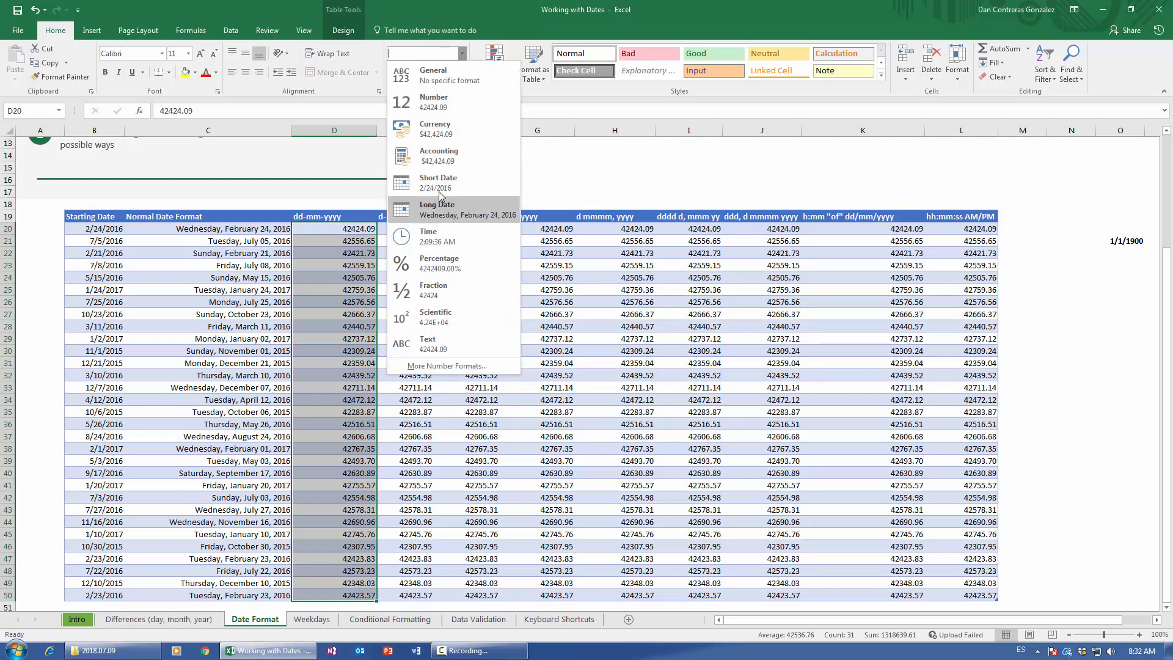
{"action": "left_click", "coordinate": [467, 53]}
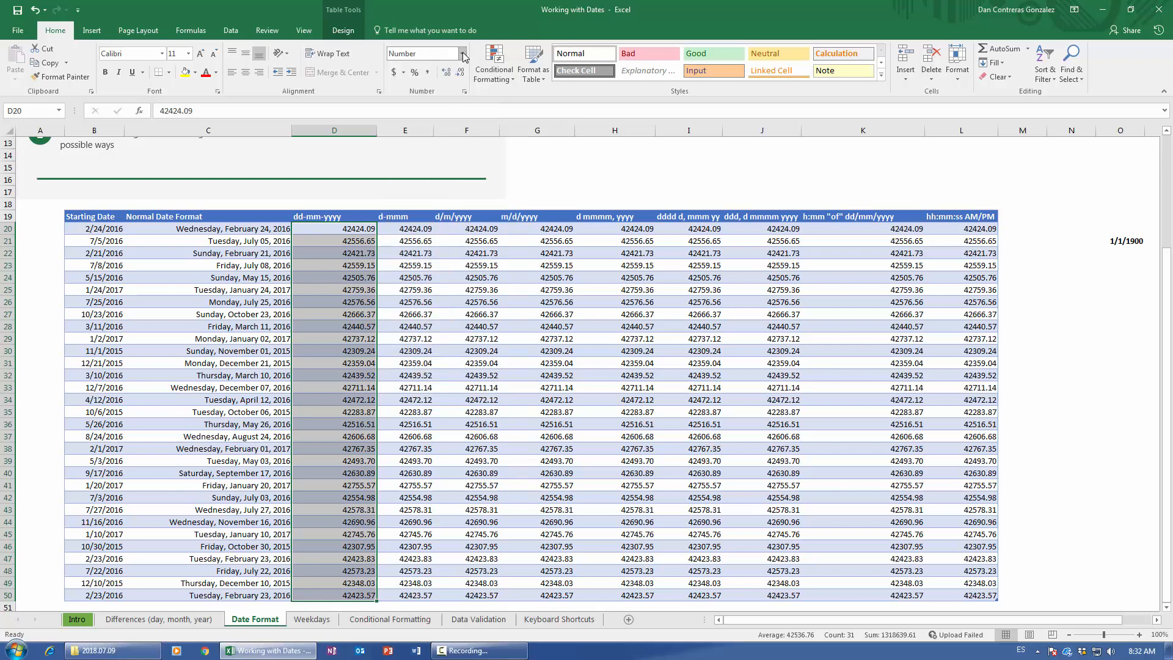
Select D20:D50 and choose the Custom category in the Format Cells dialog, keeping the column visible beside it.
{"action": "left_click", "coordinate": [340, 225]}
{"action": "key", "text": "ctrl+shift+Down"}
{"action": "scroll", "coordinate": [339, 457], "scroll_direction": "down", "scroll_amount": 1}
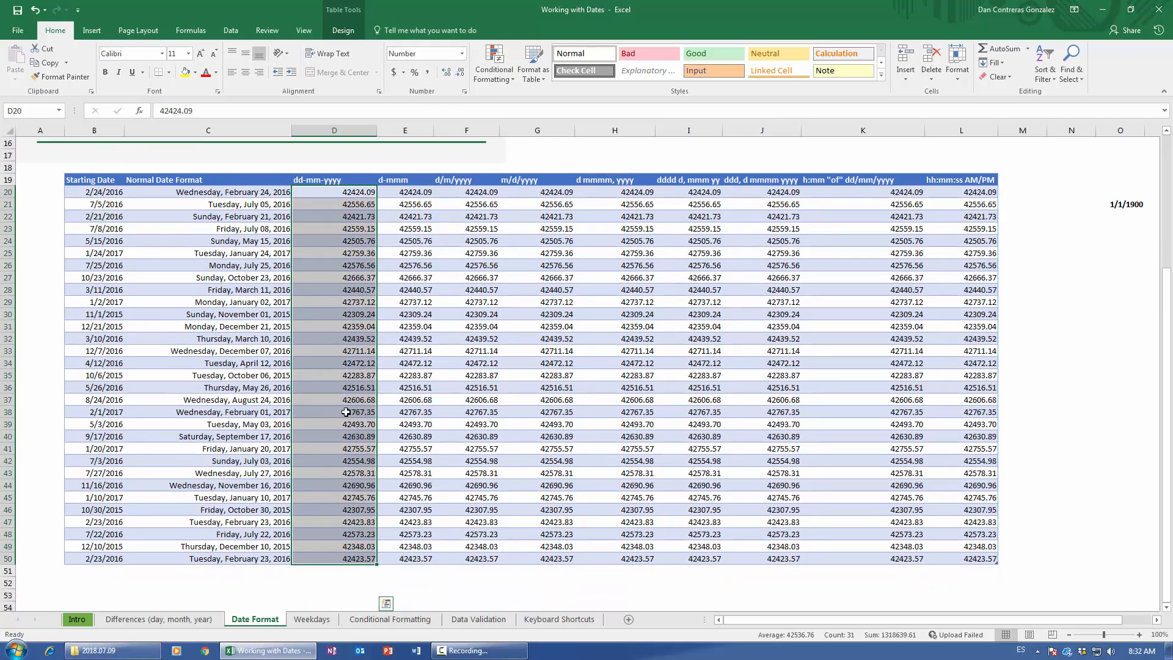
{"action": "right_click", "coordinate": [342, 268]}
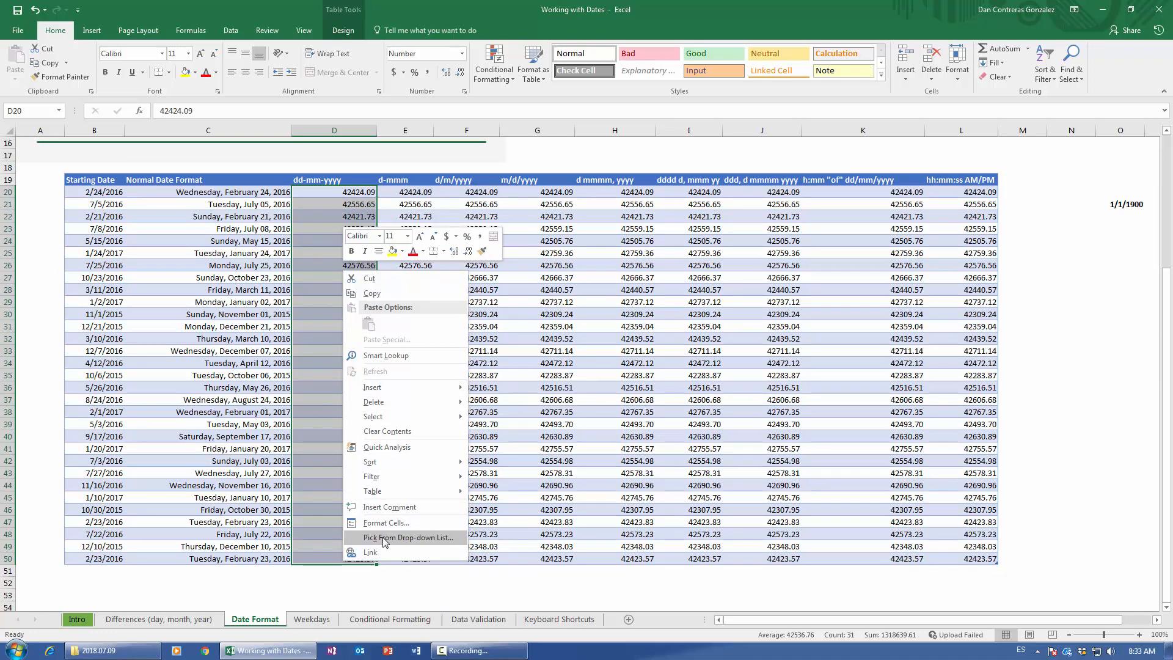
{"action": "left_click", "coordinate": [401, 527]}
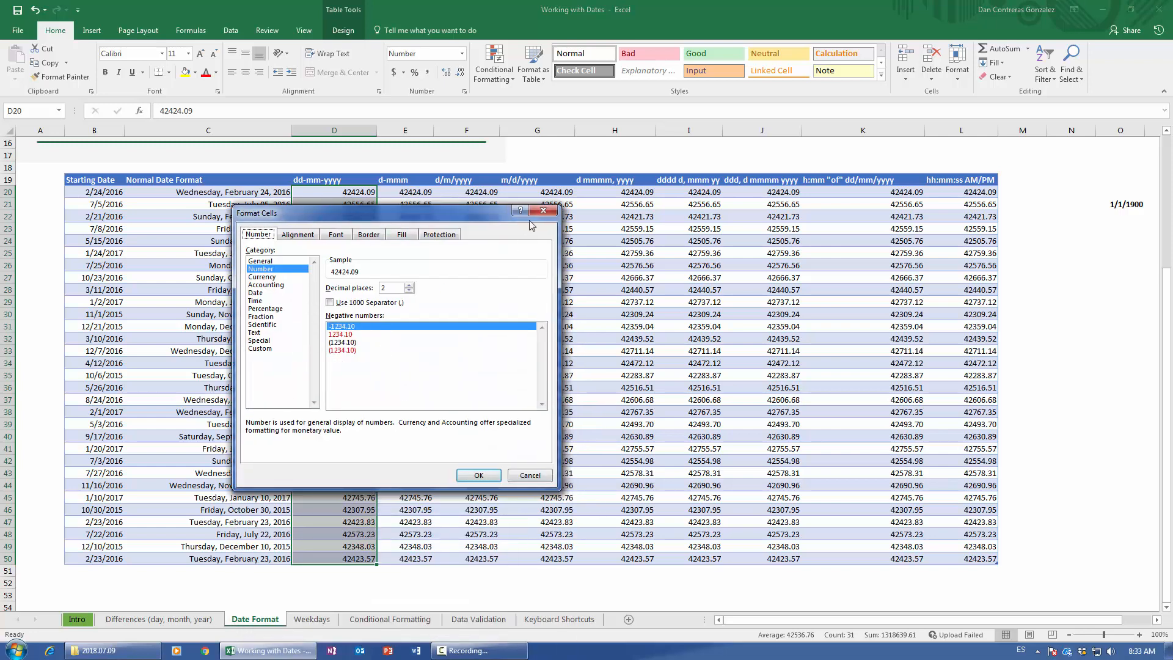
{"action": "left_click", "coordinate": [535, 215]}
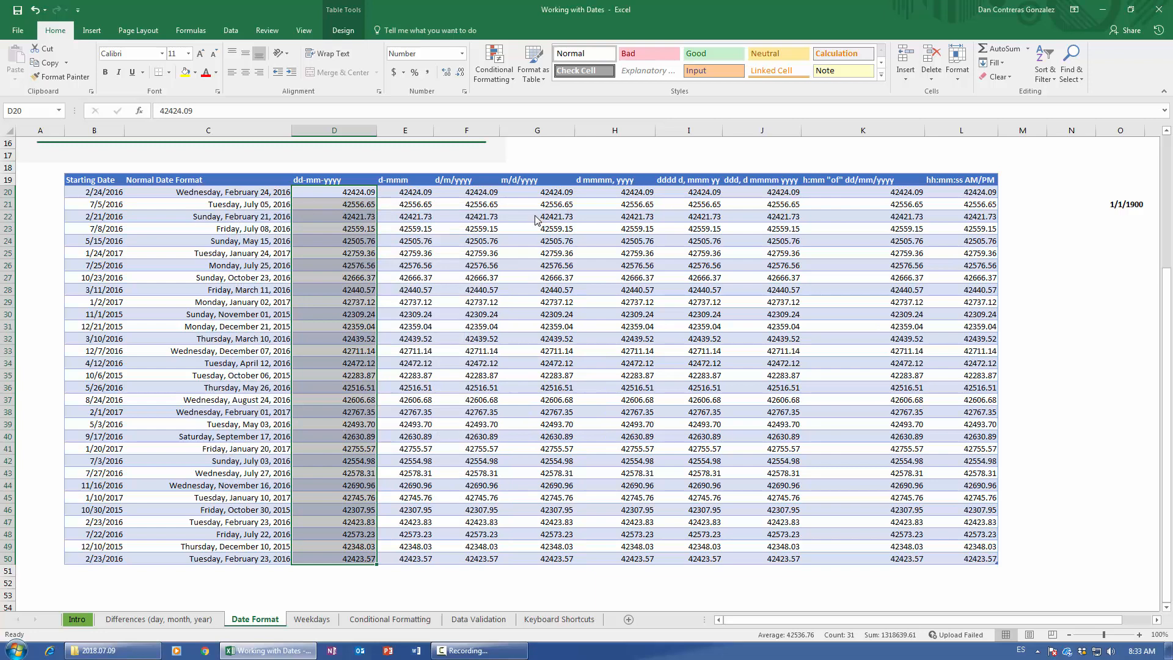
{"action": "key", "text": "ctrl+1"}
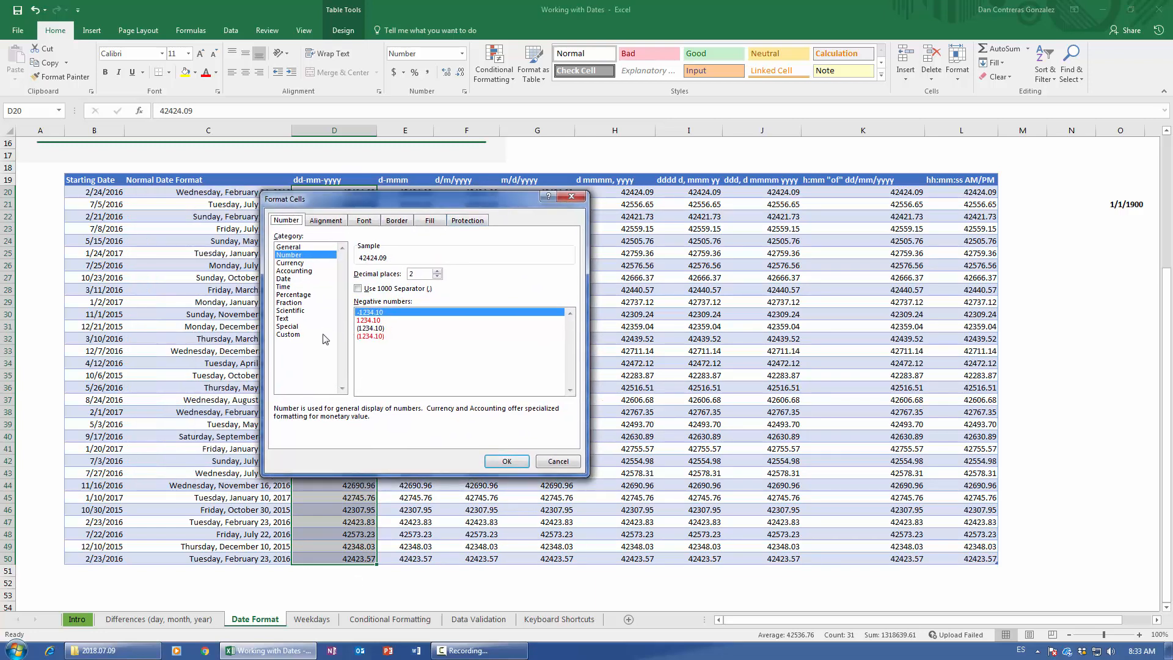
{"action": "left_click_drag", "start_coordinate": [356, 208], "coordinate": [514, 203]}
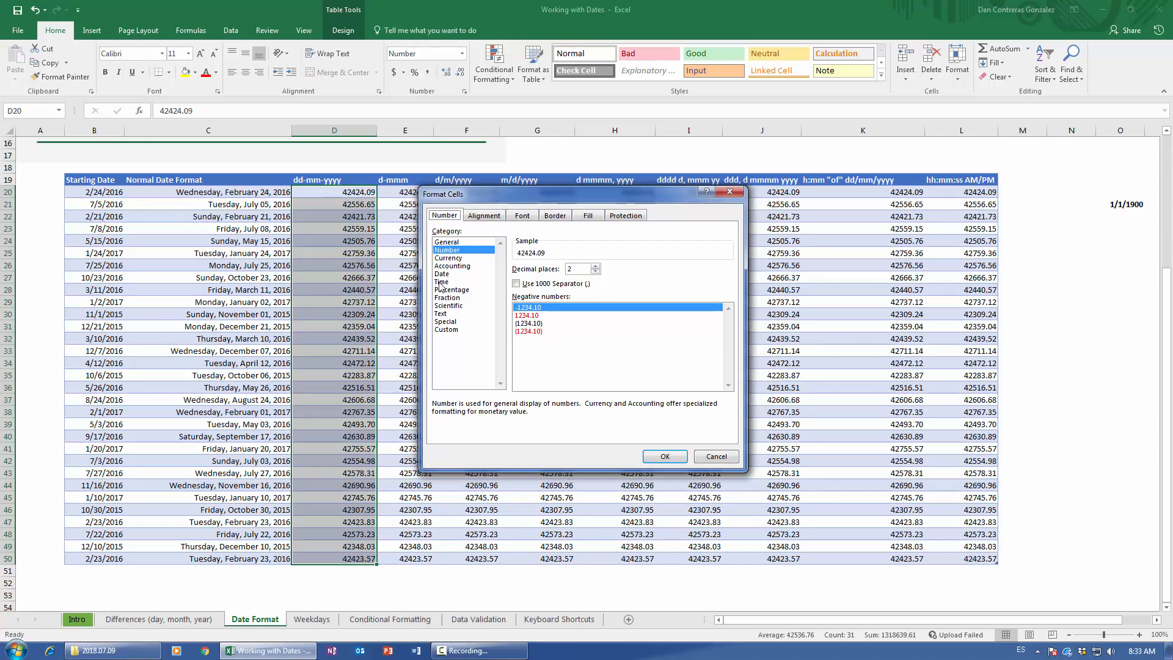
{"action": "left_click", "coordinate": [446, 331]}
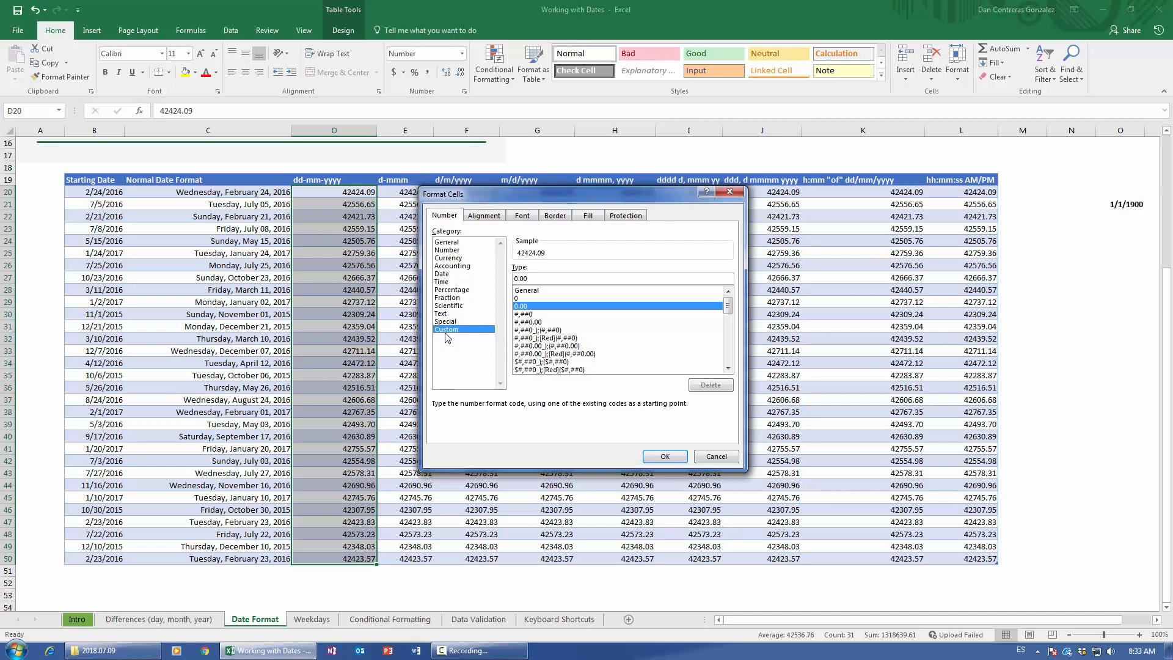
{"action": "left_click_drag", "start_coordinate": [508, 202], "coordinate": [549, 207]}
Replace the format code with dd-mm-yyyy, trying longer month codes along the way, and apply it to D20:D50.
{"action": "left_click_drag", "start_coordinate": [575, 284], "coordinate": [536, 283]}
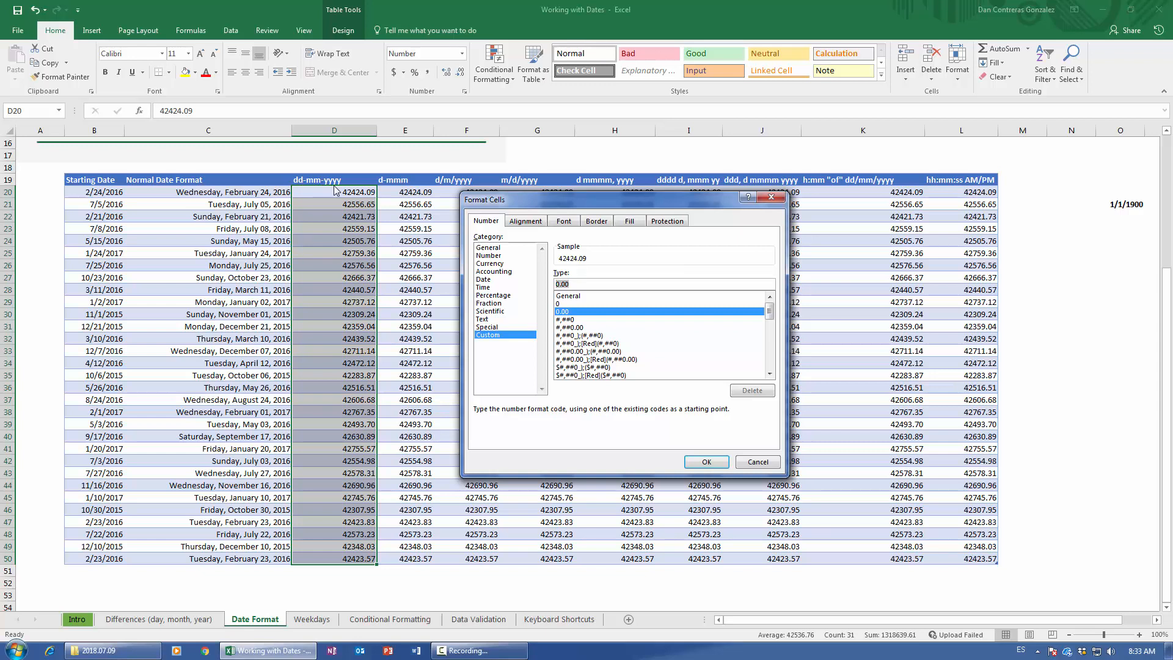
{"action": "type", "text": "dd-"}
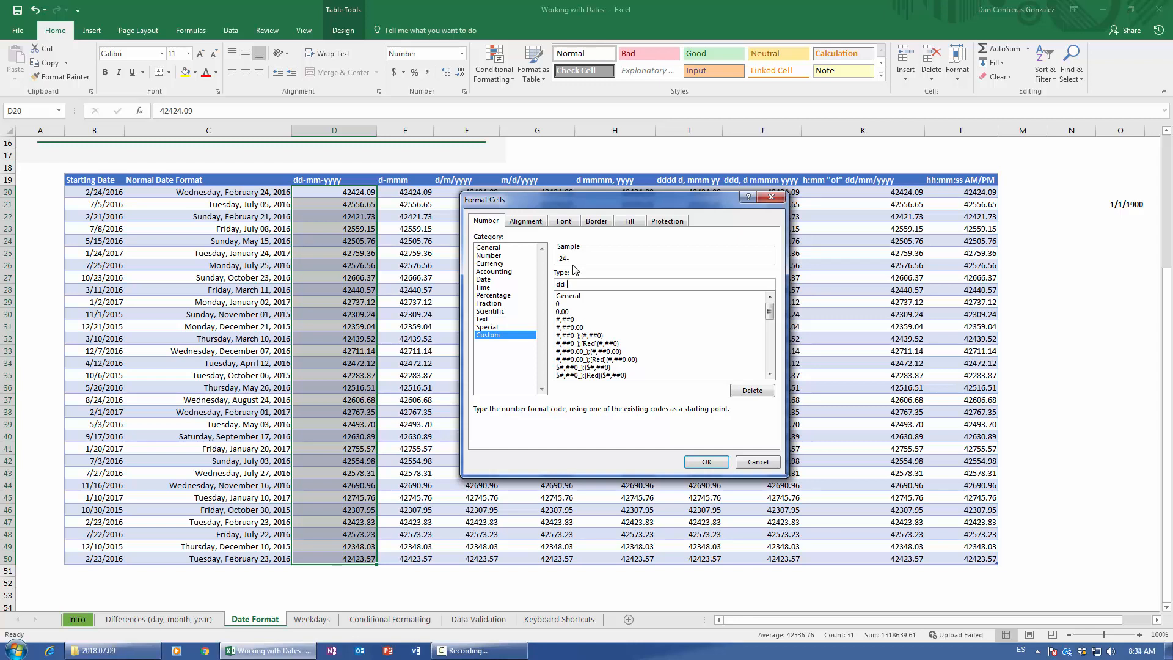
{"action": "type", "text": "mm"}
{"action": "left_click_drag", "start_coordinate": [563, 198], "coordinate": [539, 176]}
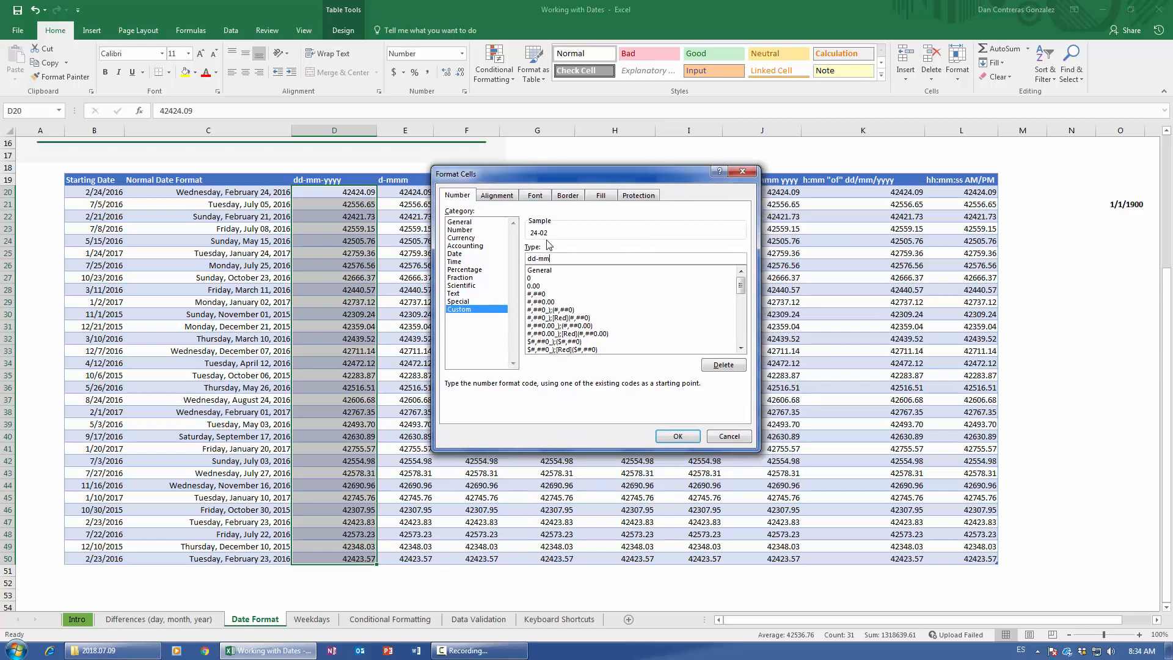
{"action": "type", "text": "mm"}
{"action": "key", "text": "BackSpace"}
{"action": "key", "text": "BackSpace"}
{"action": "key", "text": "BackSpace"}
{"action": "type", "text": "mmm"}
{"action": "key", "text": "BackSpace"}
{"action": "key", "text": "BackSpace"}
{"action": "type", "text": "-yyy"}
{"action": "left_click", "coordinate": [678, 437]}
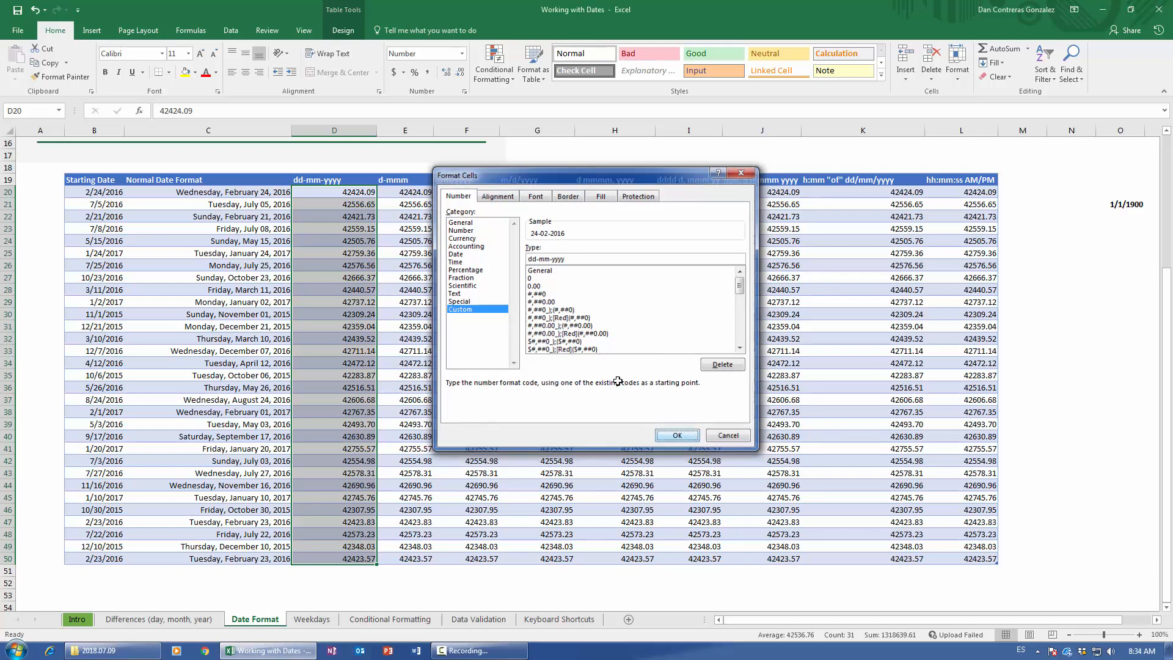
Compare the custom date format of cell D20 with the preset number formats.
{"action": "left_click", "coordinate": [315, 192]}
{"action": "left_click", "coordinate": [462, 53]}
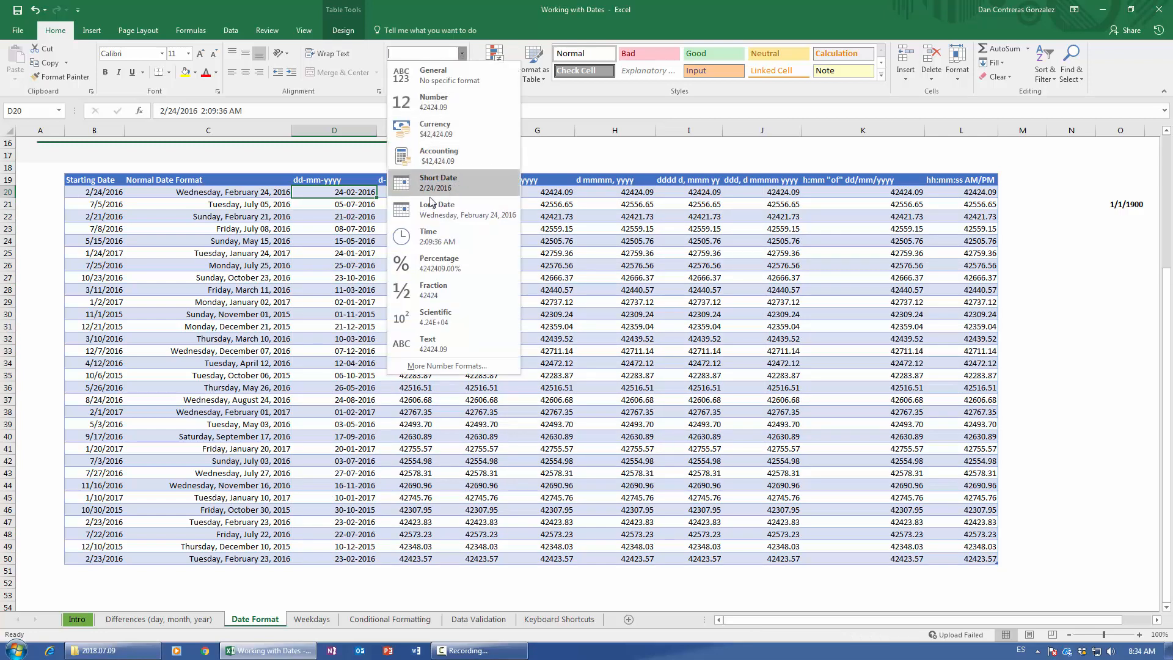
{"action": "left_click", "coordinate": [96, 197]}
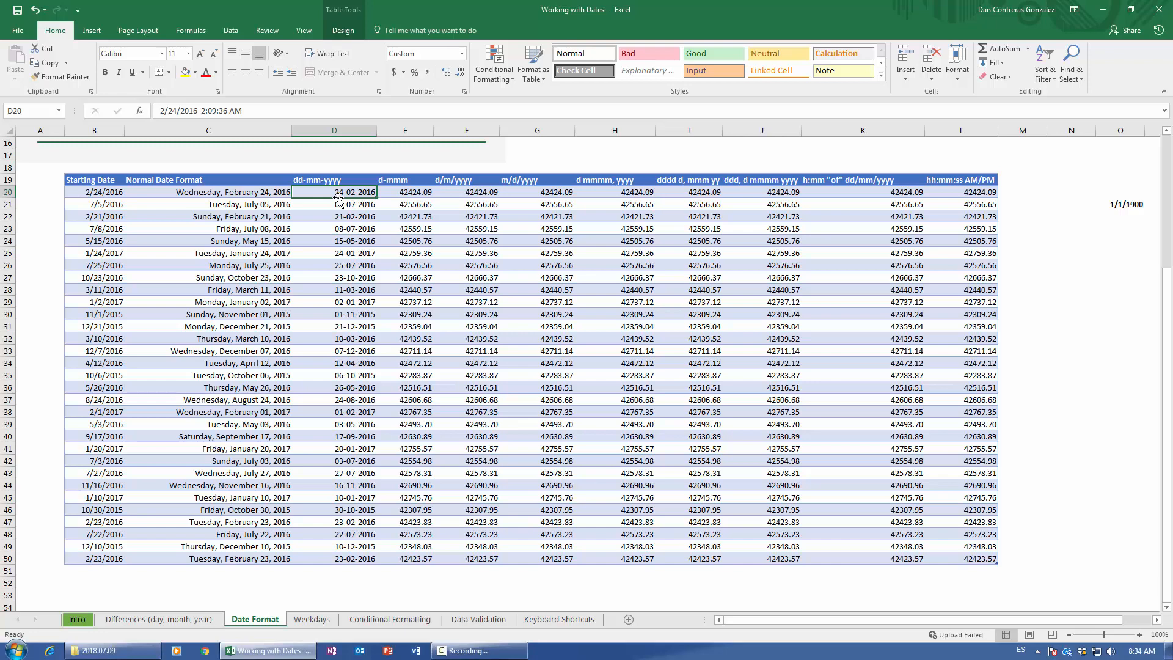
Apply the custom number format d-mmm to the values in E20:E50.
{"action": "left_click", "coordinate": [404, 194]}
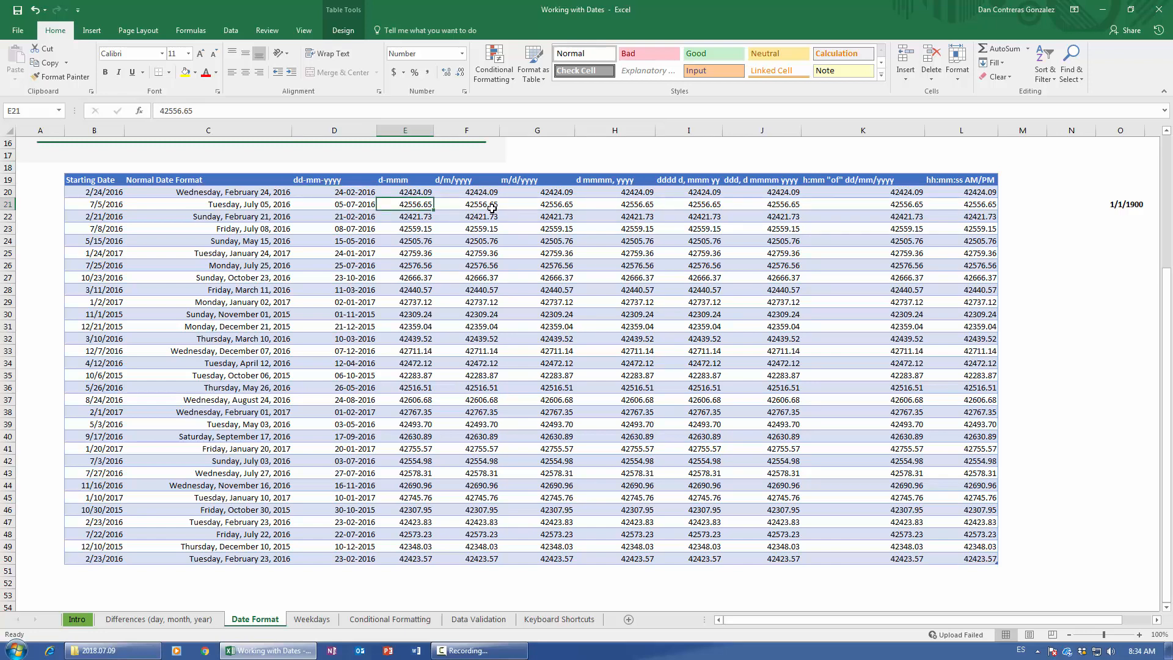
{"action": "left_click", "coordinate": [439, 164]}
{"action": "key", "text": "ctrl+1"}
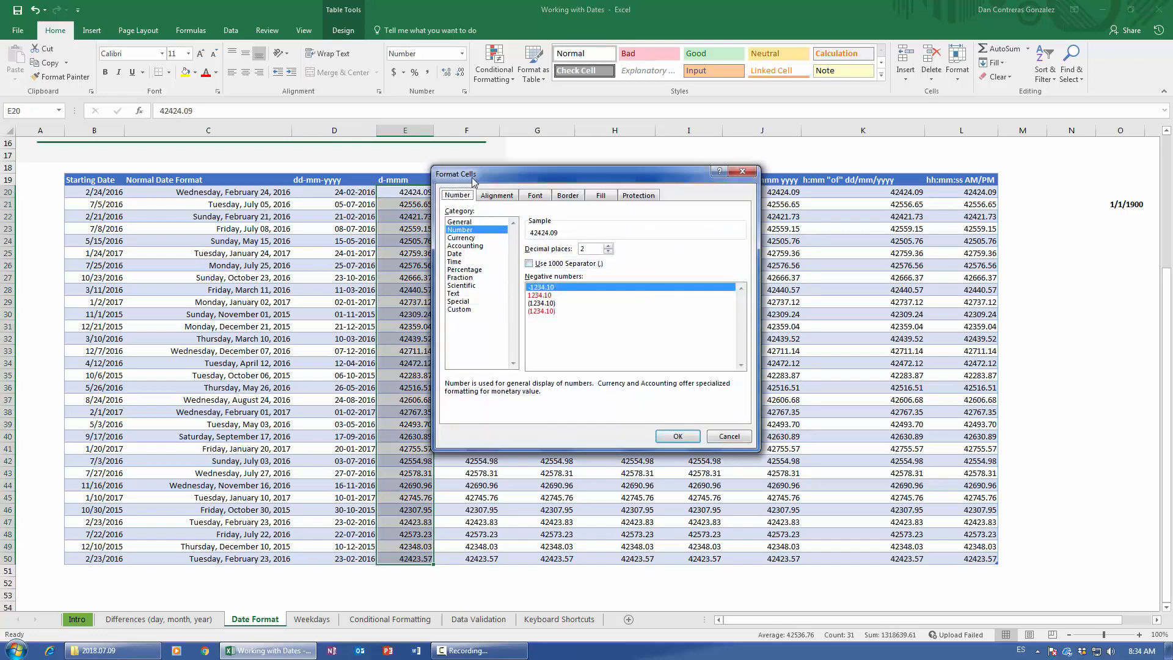
{"action": "left_click_drag", "start_coordinate": [472, 181], "coordinate": [561, 168]}
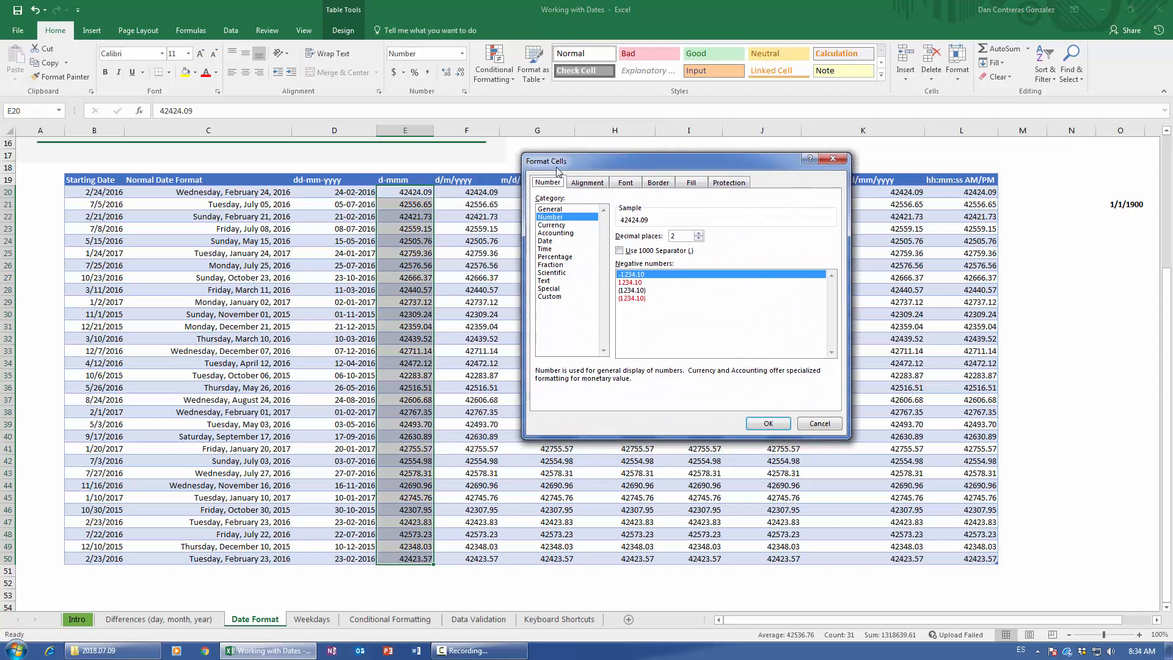
{"action": "left_click", "coordinate": [550, 297]}
{"action": "type", "text": "d"}
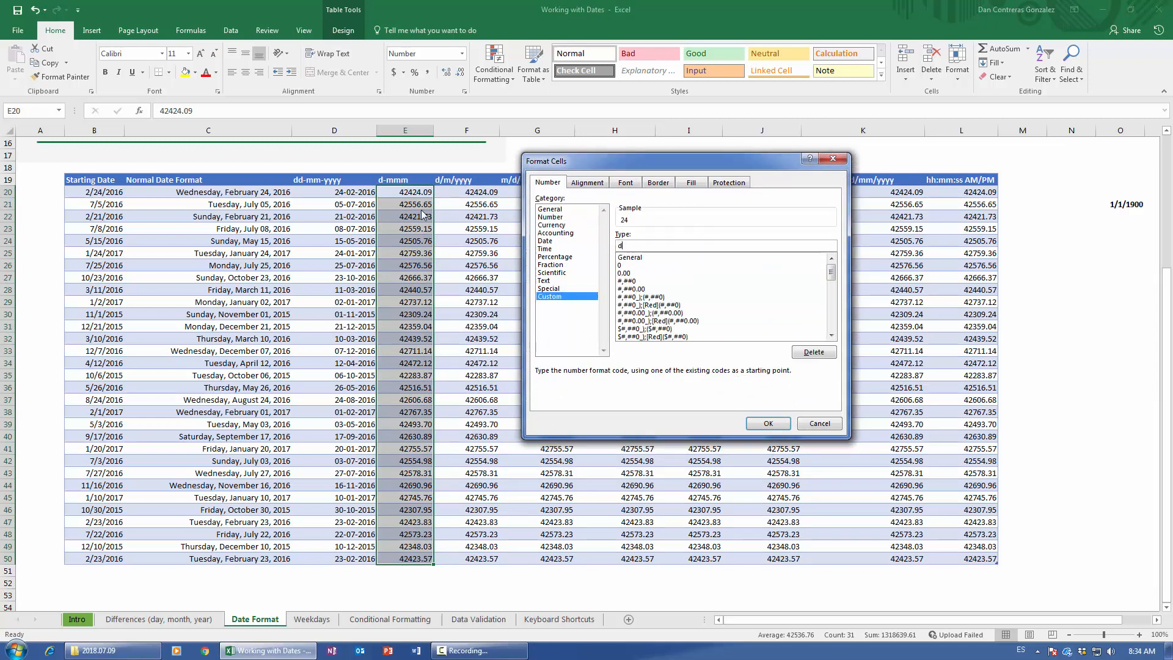
{"action": "type", "text": "-mmm"}
{"action": "left_click", "coordinate": [771, 424]}
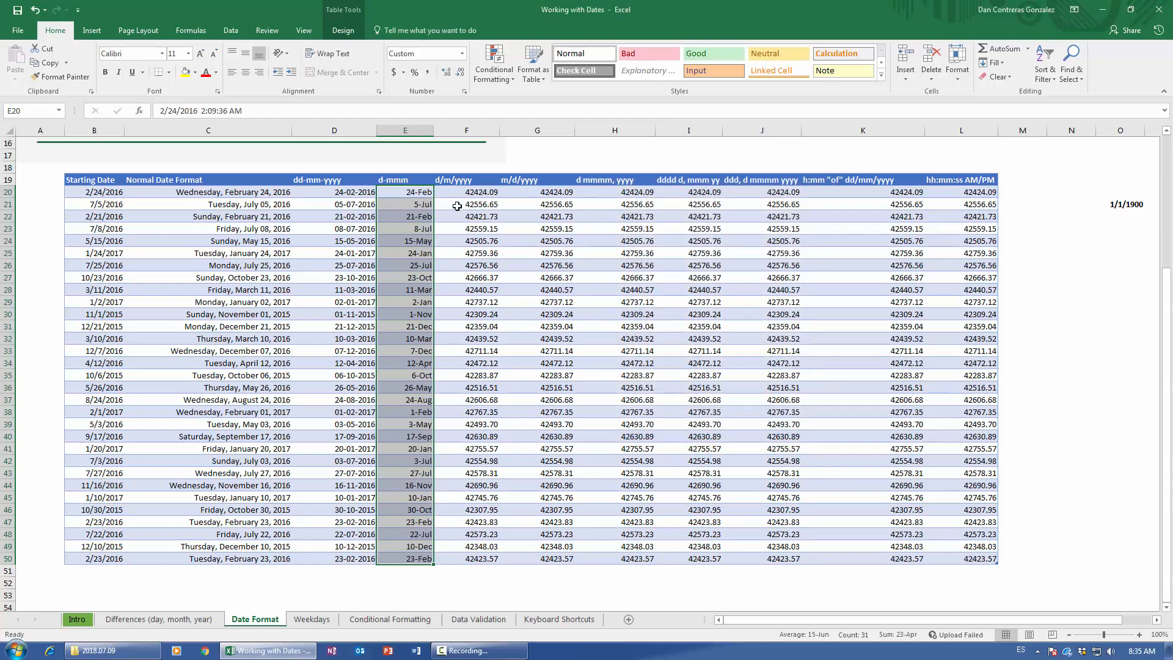
Apply the custom number format d/m/yyyy to the values in F20:F50.
{"action": "left_click", "coordinate": [468, 195]}
{"action": "key", "text": "ctrl+shift+Down"}
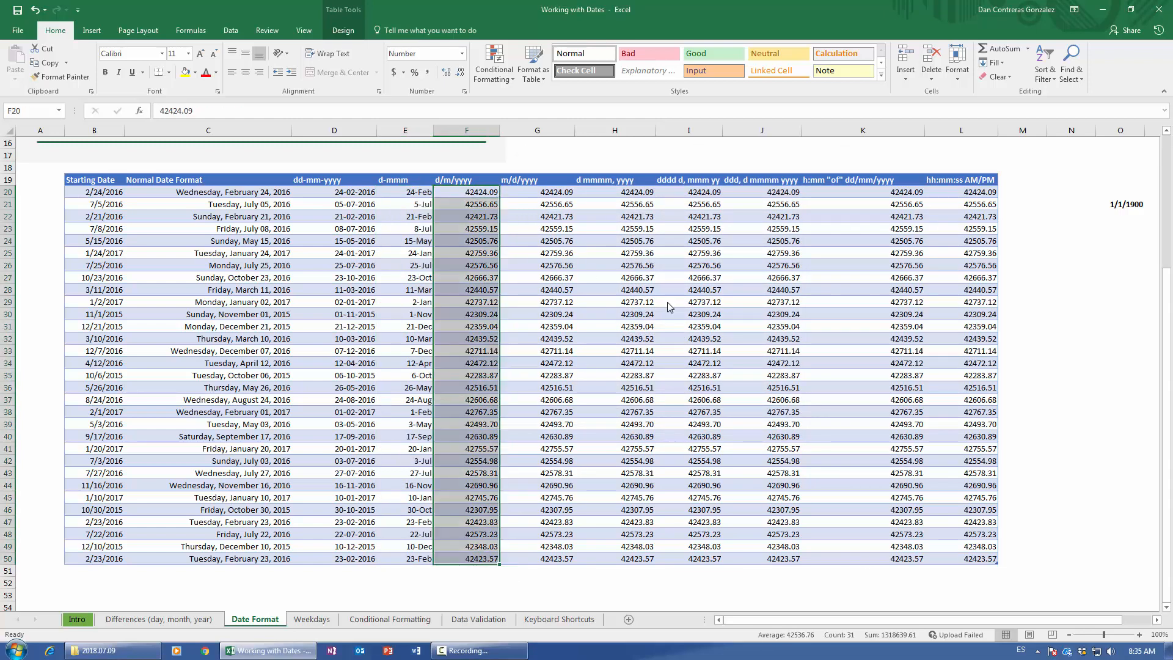
{"action": "key", "text": "ctrl+1"}
{"action": "left_click", "coordinate": [550, 297]}
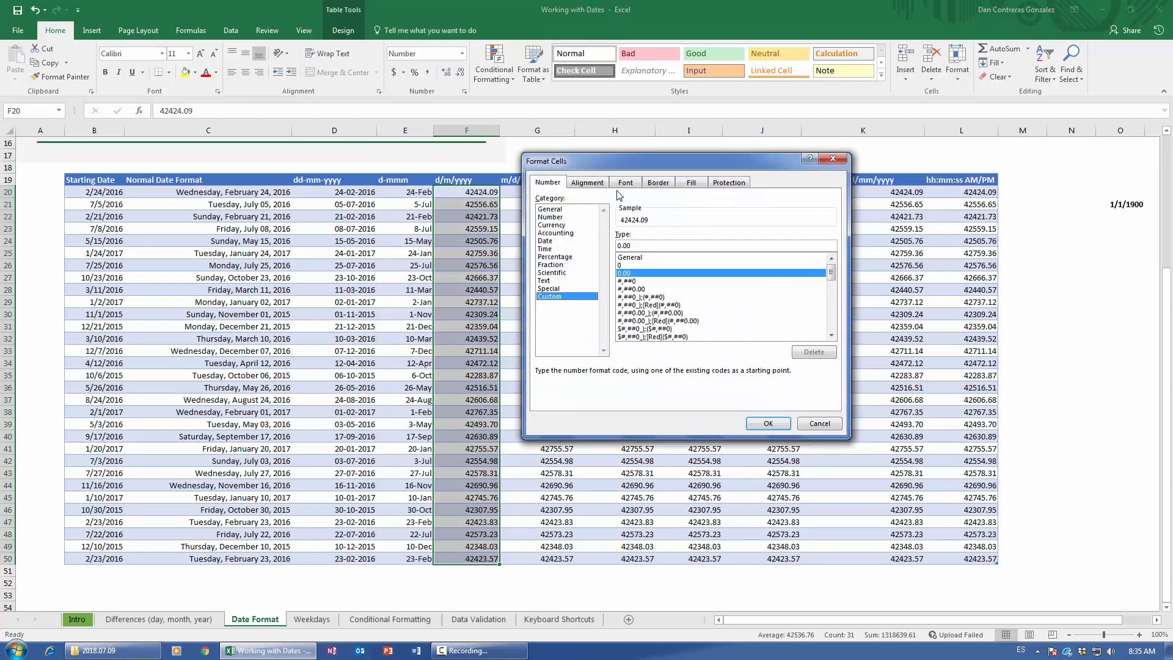
{"action": "left_click_drag", "start_coordinate": [680, 165], "coordinate": [754, 173]}
{"action": "left_click_drag", "start_coordinate": [712, 255], "coordinate": [601, 240]}
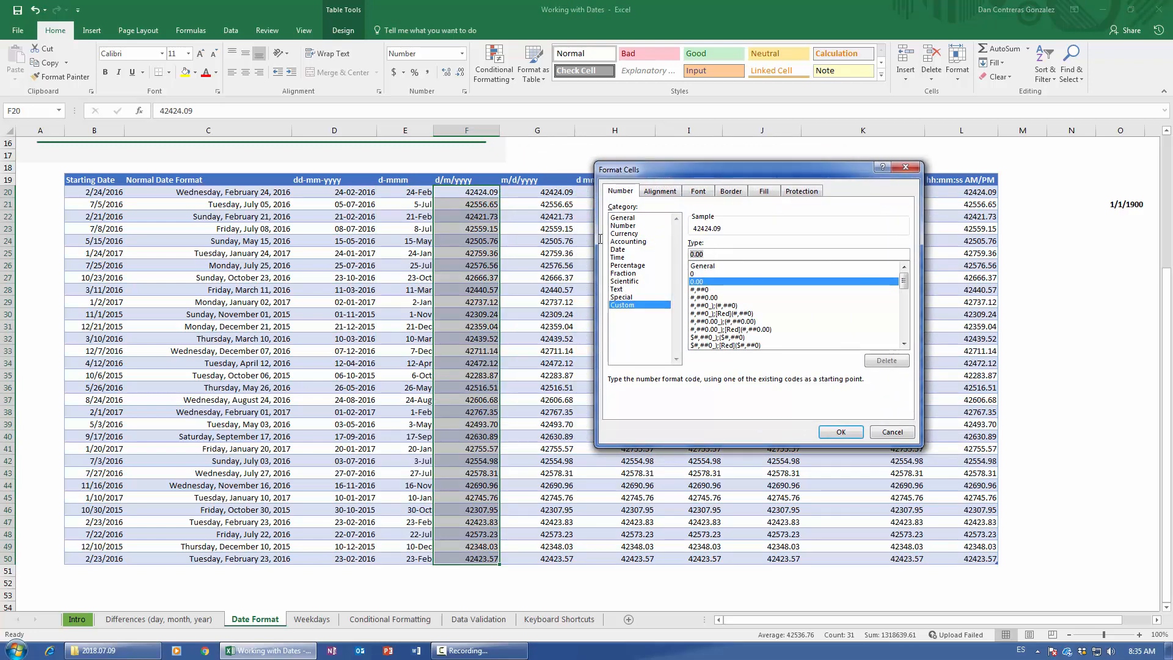
{"action": "type", "text": "d/m"}
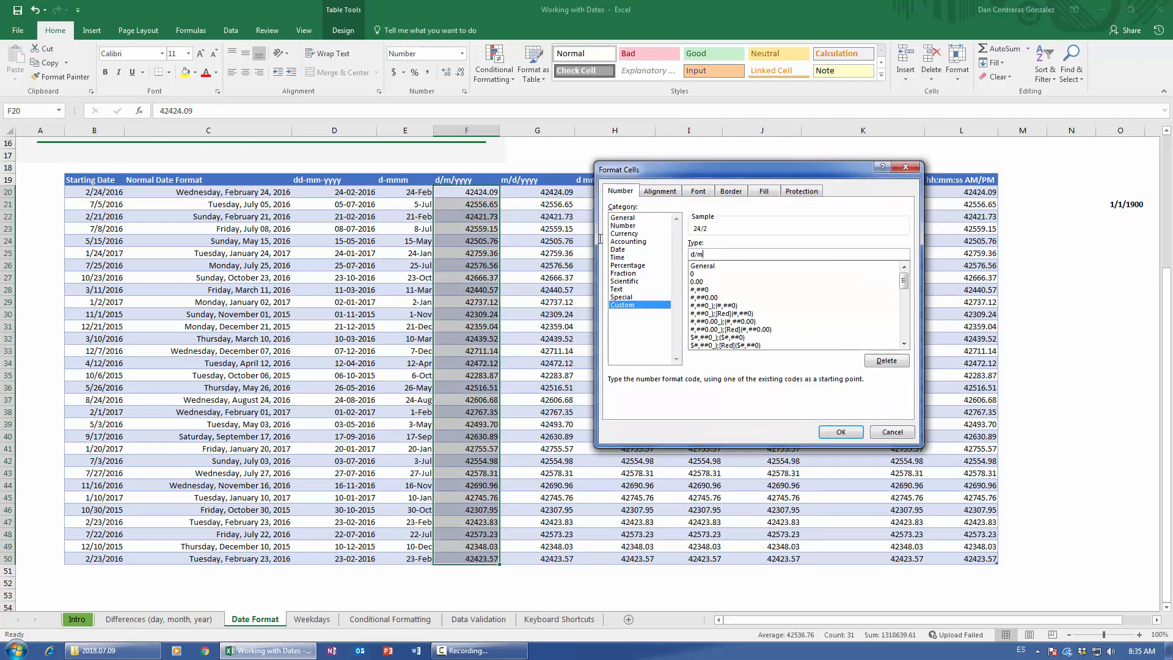
{"action": "type", "text": "/yyyy"}
{"action": "left_click", "coordinate": [841, 431]}
Apply the custom number format m/d/yyyy to the values in G20:G50.
{"action": "left_click", "coordinate": [536, 197]}
{"action": "key", "text": "ctrl+shift+Down"}
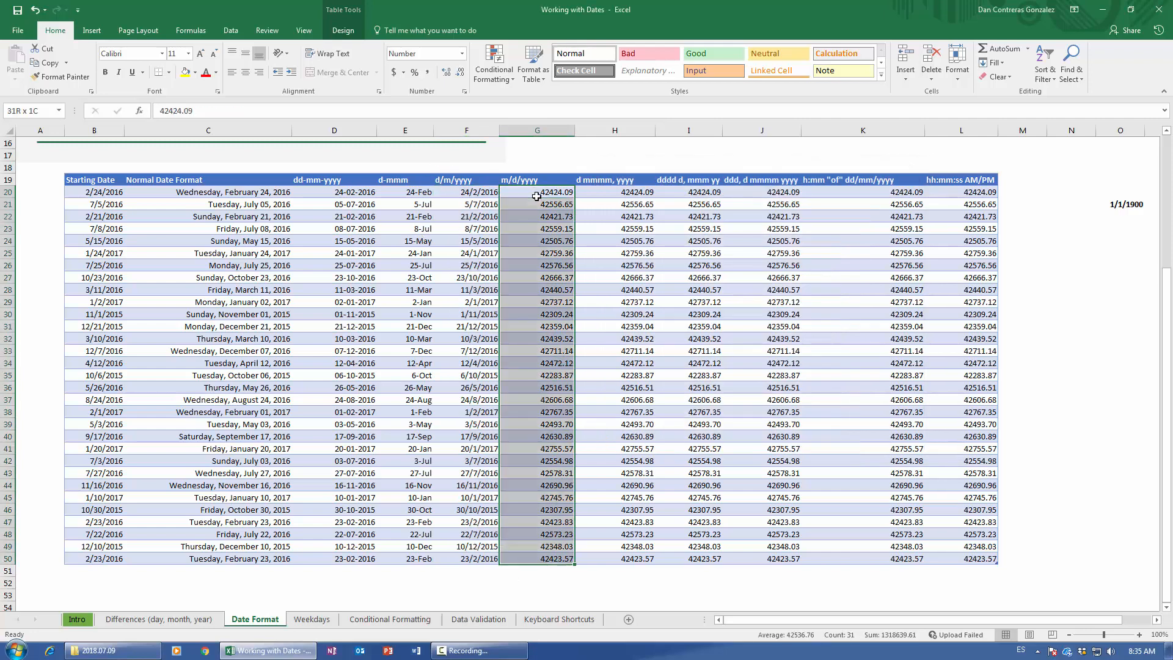
{"action": "key", "text": "ctrl+1"}
{"action": "left_click", "coordinate": [636, 305]}
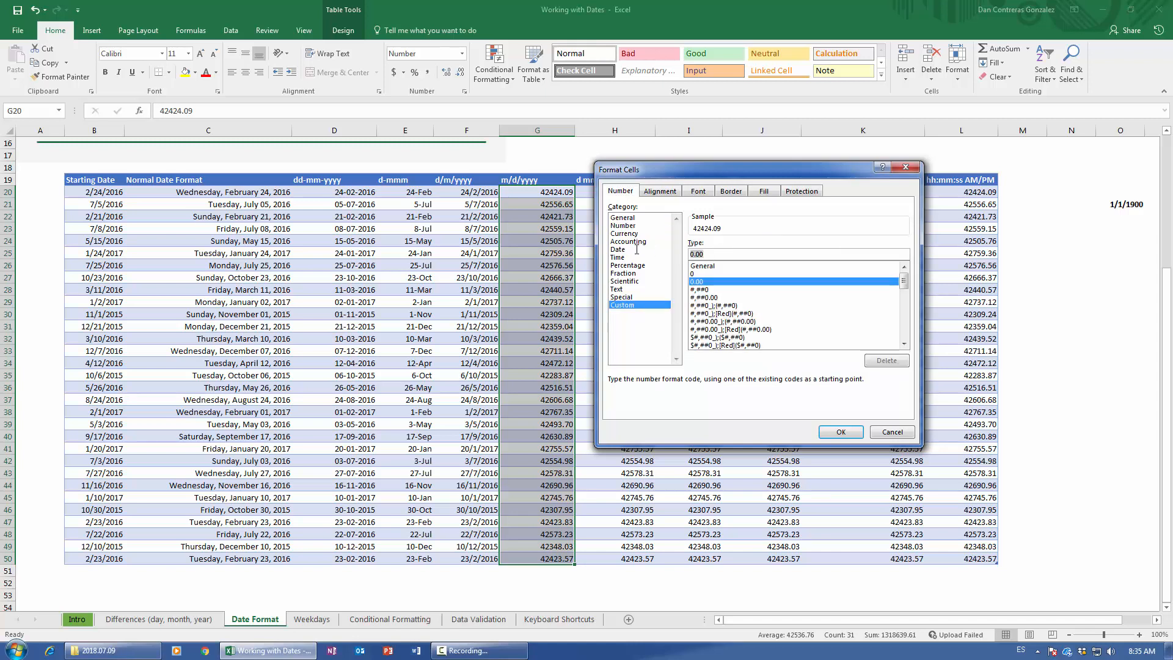
{"action": "type", "text": "m/"}
{"action": "type", "text": "d/yyy"}
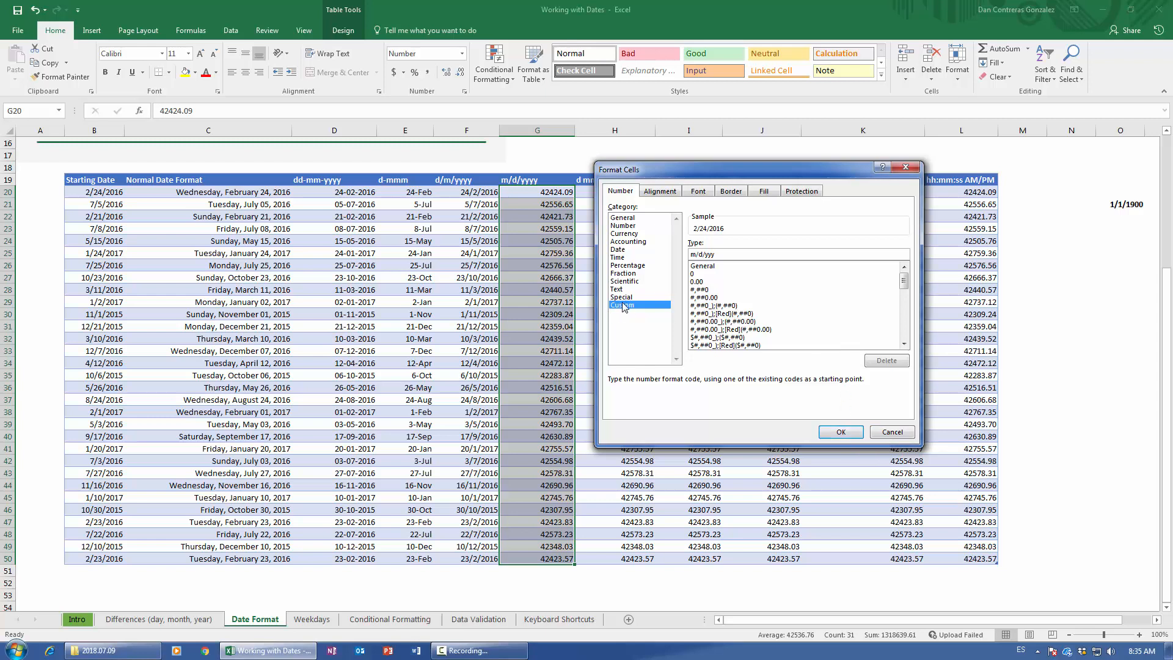
{"action": "left_click", "coordinate": [841, 433]}
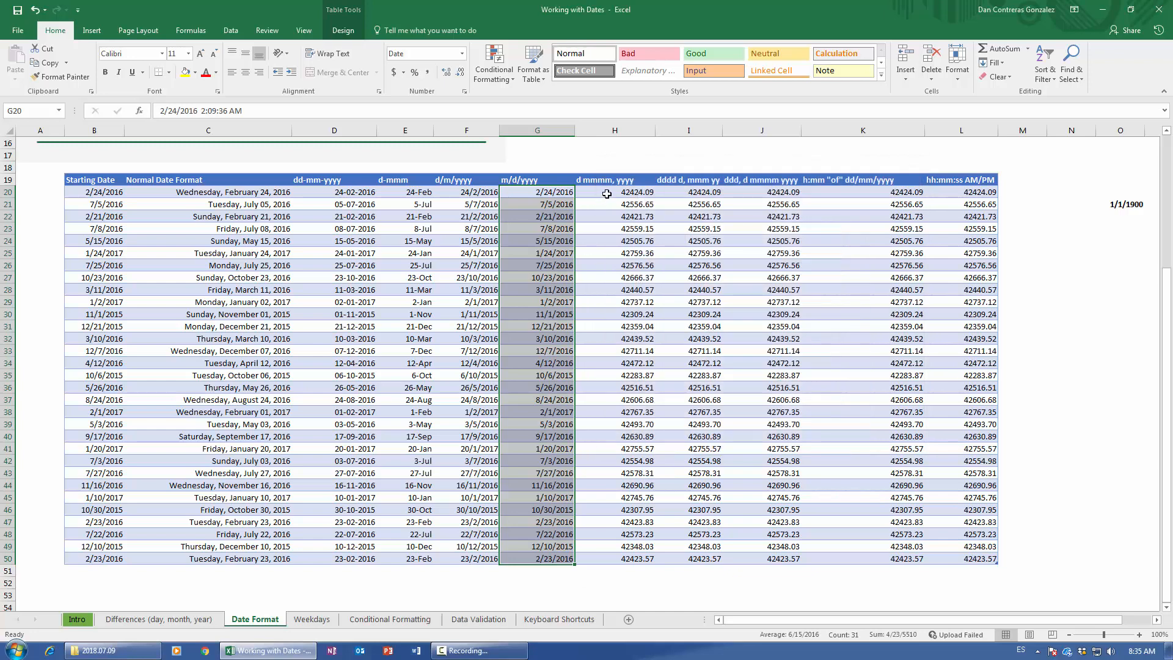
Skip columns H to J and apply the custom number format h:mm "of" dd/mm/yyyy to the values in K20:K50.
{"action": "key", "text": "Right"}
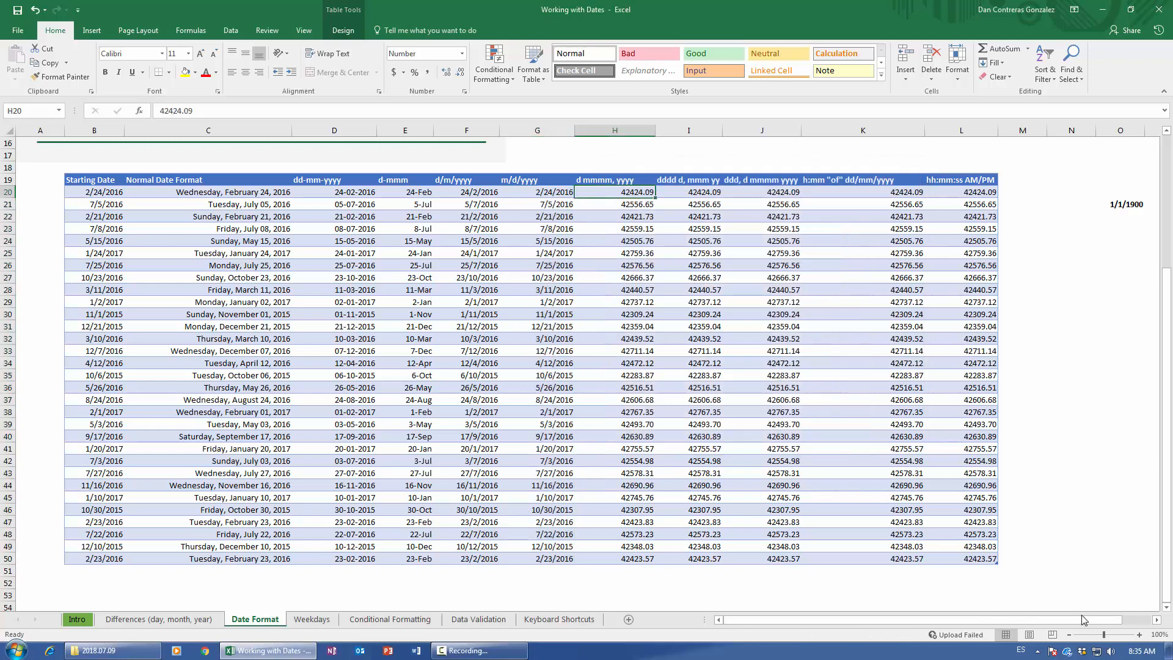
{"action": "left_click_drag", "start_coordinate": [1085, 619], "coordinate": [1112, 620]}
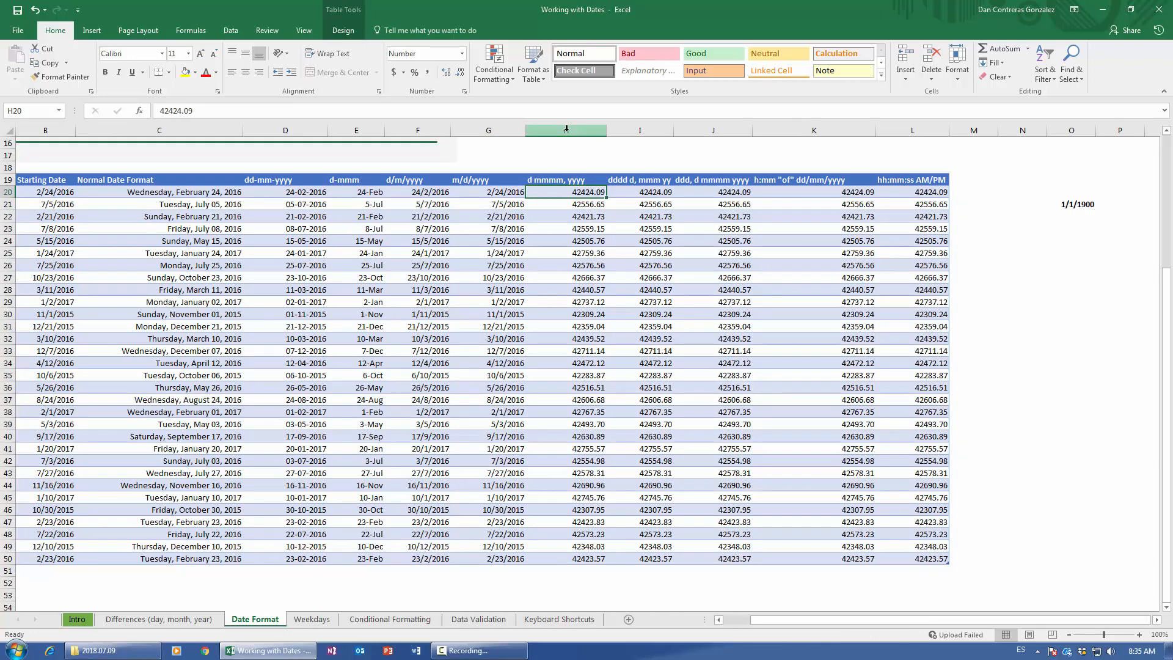
{"action": "left_click_drag", "start_coordinate": [566, 130], "coordinate": [714, 130]}
{"action": "left_click", "coordinate": [804, 193]}
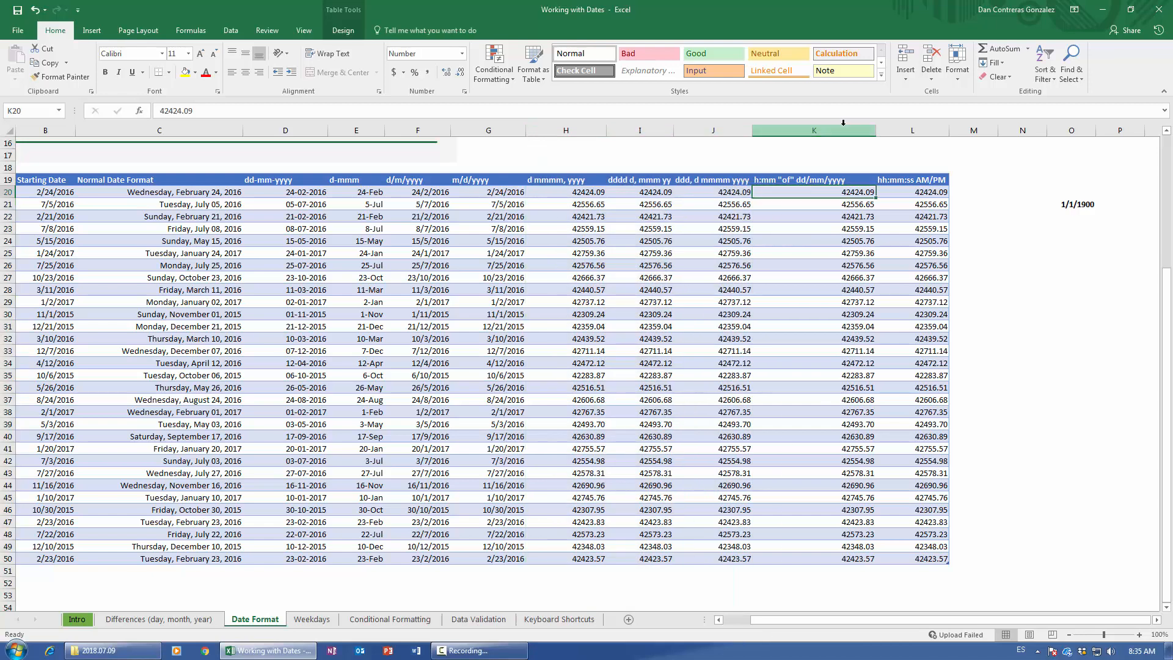
{"action": "left_click", "coordinate": [794, 181]}
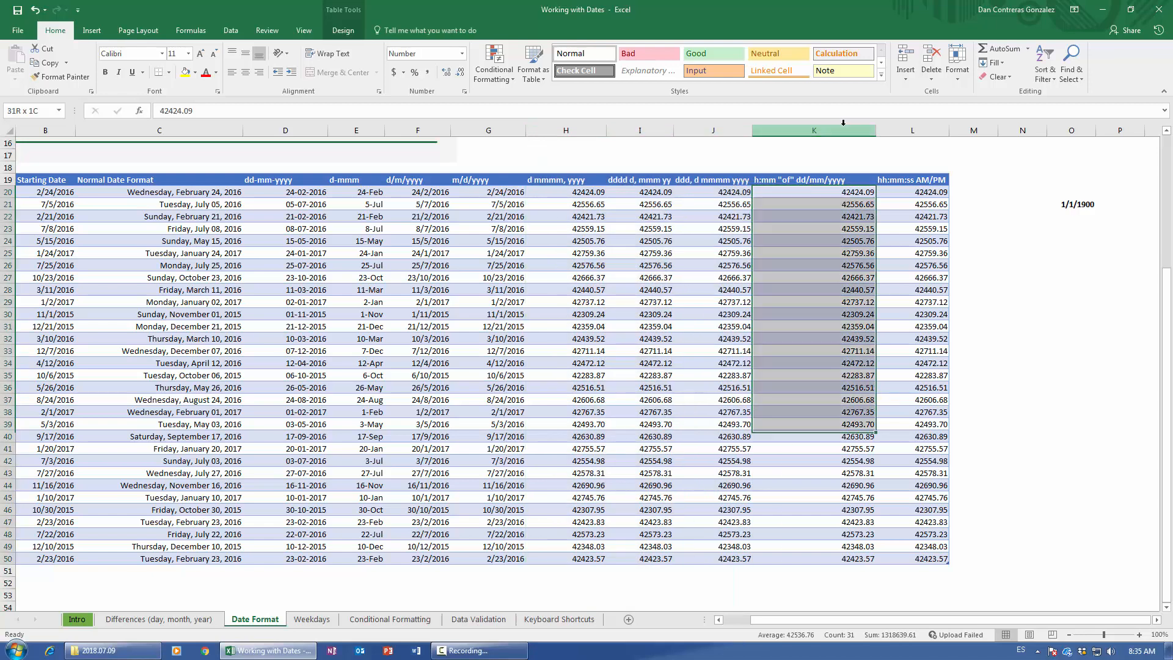
{"action": "left_click", "coordinate": [789, 194]}
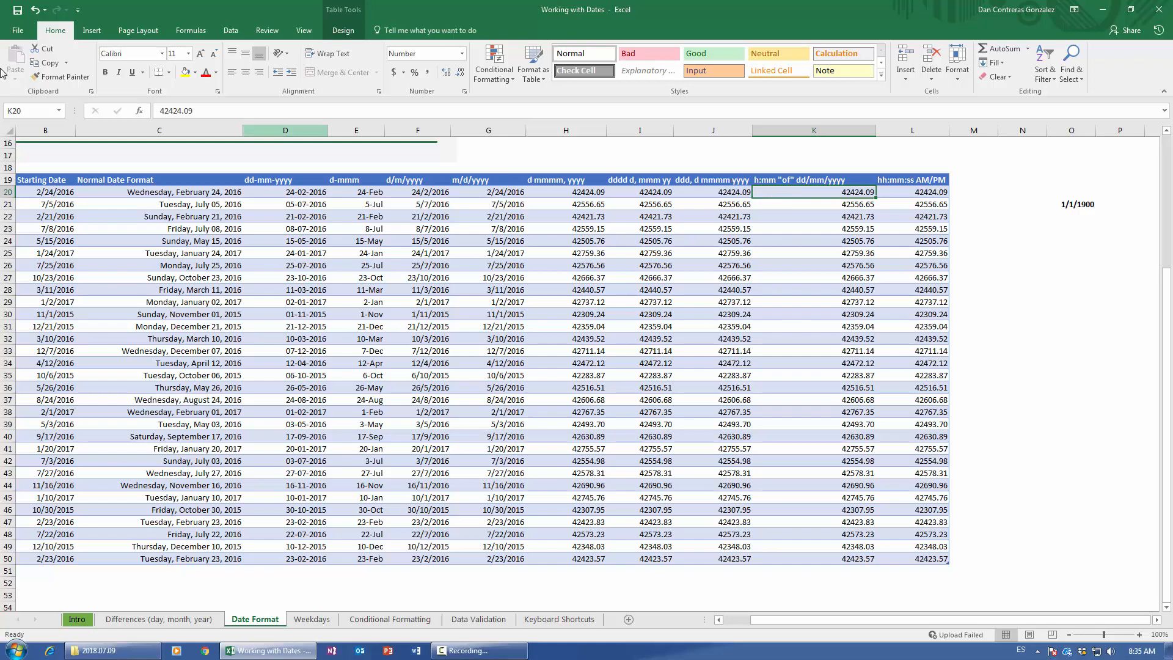
{"action": "key", "text": "ctrl+shift+Down"}
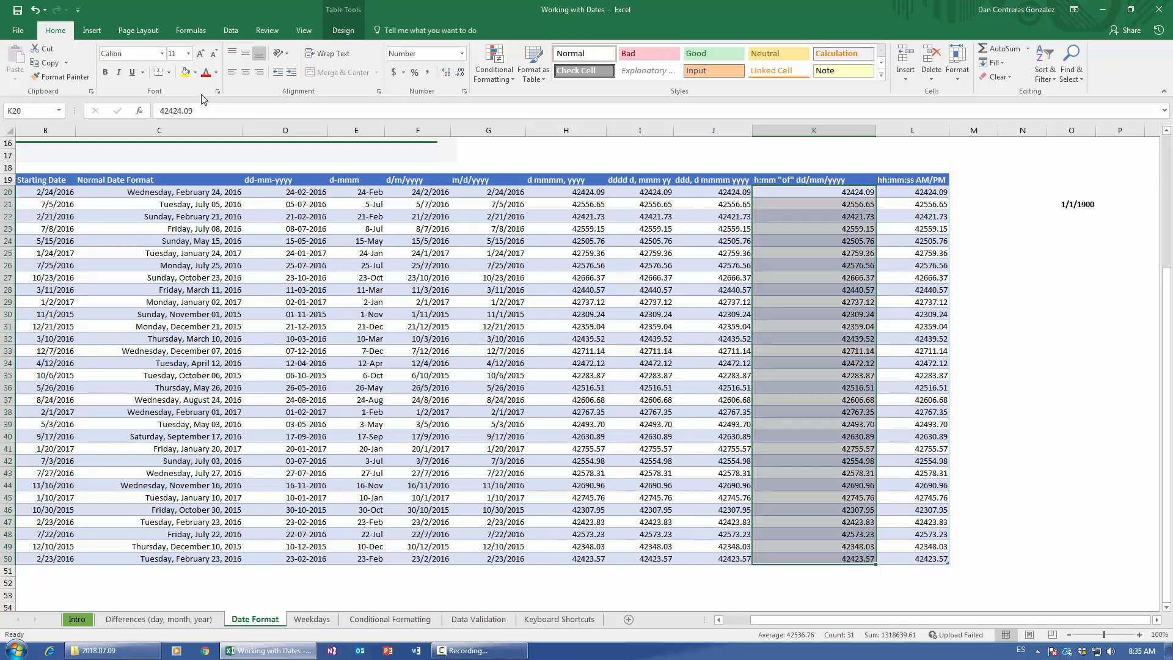
{"action": "key", "text": "ctrl+1"}
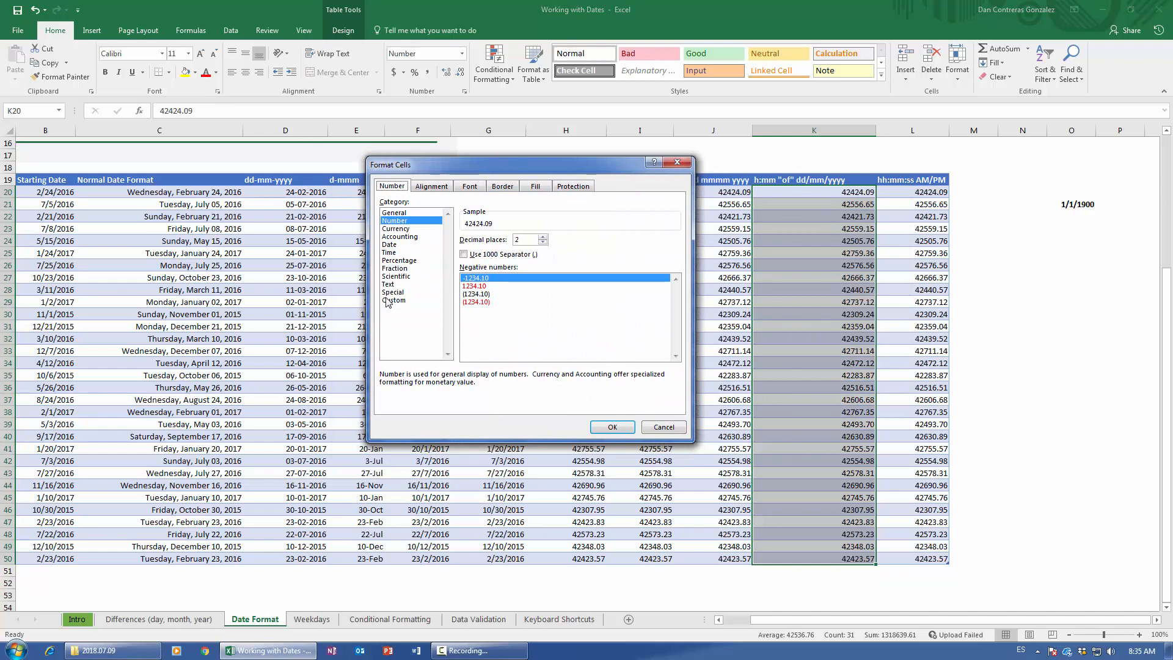
{"action": "left_click", "coordinate": [392, 300]}
{"action": "type", "text": "h"}
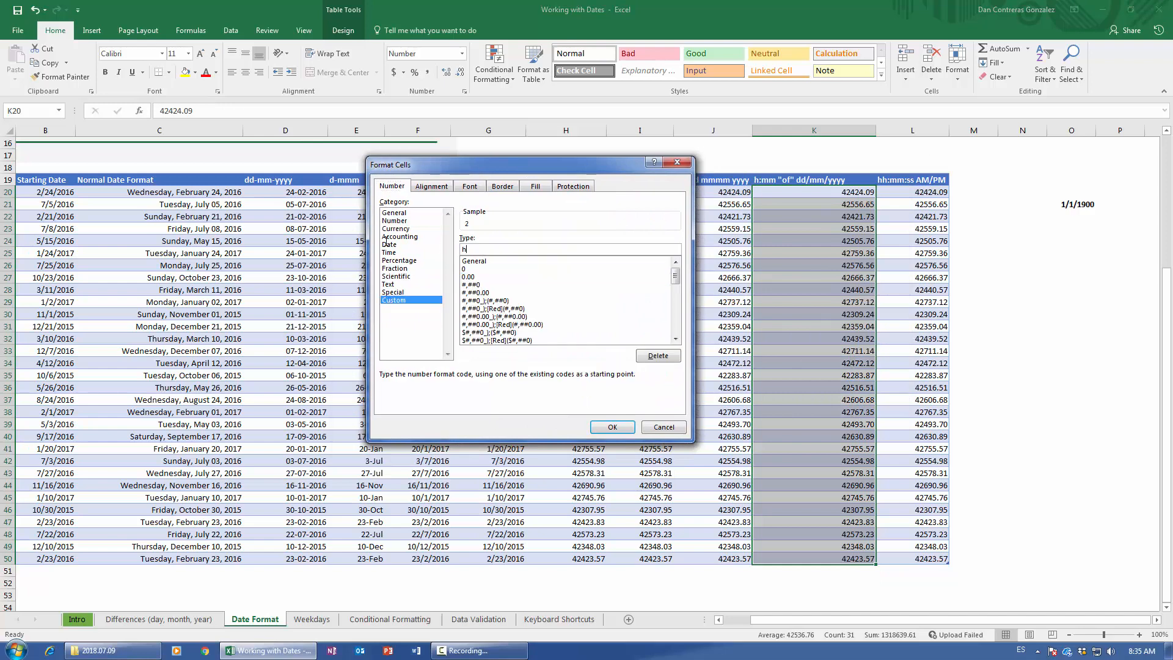
{"action": "type", "text": ":mm"}
{"action": "type", "text": "\"of"}
{"action": "type", "text": "dd/mm/yyyy"}
{"action": "left_click", "coordinate": [613, 426]}
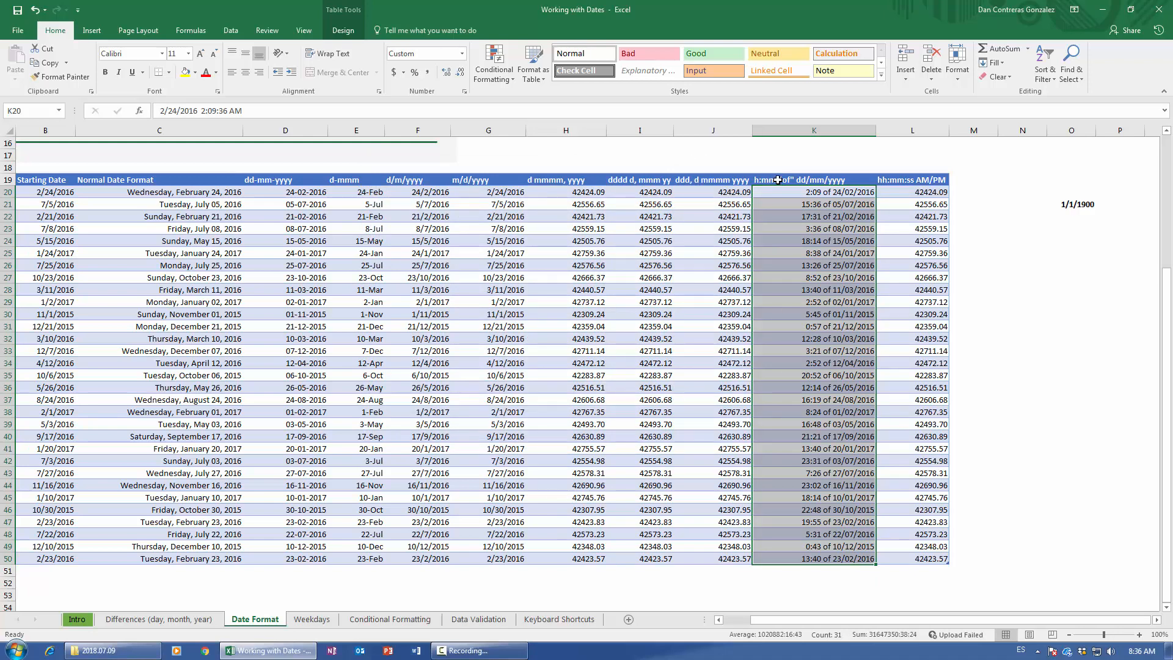
{"action": "left_click", "coordinate": [793, 242]}
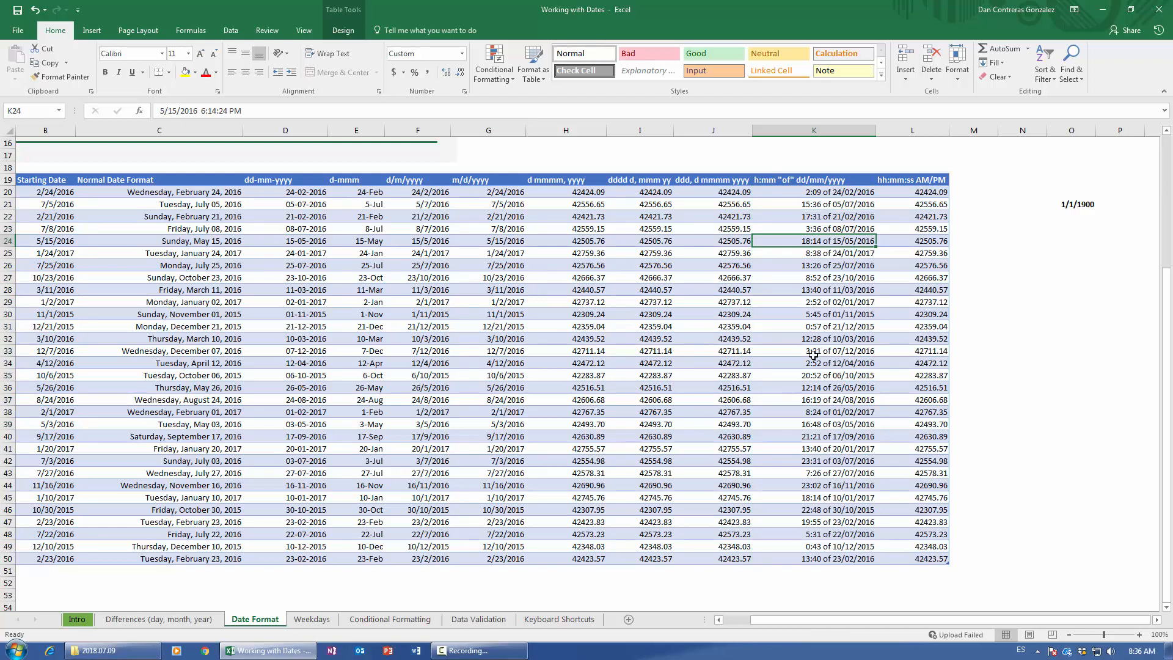
Apply the custom number format hh:mm:ss AM/PM to the values in L20:L50.
{"action": "left_click", "coordinate": [922, 194]}
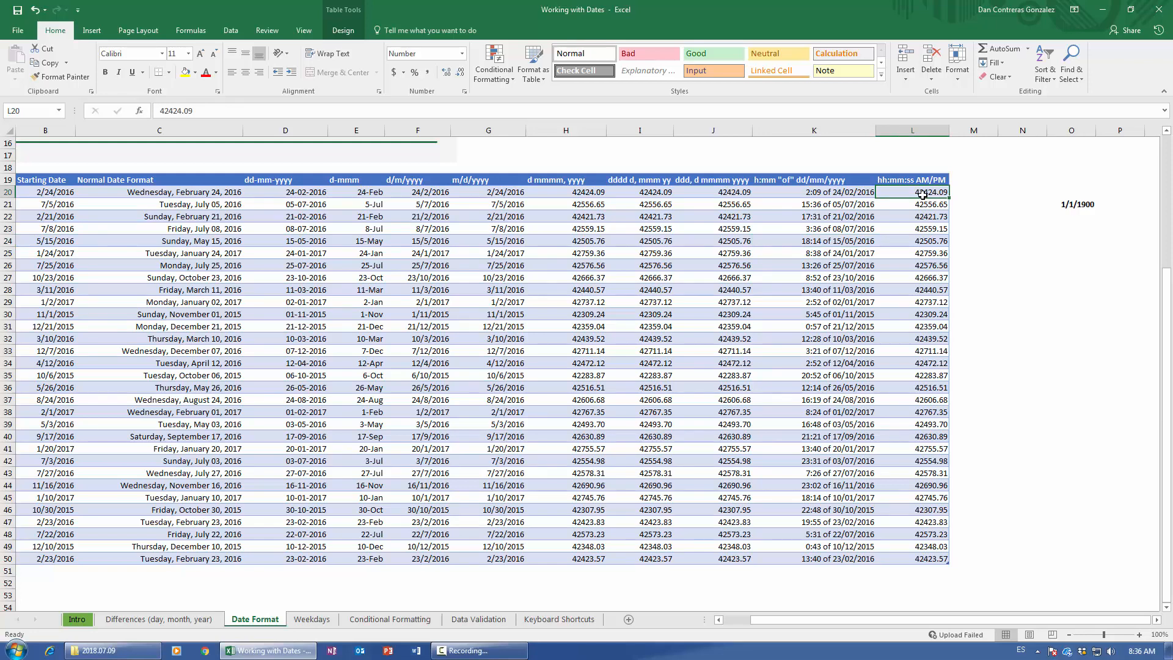
{"action": "key", "text": "ctrl+shift+Down"}
{"action": "key", "text": "ctrl+1"}
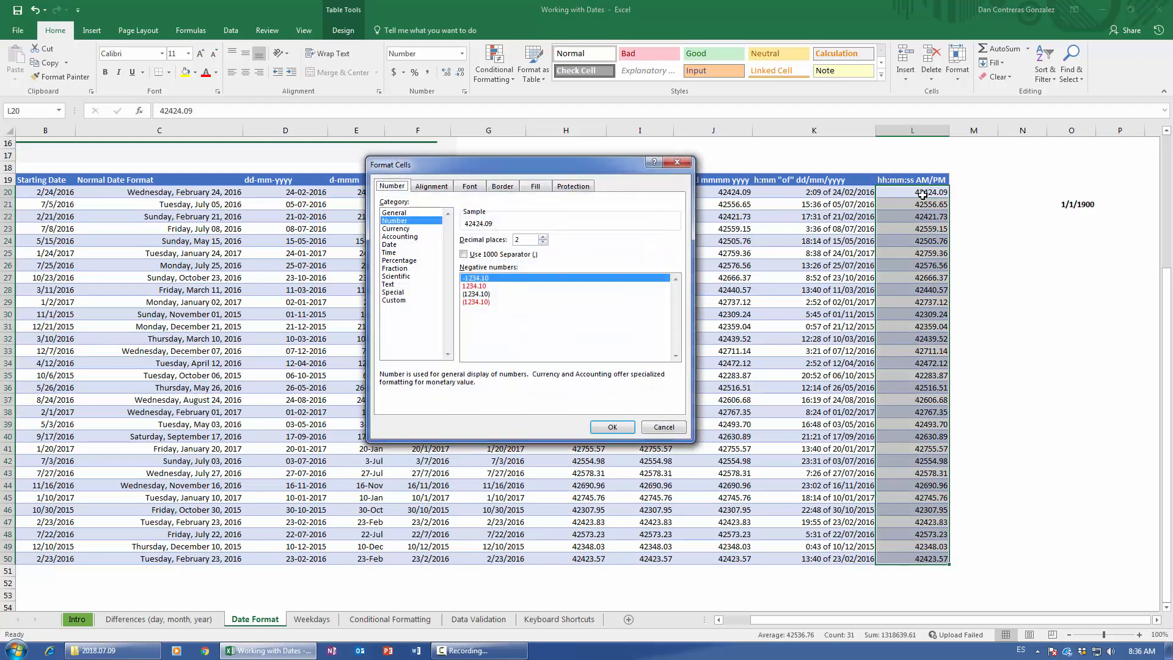
{"action": "left_click", "coordinate": [411, 300]}
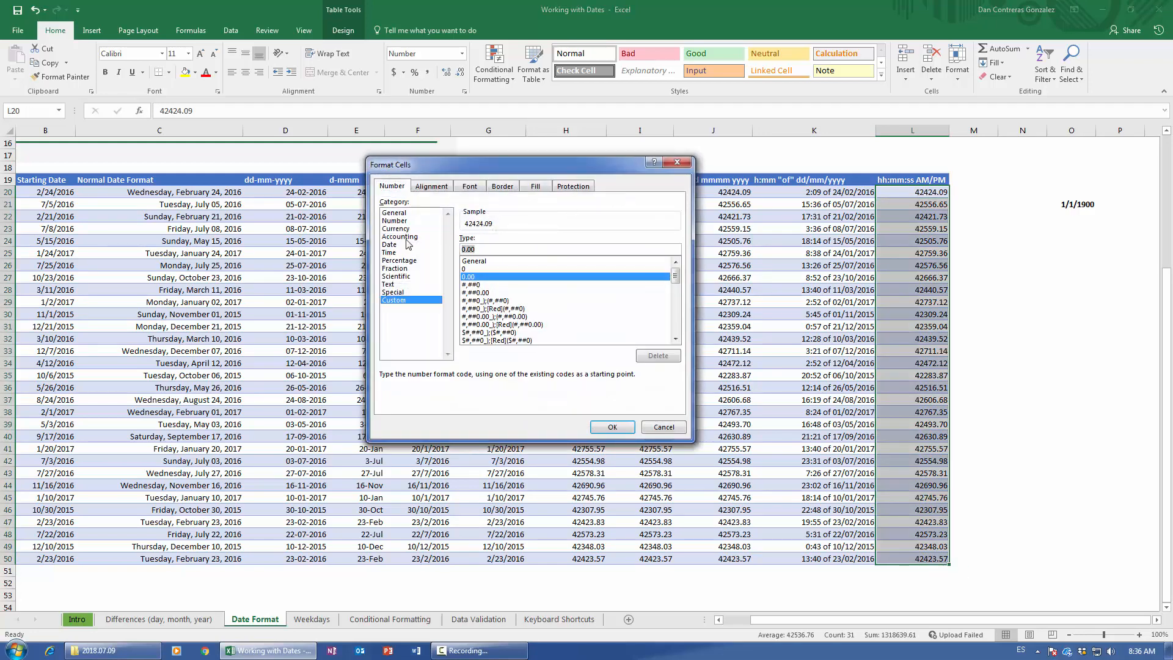
{"action": "type", "text": "hh:mm:ss"}
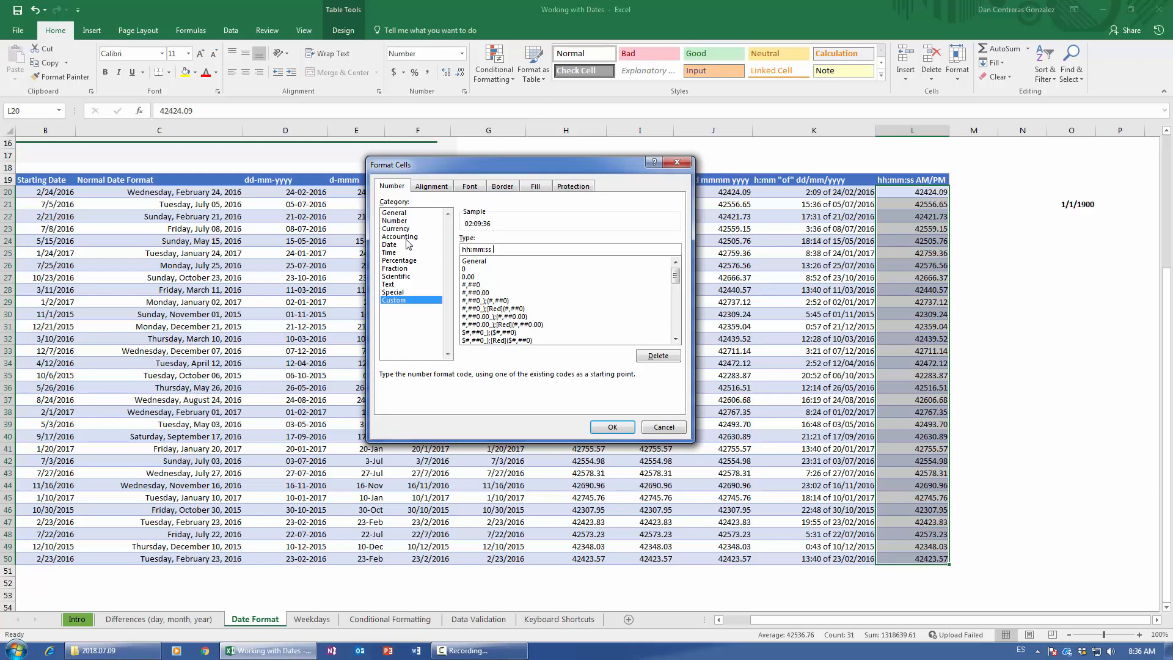
{"action": "type", "text": " AM/PM"}
{"action": "left_click", "coordinate": [613, 427]}
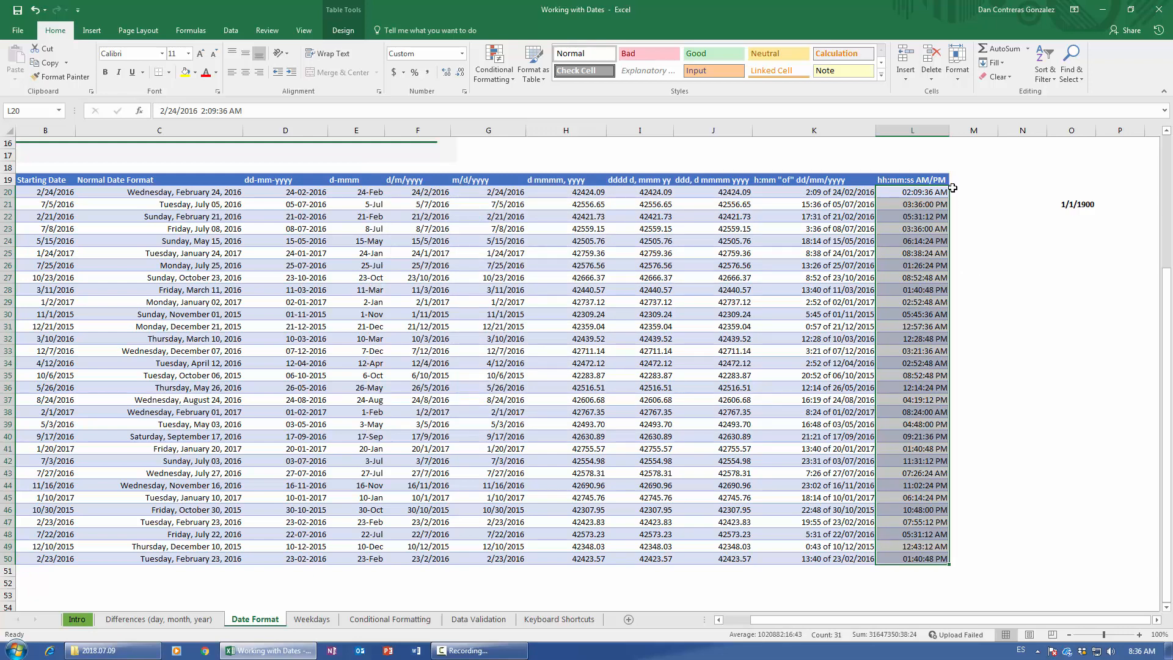
Compare the AM/PM times in column L with the times in column K, and review the format codes in the table headers.
{"action": "left_click", "coordinate": [935, 227]}
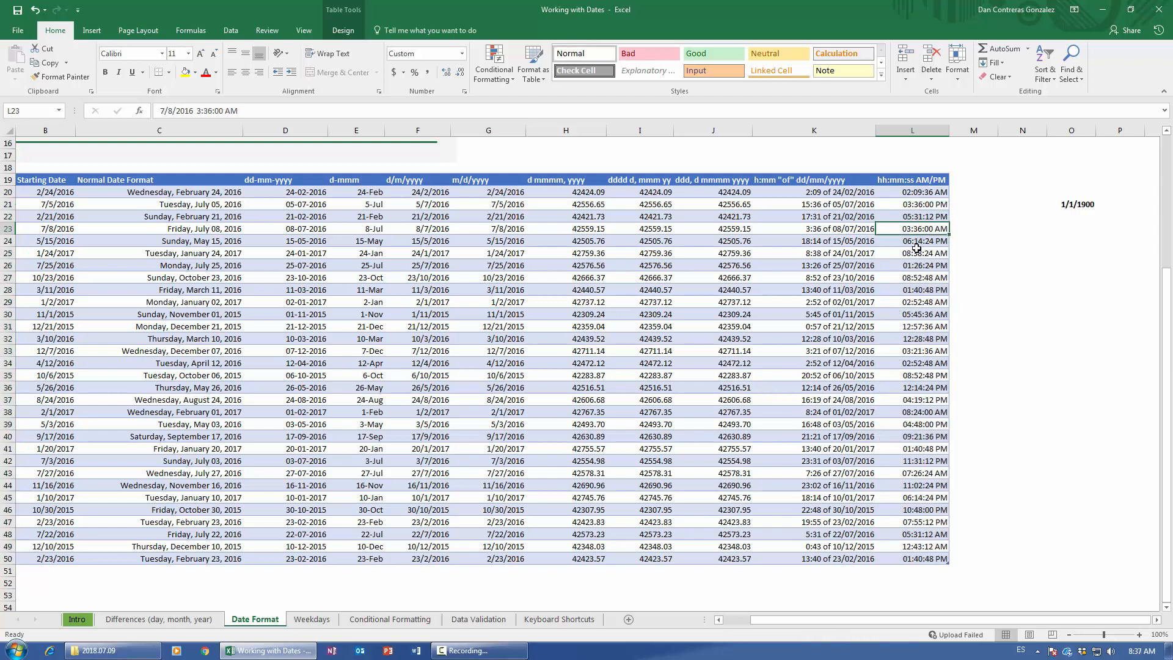
{"action": "left_click", "coordinate": [918, 249]}
{"action": "left_click", "coordinate": [809, 244]}
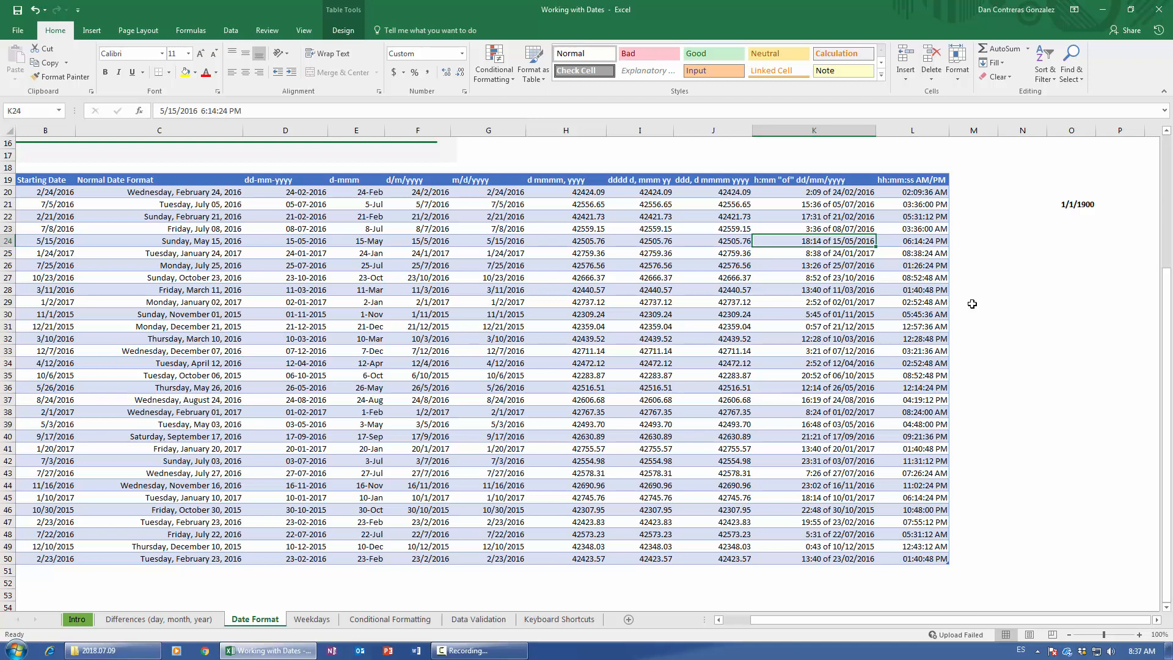
{"action": "scroll", "coordinate": [916, 331], "scroll_direction": "up", "scroll_amount": 4}
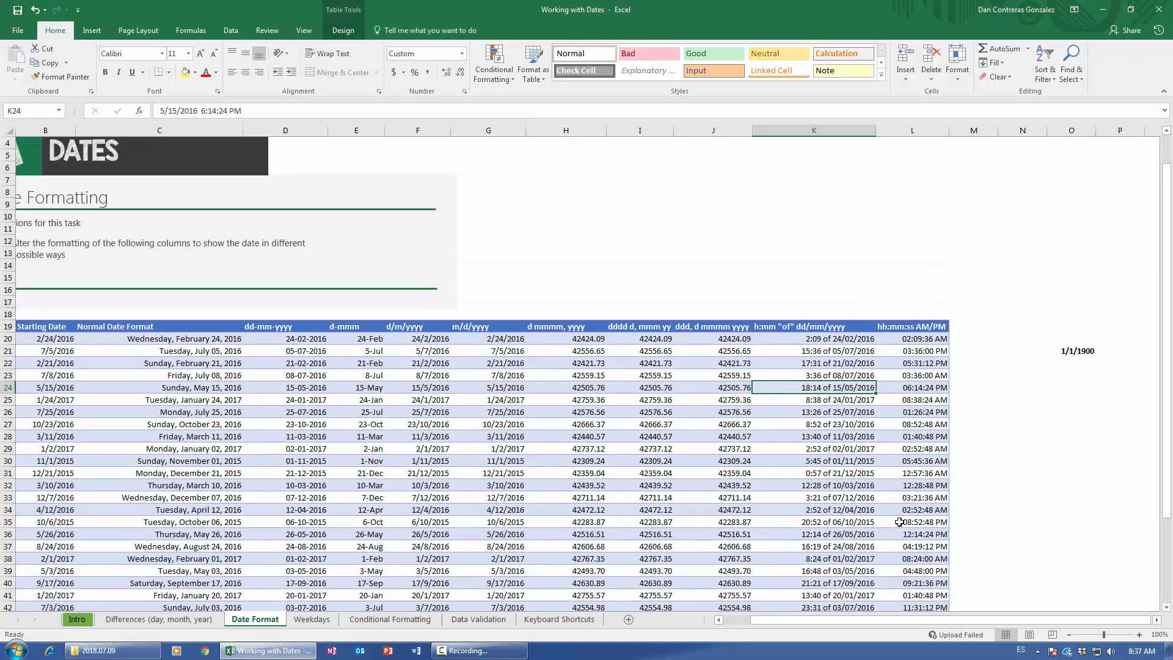
{"action": "scroll", "coordinate": [831, 496], "scroll_direction": "down", "scroll_amount": 2}
{"action": "left_click_drag", "start_coordinate": [847, 621], "coordinate": [776, 622]}
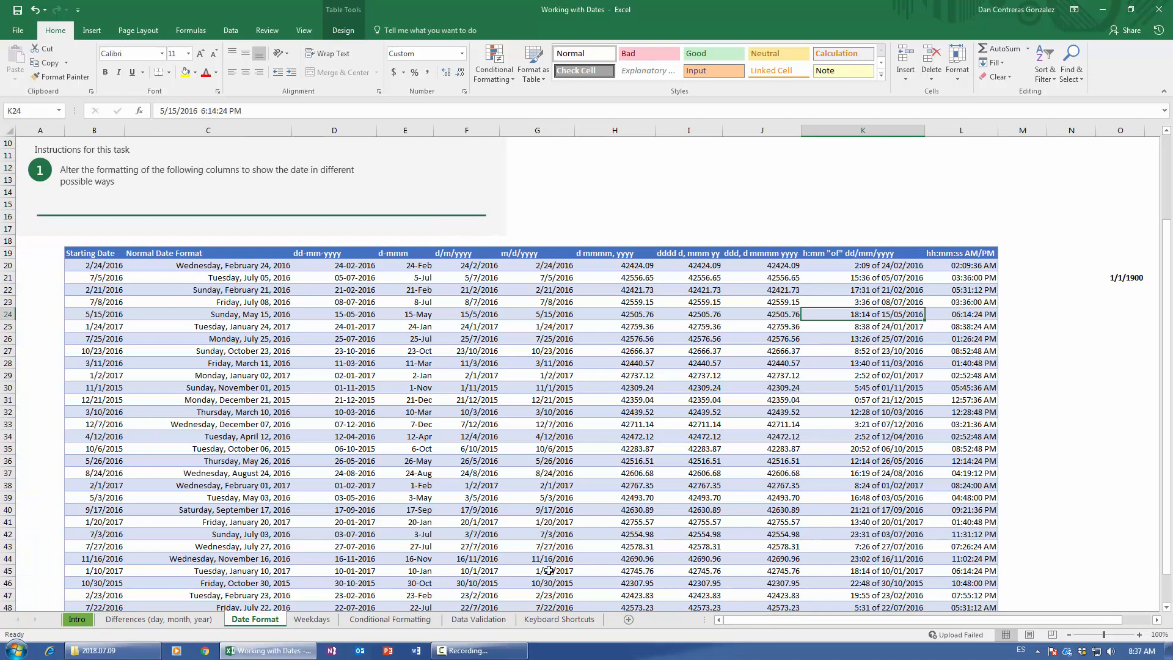
{"action": "left_click", "coordinate": [318, 252]}
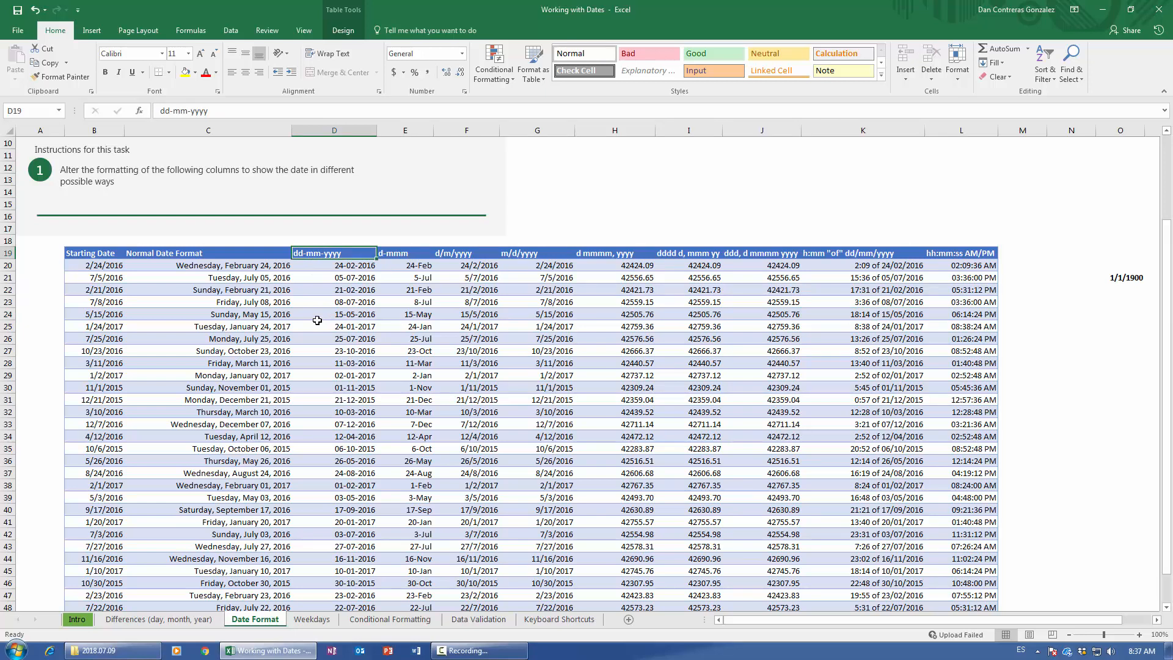
{"action": "left_click", "coordinate": [976, 252]}
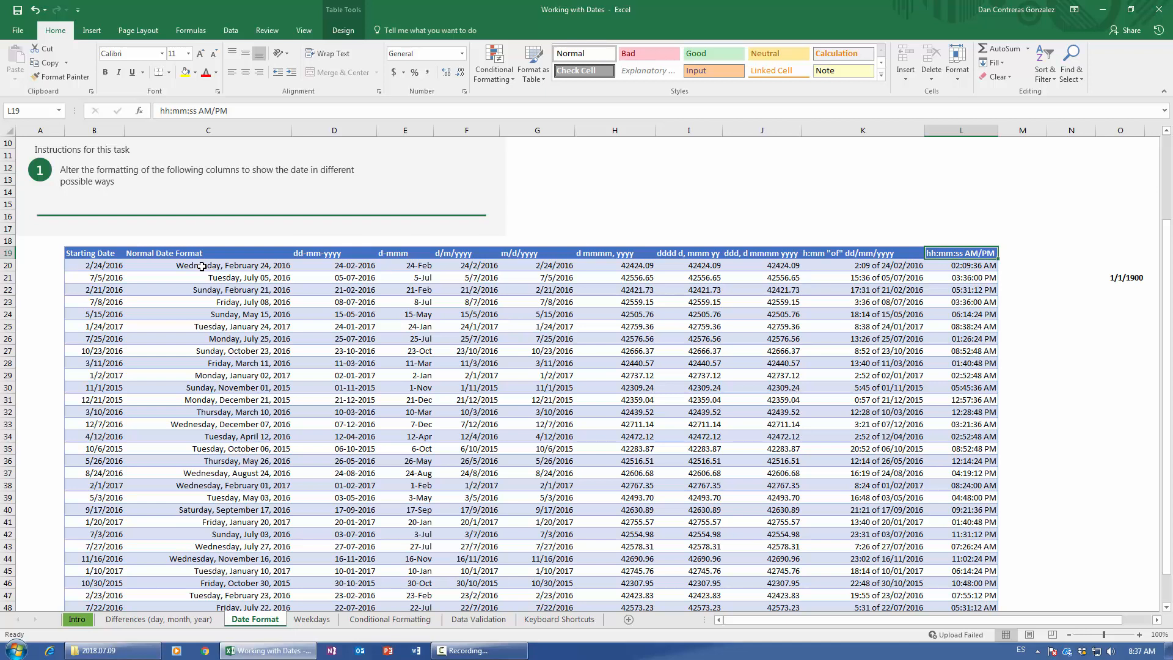
On the Weekdays sheet, format the Starting Date values in B20:B50 as Short Date.
{"action": "left_click", "coordinate": [312, 619]}
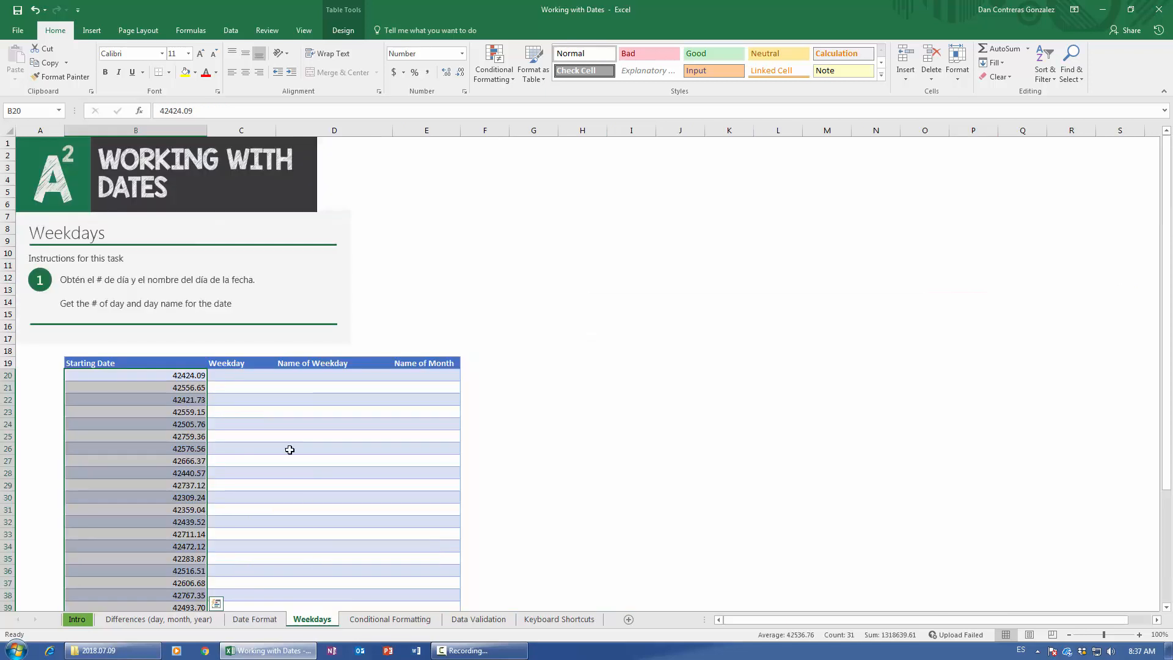
{"action": "scroll", "coordinate": [289, 450], "scroll_direction": "down", "scroll_amount": 6}
{"action": "scroll", "coordinate": [290, 450], "scroll_direction": "up", "scroll_amount": 3}
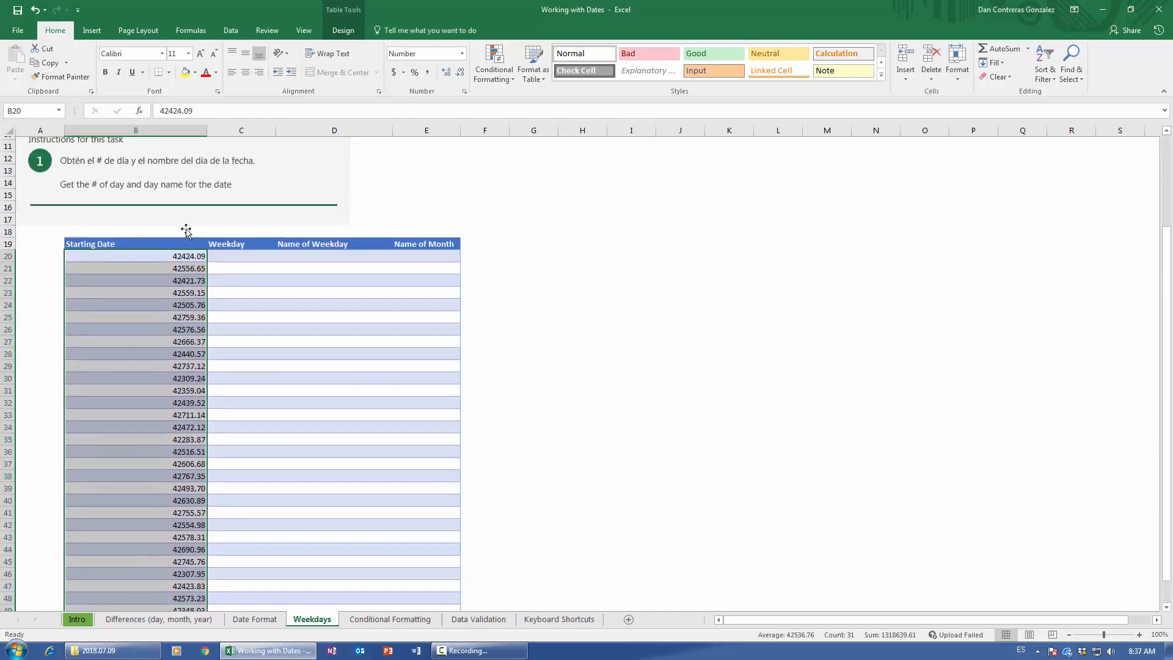
{"action": "scroll", "coordinate": [139, 400], "scroll_direction": "down", "scroll_amount": 3}
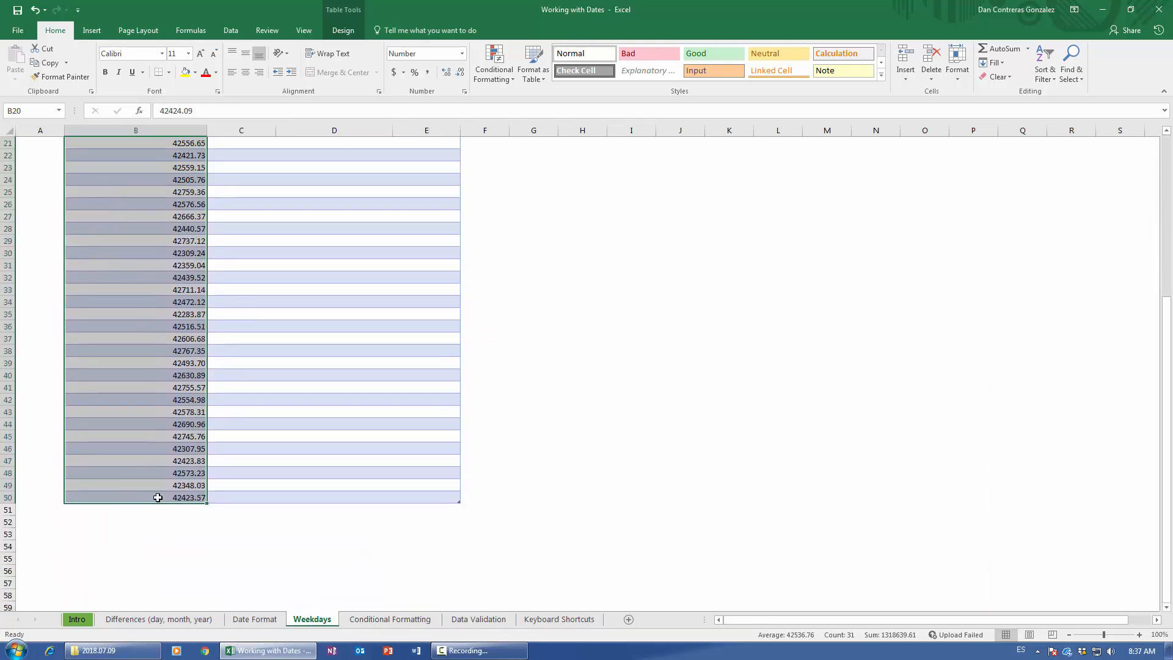
{"action": "scroll", "coordinate": [158, 497], "scroll_direction": "up", "scroll_amount": 6}
{"action": "left_click", "coordinate": [462, 54]}
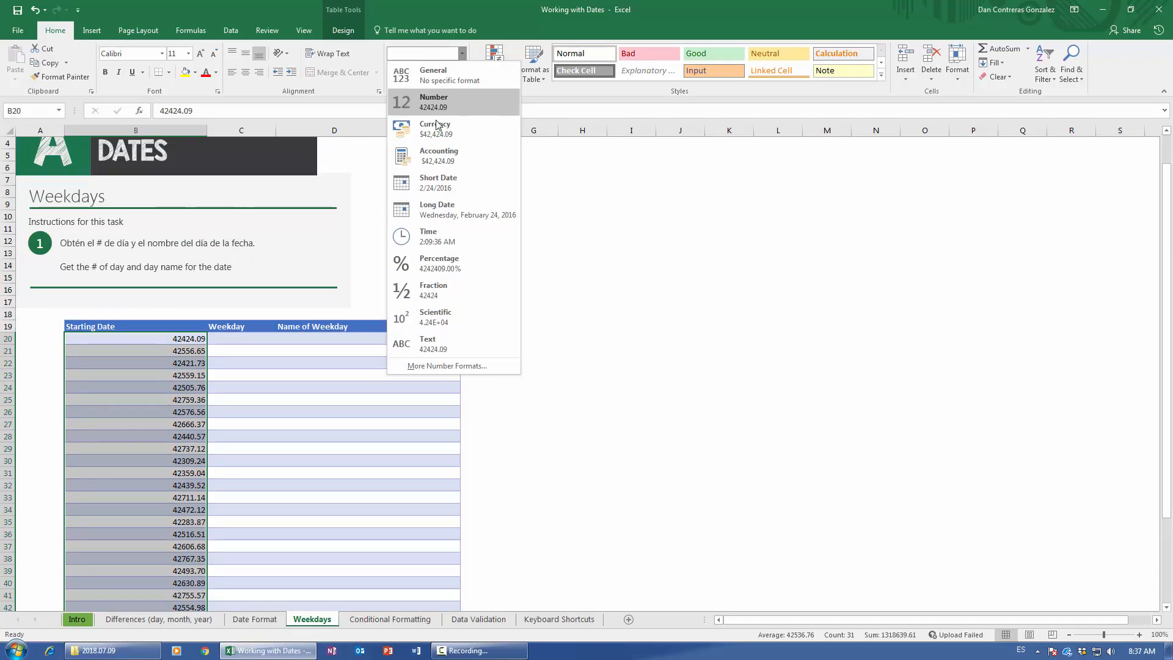
{"action": "left_click", "coordinate": [437, 183]}
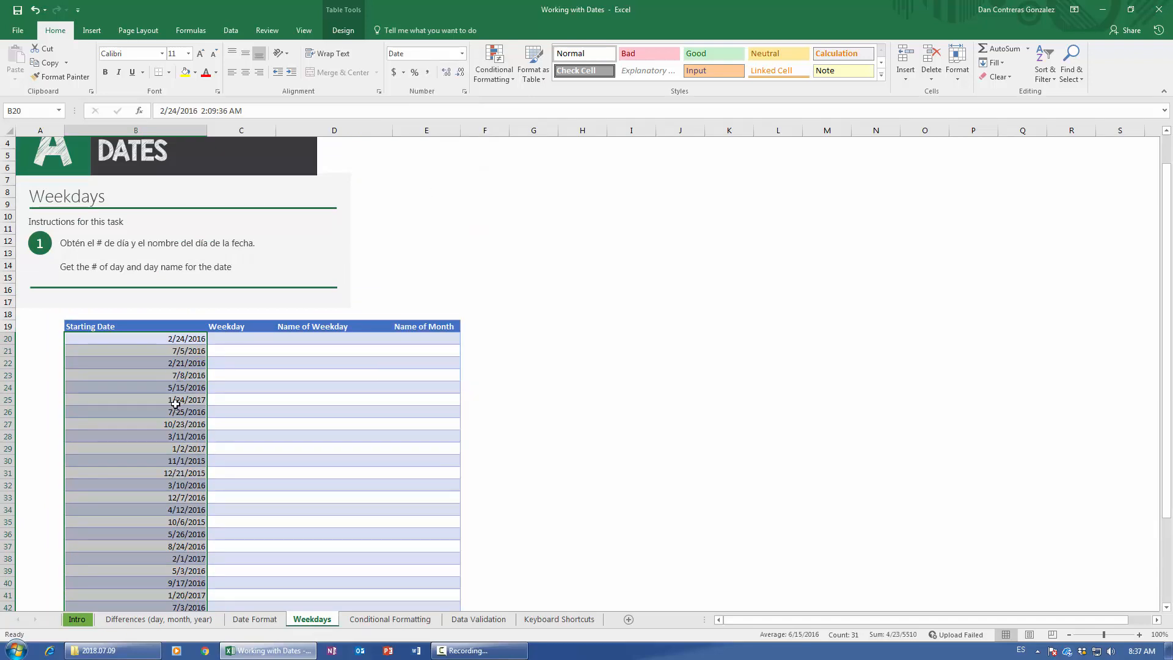
{"action": "scroll", "coordinate": [171, 386], "scroll_direction": "down", "scroll_amount": 4}
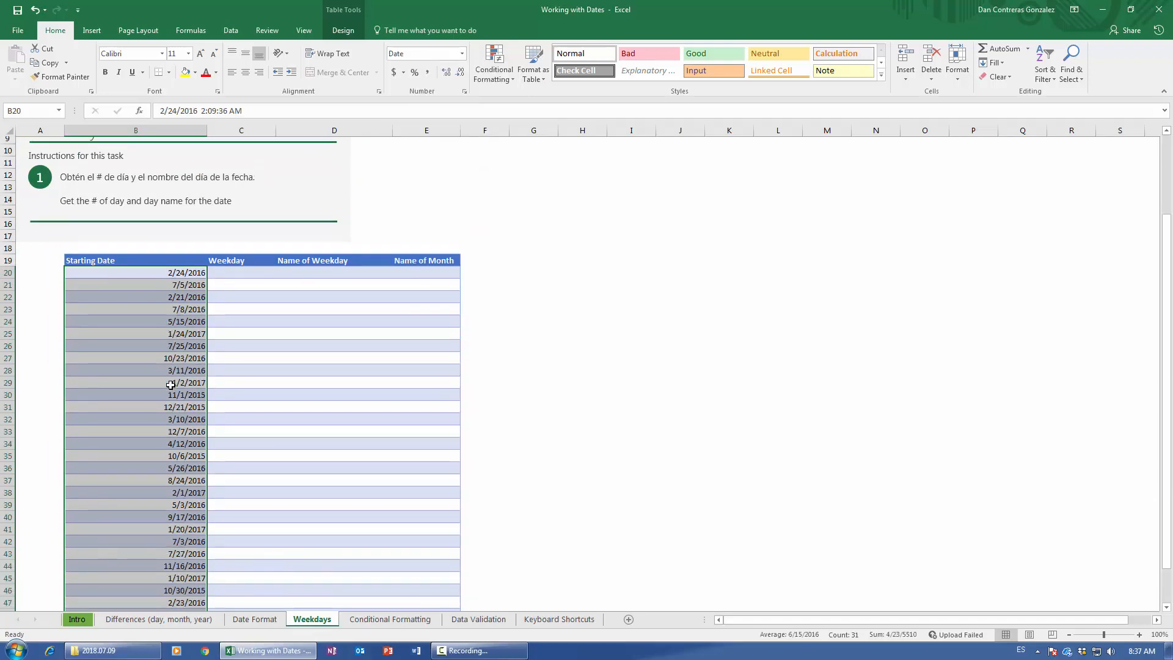
Fill the Weekday column from C20 with =WEEKDAY([@[Starting Date]],2), numbering days from Monday as 1 to Sunday as 7.
{"action": "left_click", "coordinate": [228, 191]}
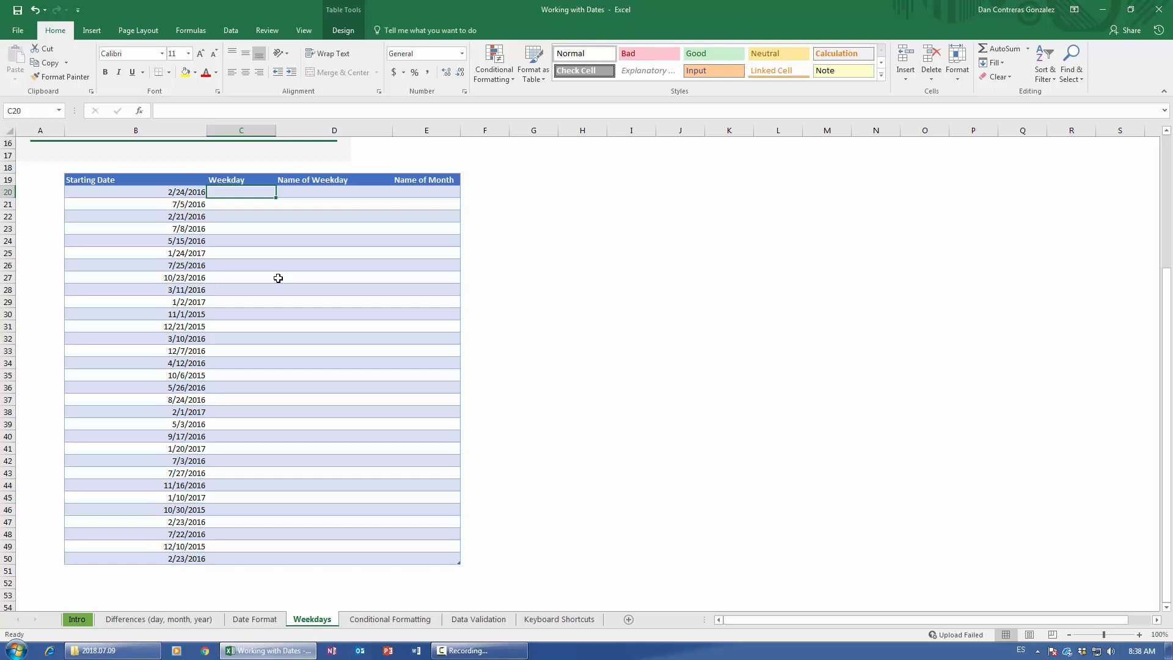
{"action": "type", "text": "="}
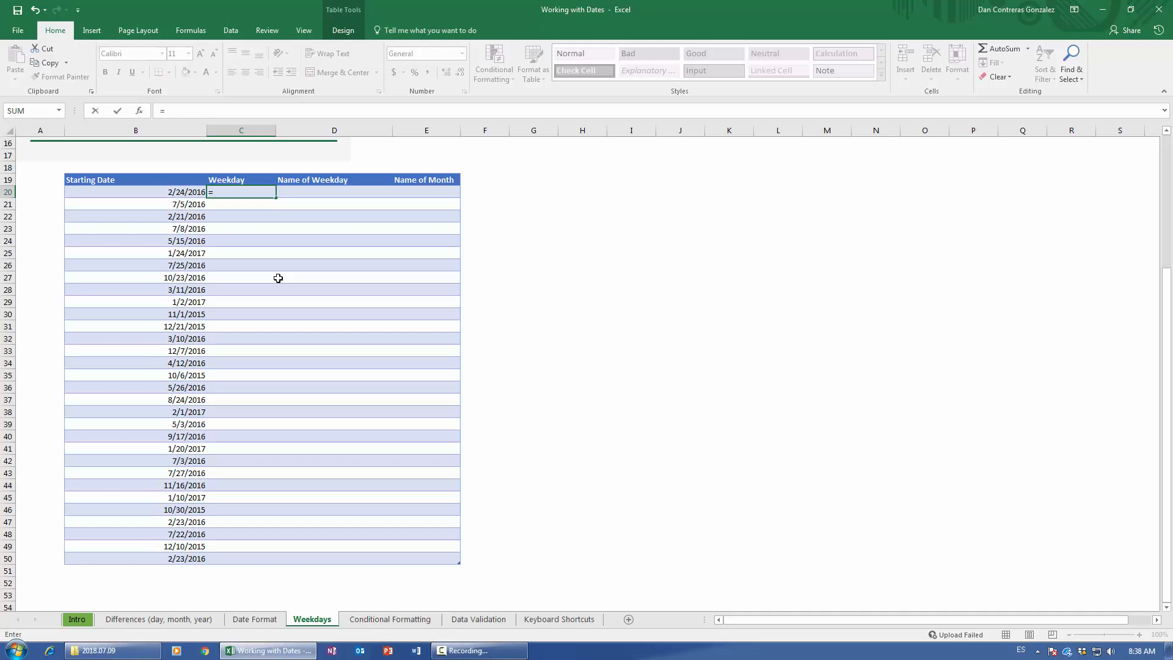
{"action": "type", "text": "week"}
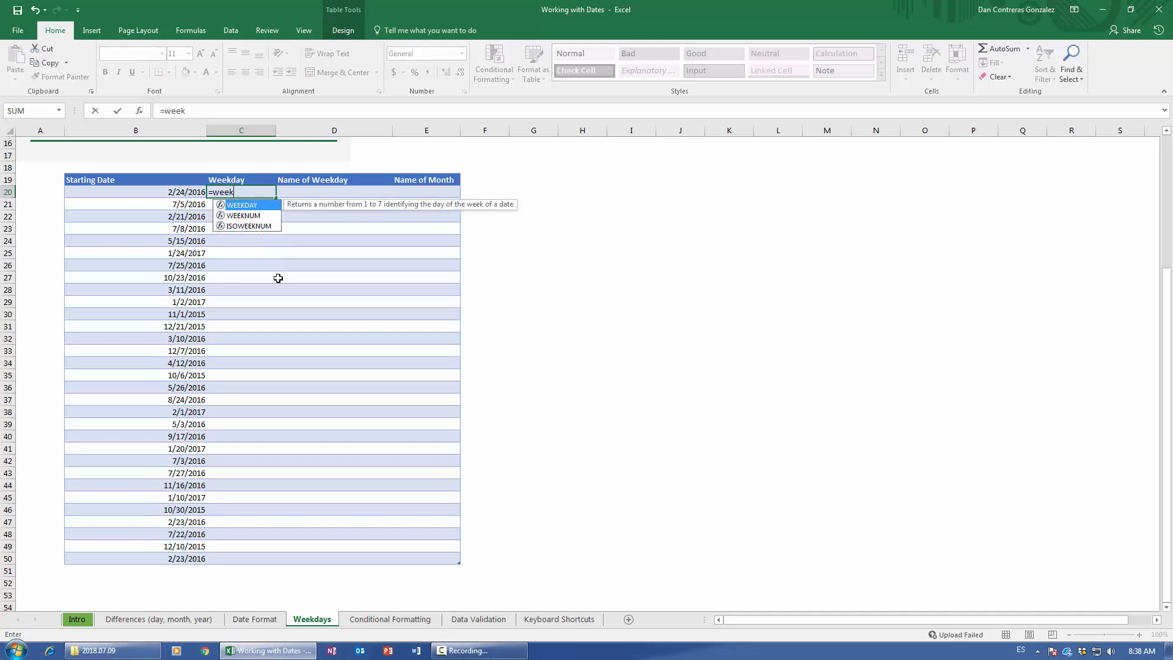
{"action": "type", "text": "day([@[Starting Date"}
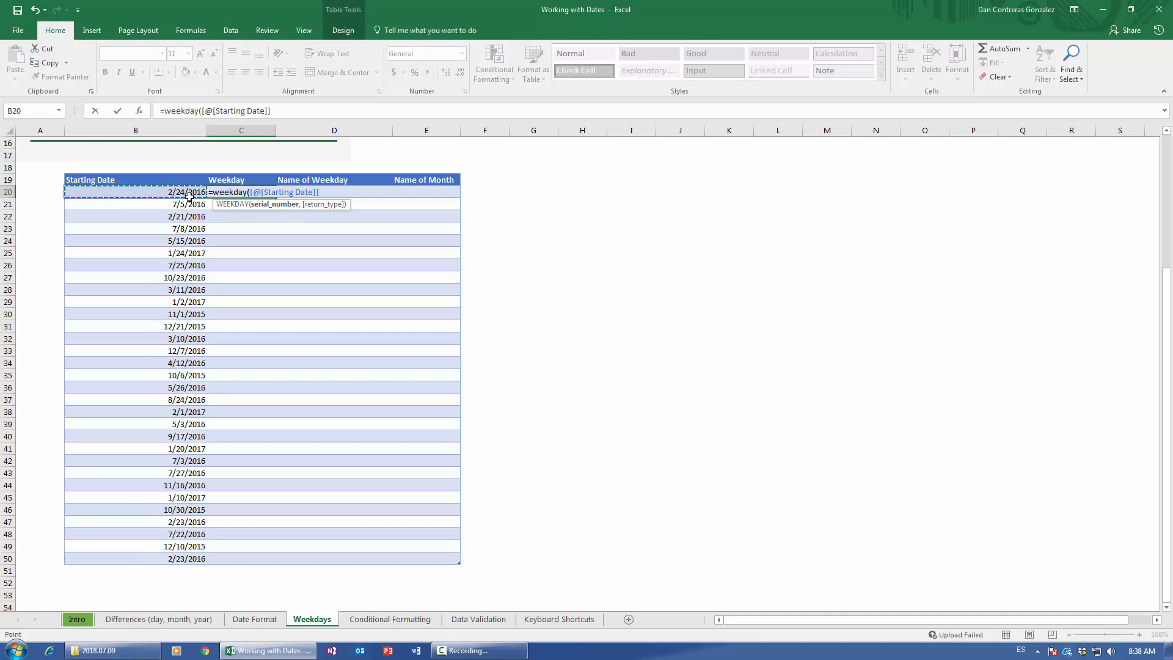
{"action": "type", "text": ","}
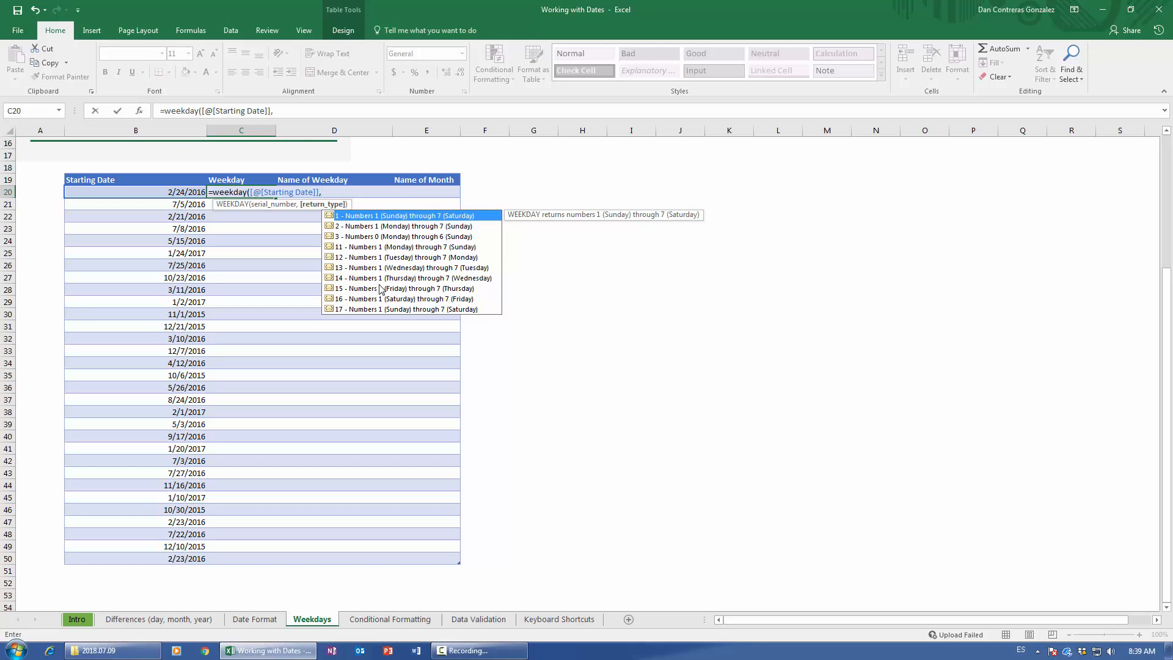
{"action": "left_click", "coordinate": [401, 228]}
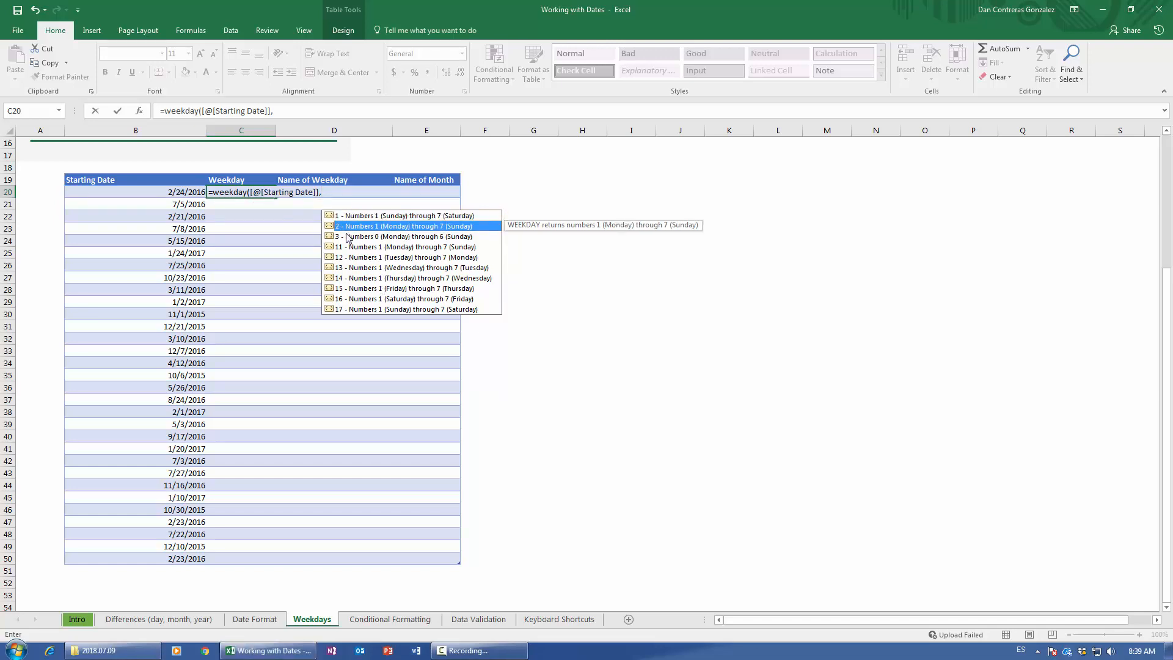
{"action": "left_click", "coordinate": [331, 190]}
{"action": "type", "text": "2"}
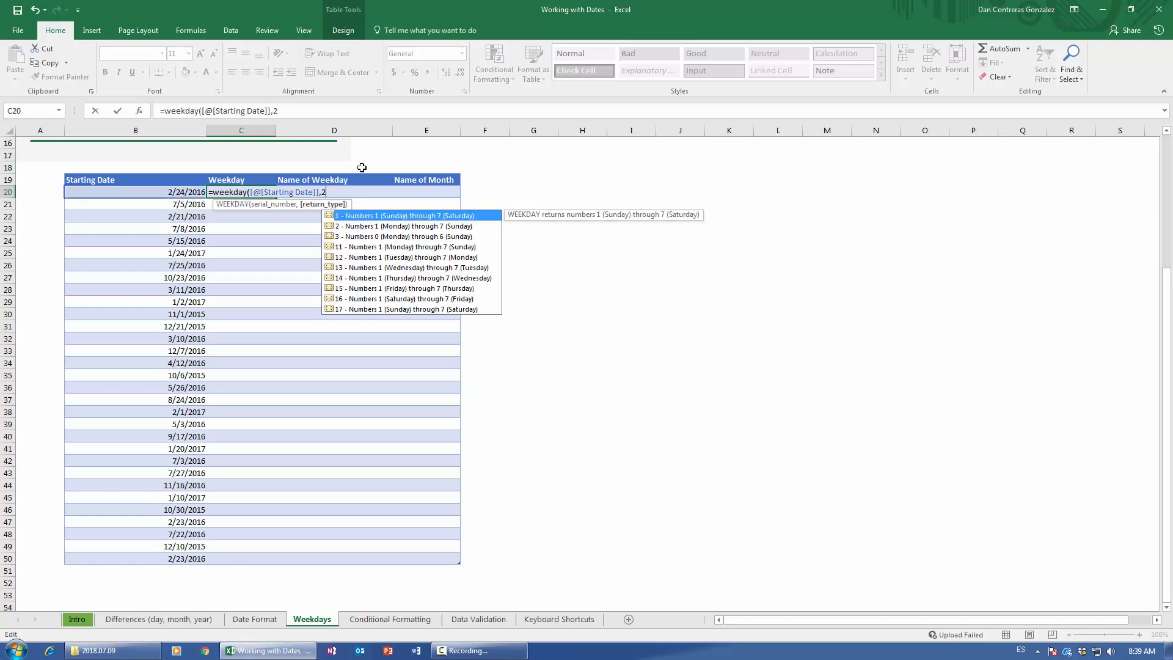
{"action": "key", "text": "Return"}
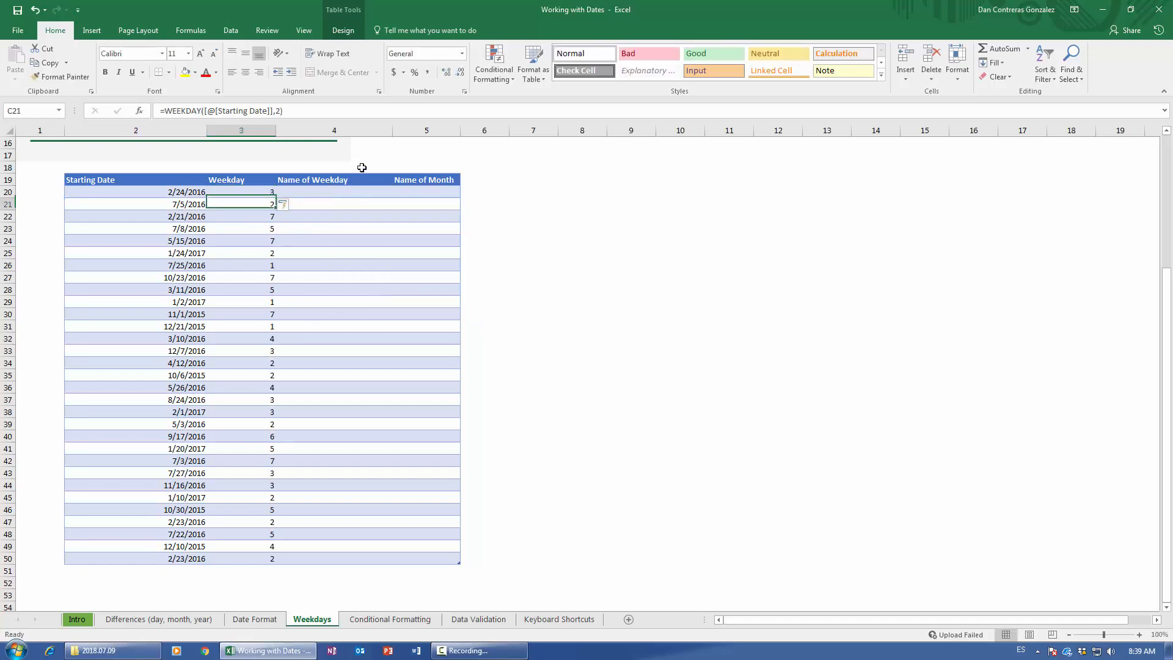
Format the Starting Date values in B20:B50 as Long Date.
{"action": "left_click", "coordinate": [188, 197]}
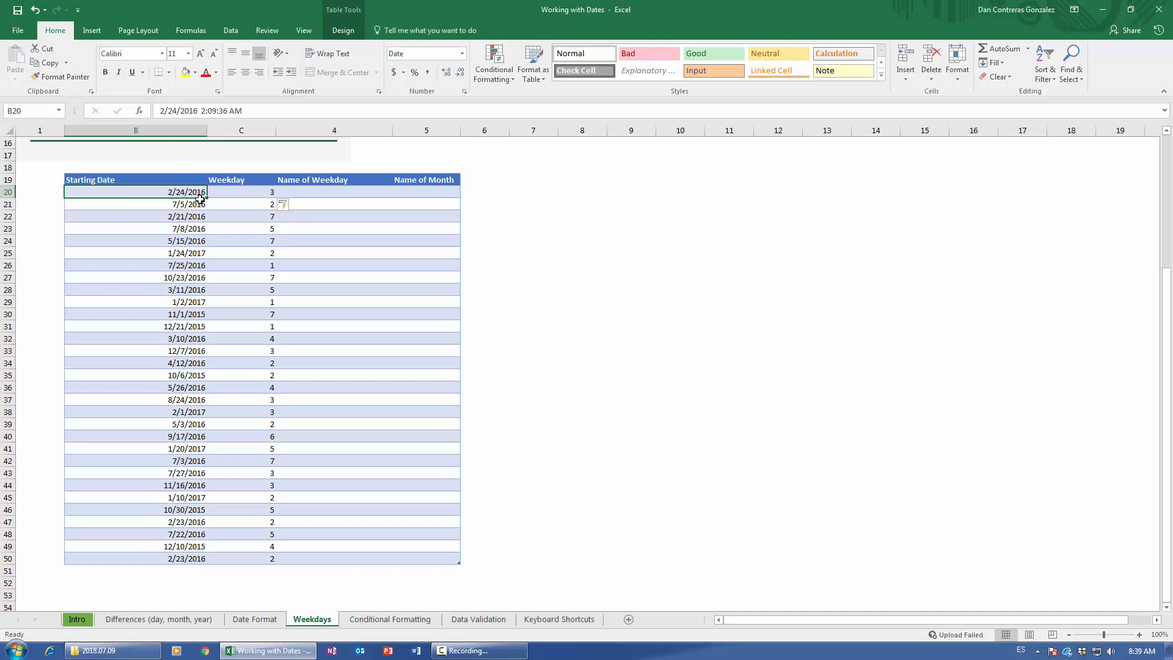
{"action": "left_click", "coordinate": [244, 193]}
{"action": "left_click", "coordinate": [153, 193]}
{"action": "key", "text": "ctrl+shift+Down"}
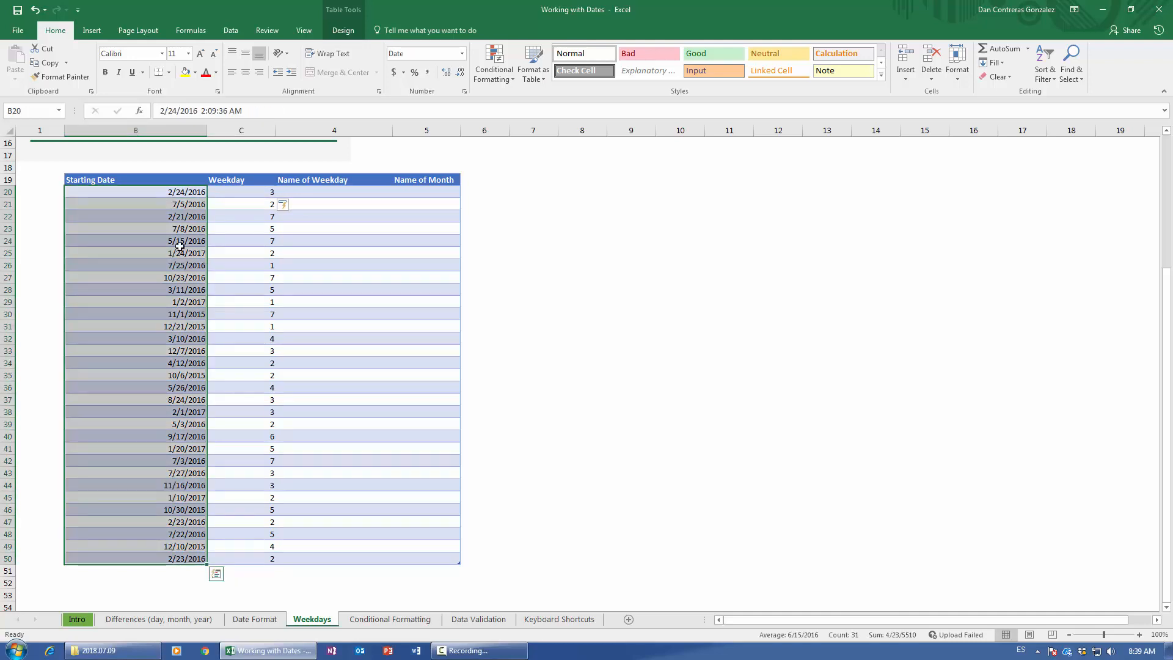
{"action": "left_click", "coordinate": [462, 54]}
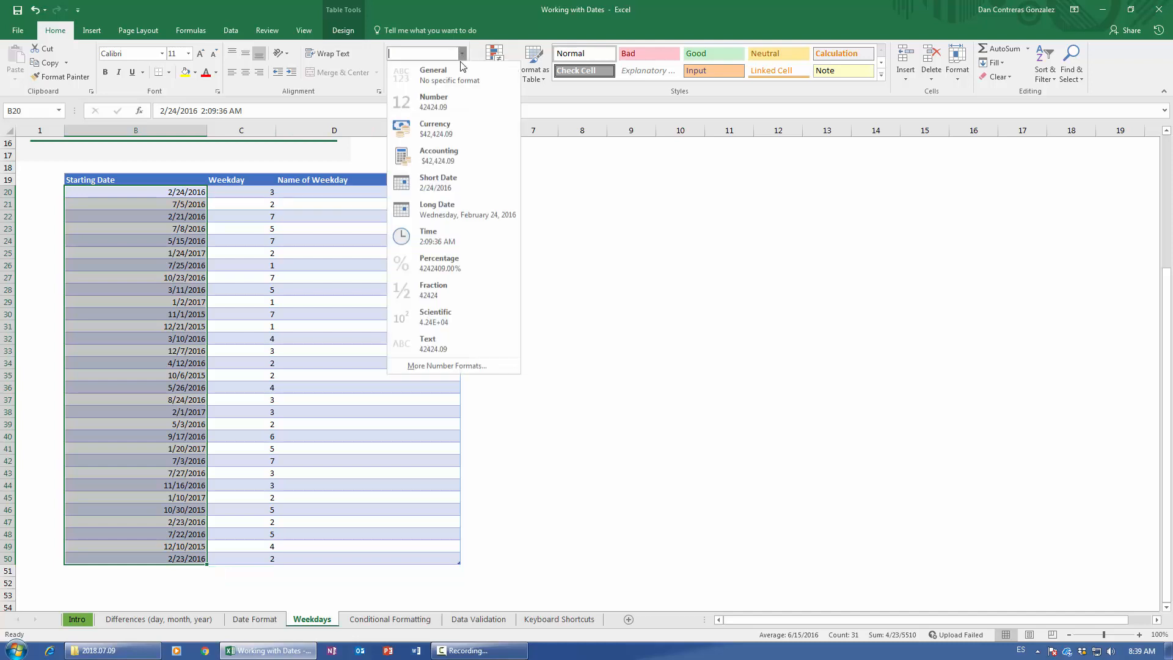
{"action": "left_click", "coordinate": [447, 214]}
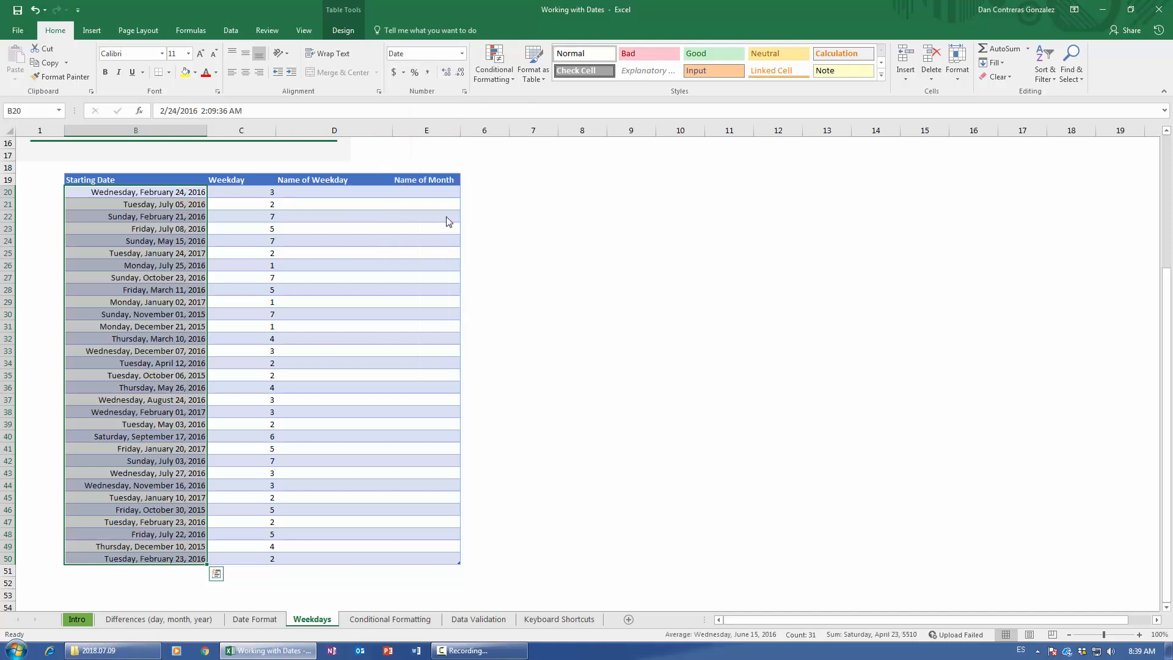
Compare the day names in the first three Starting Date rows with their Weekday numbers, and review the task instructions.
{"action": "left_click", "coordinate": [124, 195]}
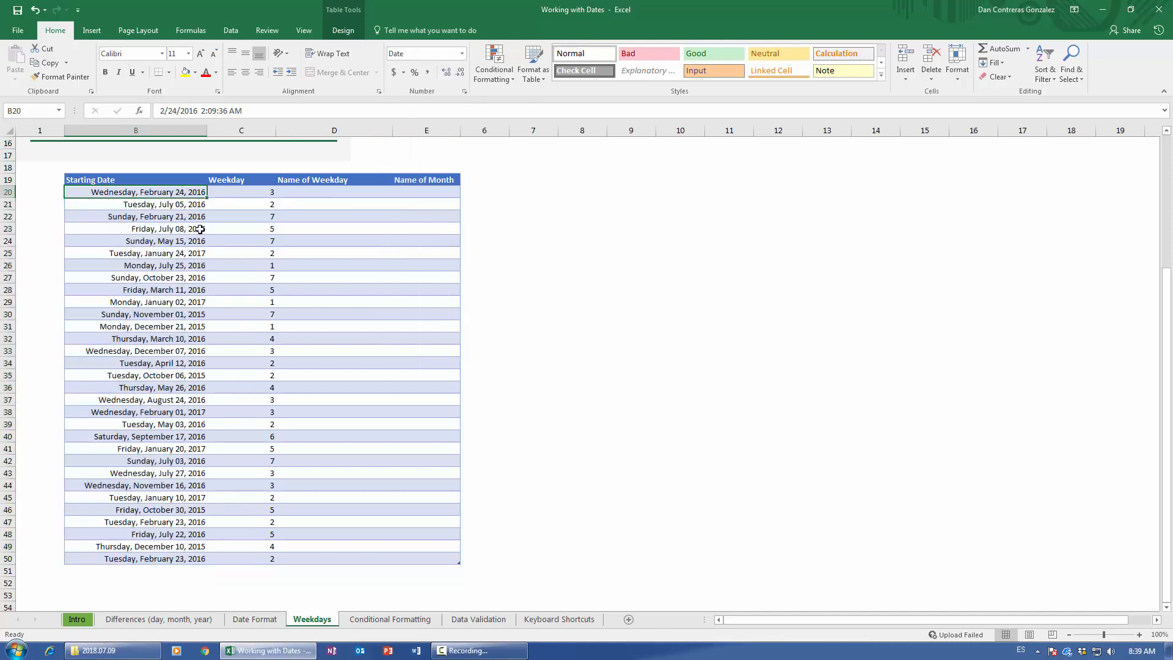
{"action": "left_click", "coordinate": [243, 199]}
{"action": "left_click", "coordinate": [151, 205]}
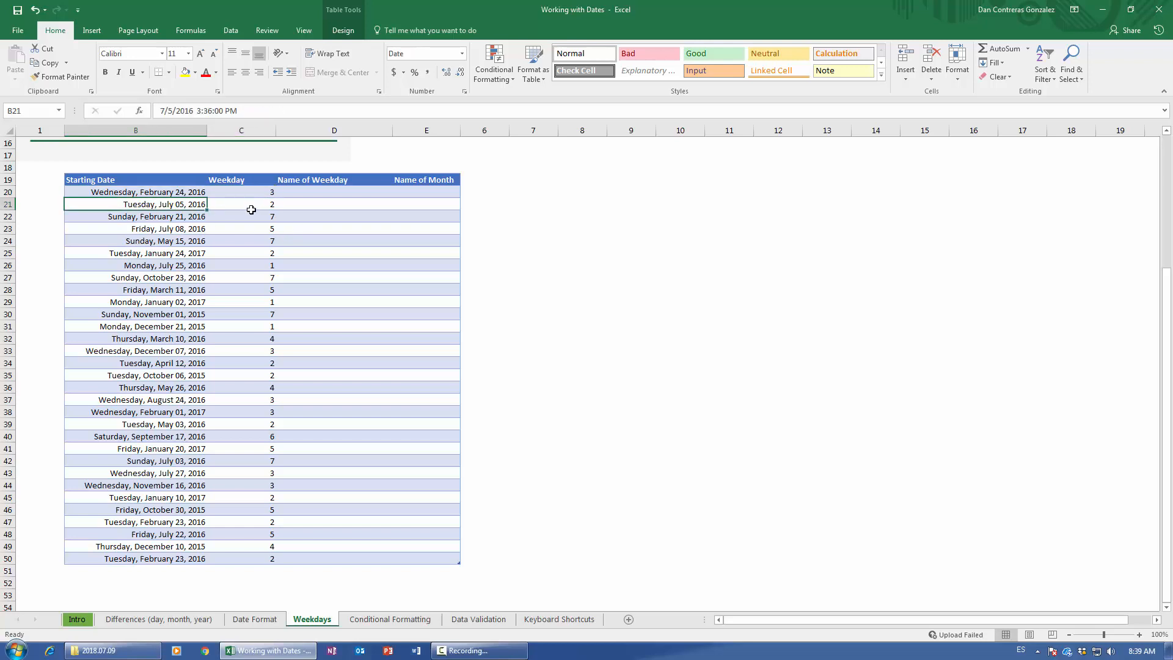
{"action": "left_click", "coordinate": [251, 209]}
{"action": "left_click", "coordinate": [169, 223]}
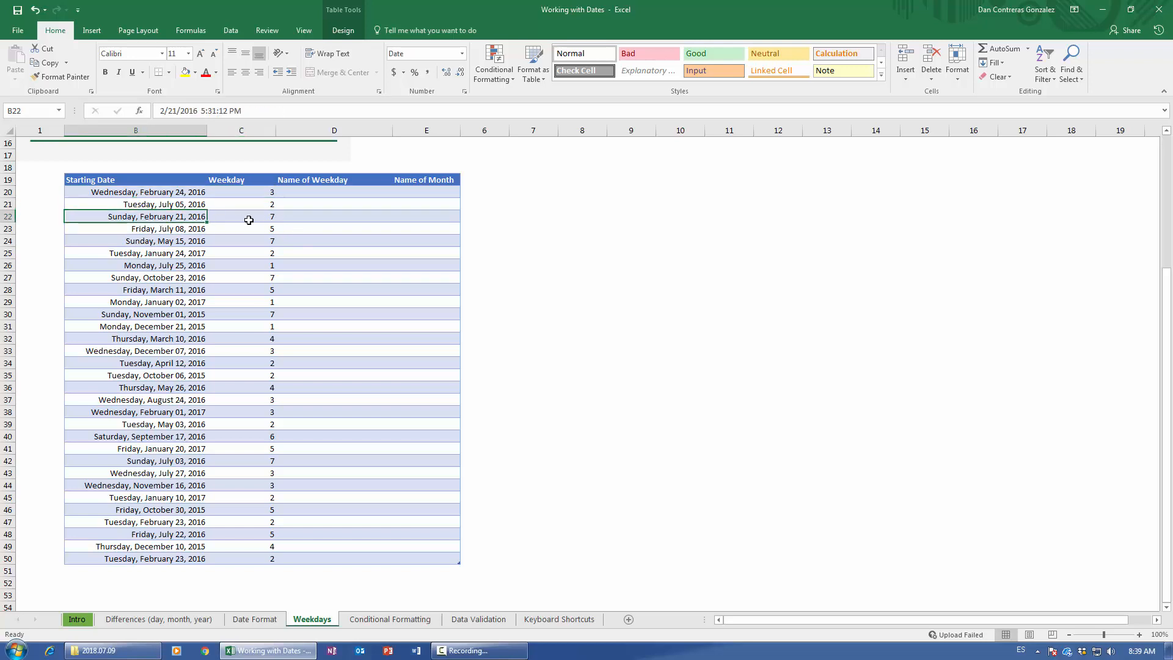
{"action": "left_click", "coordinate": [248, 220]}
{"action": "scroll", "coordinate": [263, 409], "scroll_direction": "up", "scroll_amount": 3}
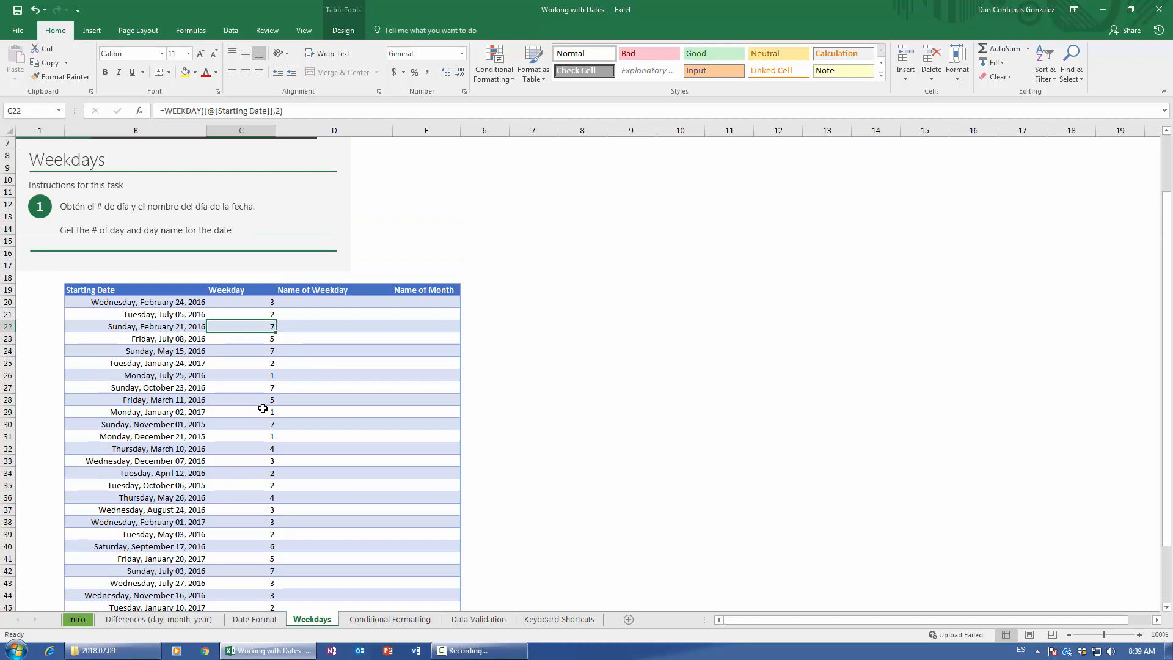
{"action": "scroll", "coordinate": [263, 409], "scroll_direction": "down", "scroll_amount": 3}
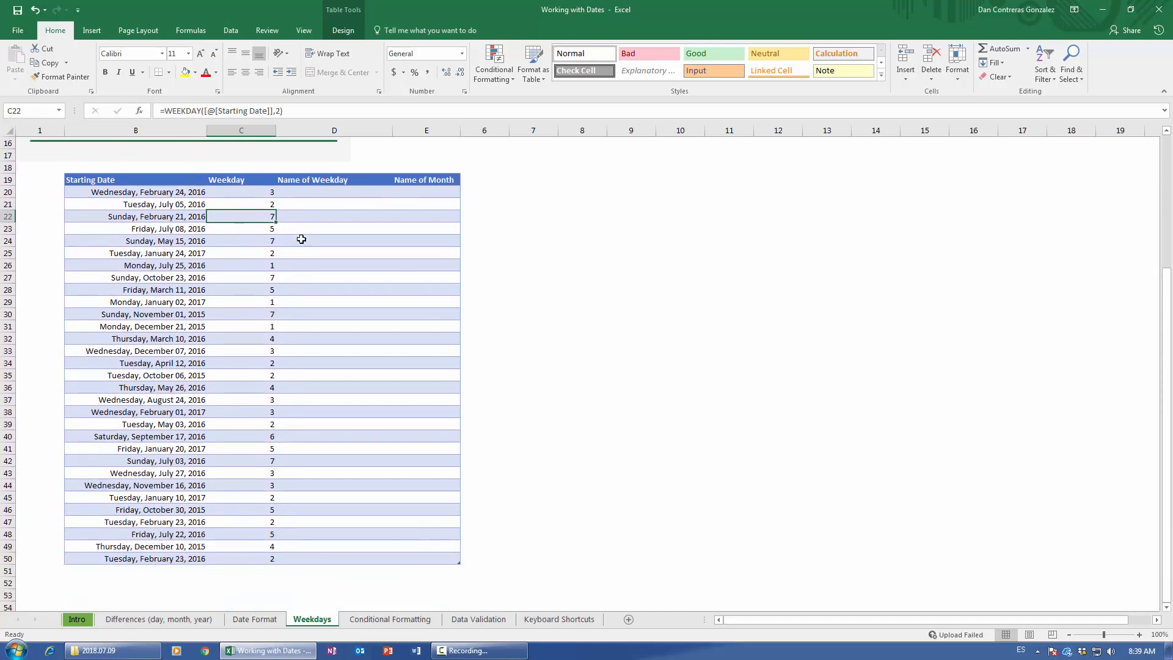
Widen the Weekday column slightly and copy the dates from B20:B50 into the Name of Weekday column, auto-fitting its width.
{"action": "left_click", "coordinate": [305, 192]}
{"action": "left_click_drag", "start_coordinate": [276, 131], "coordinate": [295, 130]}
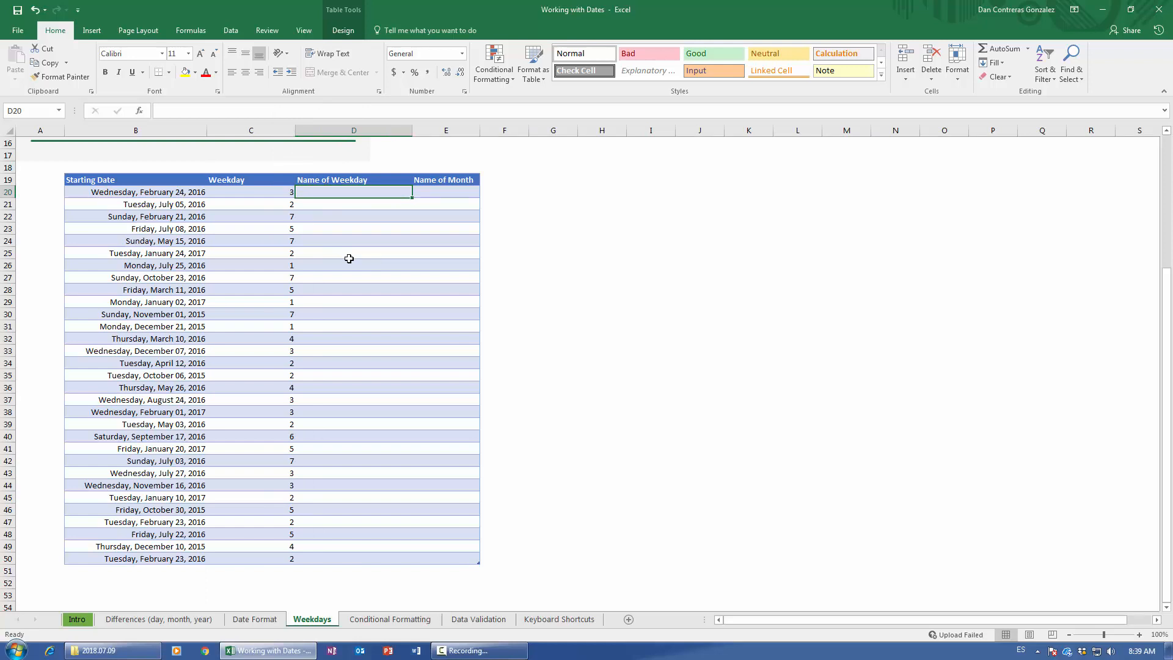
{"action": "left_click", "coordinate": [177, 192]}
{"action": "key", "text": "ctrl+shift+Down"}
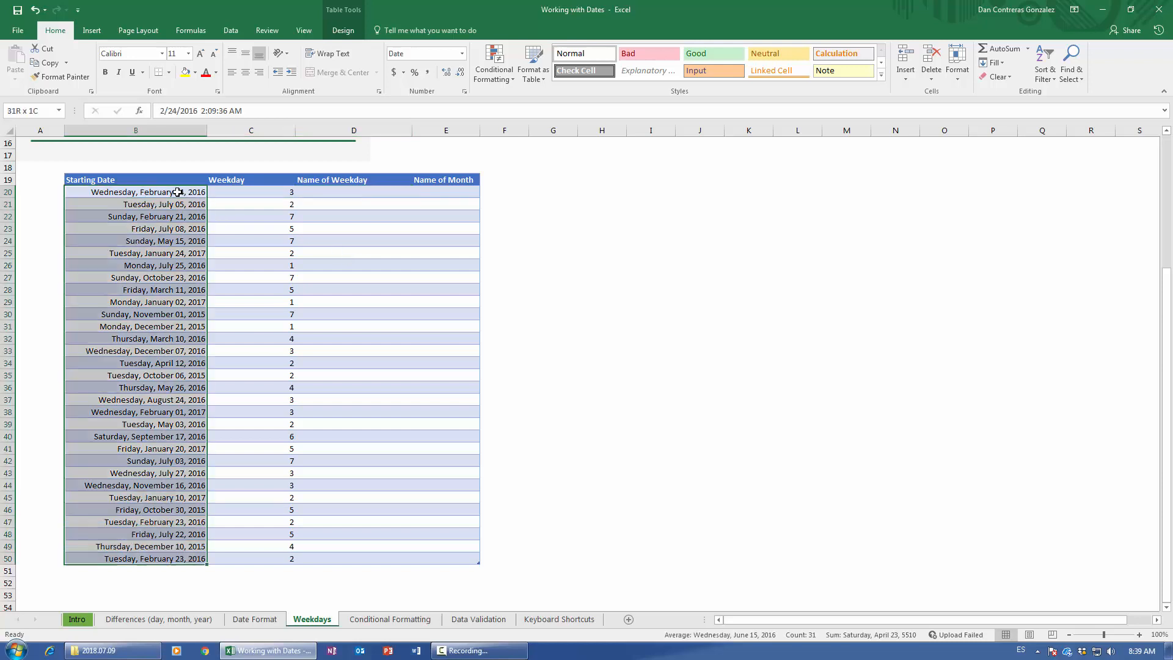
{"action": "key", "text": "ctrl+c"}
{"action": "key", "text": "ctrl+q"}
{"action": "left_click", "coordinate": [332, 191]}
{"action": "key", "text": "ctrl+v"}
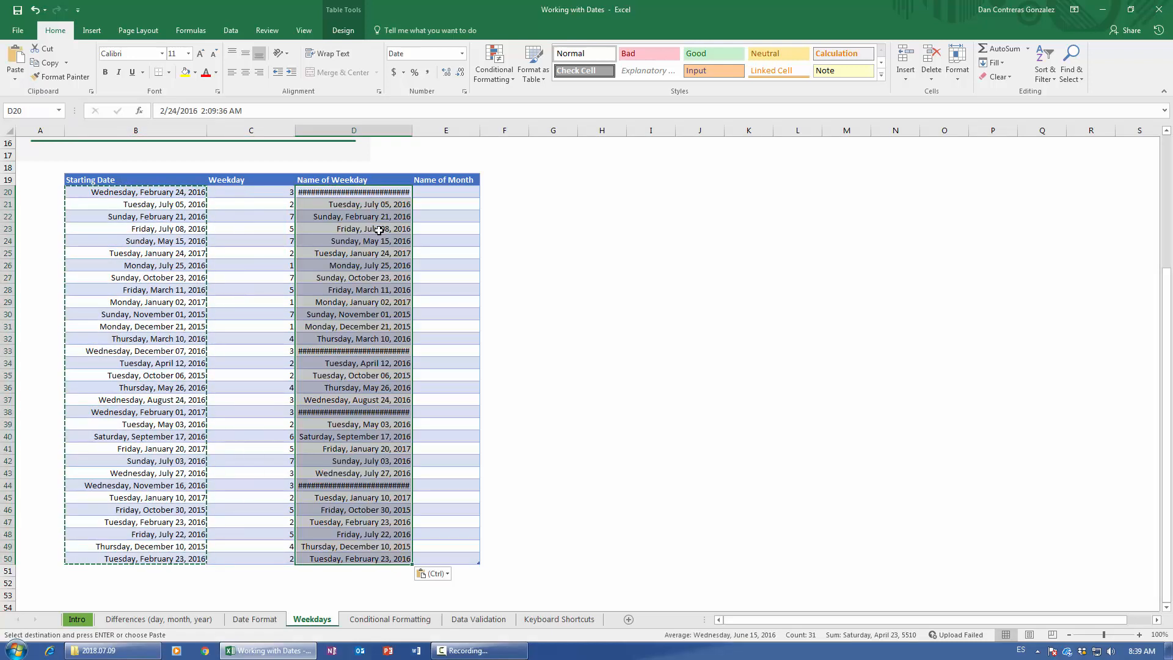
{"action": "double_click", "coordinate": [412, 130]}
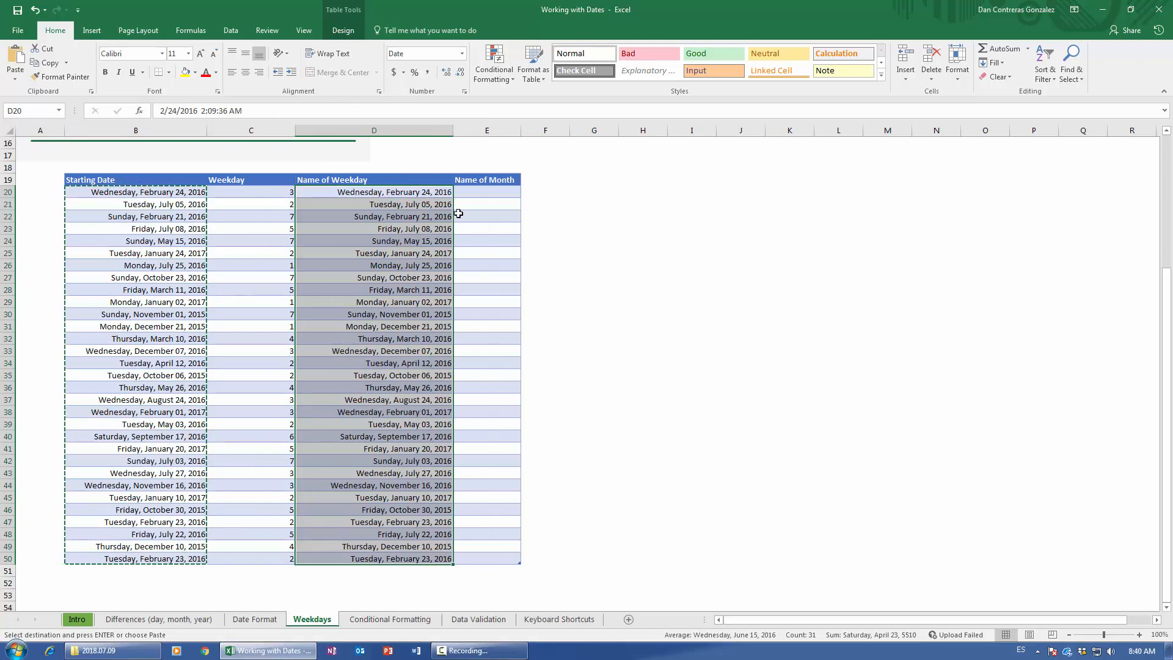
Apply the custom number format dddd to the copied dates in D20:D50.
{"action": "key", "text": "ctrl+1"}
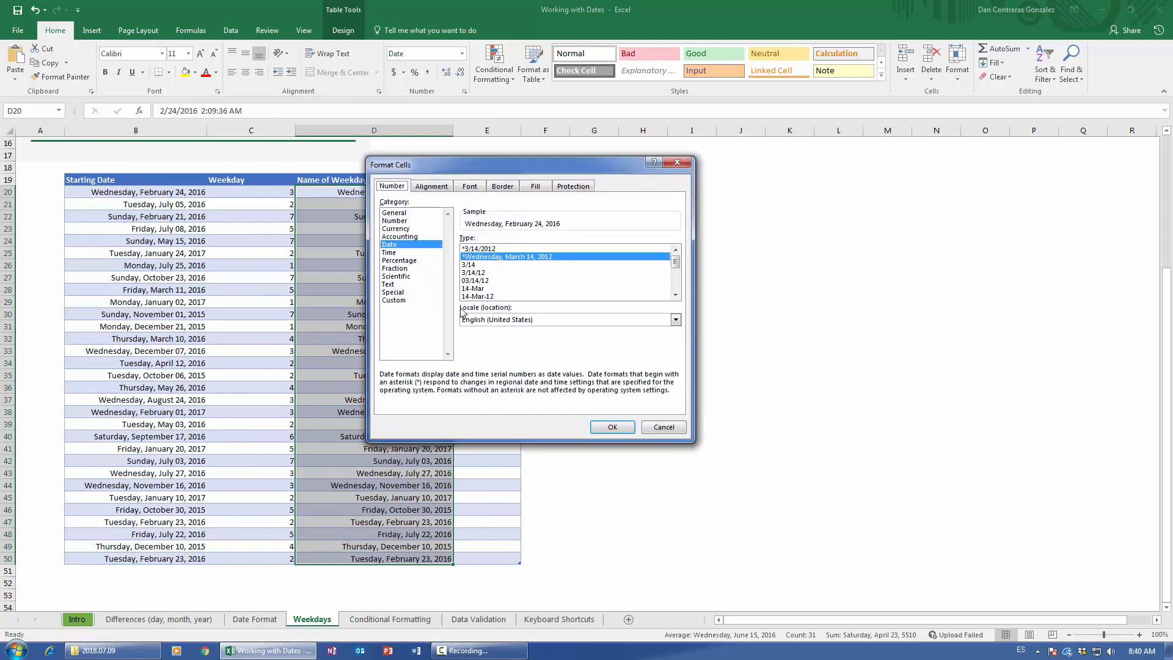
{"action": "left_click", "coordinate": [396, 300]}
{"action": "left_click_drag", "start_coordinate": [565, 249], "coordinate": [415, 242]}
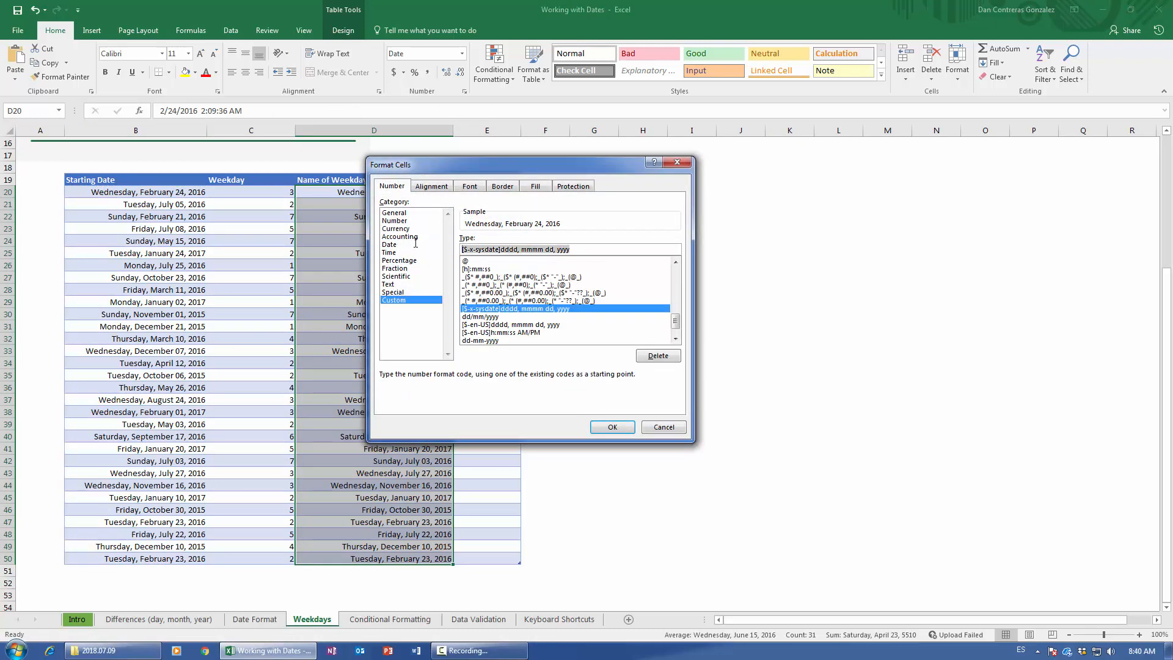
{"action": "type", "text": "ddd"}
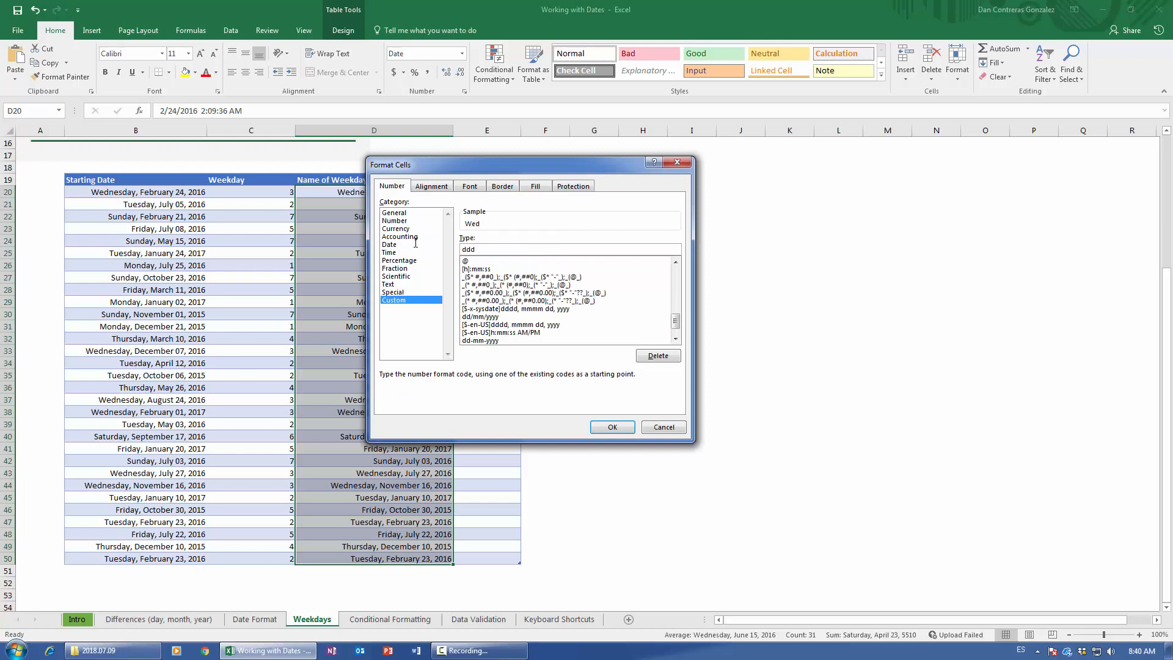
{"action": "type", "text": "d"}
{"action": "left_click", "coordinate": [621, 428]}
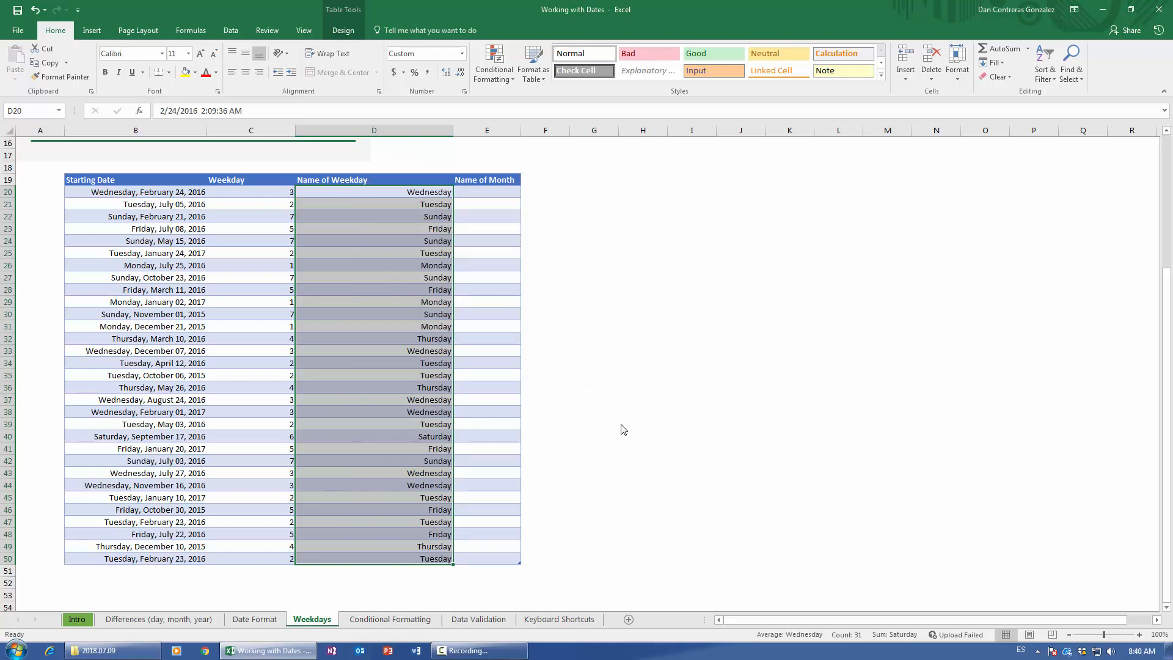
{"action": "key", "text": "Delete"}
{"action": "left_click", "coordinate": [343, 191]}
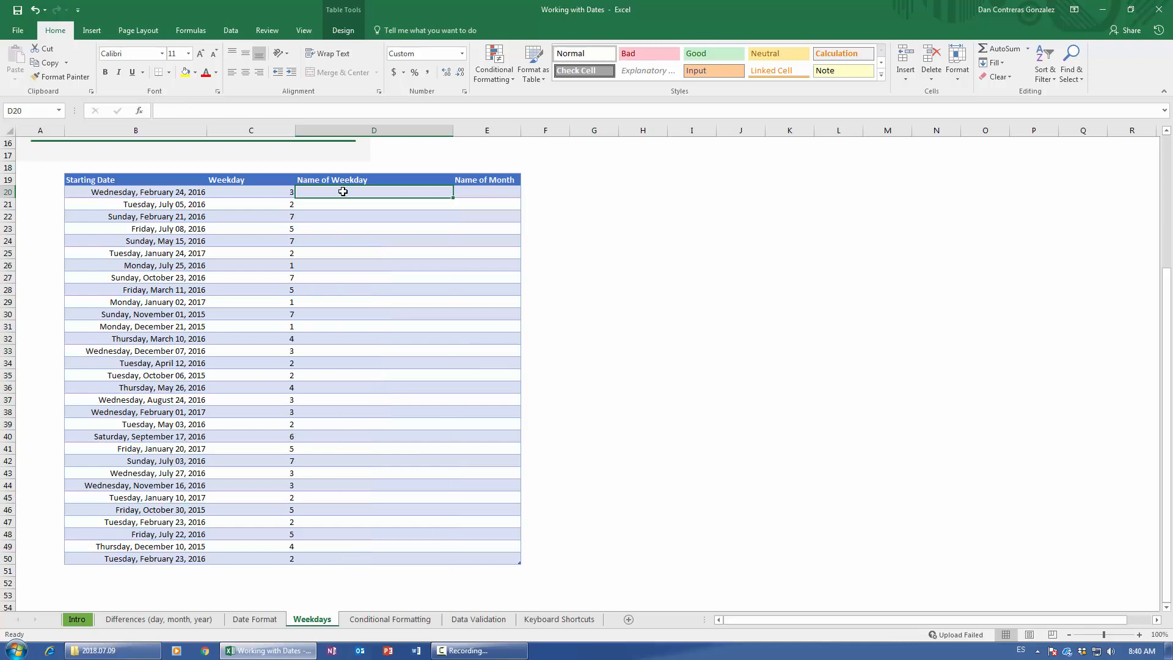
{"action": "key", "text": "ctrl+z"}
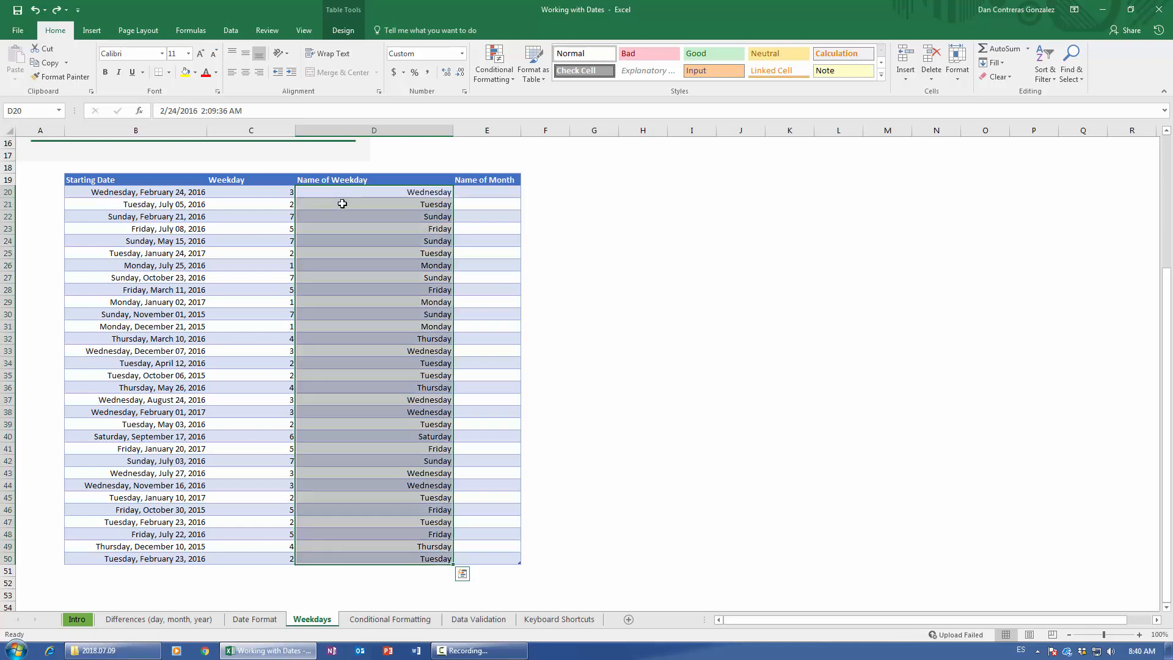
Try the Number format on D20:D50 to view the underlying date serials, and undo that format change.
{"action": "left_click", "coordinate": [462, 55]}
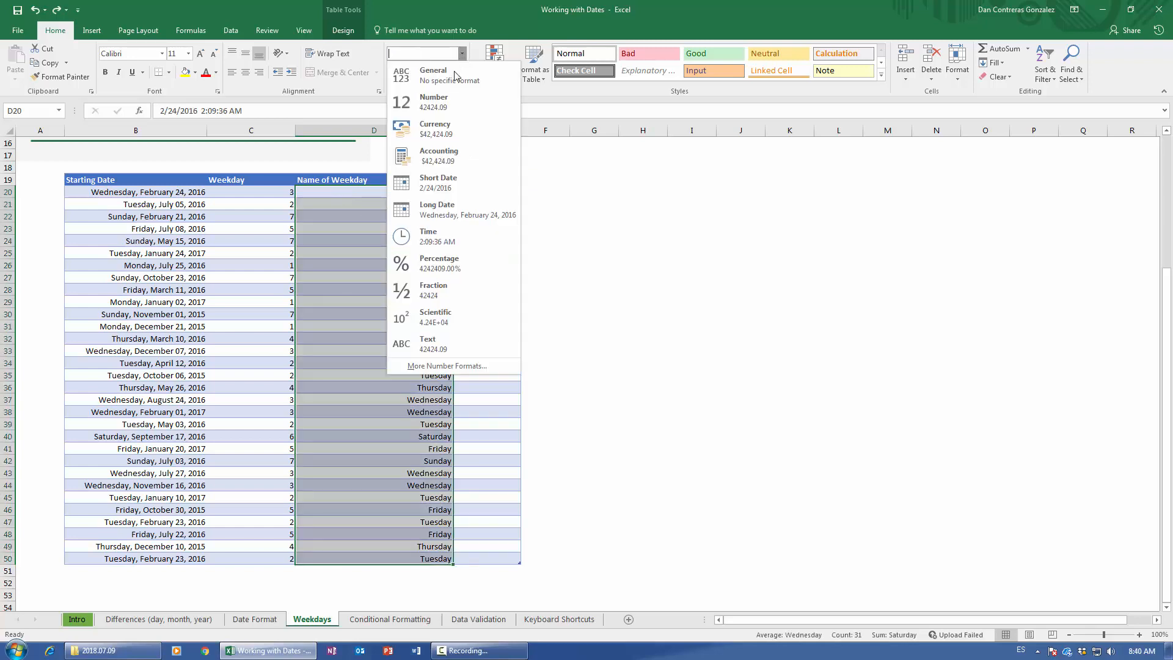
{"action": "left_click", "coordinate": [427, 105]}
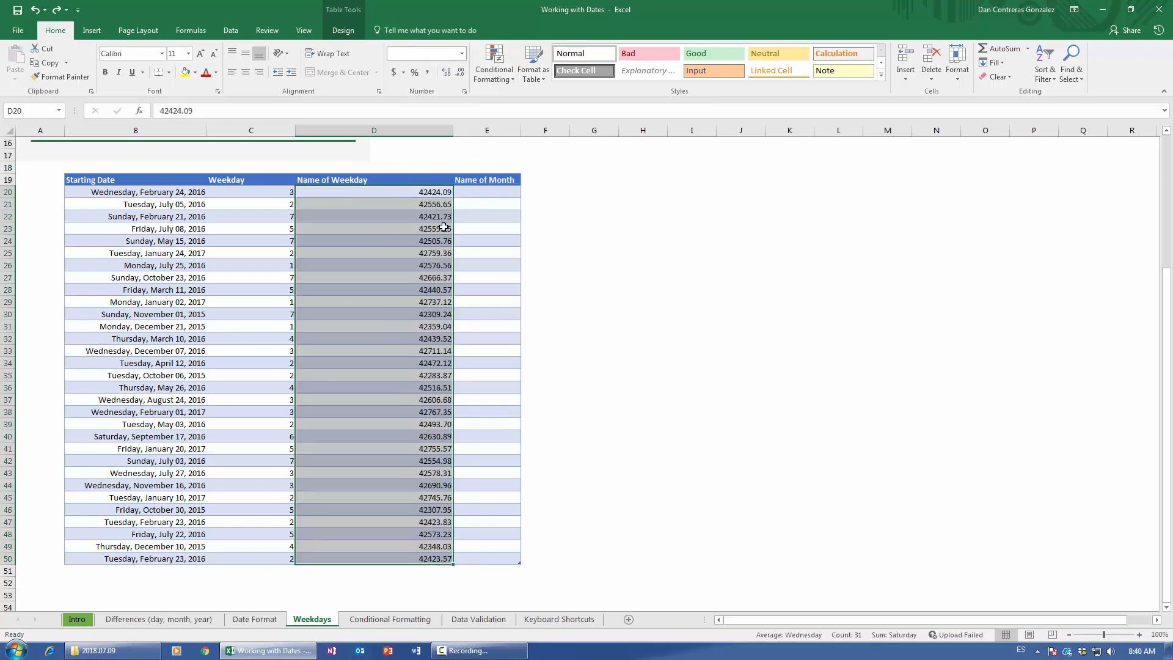
{"action": "left_click", "coordinate": [462, 55]}
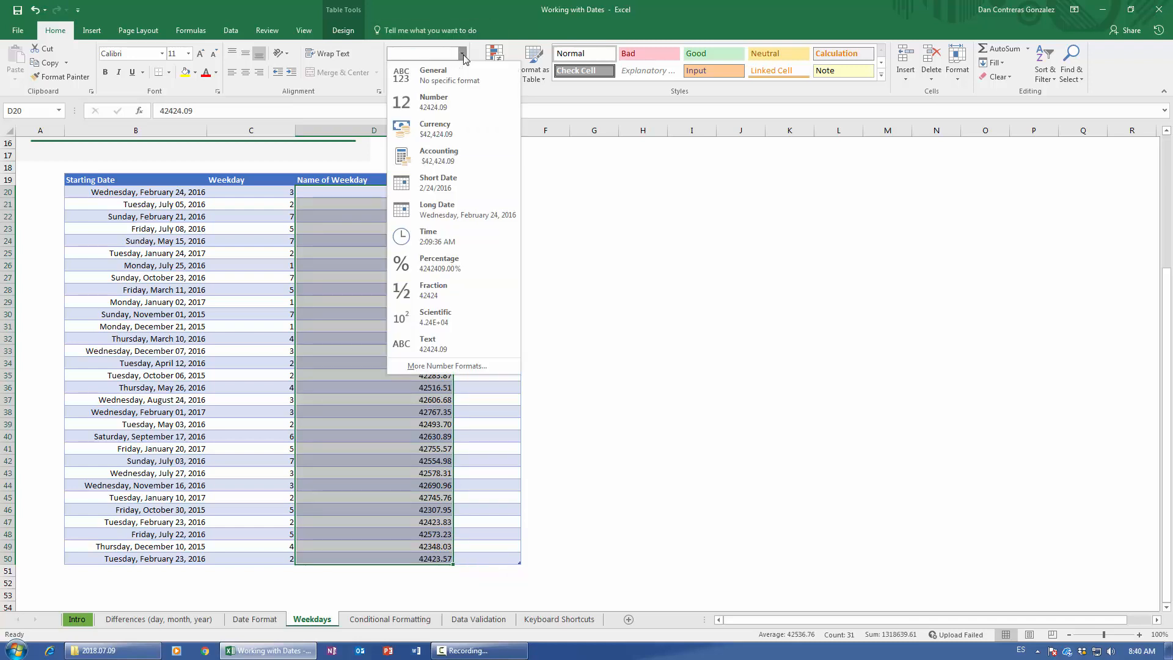
{"action": "left_click", "coordinate": [563, 265]}
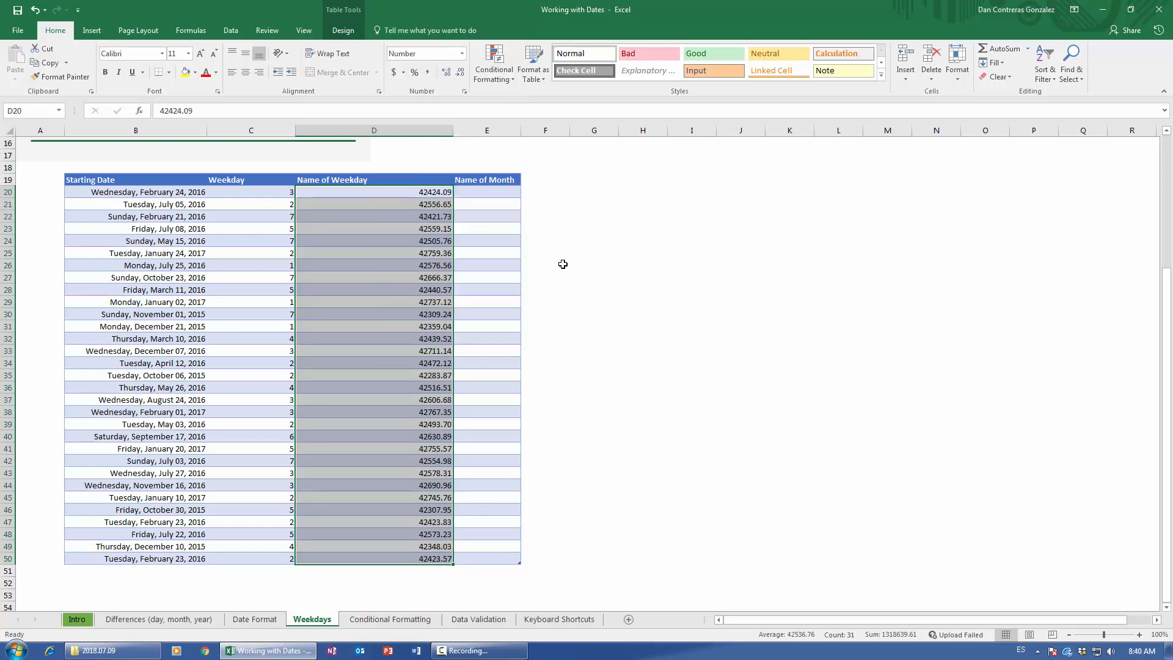
{"action": "key", "text": "ctrl+z"}
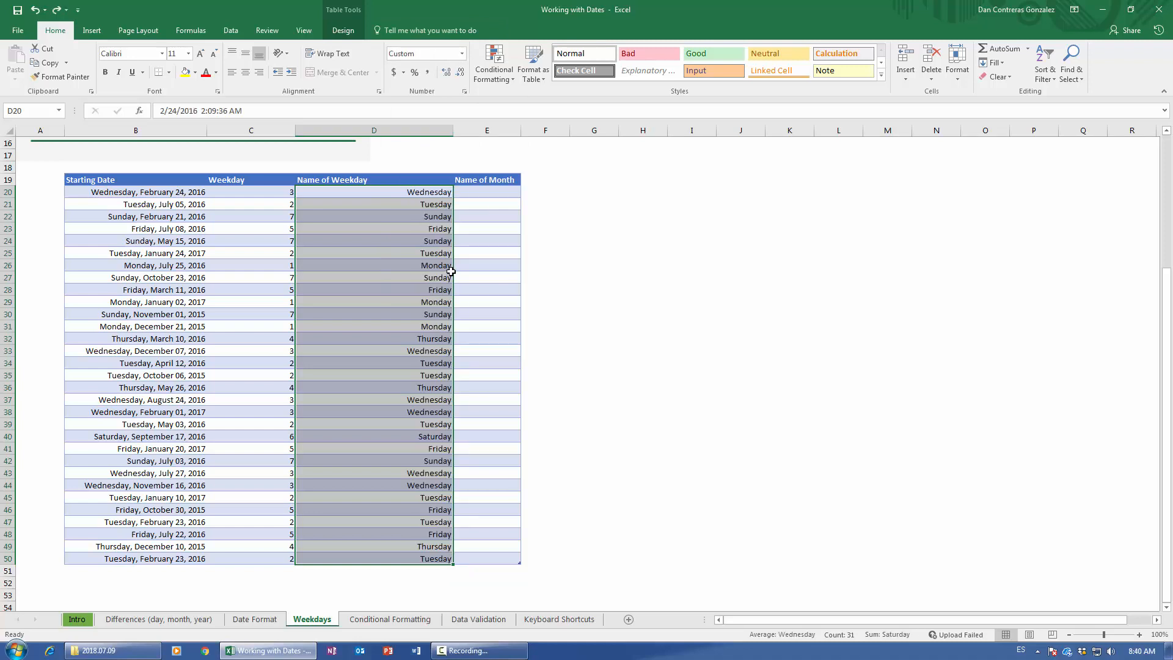
Clear the copied dates in D20:D50 and fill the Name of Weekday column with =TEXT([@[Starting Date]],"dddd").
{"action": "key", "text": "Delete"}
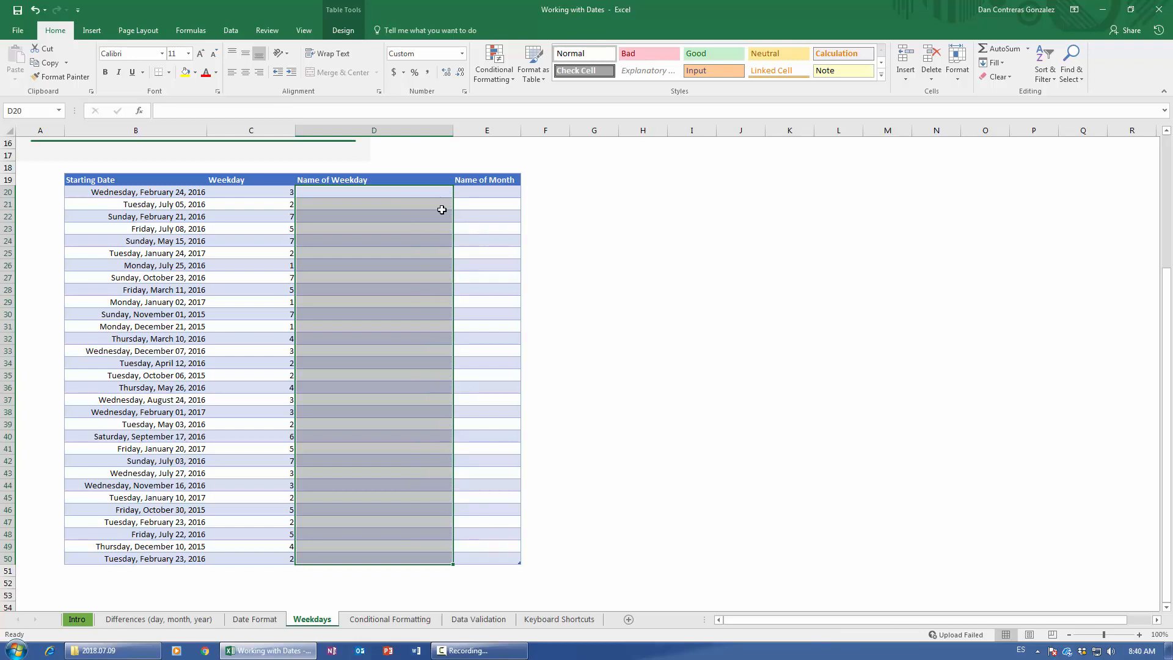
{"action": "left_click", "coordinate": [437, 196]}
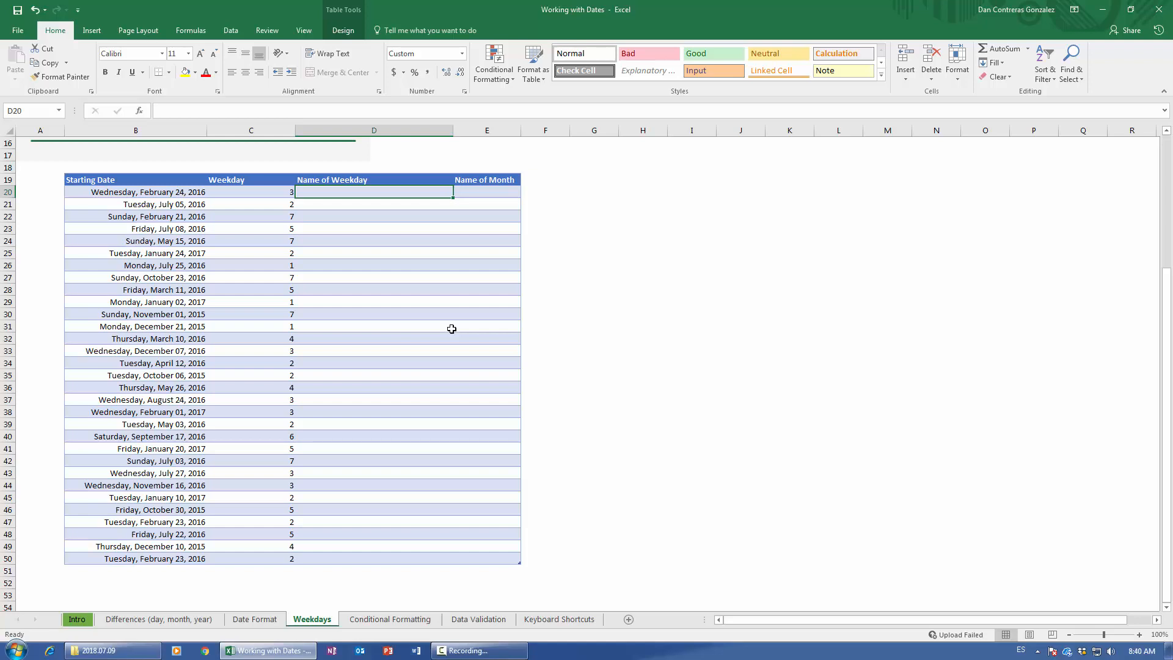
{"action": "type", "text": "="}
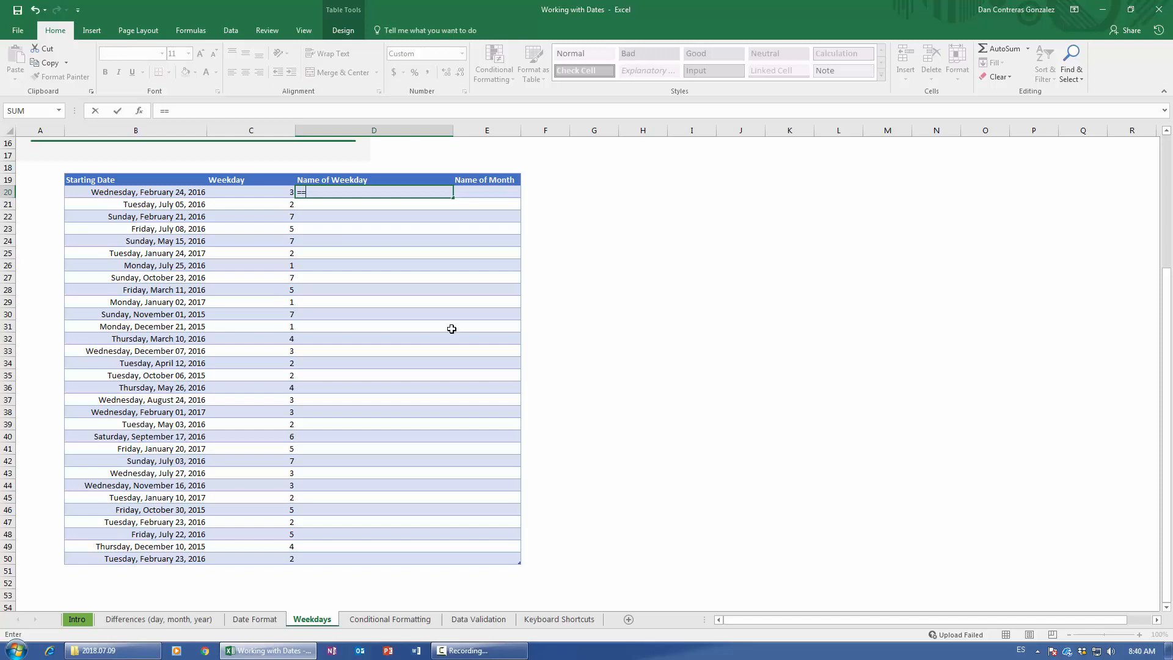
{"action": "type", "text": "text("}
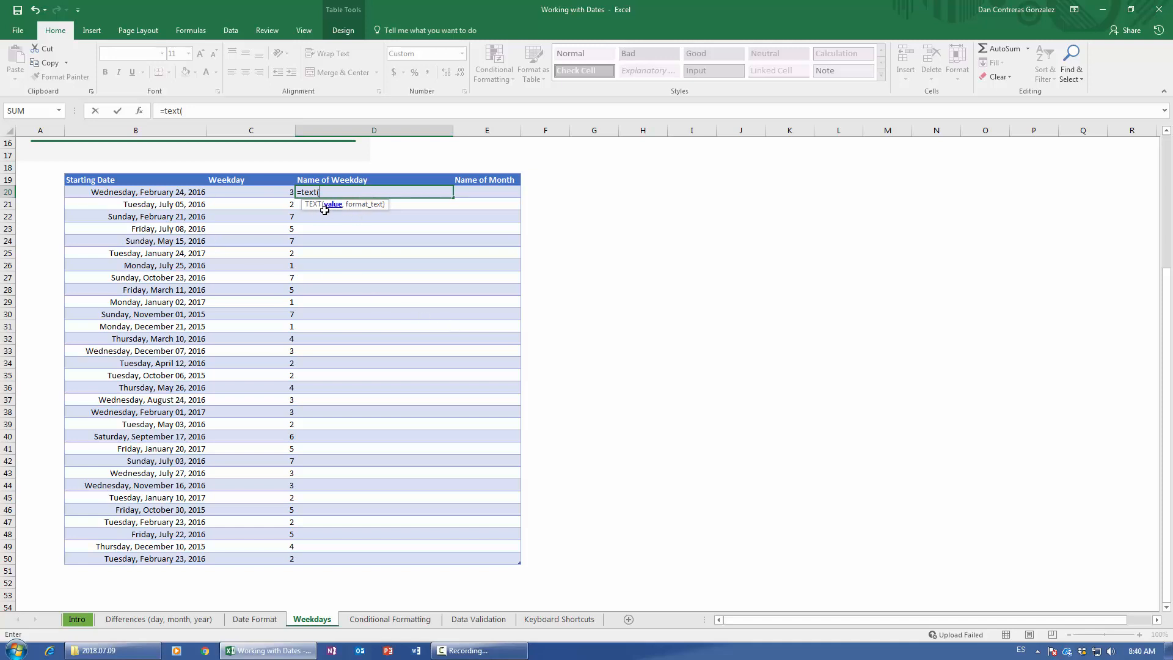
{"action": "left_click", "coordinate": [124, 191]}
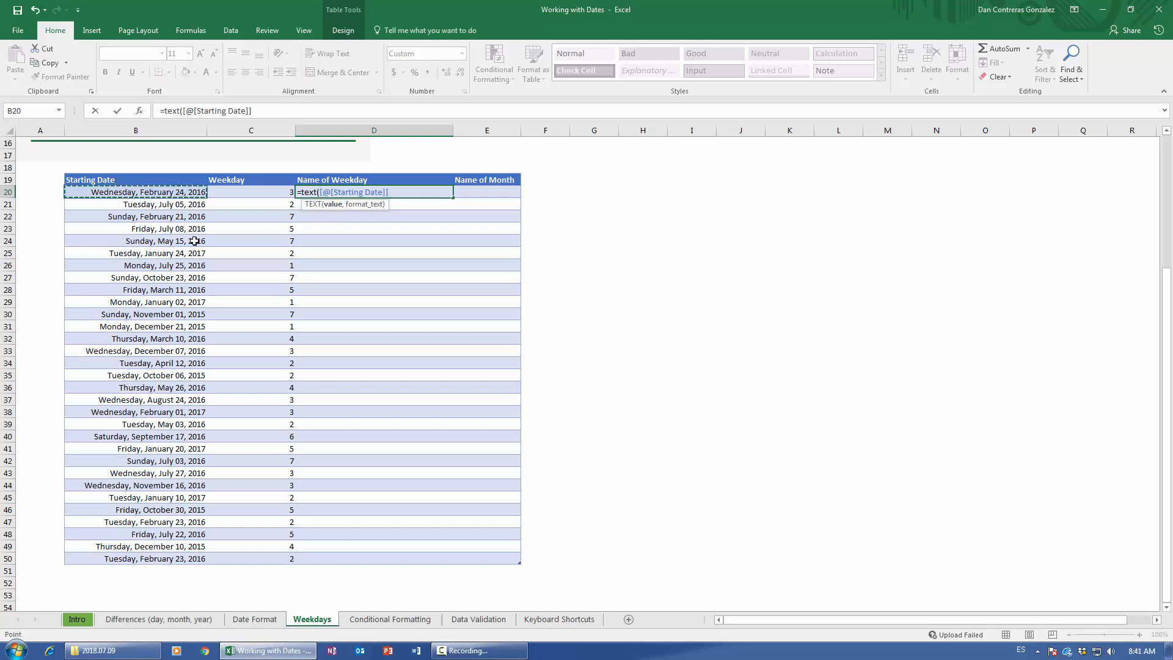
{"action": "type", "text": ",\""}
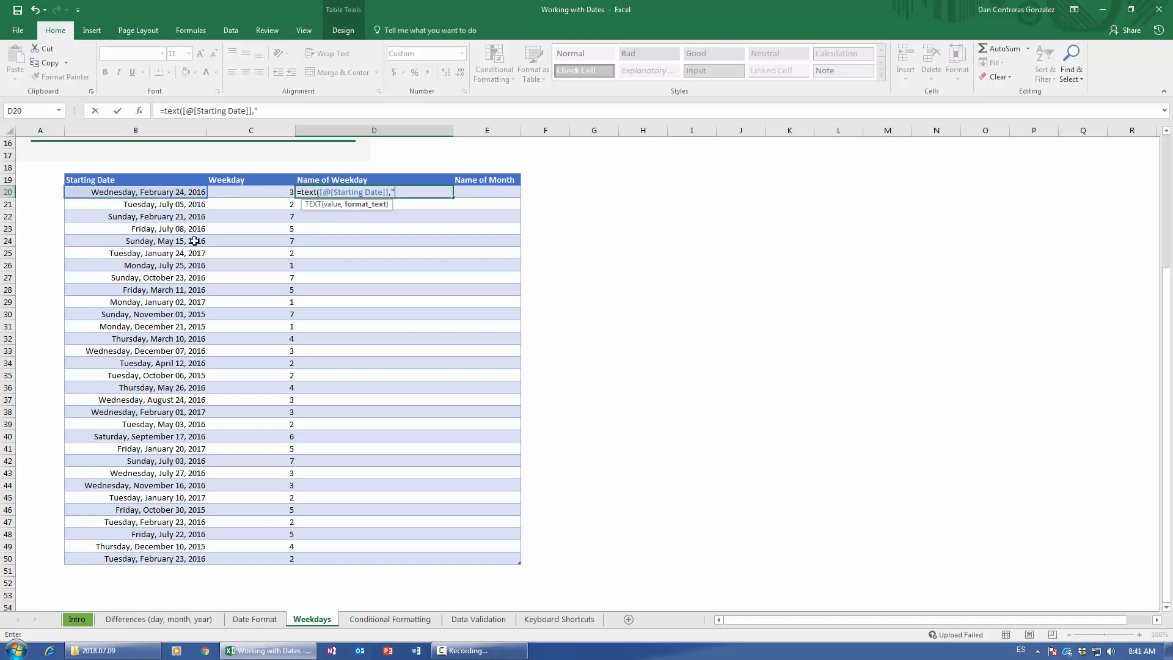
{"action": "type", "text": "dddd\""}
{"action": "type", "text": ")"}
{"action": "key", "text": "ctrl+Return"}
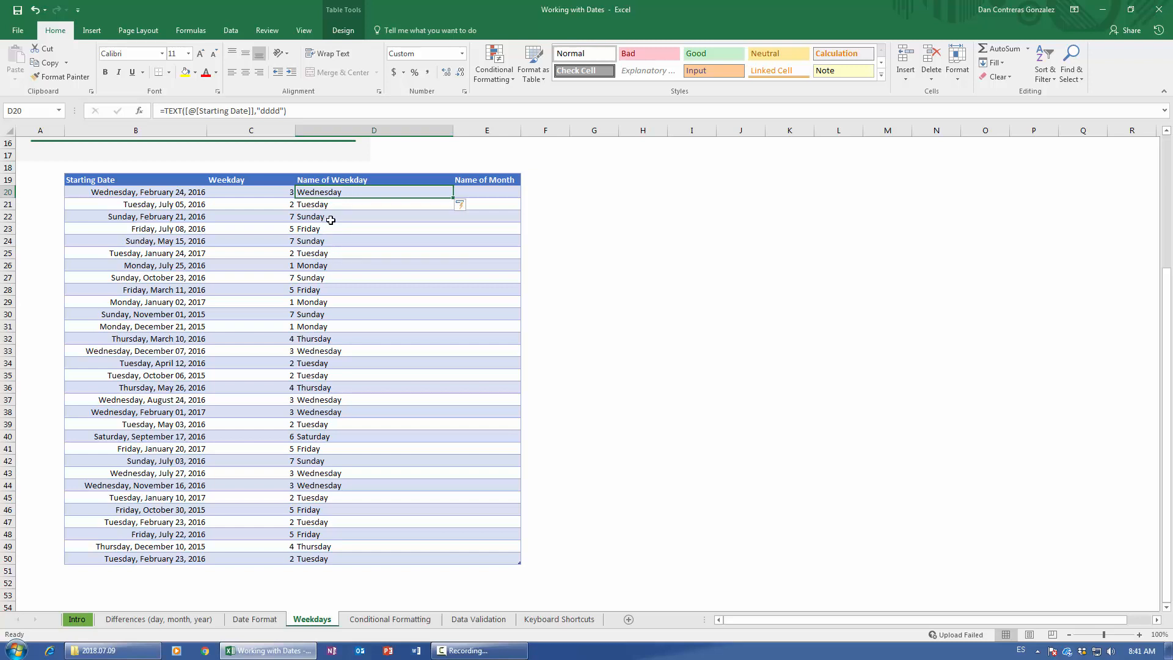
Fill the Name of Month column with the formula =TEXT([@[Starting Date]],"mmmm").
{"action": "left_click", "coordinate": [496, 191]}
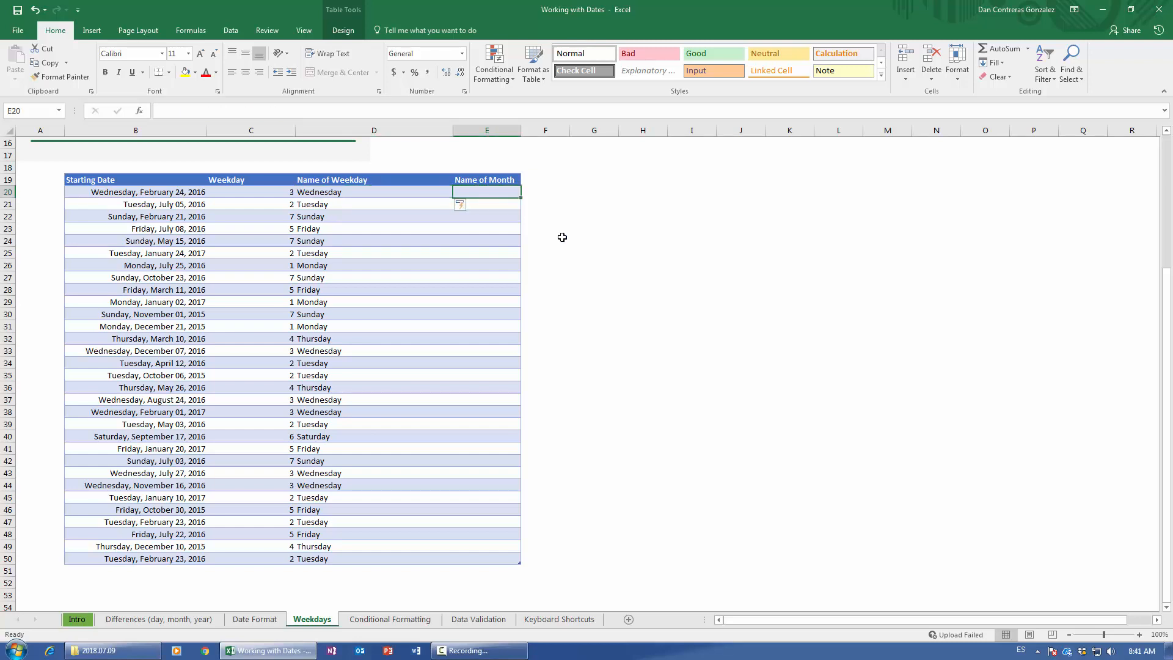
{"action": "type", "text": "="}
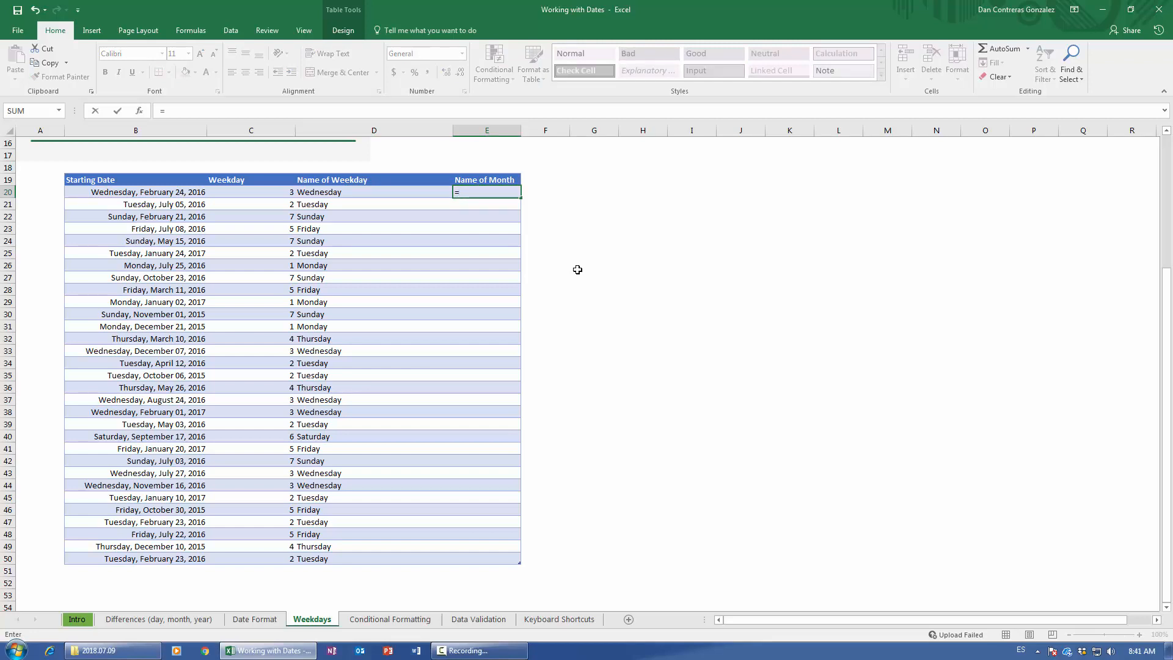
{"action": "type", "text": "text("}
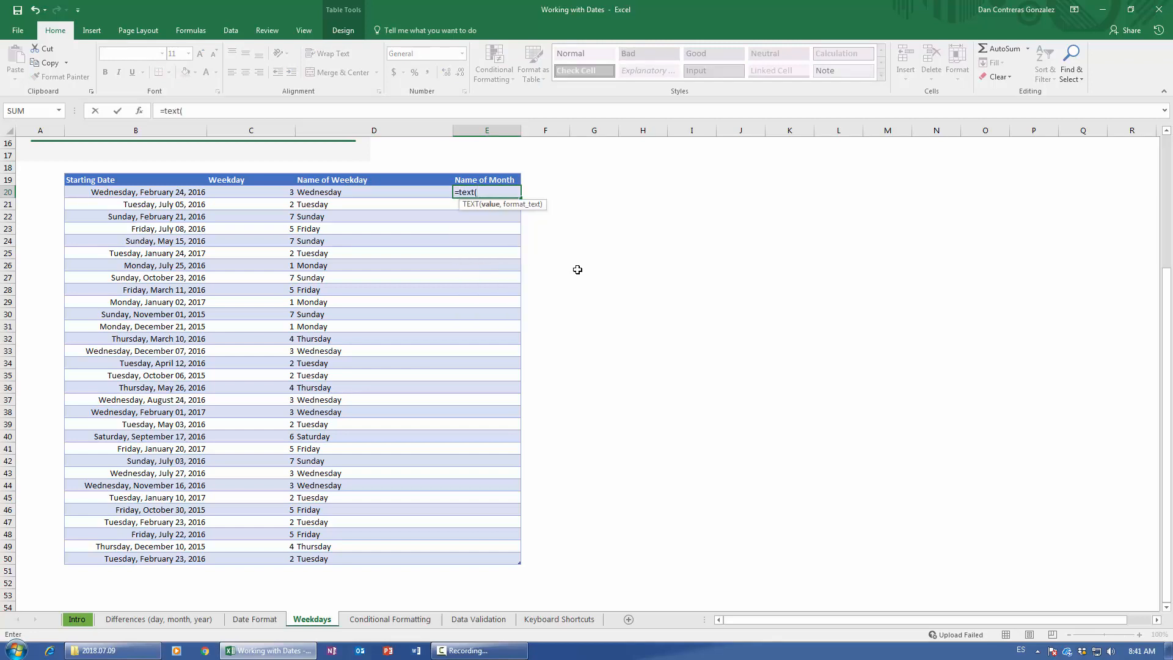
{"action": "left_click", "coordinate": [164, 192]}
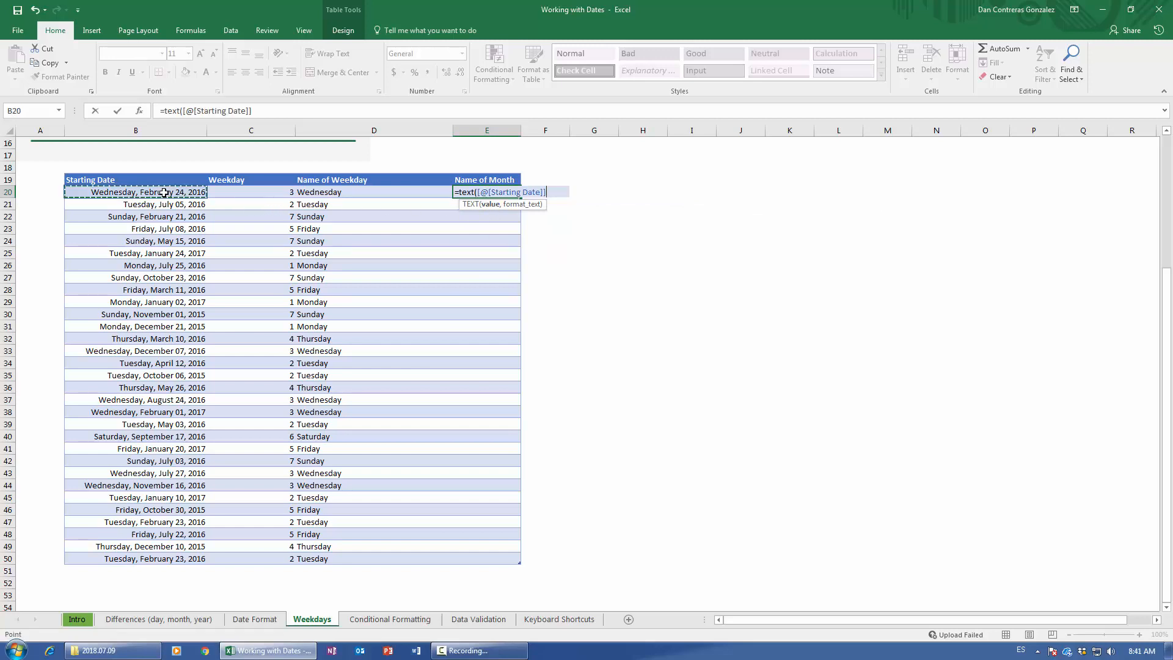
{"action": "type", "text": ",\""}
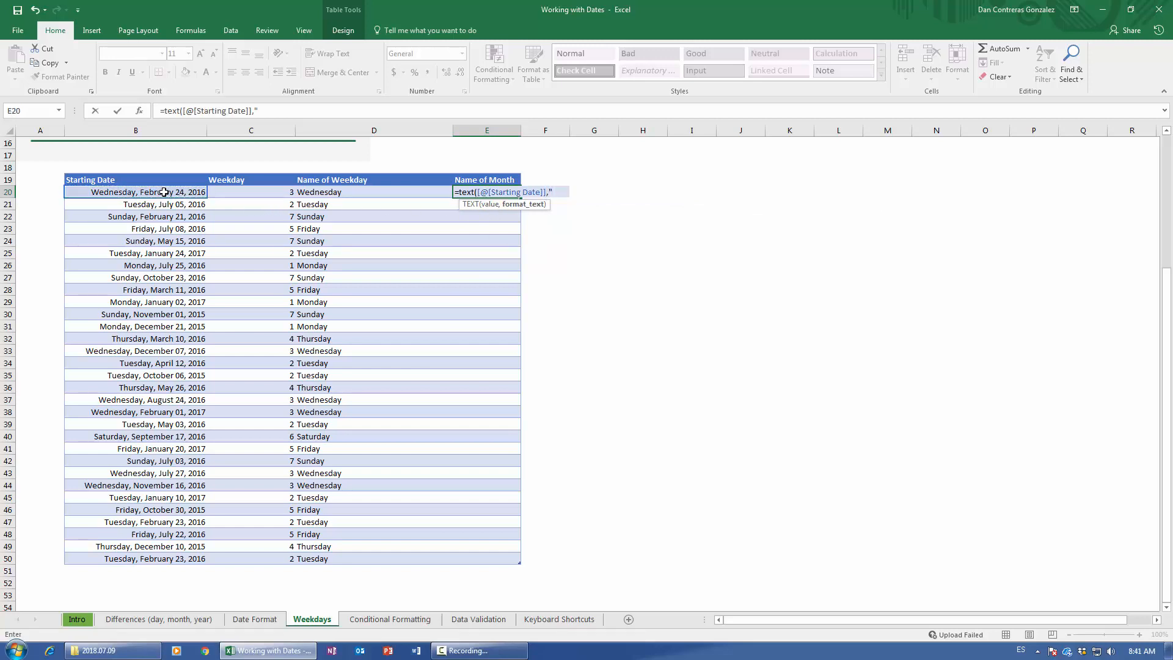
{"action": "type", "text": "mmmm\")"}
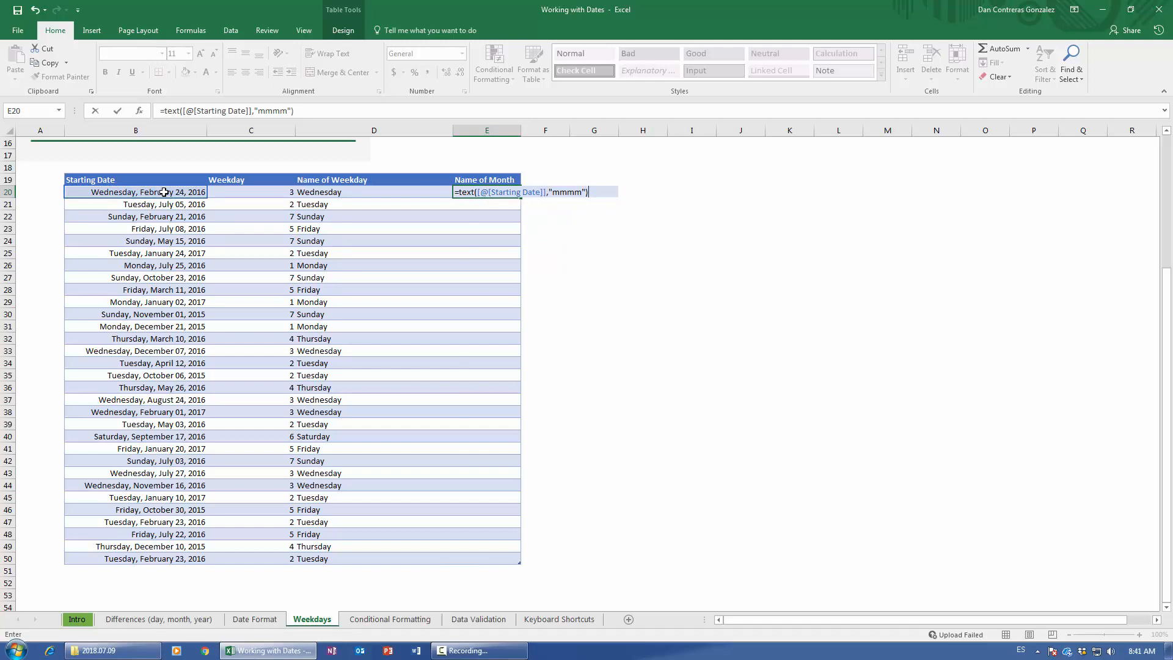
{"action": "key", "text": "Return"}
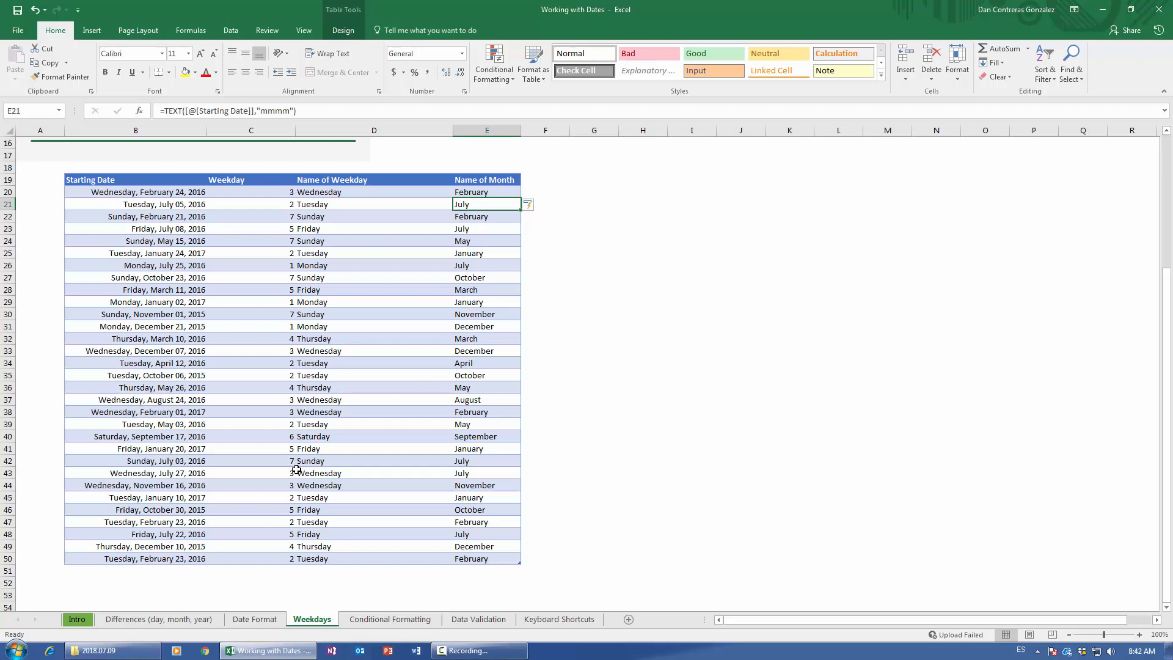
Go to the Conditional Formatting sheet and review its task instructions and the Starting Date table.
{"action": "left_click", "coordinate": [390, 619]}
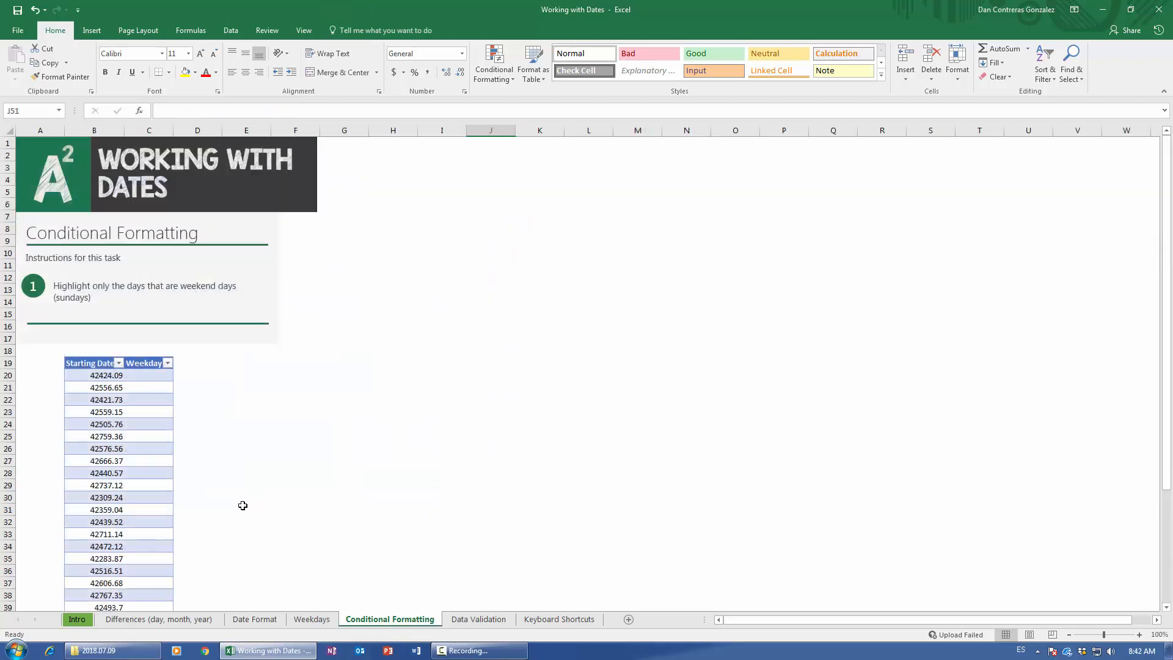
{"action": "scroll", "coordinate": [242, 505], "scroll_direction": "down", "scroll_amount": 3}
{"action": "scroll", "coordinate": [241, 506], "scroll_direction": "down", "scroll_amount": 5}
{"action": "scroll", "coordinate": [244, 477], "scroll_direction": "up", "scroll_amount": 5}
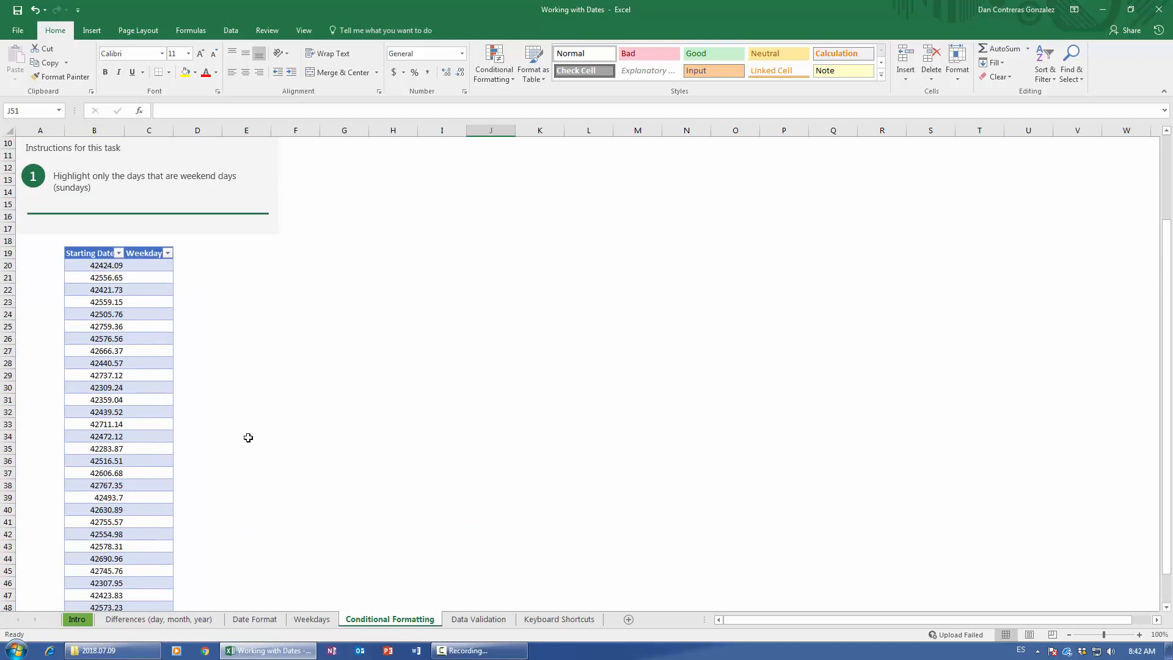
{"action": "scroll", "coordinate": [259, 482], "scroll_direction": "down", "scroll_amount": 4}
{"action": "scroll", "coordinate": [260, 483], "scroll_direction": "up", "scroll_amount": 5}
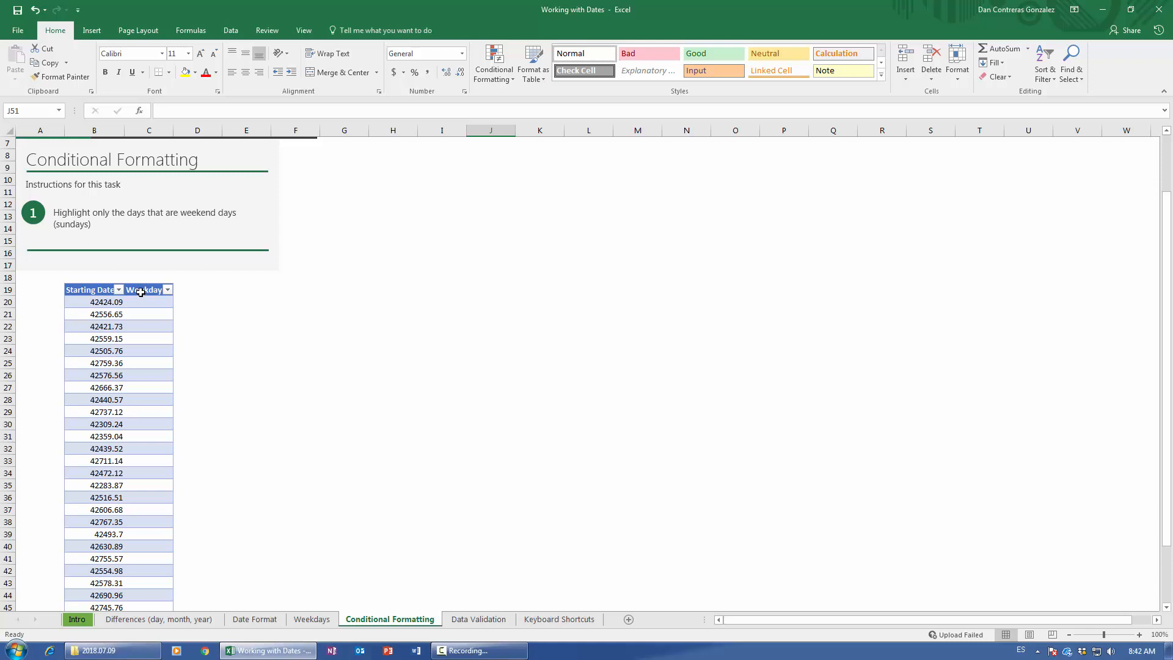
{"action": "scroll", "coordinate": [140, 292], "scroll_direction": "down", "scroll_amount": 4}
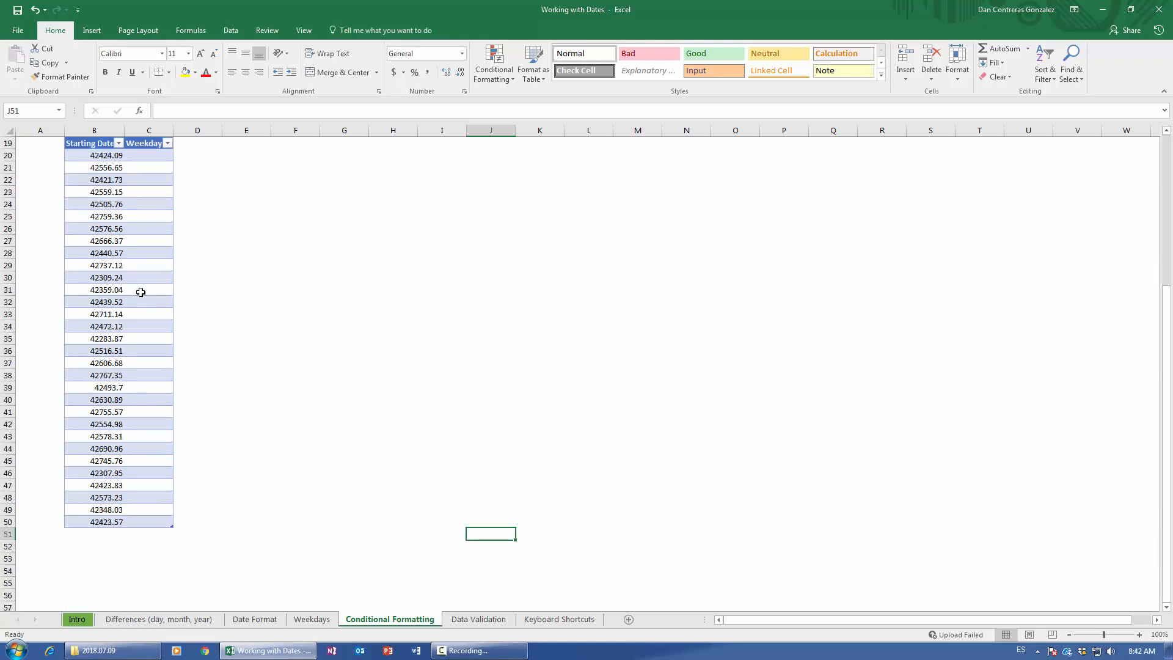
{"action": "scroll", "coordinate": [137, 314], "scroll_direction": "up", "scroll_amount": 2}
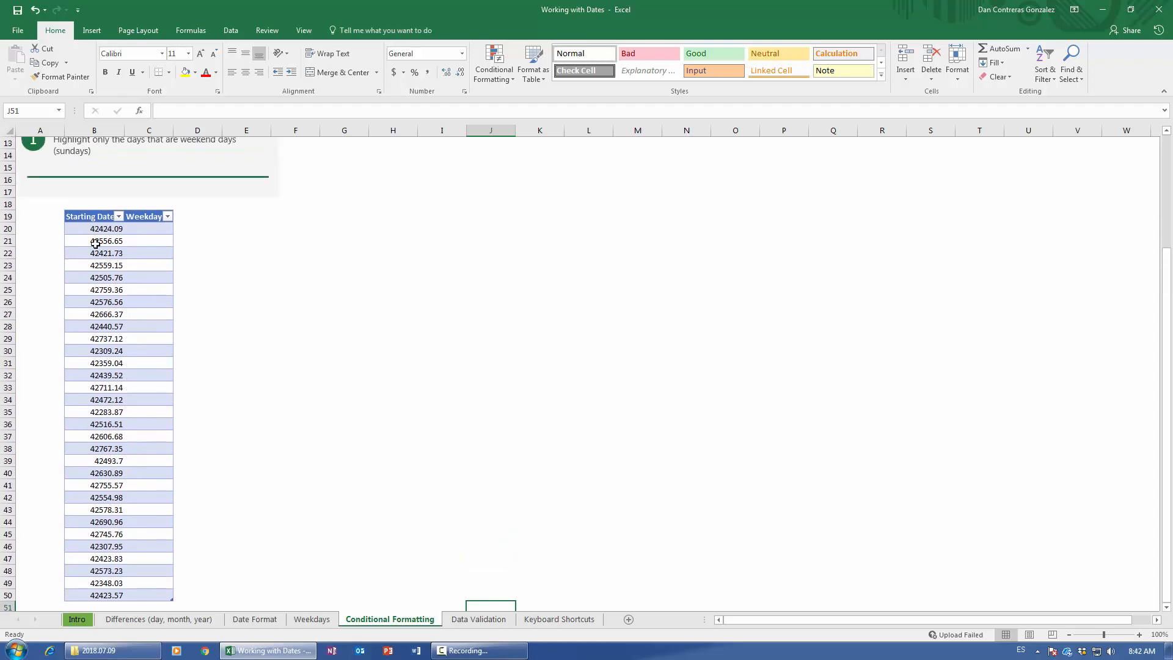
Apply the Short Date format to the Starting Date values in B20:B50.
{"action": "left_click", "coordinate": [95, 229]}
{"action": "key", "text": "ctrl+shift+Down"}
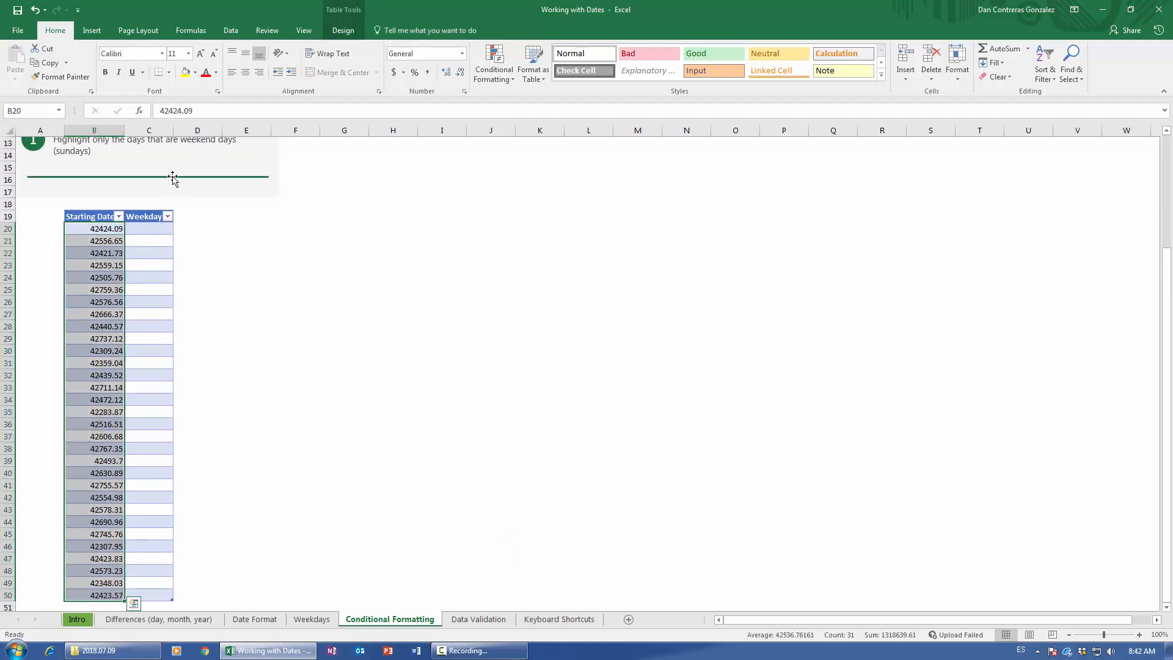
{"action": "left_click", "coordinate": [462, 54]}
{"action": "left_click", "coordinate": [443, 184]}
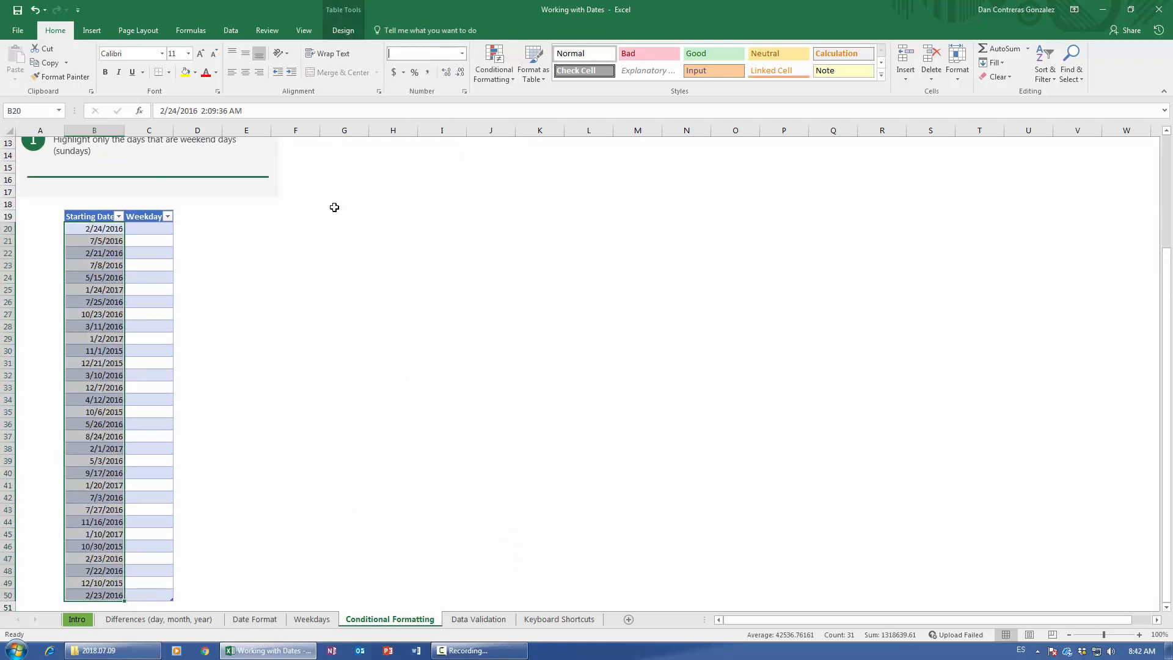
Fill the Weekday column with the formula =WEEKDAY([@[Starting Date]],2), starting in C20.
{"action": "left_click", "coordinate": [173, 228]}
{"action": "left_click", "coordinate": [165, 227]}
{"action": "type", "text": "="}
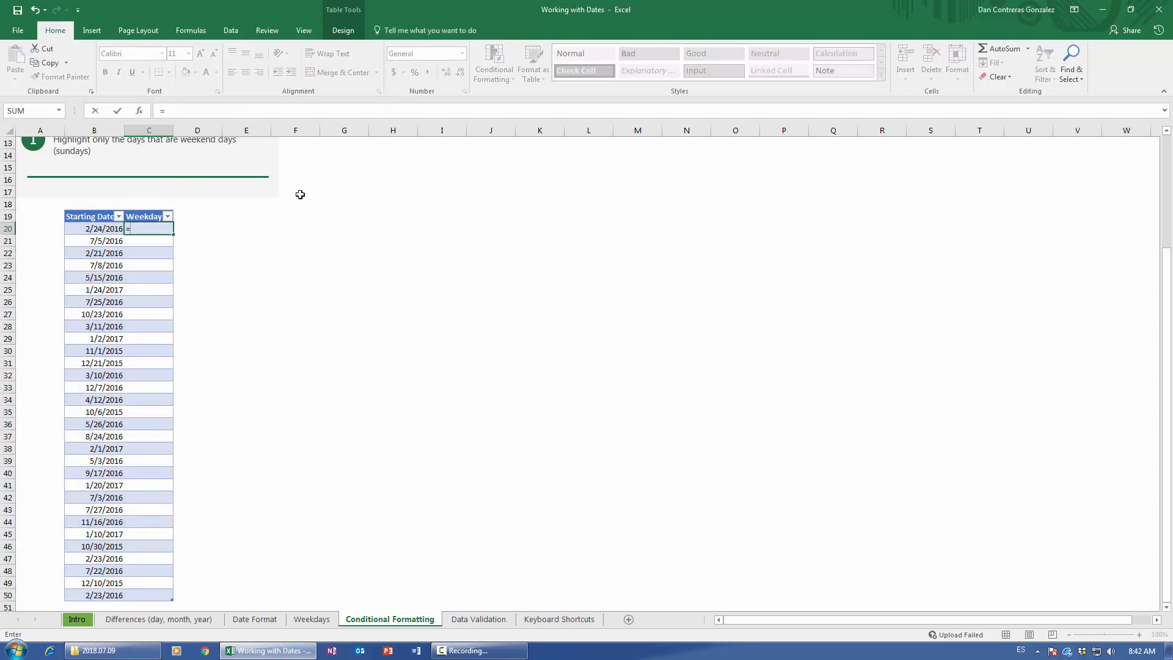
{"action": "type", "text": "wee"}
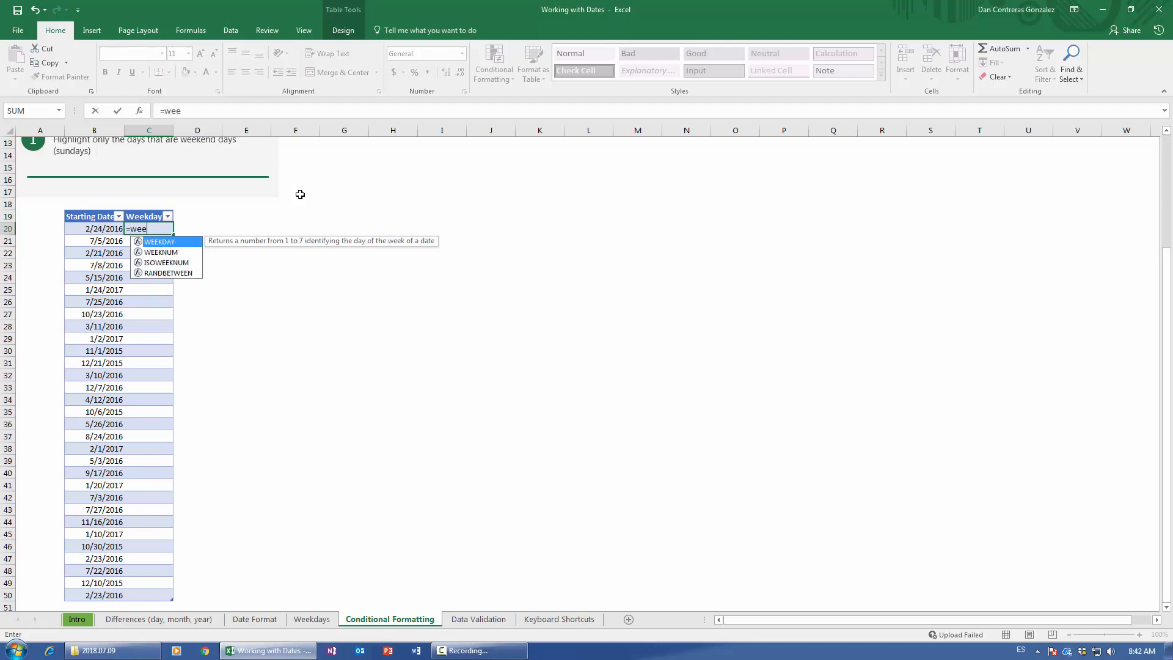
{"action": "key", "text": "Tab"}
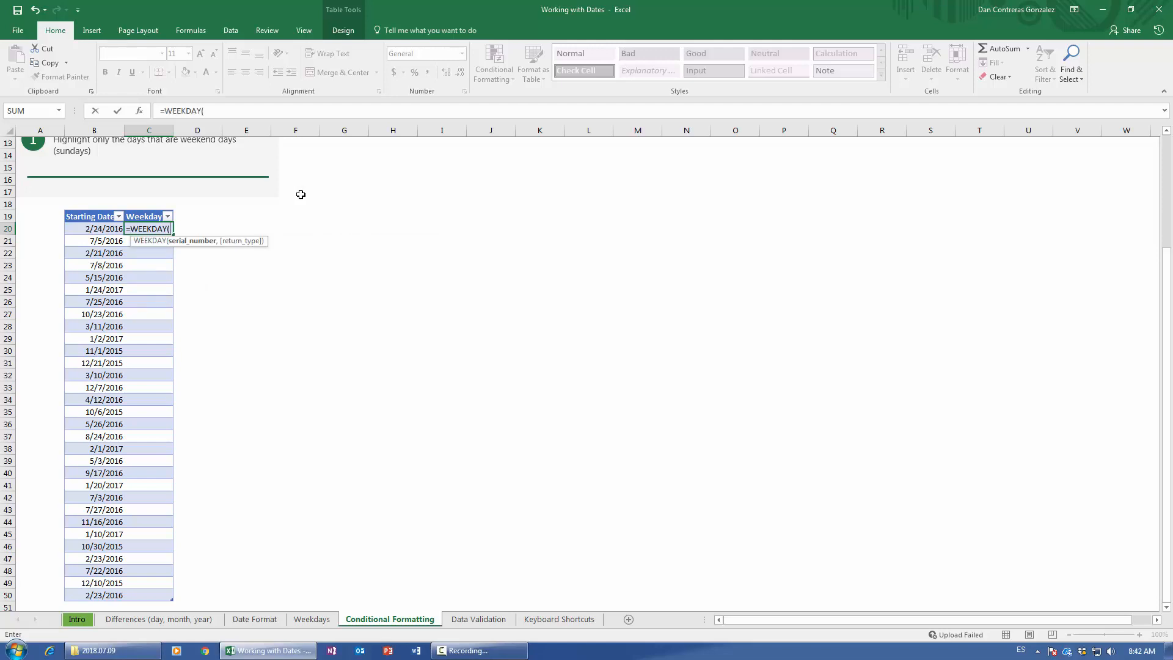
{"action": "key", "text": "Left"}
{"action": "type", "text": ","}
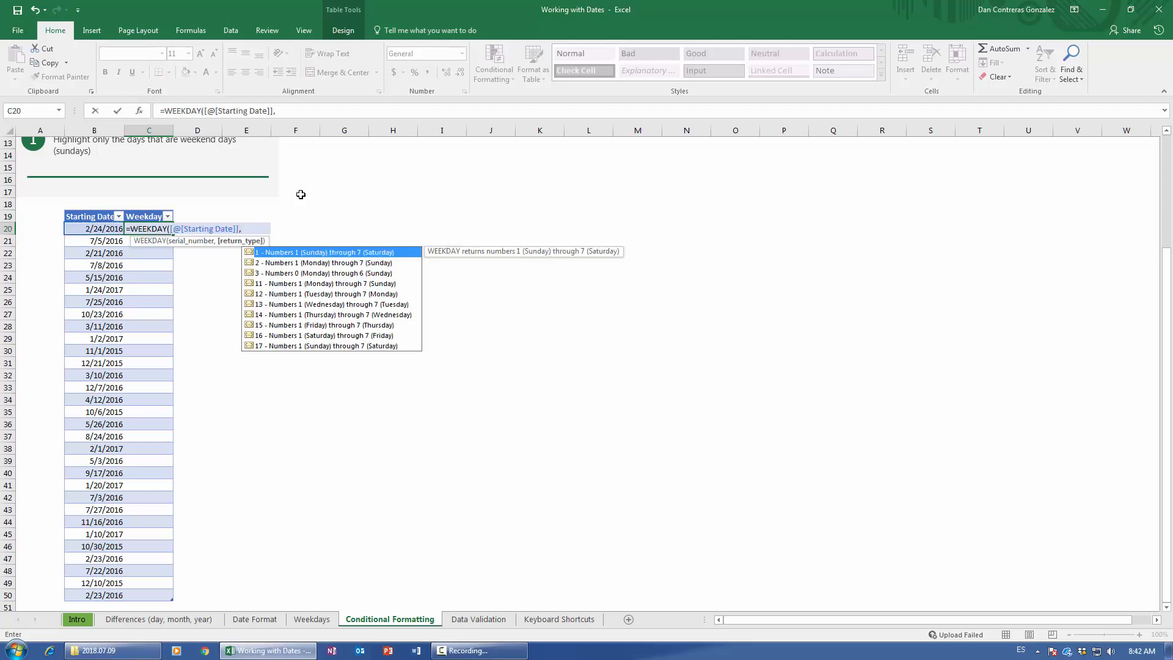
{"action": "type", "text": "2)"}
{"action": "key", "text": "Return"}
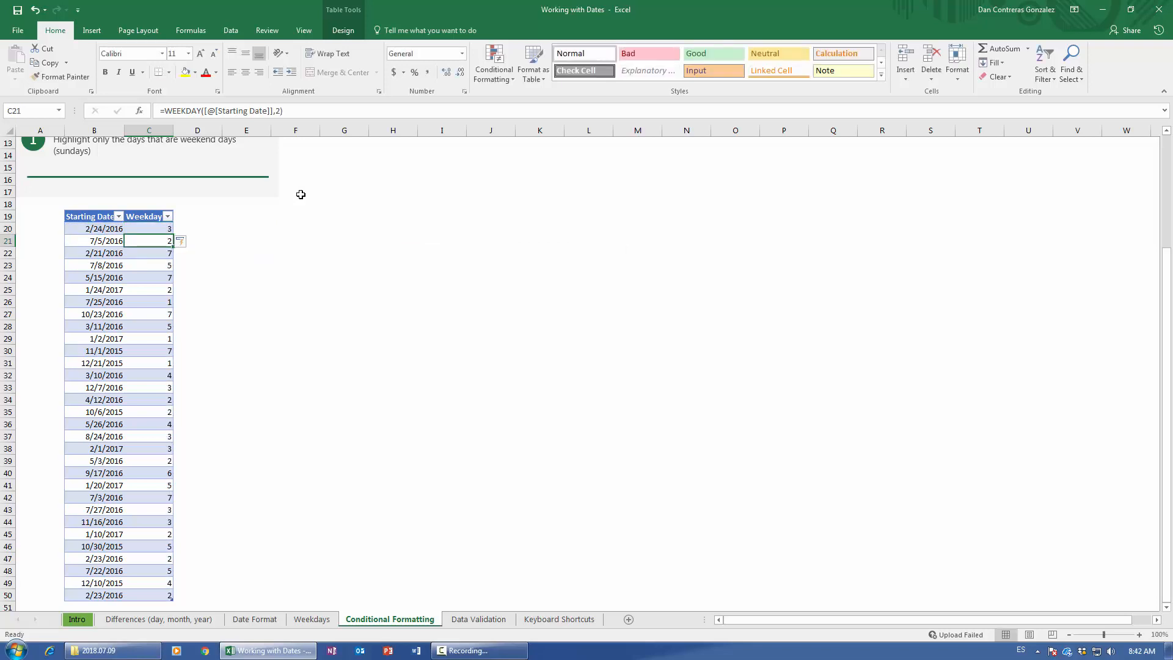
Apply the Long Date format to B20:B50 and widen the Starting Date and Weekday columns so the full dates fit.
{"action": "left_click", "coordinate": [147, 227]}
{"action": "left_click_drag", "start_coordinate": [125, 131], "coordinate": [227, 130]}
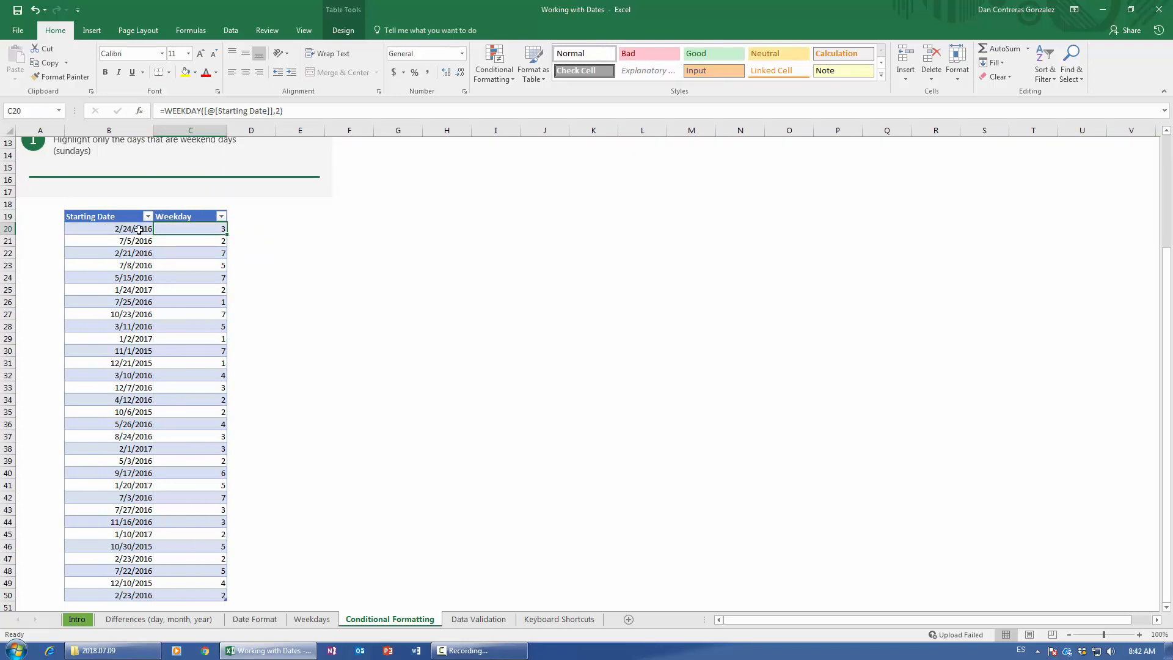
{"action": "left_click", "coordinate": [138, 230]}
{"action": "key", "text": "ctrl+shift+Down"}
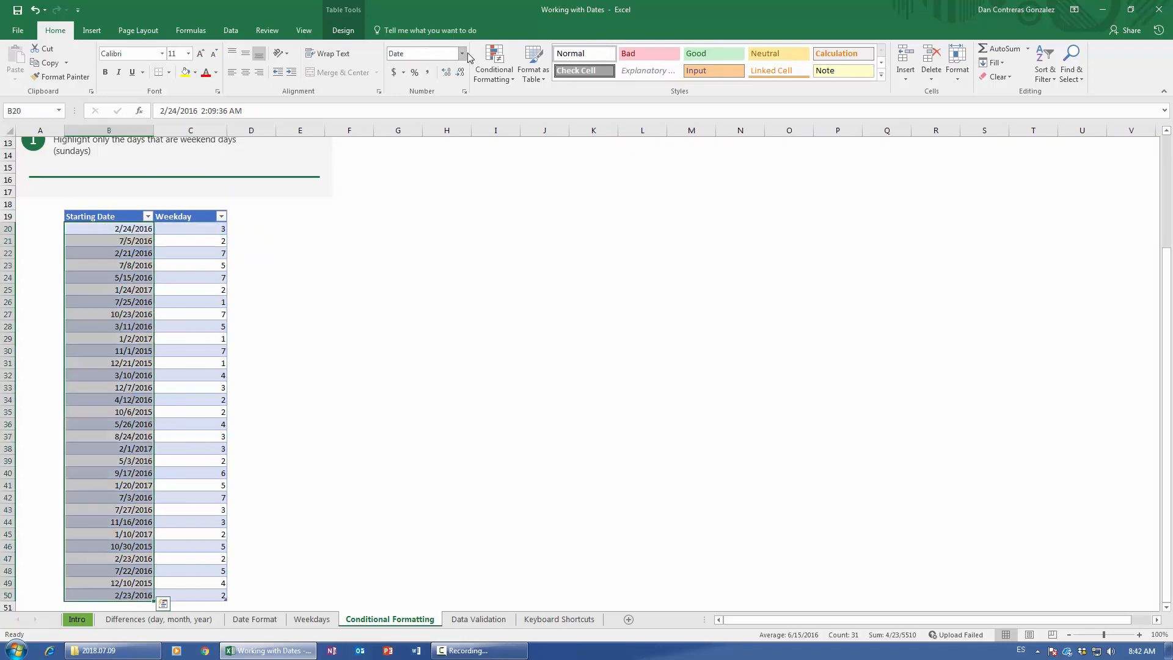
{"action": "left_click", "coordinate": [463, 54]}
{"action": "left_click", "coordinate": [428, 217]}
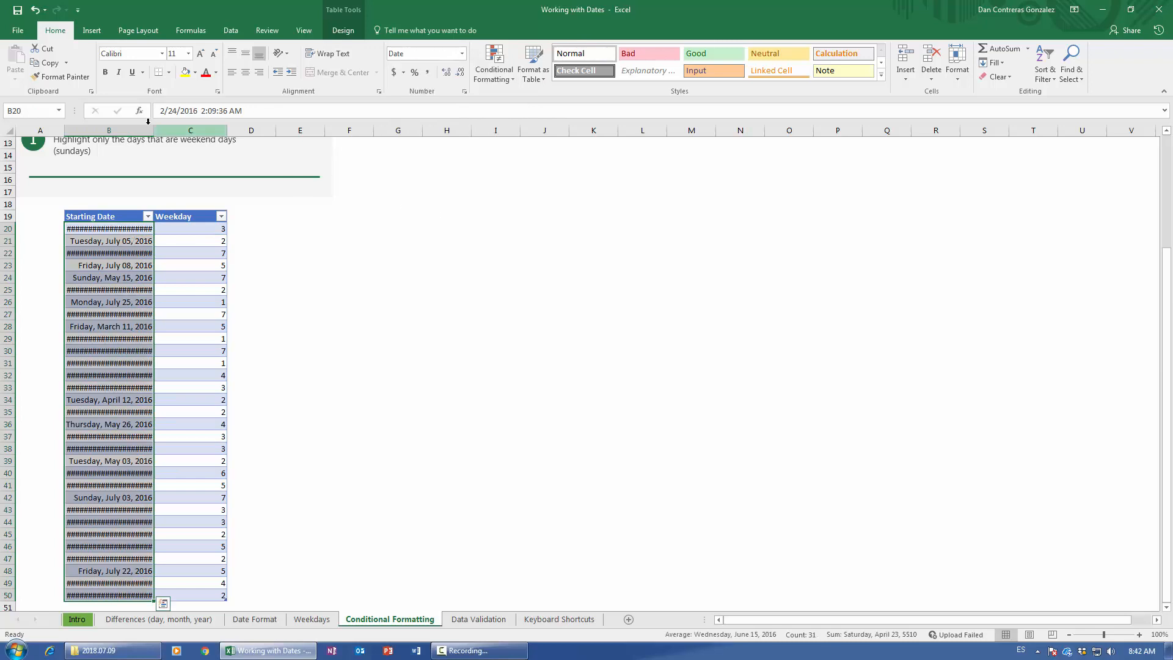
{"action": "left_click_drag", "start_coordinate": [154, 126], "coordinate": [221, 127]}
{"action": "left_click", "coordinate": [184, 301]}
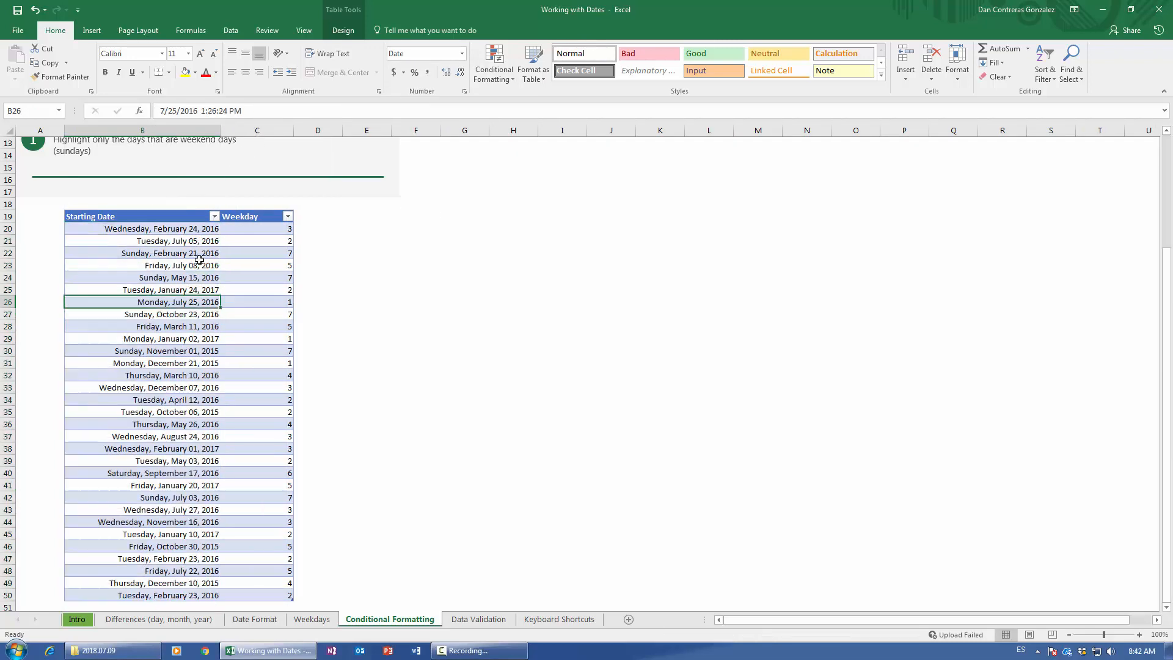
Start a new conditional formatting rule for the Starting Date values in B20:B50, using a formula to determine which cells to format.
{"action": "scroll", "coordinate": [168, 312], "scroll_direction": "up", "scroll_amount": 4}
{"action": "left_click", "coordinate": [163, 372]}
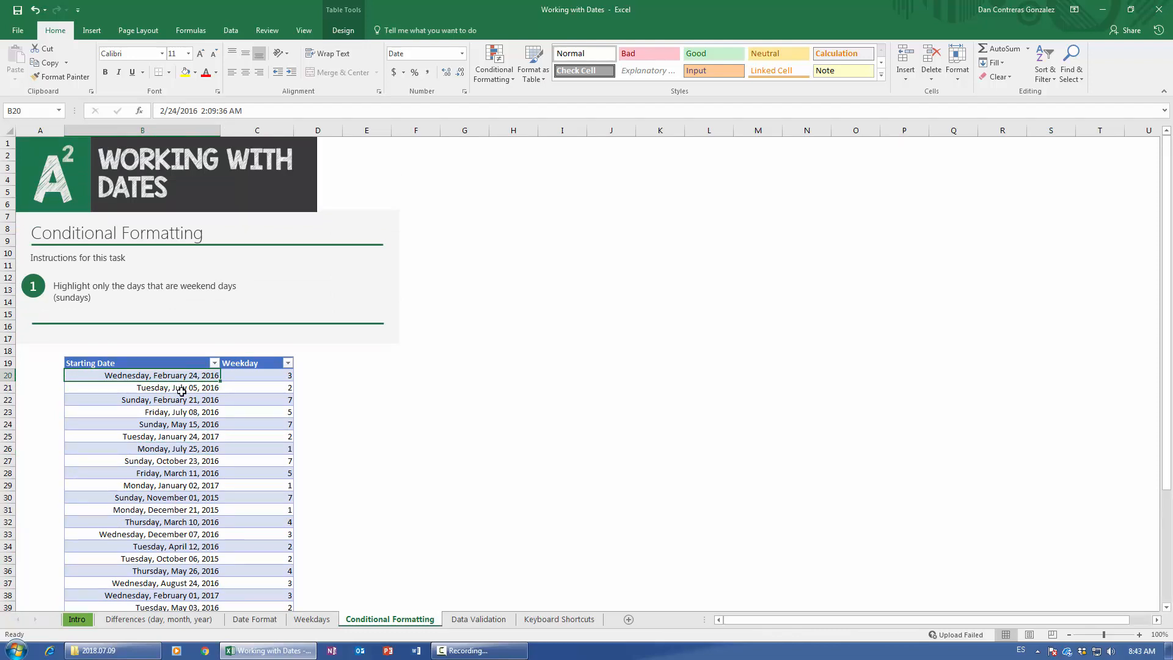
{"action": "scroll", "coordinate": [171, 465], "scroll_direction": "down", "scroll_amount": 6}
{"action": "scroll", "coordinate": [163, 489], "scroll_direction": "up", "scroll_amount": 3}
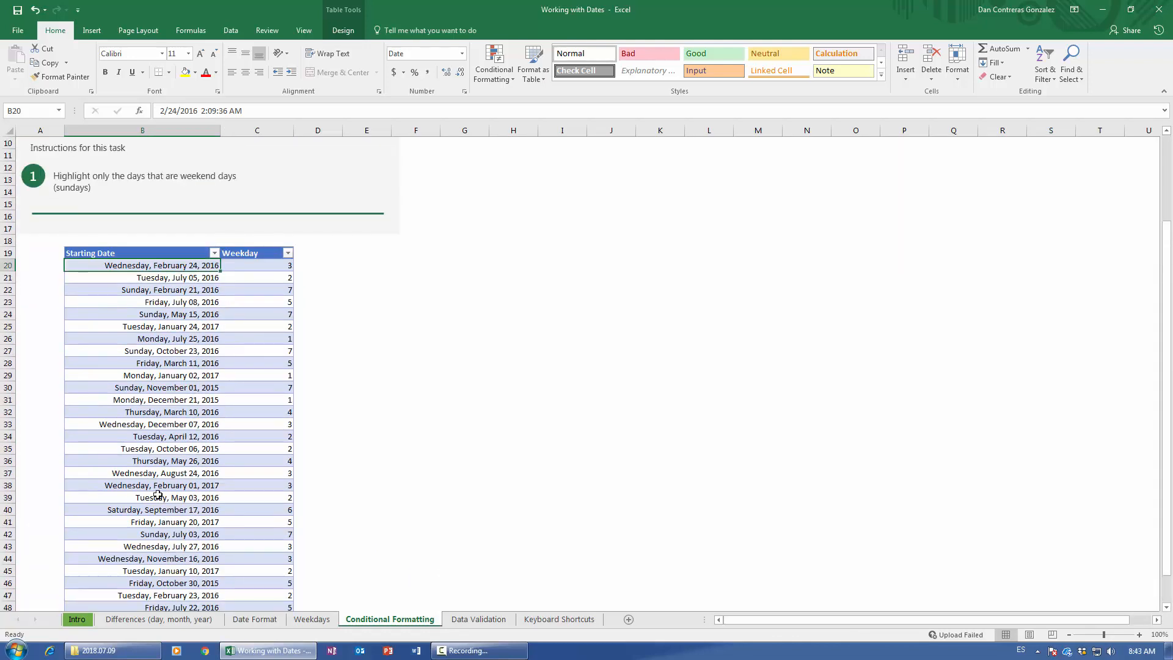
{"action": "scroll", "coordinate": [155, 474], "scroll_direction": "down", "scroll_amount": 1}
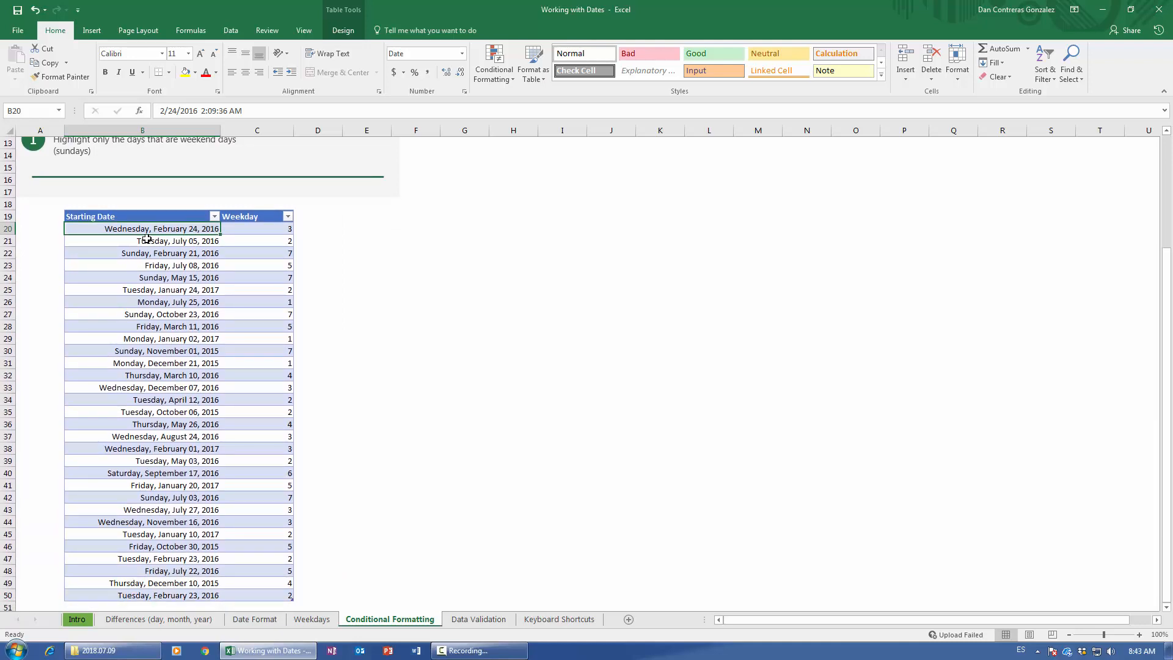
{"action": "key", "text": "ctrl+shift+Down"}
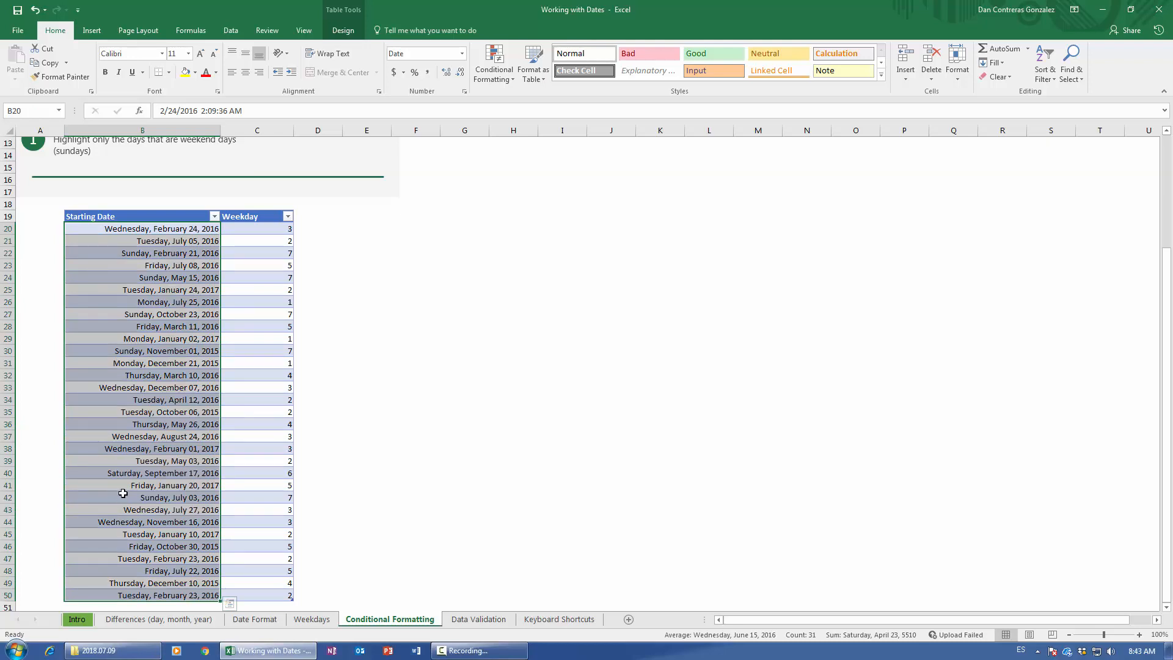
{"action": "left_click", "coordinate": [494, 77]}
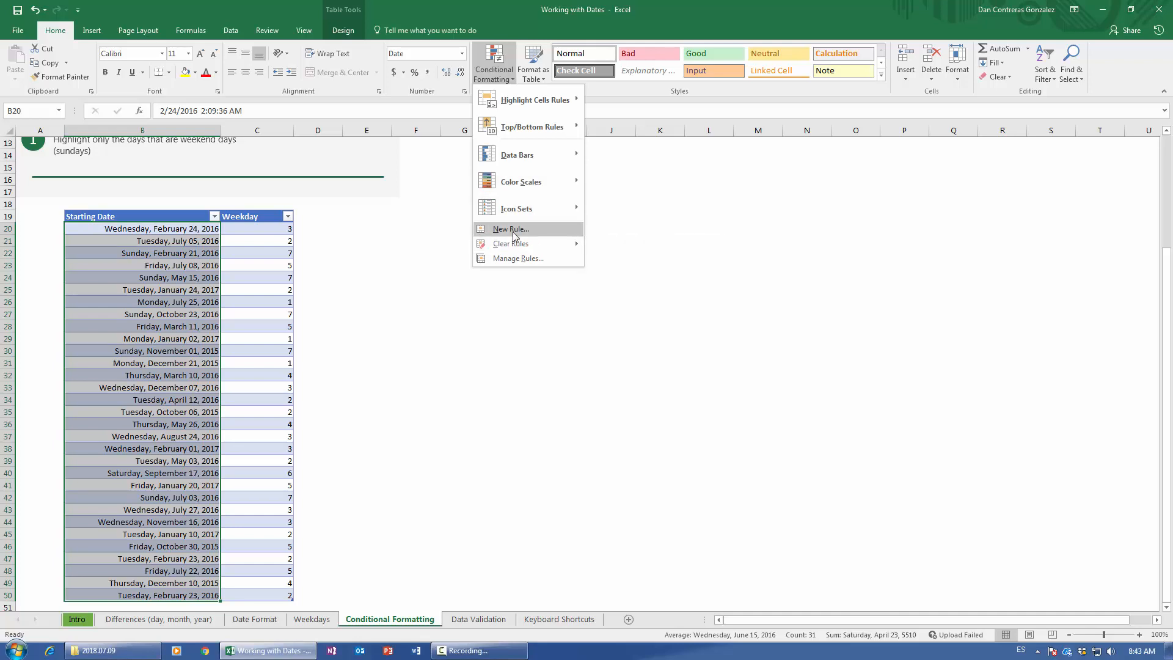
{"action": "left_click", "coordinate": [512, 233]}
{"action": "left_click_drag", "start_coordinate": [484, 203], "coordinate": [447, 203]}
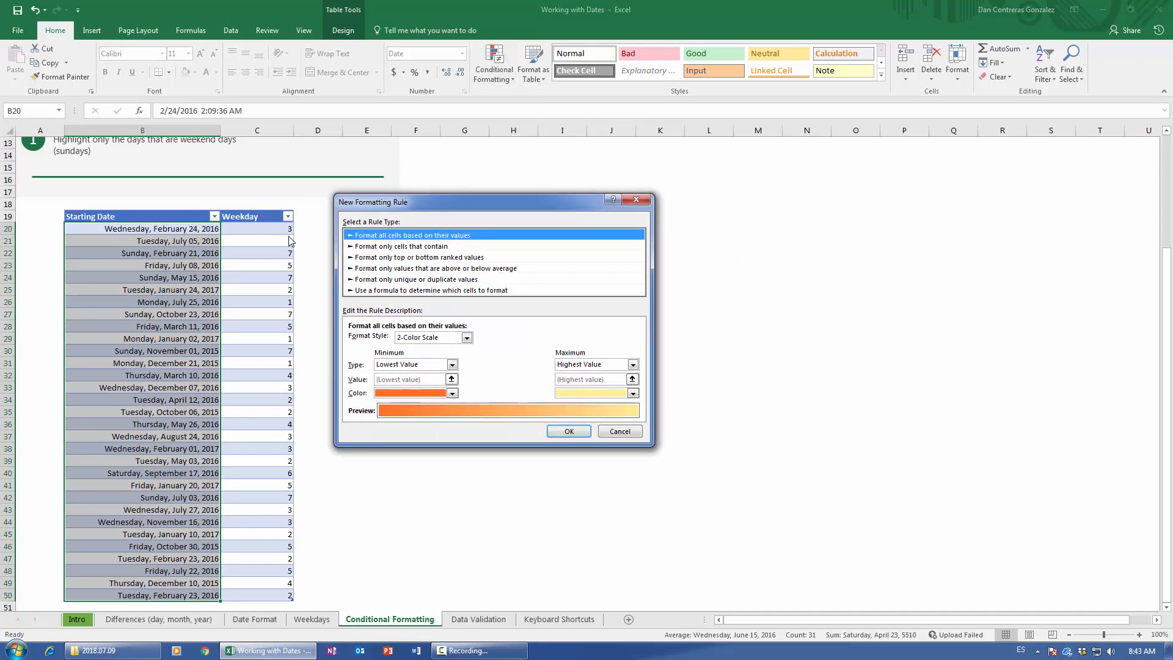
{"action": "left_click", "coordinate": [394, 291]}
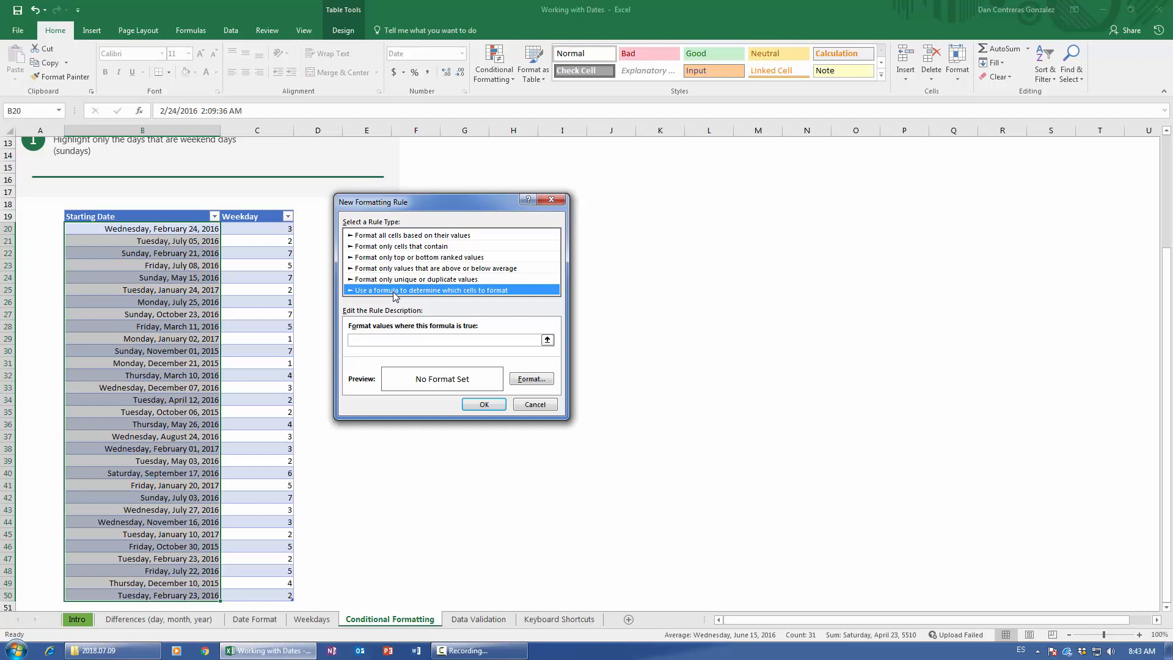
Enter =weekday(B20,2)=7 as the rule's formula, with B20 as a relative reference.
{"action": "left_click", "coordinate": [411, 339]}
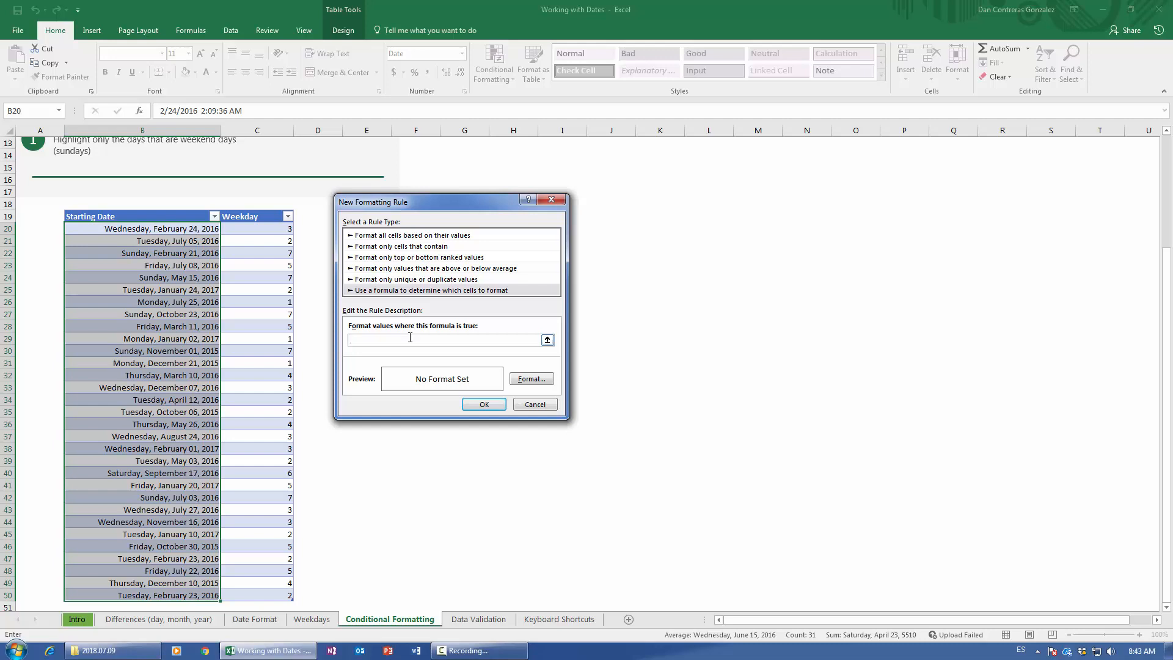
{"action": "left_click", "coordinate": [410, 338]}
{"action": "type", "text": "weekday("}
{"action": "left_click", "coordinate": [174, 230]}
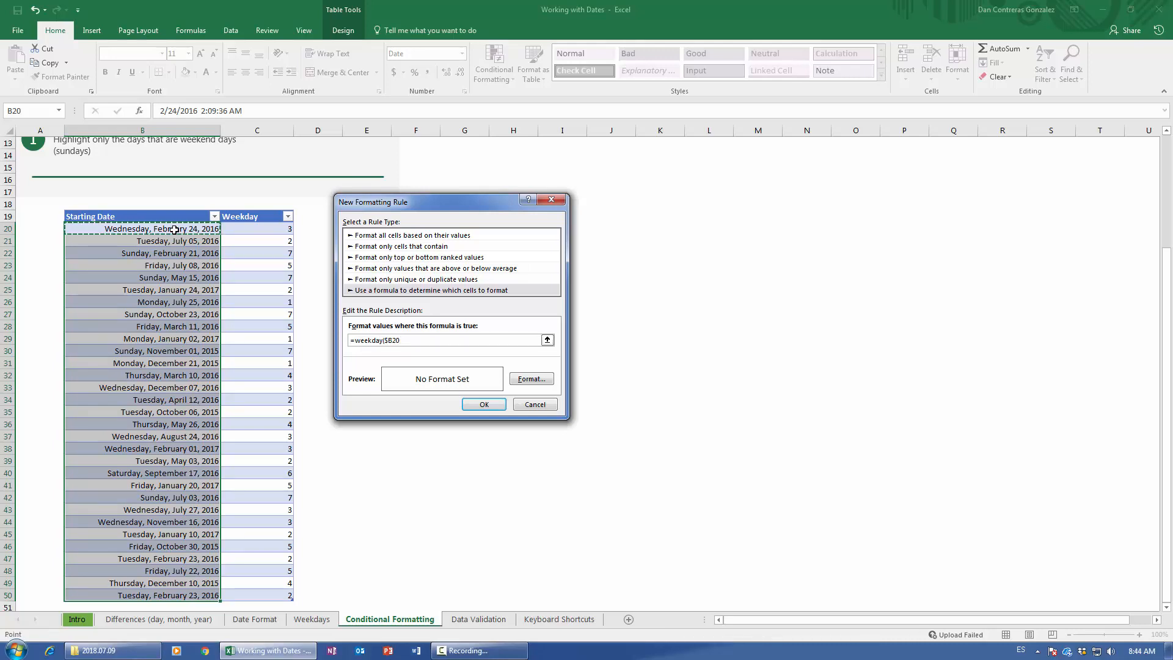
{"action": "key", "text": "F4"}
{"action": "key", "text": "F4"}
{"action": "type", "text": ",2"}
{"action": "type", "text": "7"}
Give the rule a solid green background fill and apply it to the Starting Date values.
{"action": "left_click", "coordinate": [531, 379]}
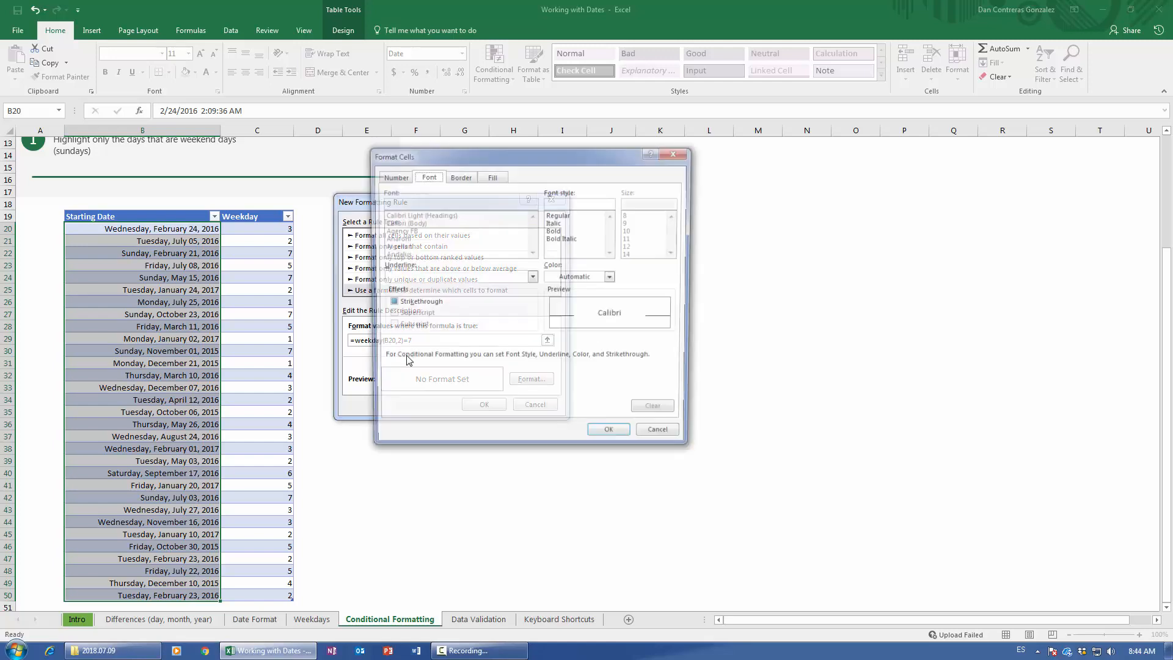
{"action": "left_click", "coordinate": [485, 179]}
{"action": "left_click", "coordinate": [490, 220]}
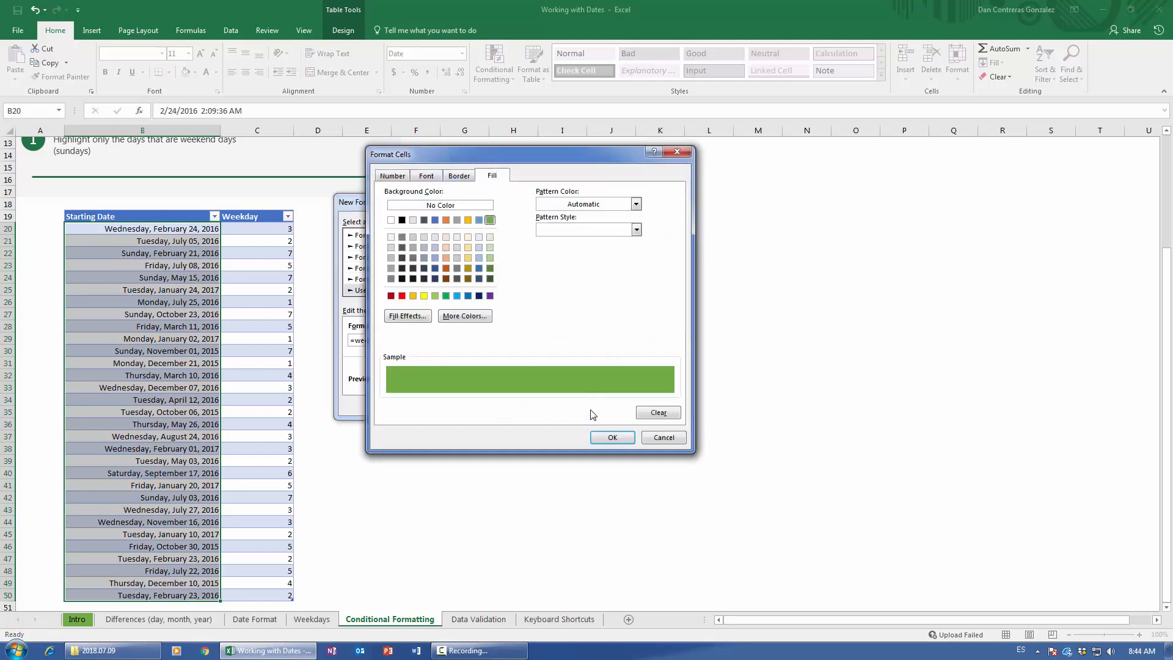
{"action": "left_click", "coordinate": [611, 441]}
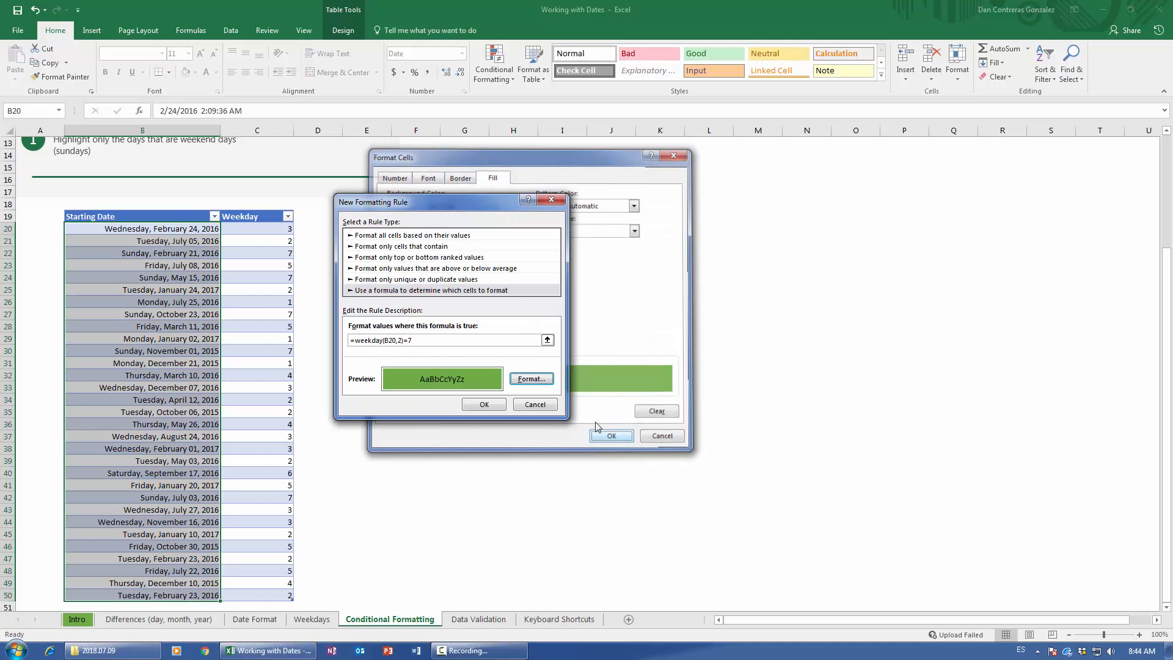
{"action": "left_click", "coordinate": [484, 404]}
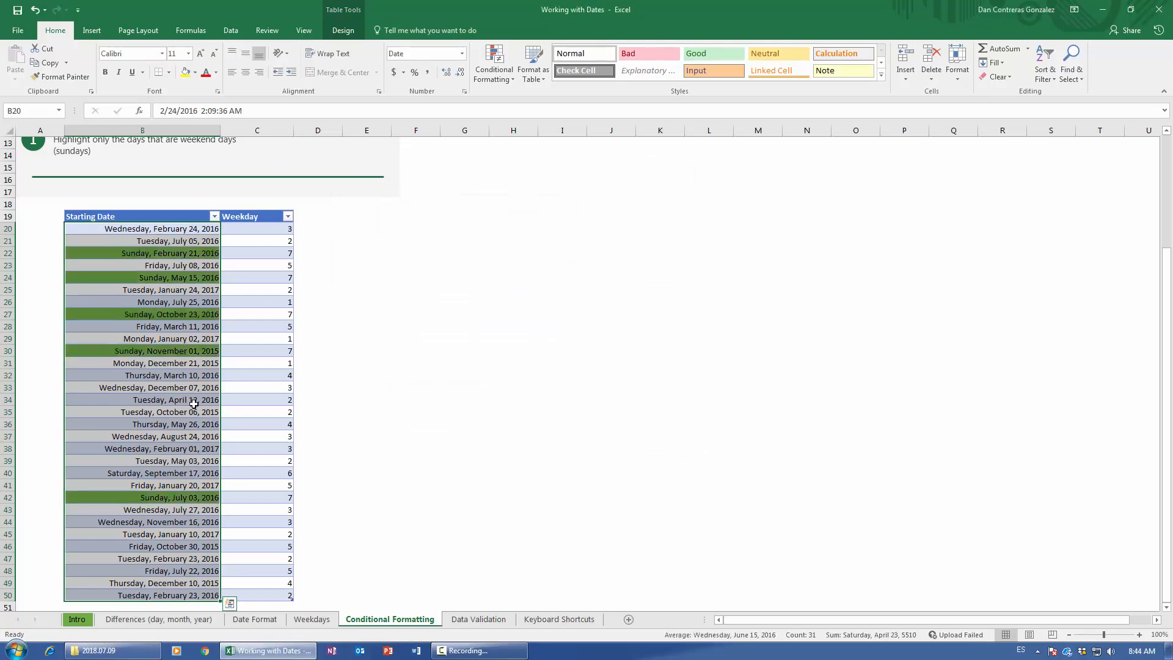
Check the highlighted Starting Date cells against their weekday names and review the task instructions.
{"action": "left_click", "coordinate": [165, 239]}
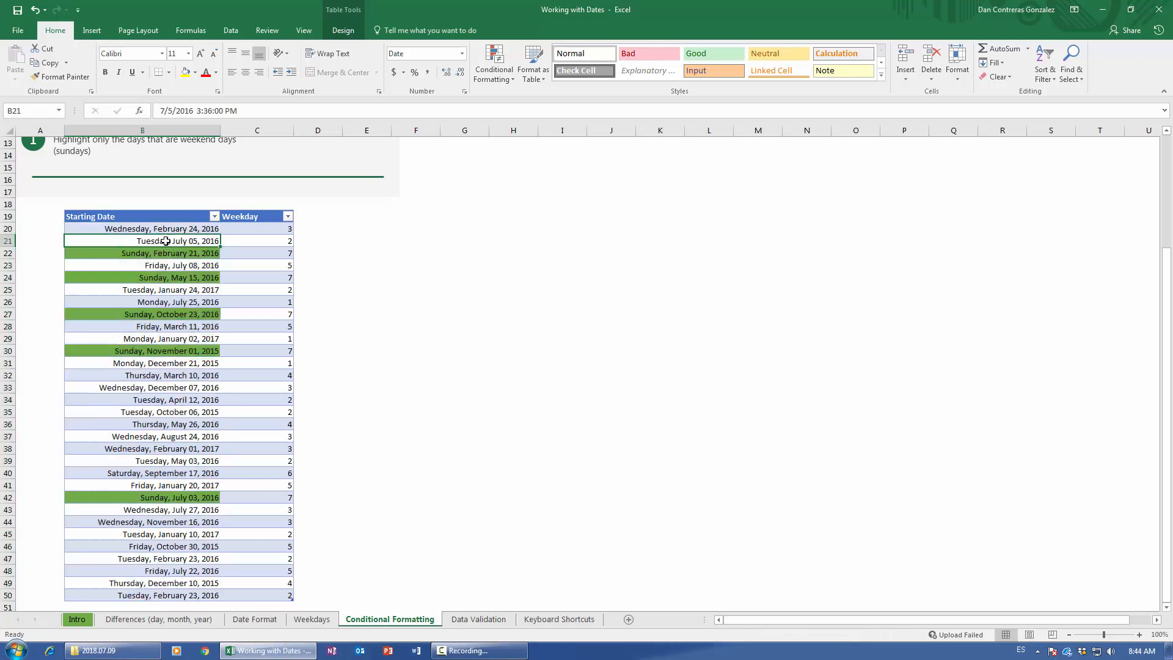
{"action": "left_click", "coordinate": [166, 256]}
{"action": "left_click", "coordinate": [164, 281]}
{"action": "left_click", "coordinate": [155, 323]}
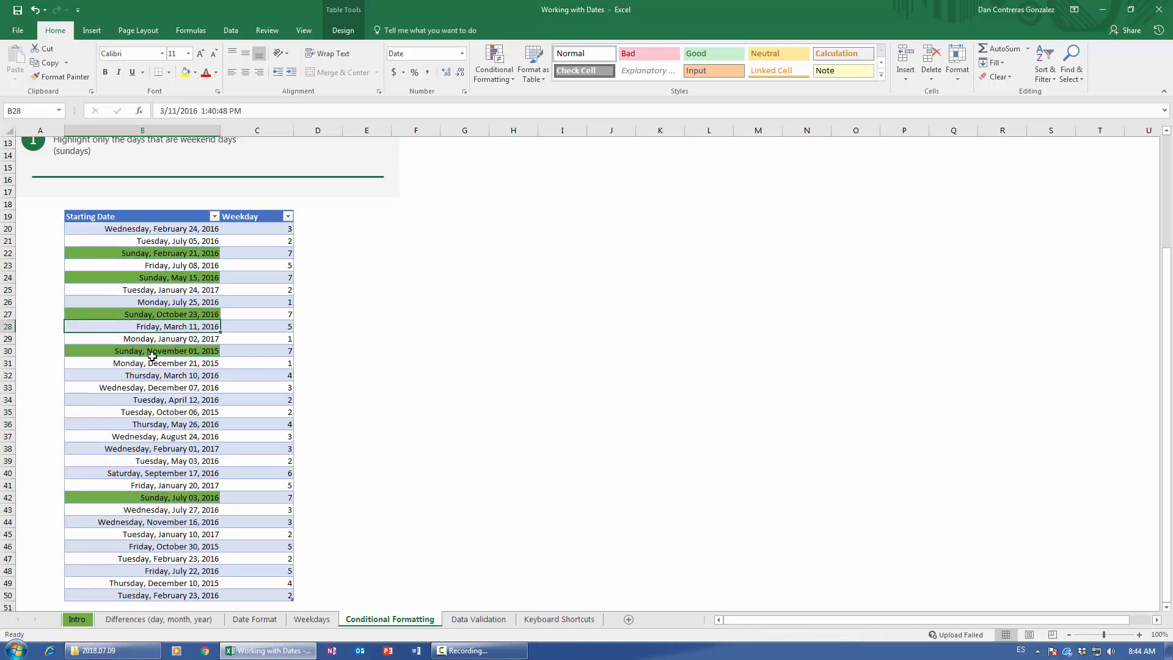
{"action": "left_click", "coordinate": [153, 352]}
{"action": "left_click", "coordinate": [162, 498]}
{"action": "scroll", "coordinate": [189, 483], "scroll_direction": "down", "scroll_amount": 5}
{"action": "scroll", "coordinate": [188, 484], "scroll_direction": "up", "scroll_amount": 7}
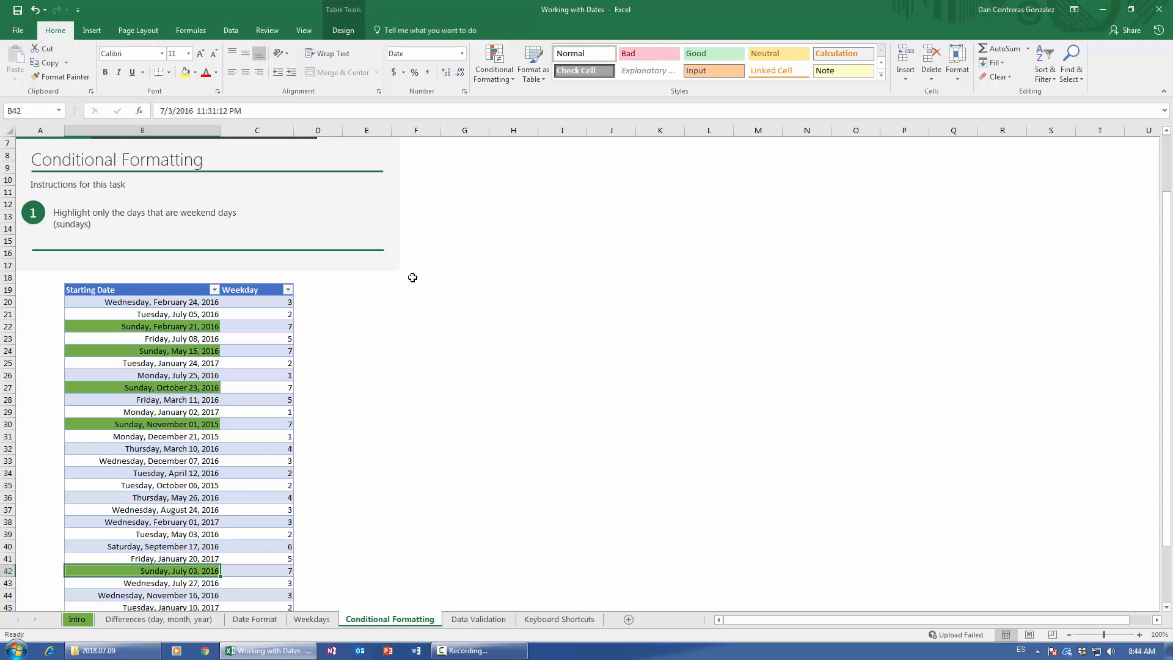
Edit the existing Starting Date rule to use the formula =OR(WEEKDAY(B20,2)=7,weekday(B20,2)=6), apply it, and check the Saturday date in B40.
{"action": "left_click", "coordinate": [493, 82]}
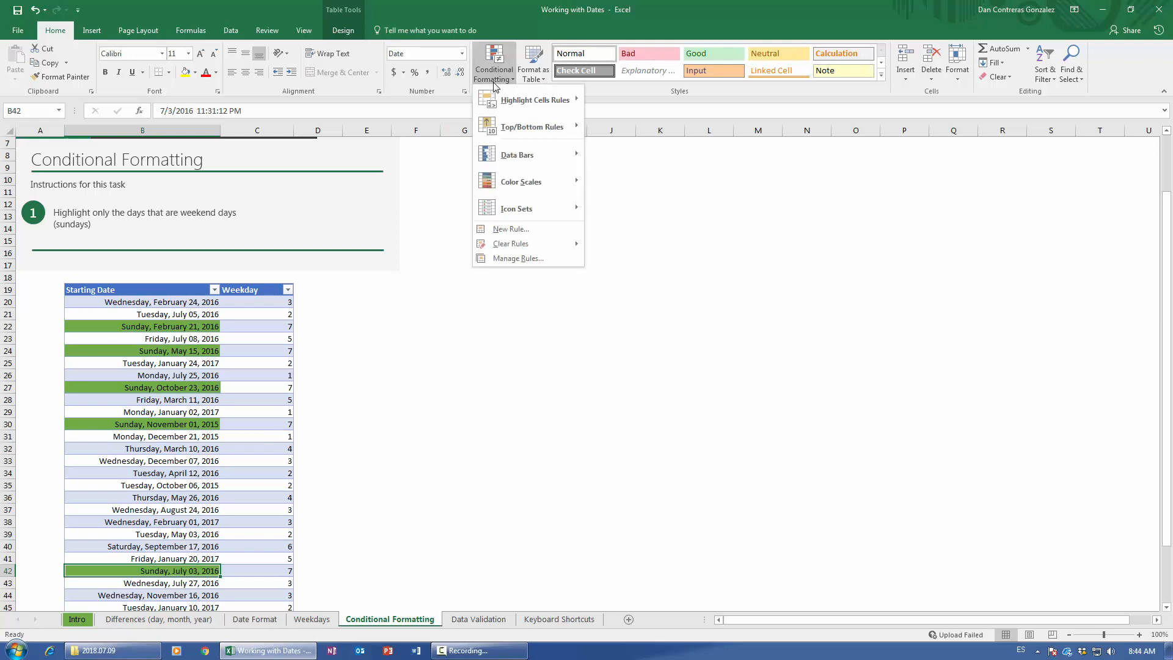
{"action": "mouse_move", "coordinate": [526, 248]}
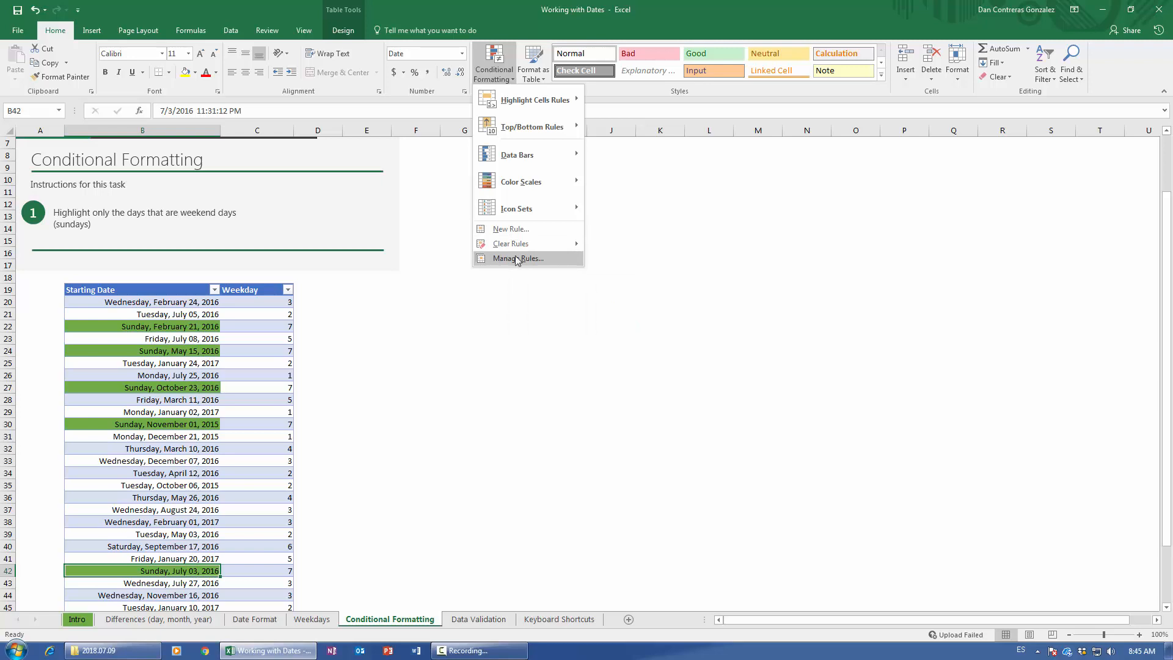
{"action": "left_click", "coordinate": [513, 258]}
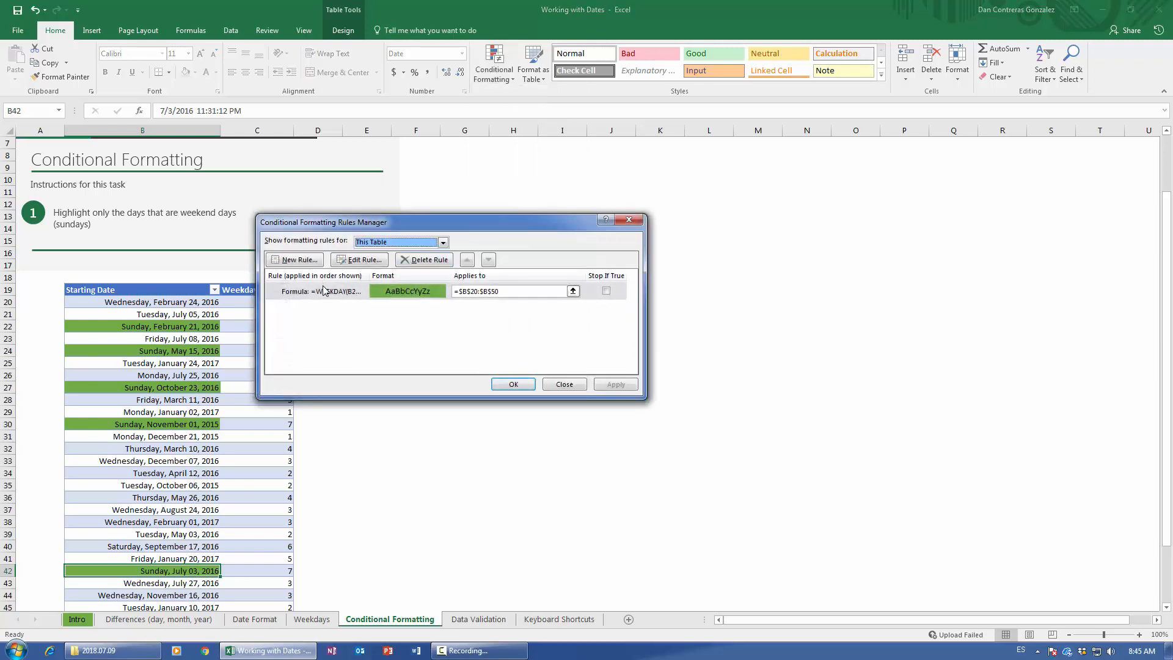
{"action": "left_click", "coordinate": [326, 291]}
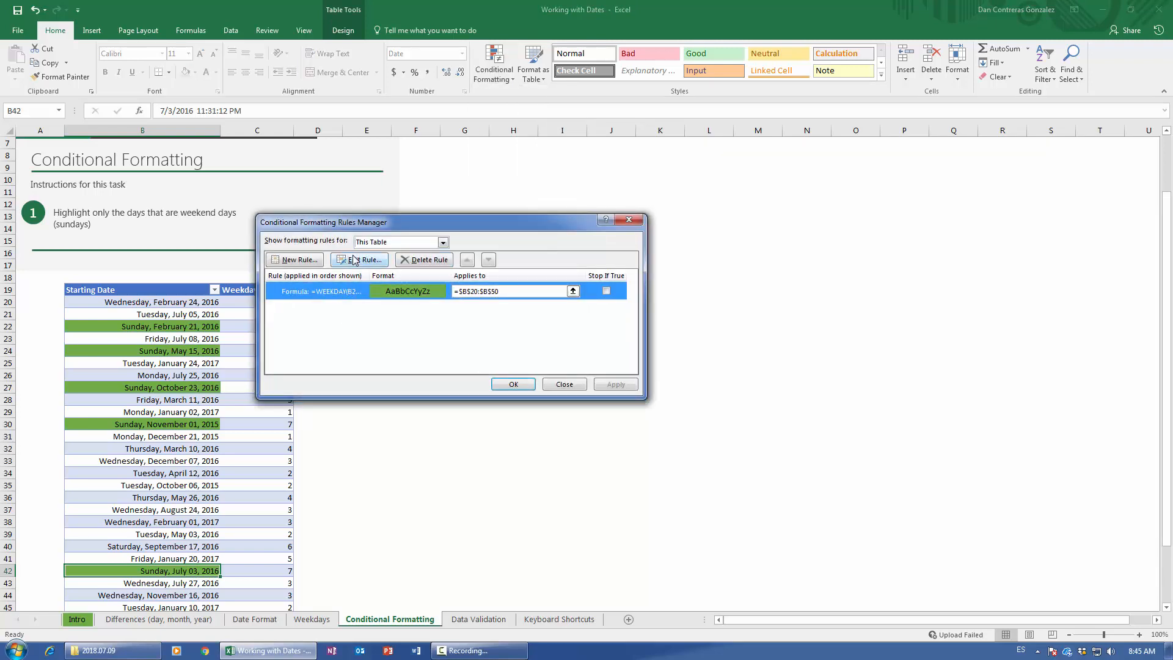
{"action": "left_click", "coordinate": [354, 261]}
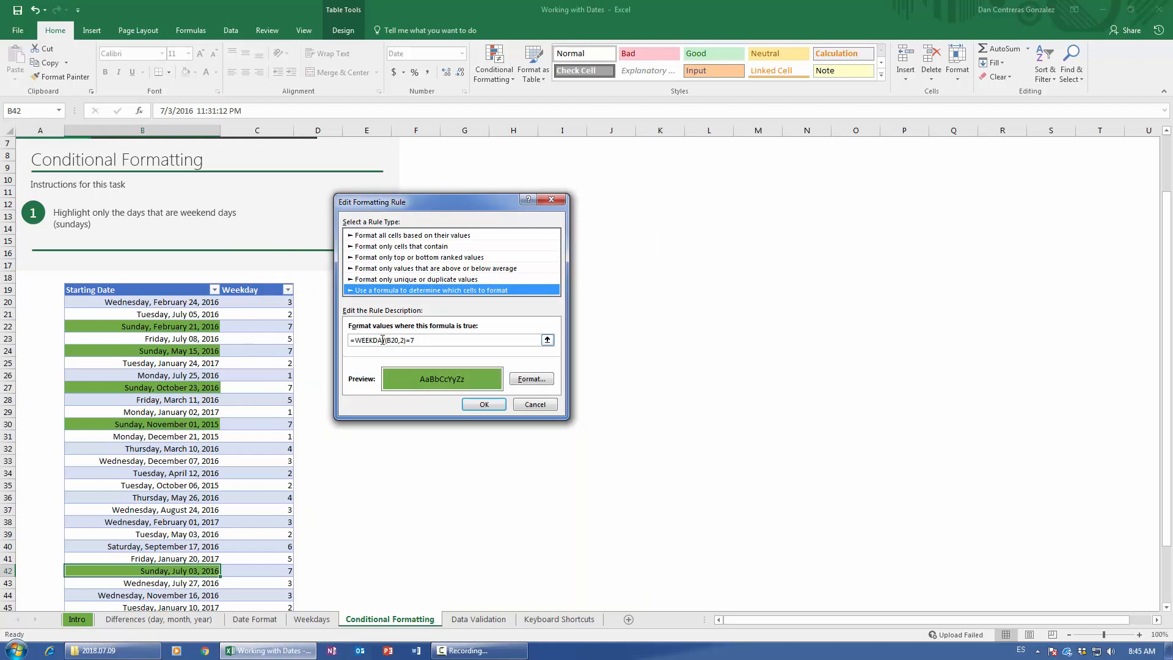
{"action": "left_click", "coordinate": [356, 340]}
{"action": "type", "text": "OR("}
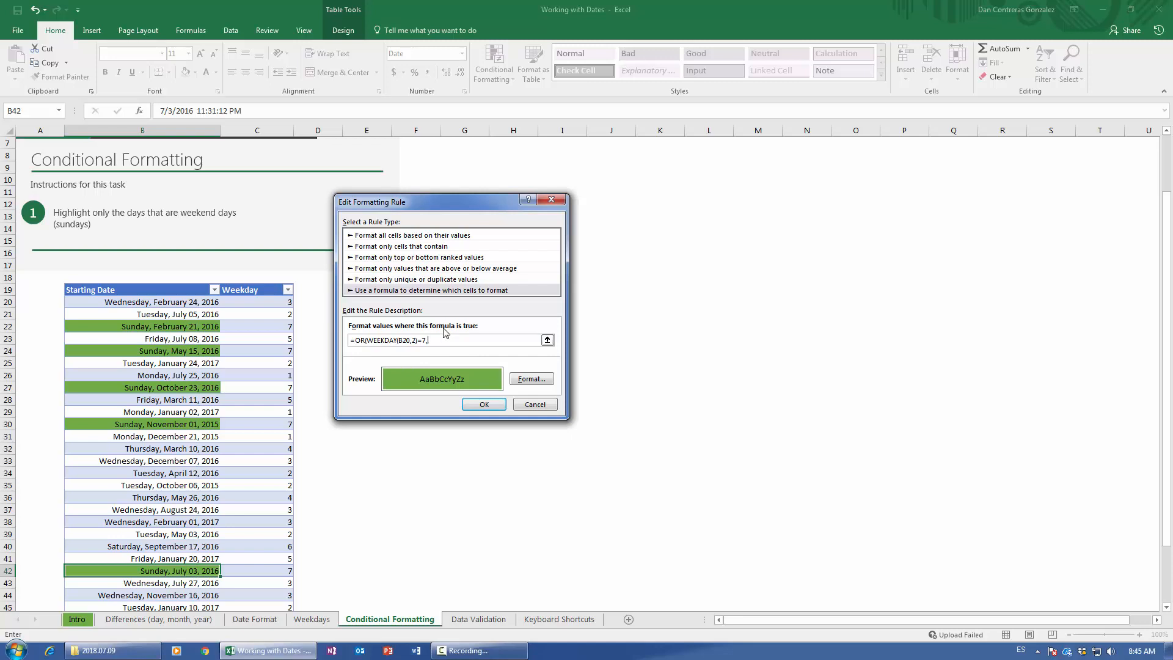
{"action": "type", "text": "weekday("}
{"action": "left_click", "coordinate": [181, 303]}
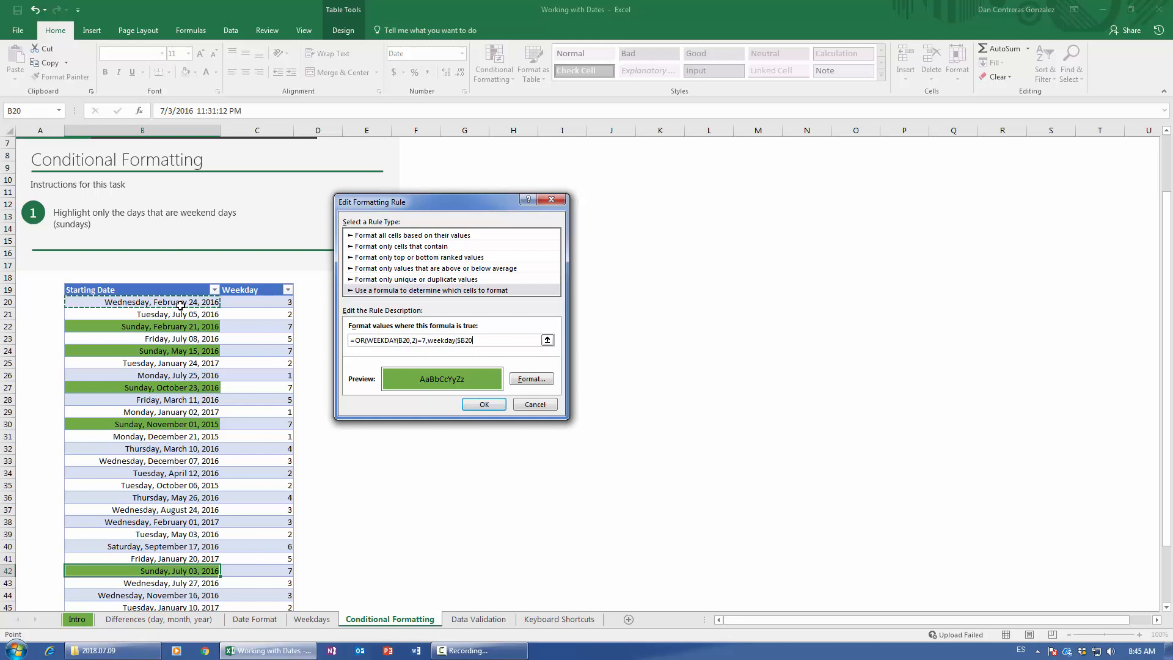
{"action": "type", "text": ",2)=6"}
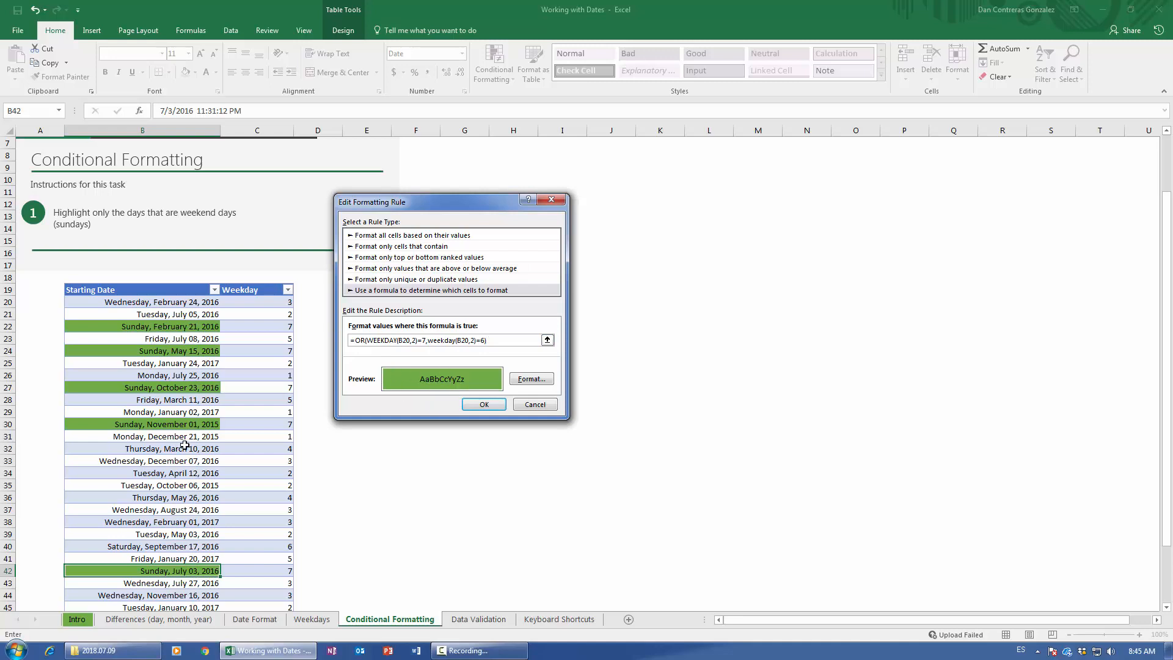
{"action": "left_click", "coordinate": [480, 406]}
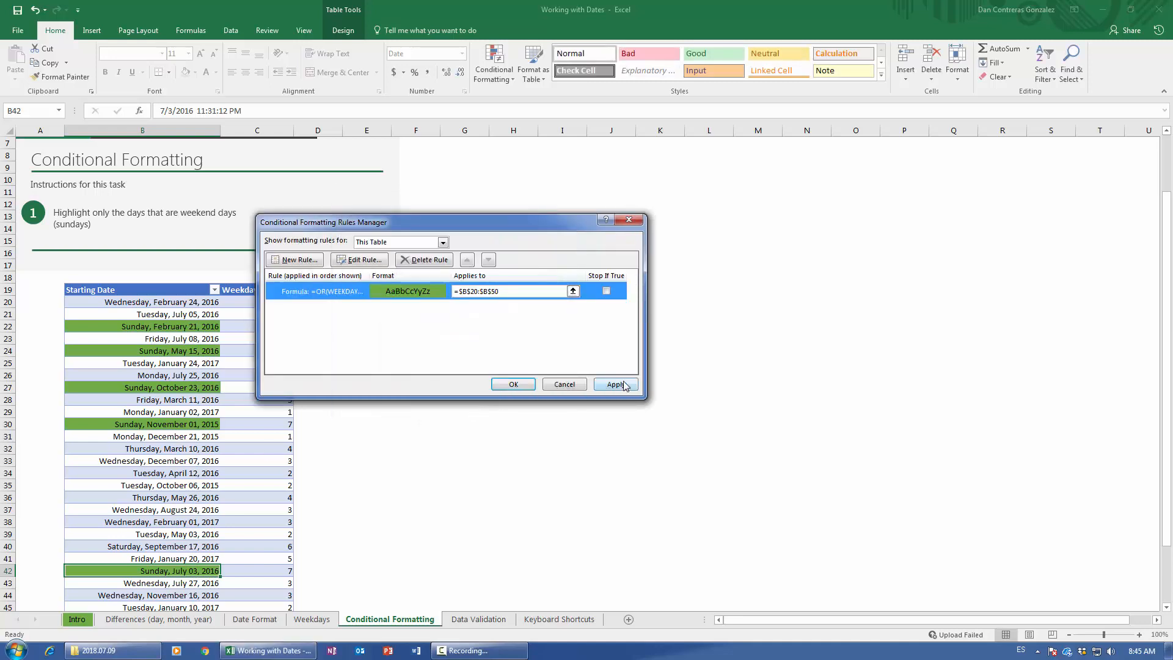
{"action": "left_click", "coordinate": [497, 385]}
{"action": "scroll", "coordinate": [314, 515], "scroll_direction": "down", "scroll_amount": 2}
{"action": "scroll", "coordinate": [315, 515], "scroll_direction": "down", "scroll_amount": 1}
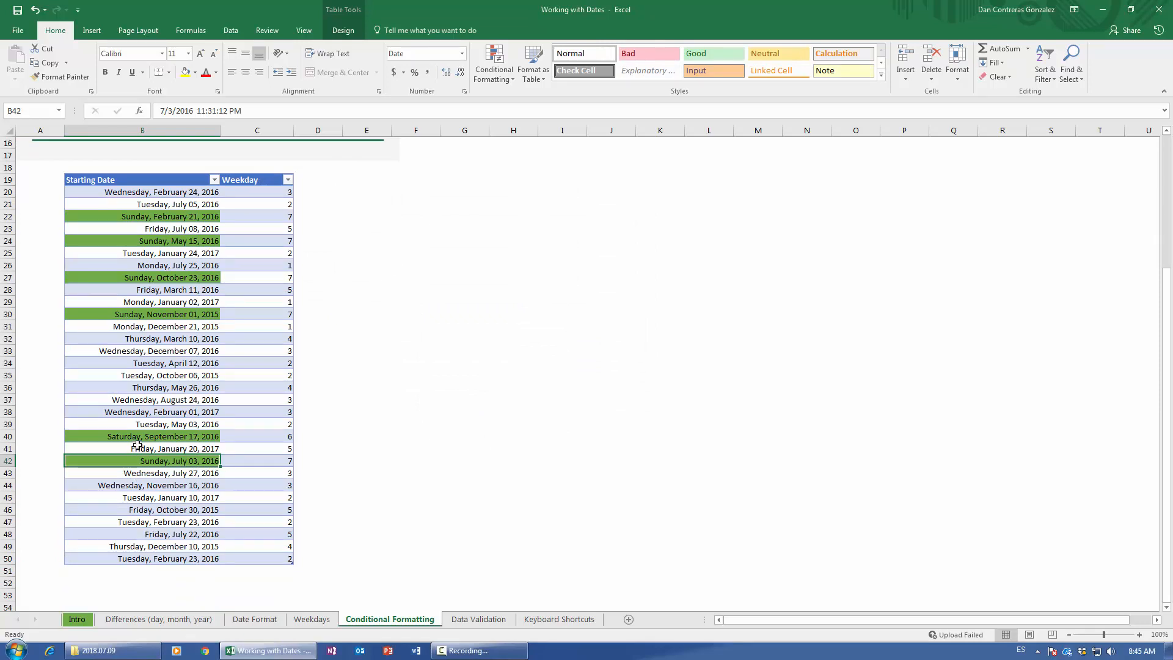
{"action": "left_click", "coordinate": [156, 440]}
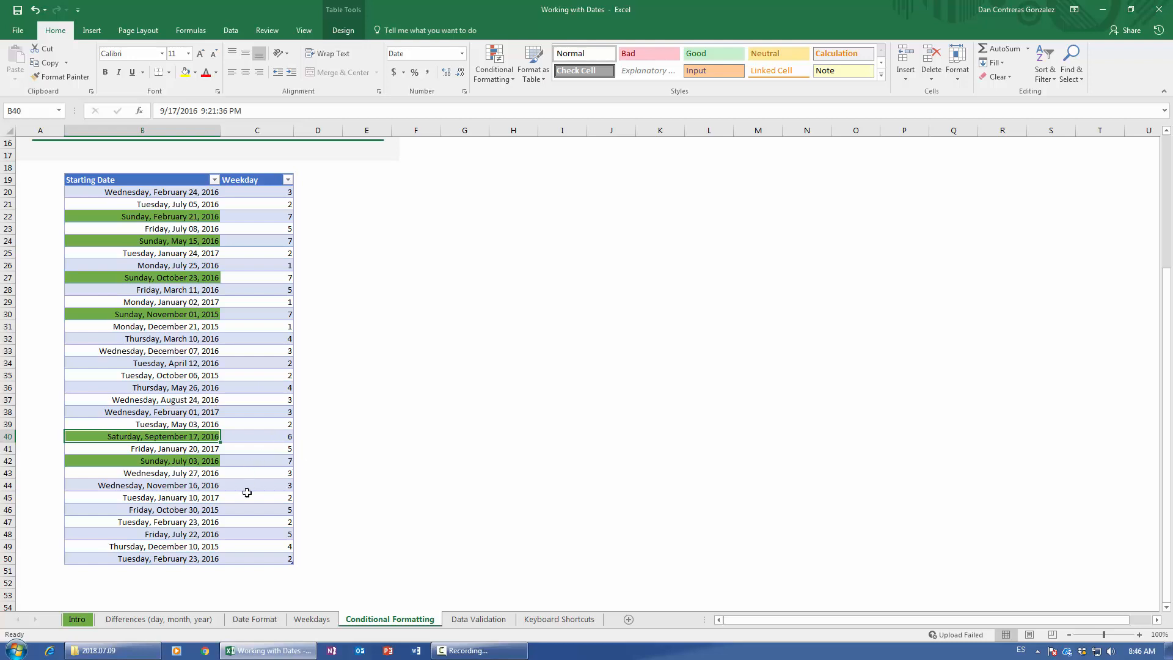
Go to the Data Validation sheet and review its task instructions and the Fecha Inicial table.
{"action": "left_click", "coordinate": [486, 619]}
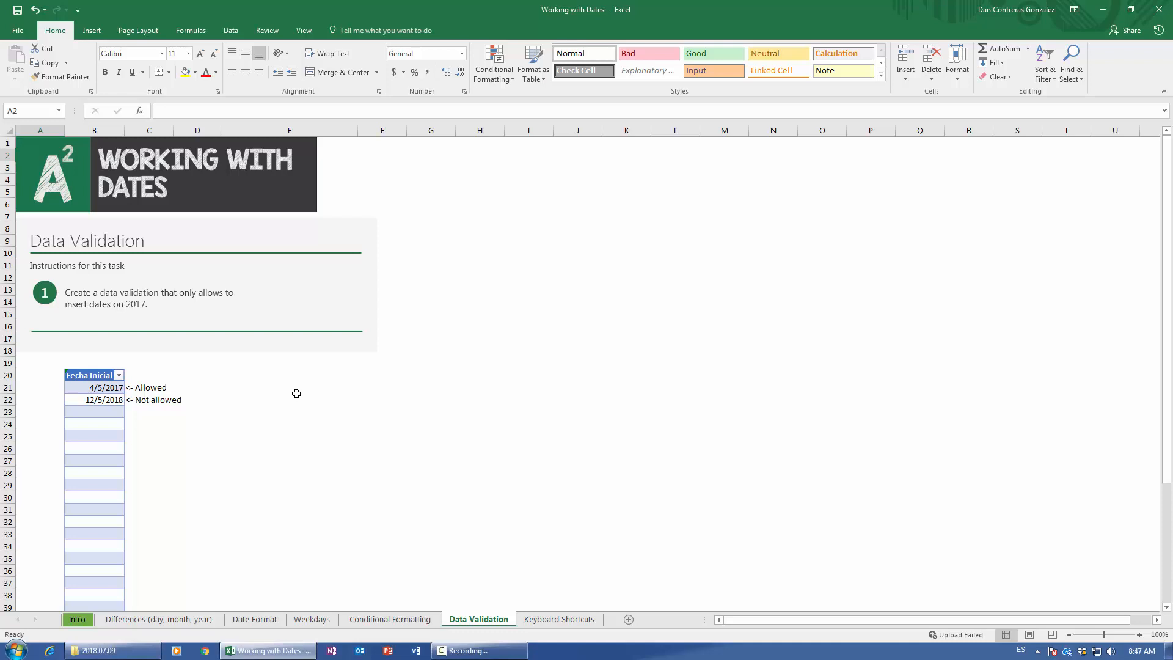
{"action": "left_click", "coordinate": [231, 30]}
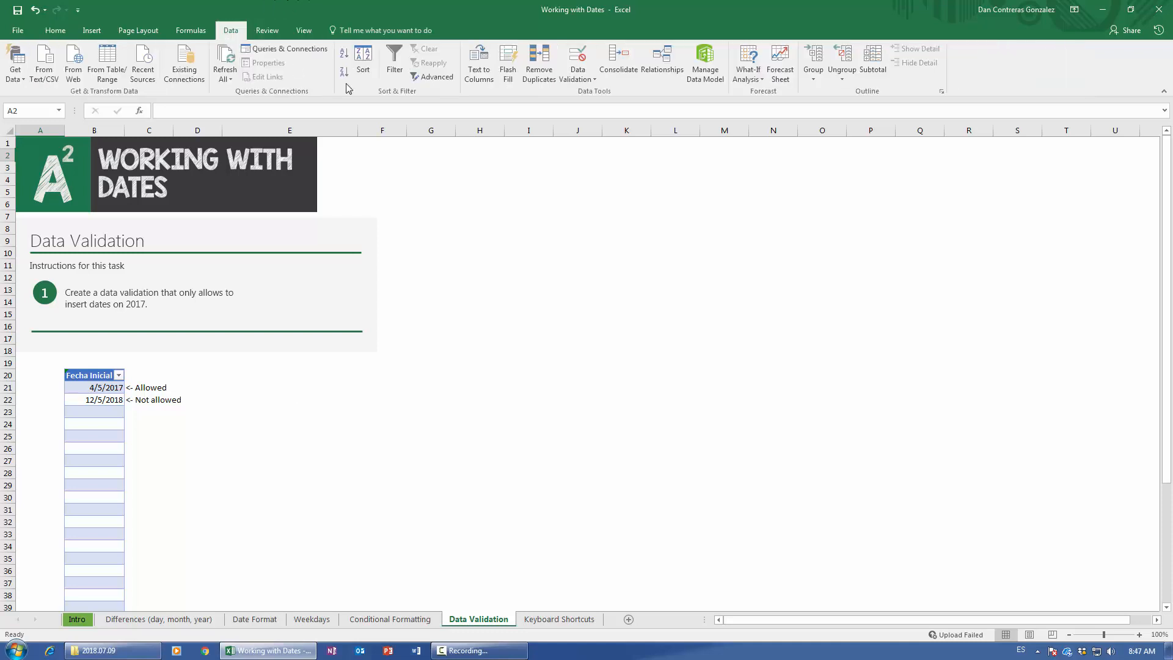
{"action": "left_click", "coordinate": [563, 80]}
{"action": "left_click", "coordinate": [564, 80]}
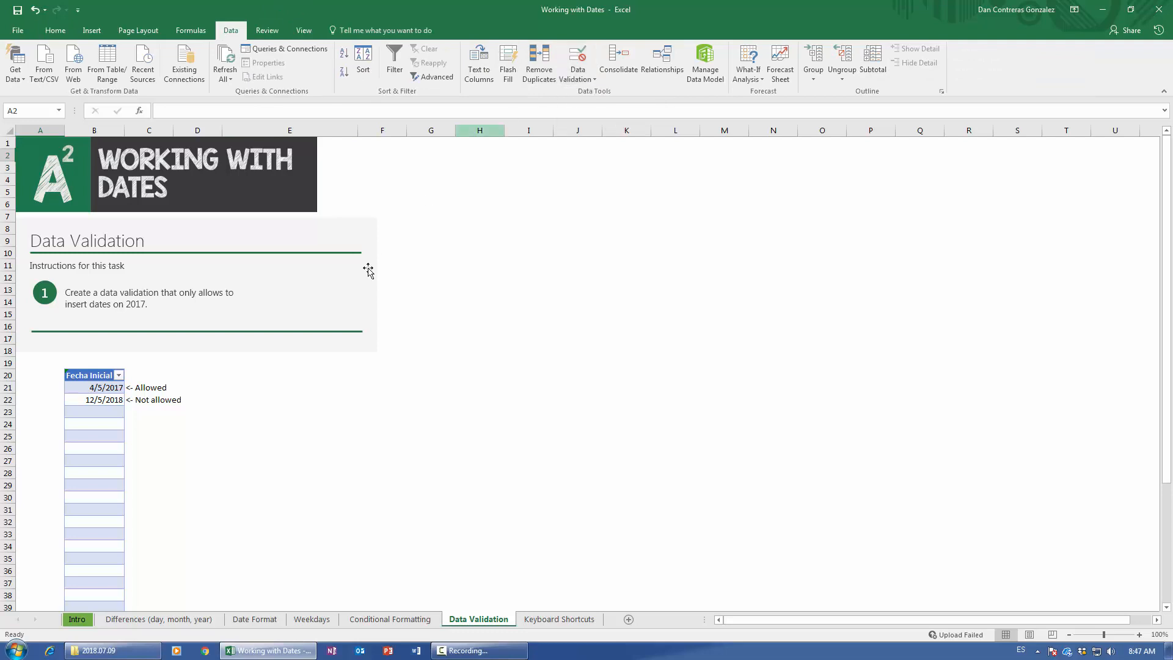
{"action": "scroll", "coordinate": [81, 434], "scroll_direction": "down", "scroll_amount": 2}
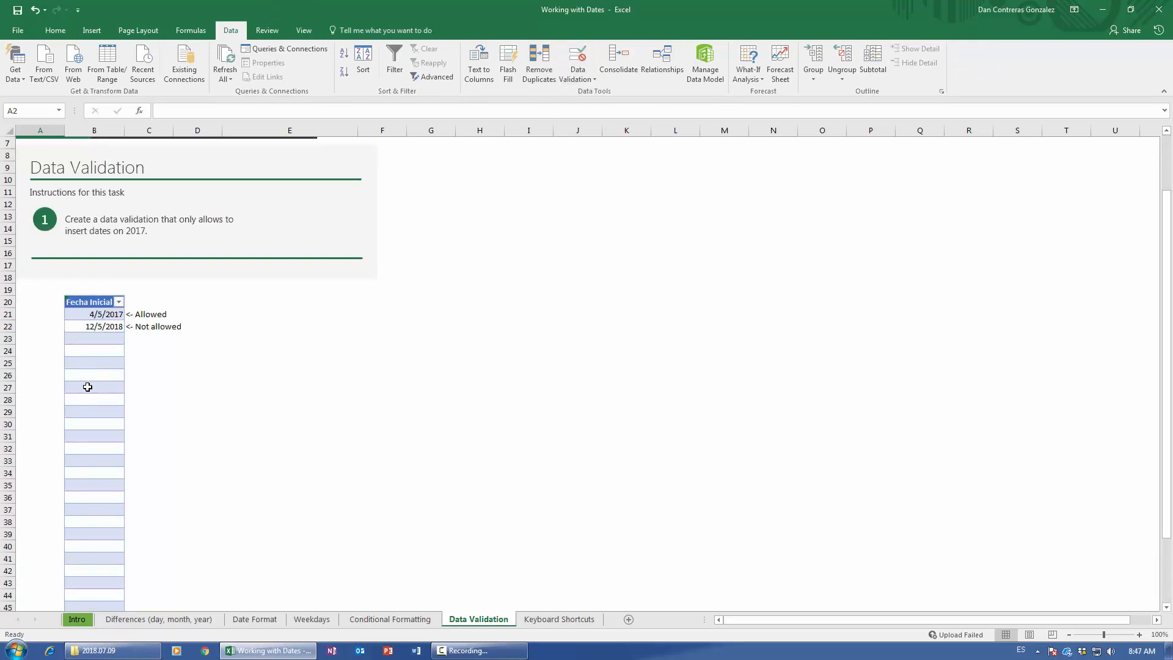
{"action": "scroll", "coordinate": [87, 387], "scroll_direction": "down", "scroll_amount": 4}
{"action": "scroll", "coordinate": [104, 400], "scroll_direction": "up", "scroll_amount": 2}
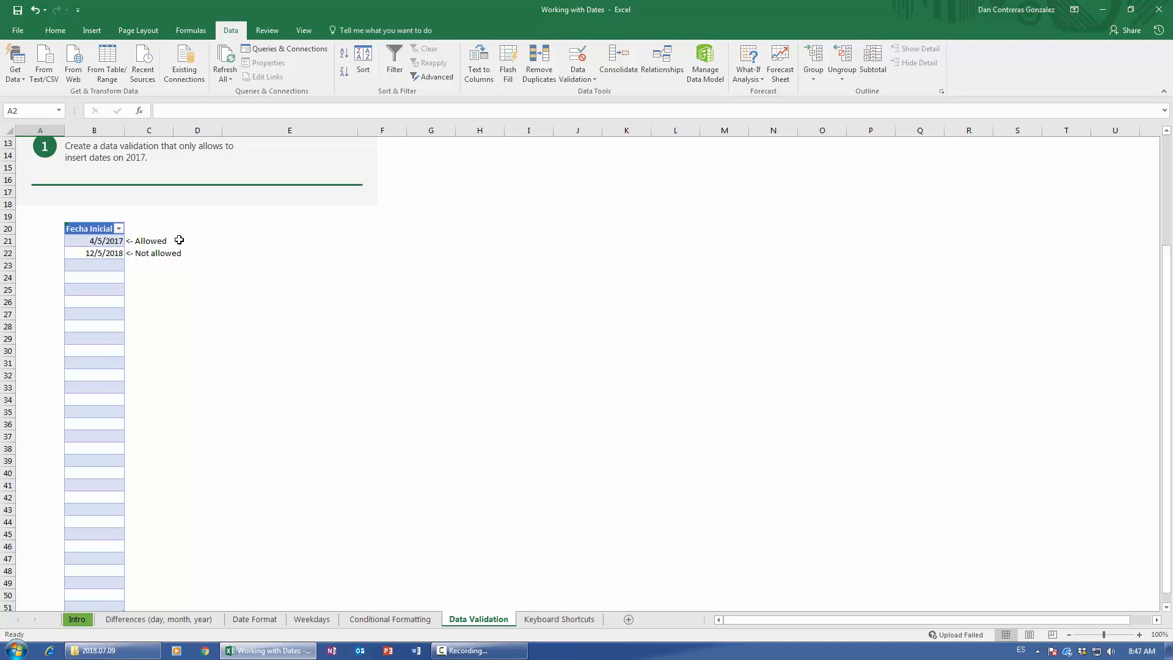
{"action": "left_click", "coordinate": [575, 77]}
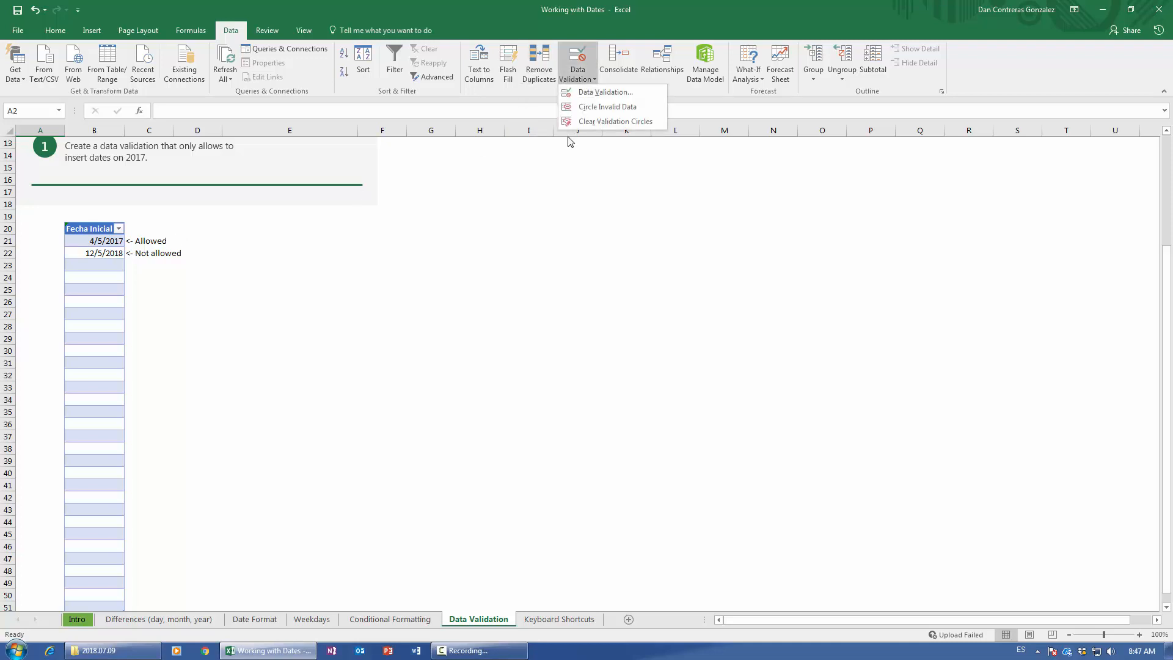
{"action": "left_click", "coordinate": [573, 80]}
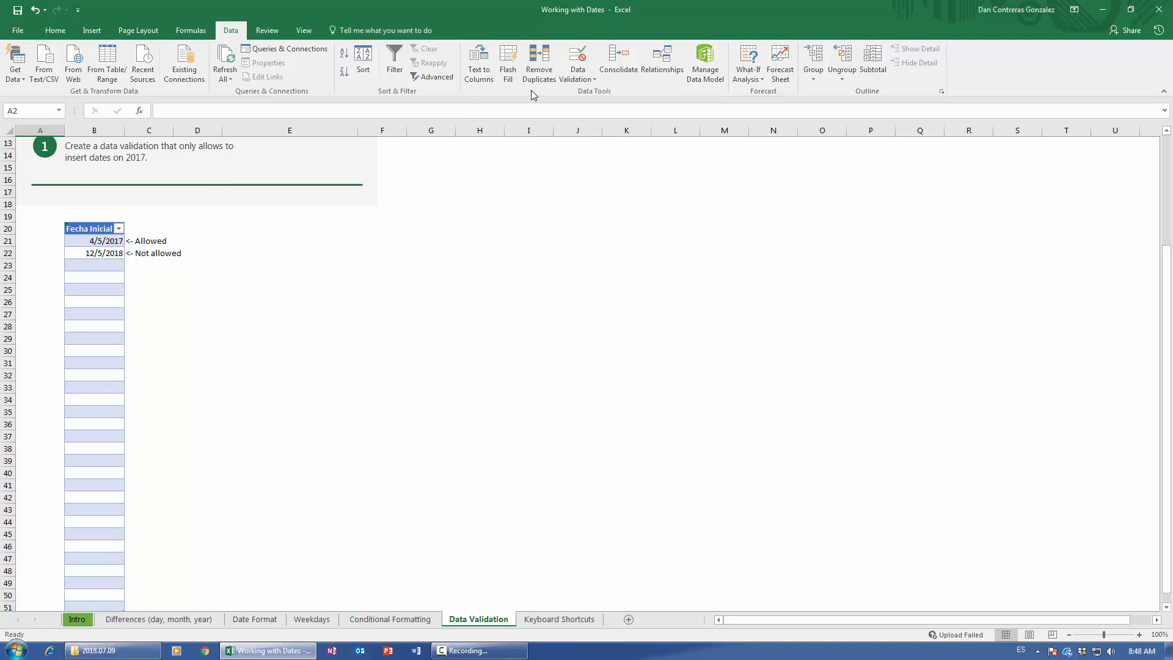
{"action": "left_click", "coordinate": [581, 77]}
{"action": "left_click", "coordinate": [581, 77]}
{"action": "scroll", "coordinate": [104, 330], "scroll_direction": "down", "scroll_amount": 1}
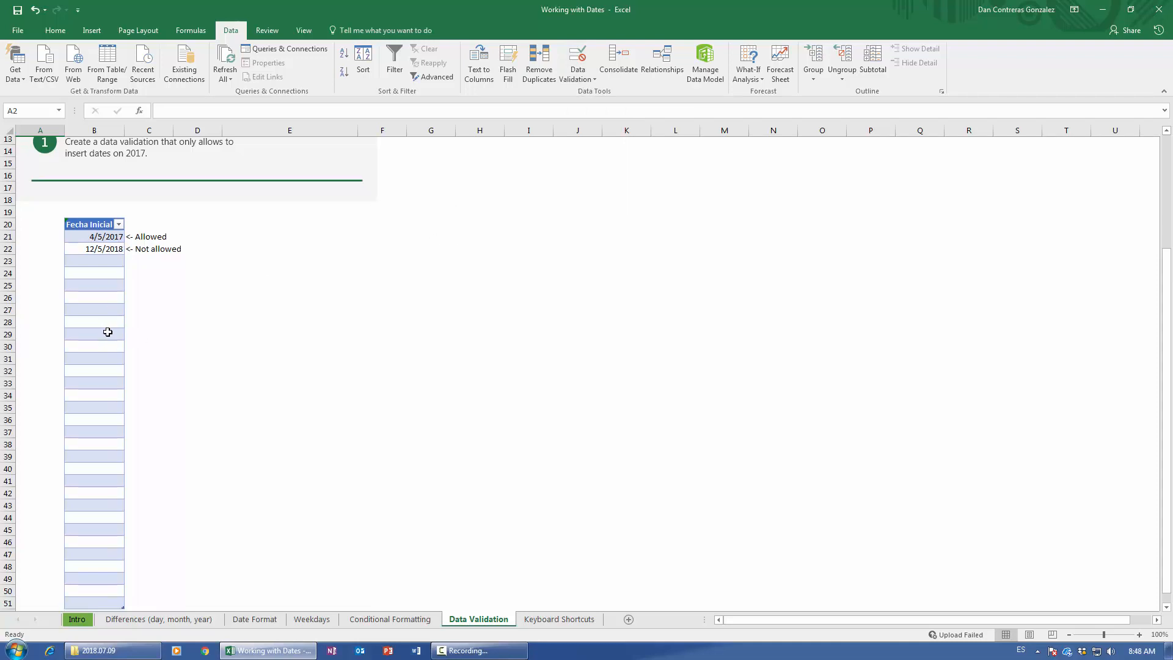
Try to rename the Fecha Inicial table header in B20 to Starting Date.
{"action": "scroll", "coordinate": [87, 238], "scroll_direction": "down", "scroll_amount": 3}
{"action": "scroll", "coordinate": [105, 259], "scroll_direction": "up", "scroll_amount": 6}
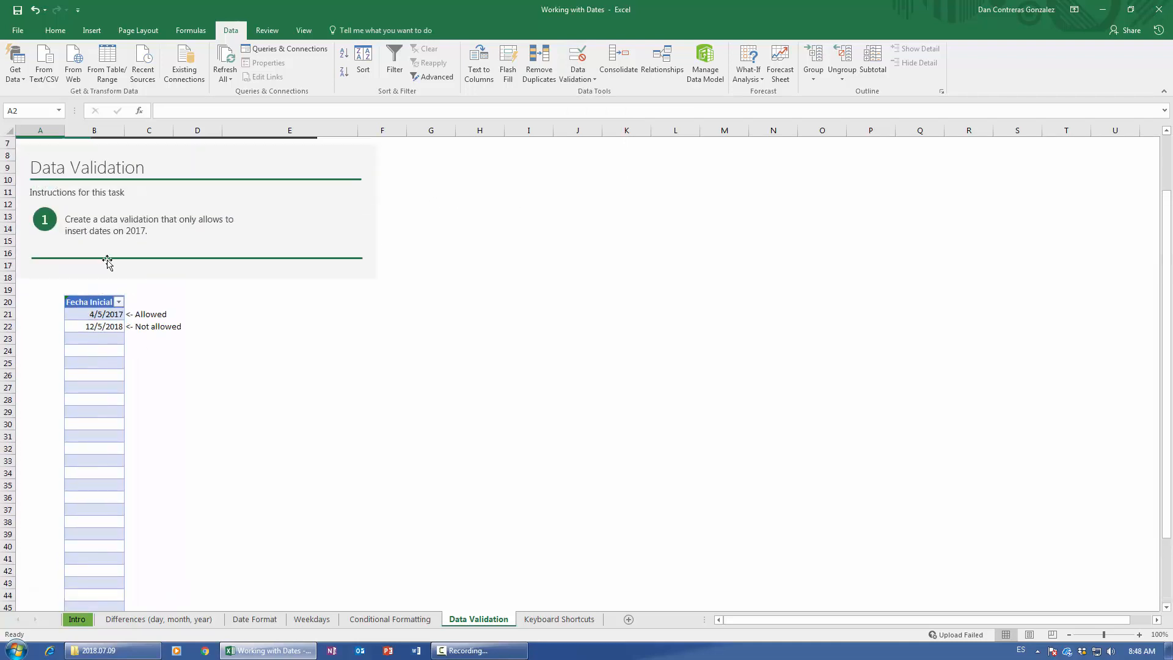
{"action": "left_click", "coordinate": [99, 301]}
{"action": "left_click", "coordinate": [100, 301]}
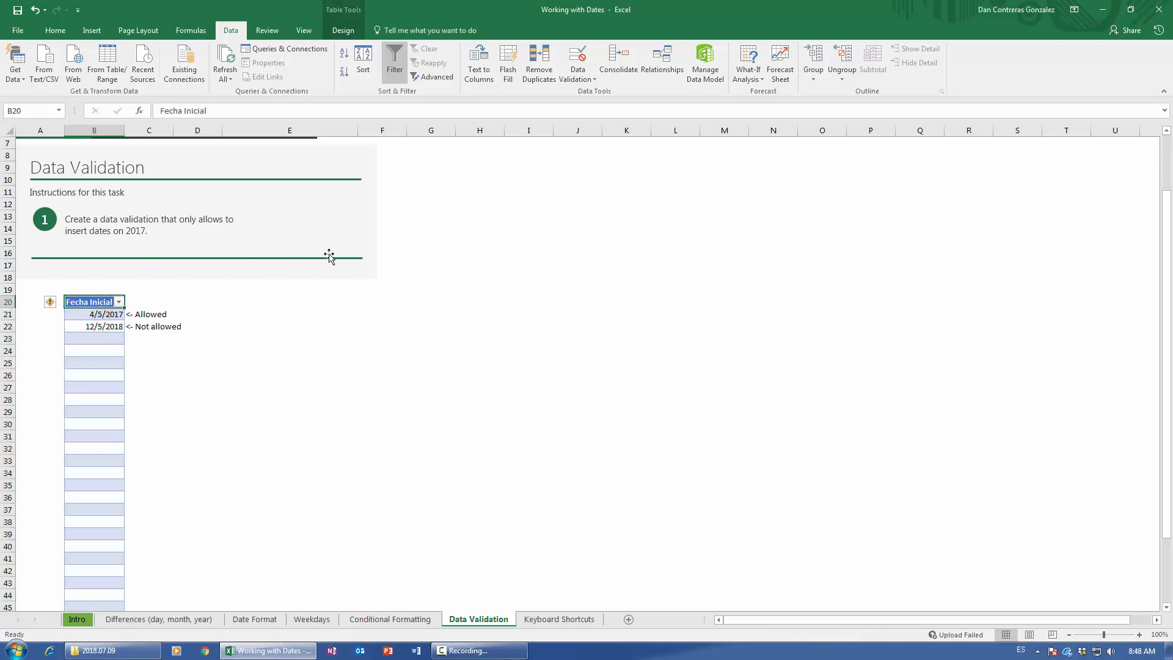
{"action": "type", "text": "Star"}
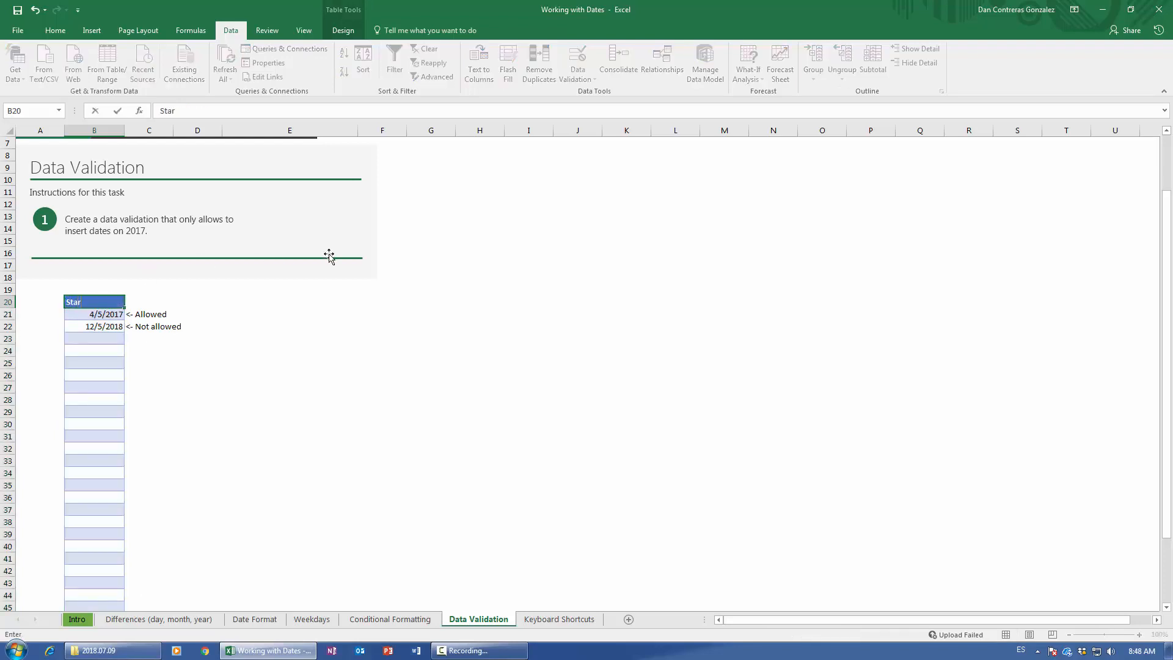
{"action": "type", "text": "ting Date"}
{"action": "key", "text": "Return"}
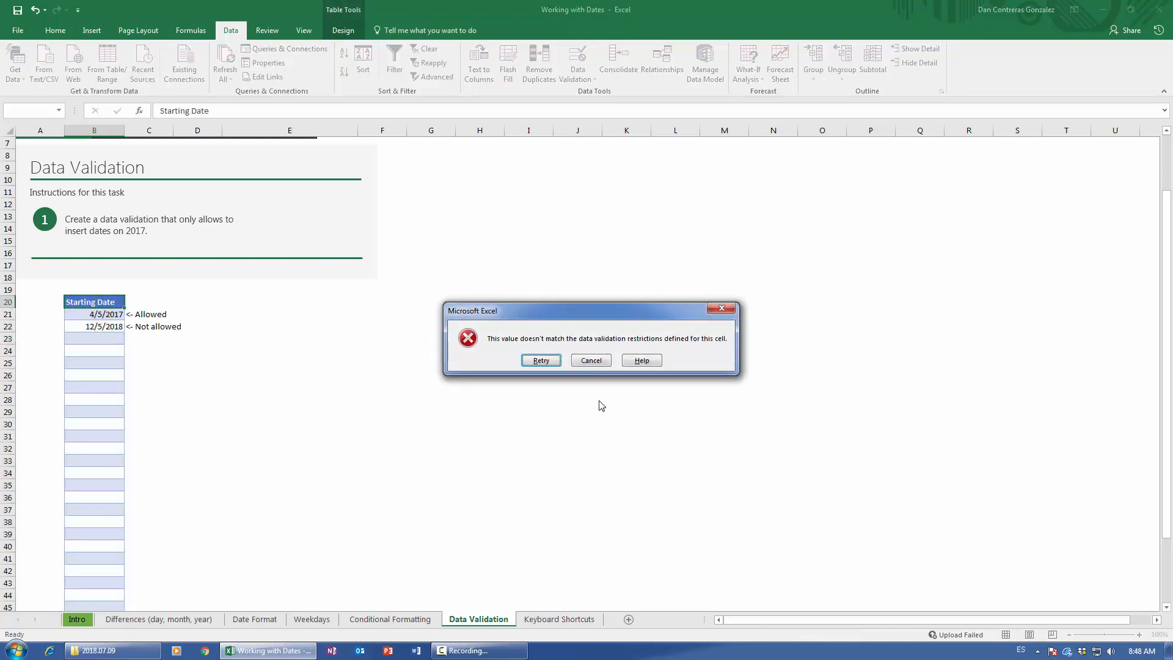
{"action": "left_click", "coordinate": [592, 362]}
{"action": "left_click", "coordinate": [95, 315]}
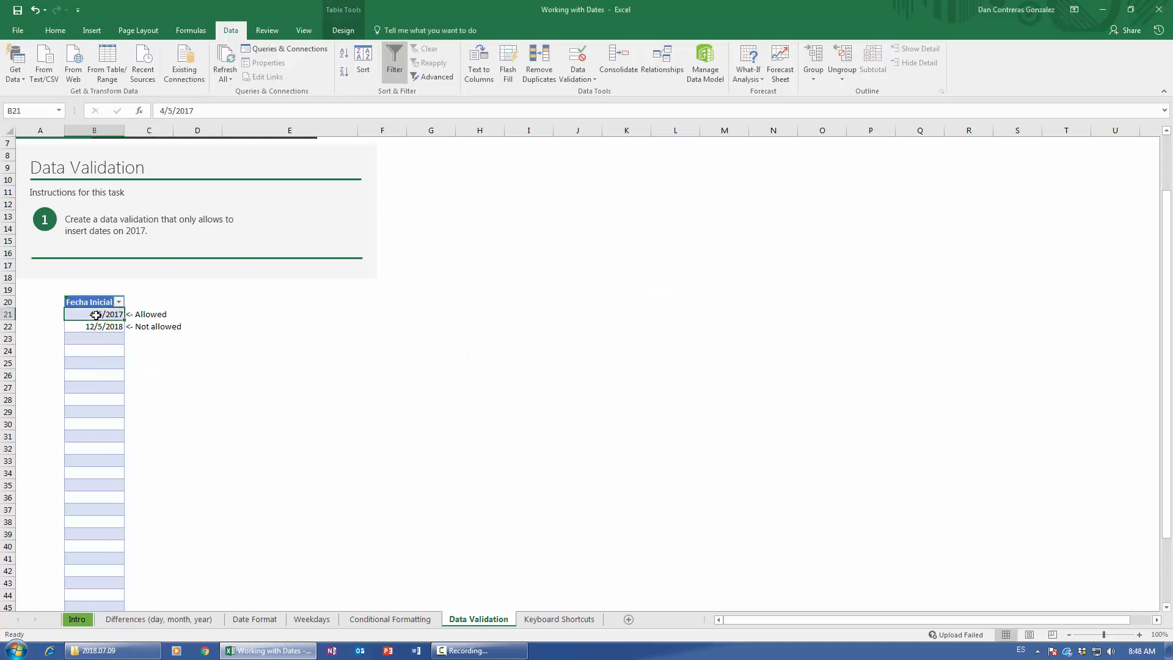
{"action": "key", "text": "ctrl+shift+Down"}
{"action": "key", "text": "ctrl+shift+Down"}
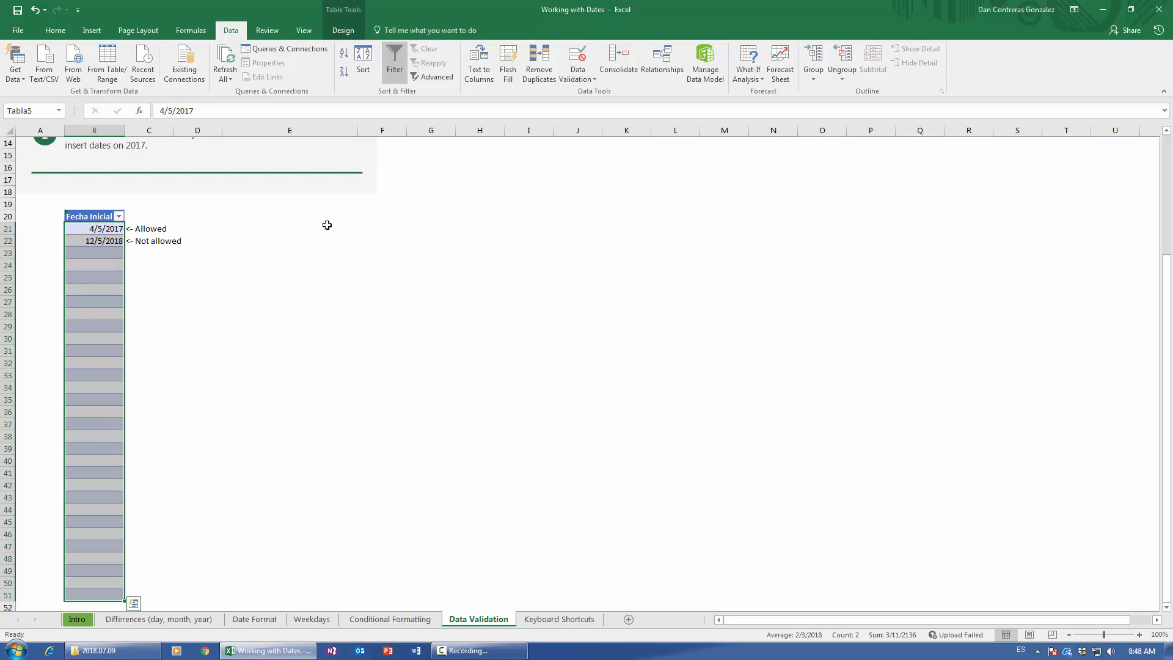
{"action": "left_click", "coordinate": [577, 76]}
{"action": "left_click", "coordinate": [596, 93]}
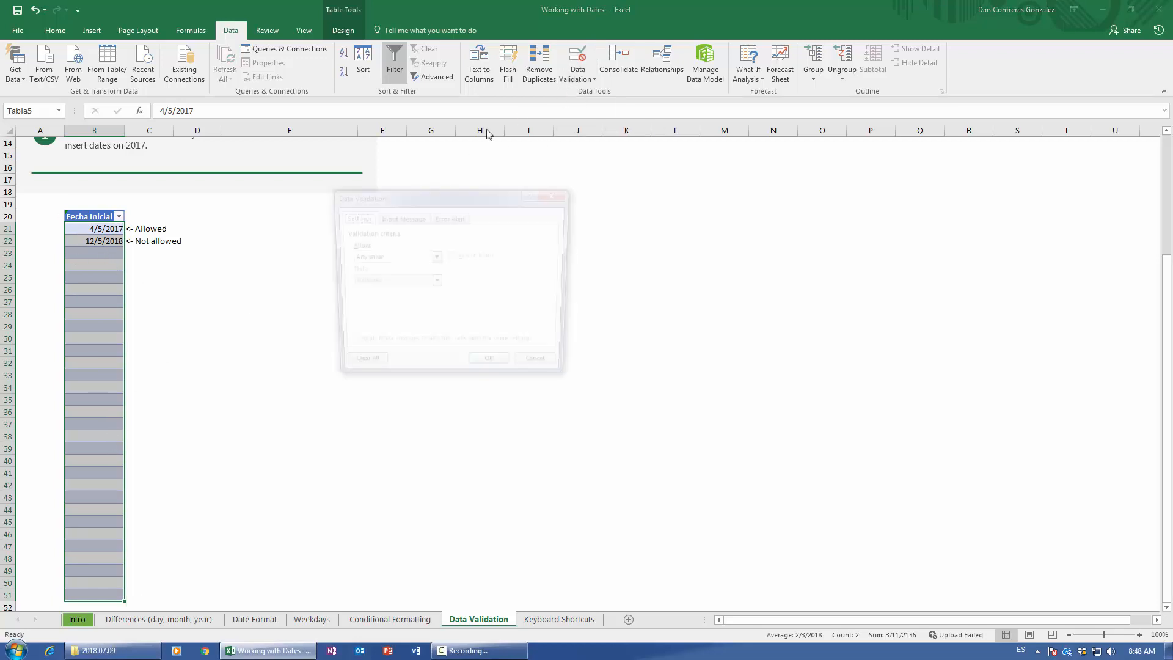
{"action": "left_click_drag", "start_coordinate": [443, 197], "coordinate": [318, 284]}
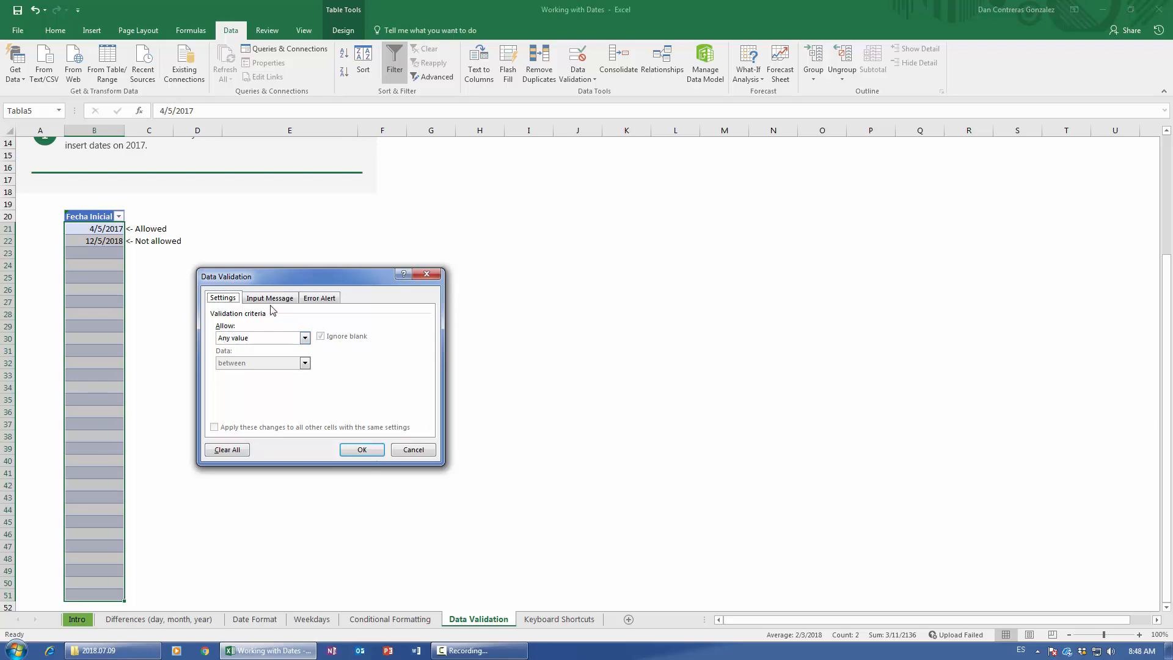
{"action": "left_click", "coordinate": [276, 340]}
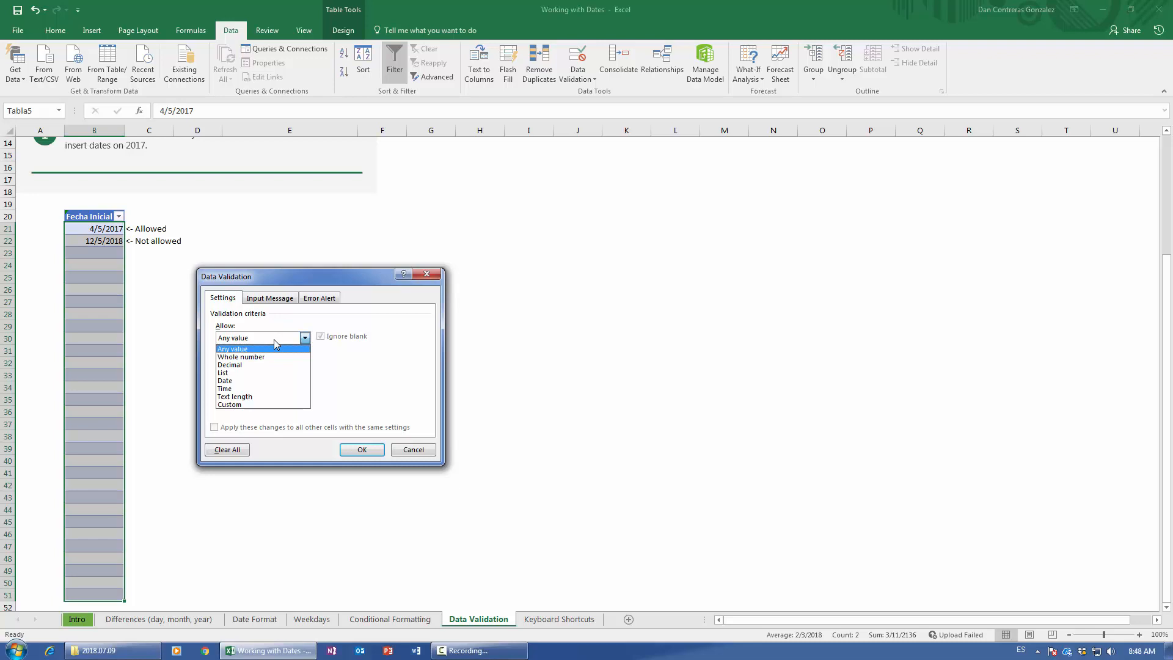
{"action": "left_click", "coordinate": [278, 282]}
{"action": "left_click_drag", "start_coordinate": [288, 279], "coordinate": [499, 181]}
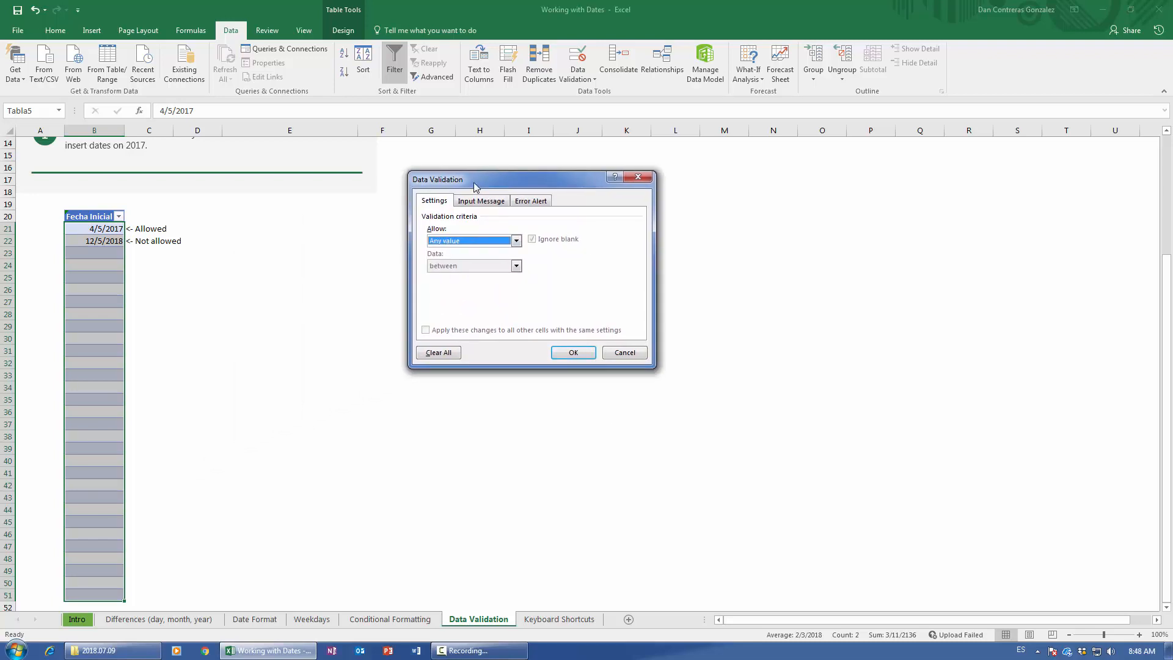
{"action": "left_click", "coordinate": [471, 241]}
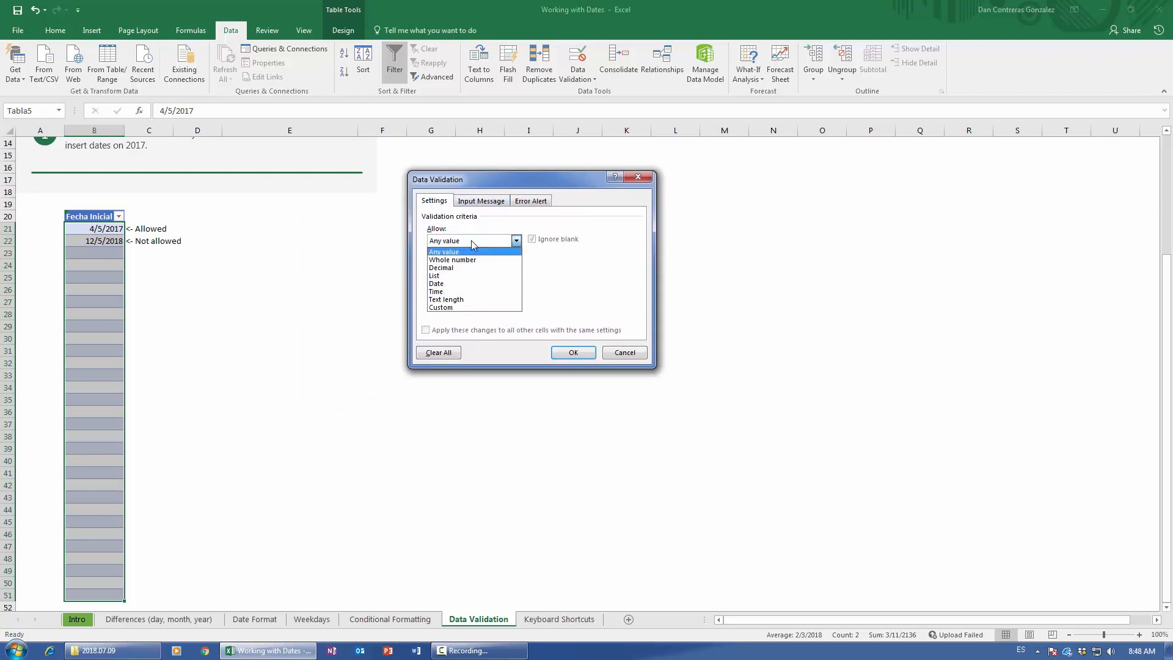
{"action": "left_click", "coordinate": [446, 285]}
{"action": "left_click", "coordinate": [453, 267]}
{"action": "left_click", "coordinate": [453, 275]}
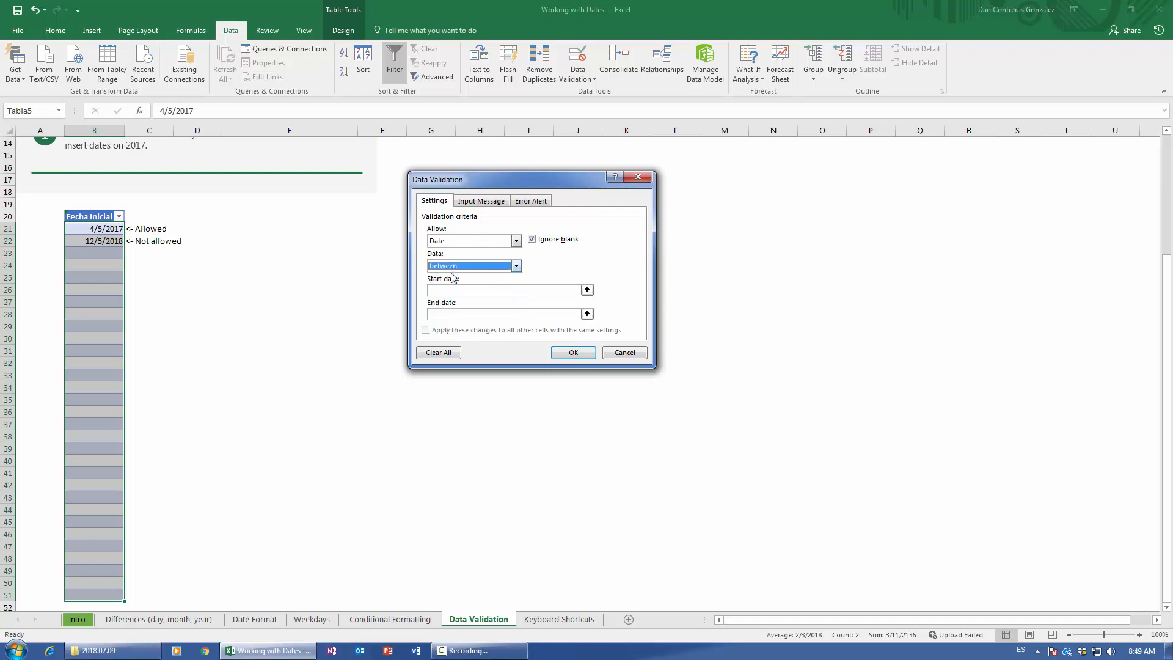
{"action": "left_click", "coordinate": [446, 288]}
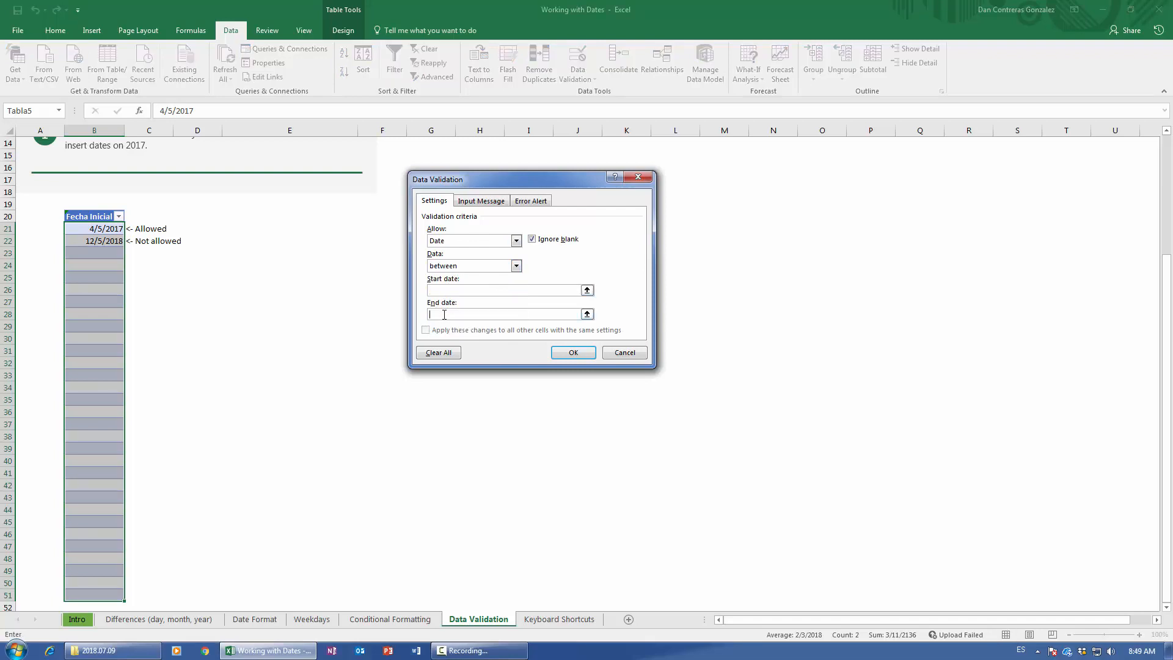
{"action": "left_click", "coordinate": [444, 314]}
{"action": "left_click", "coordinate": [617, 353]}
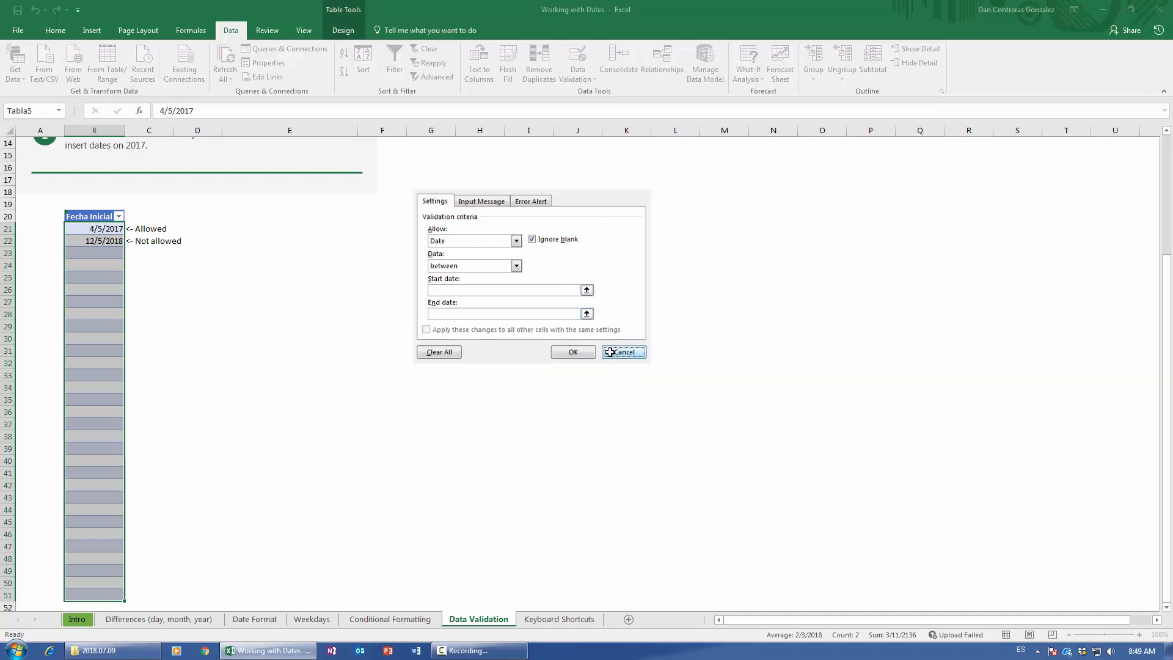
Enter the label Start date in E21 and the date 1/1/2017 beside it in F21.
{"action": "left_click", "coordinate": [282, 237]}
{"action": "left_click", "coordinate": [277, 227]}
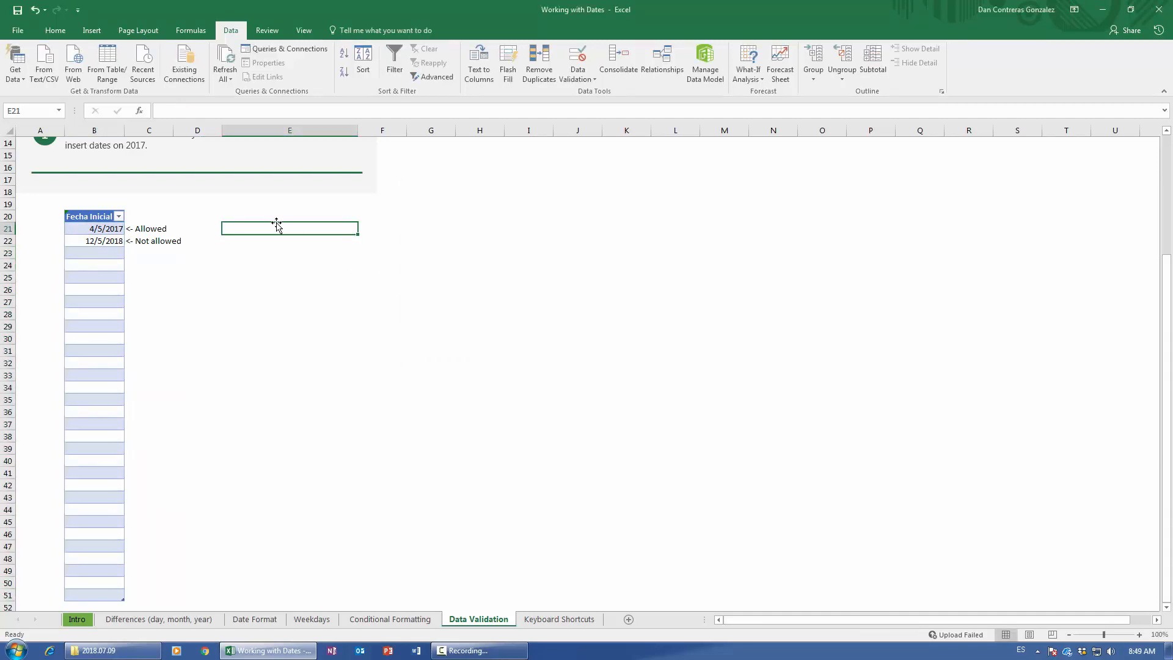
{"action": "type", "text": "Start date"}
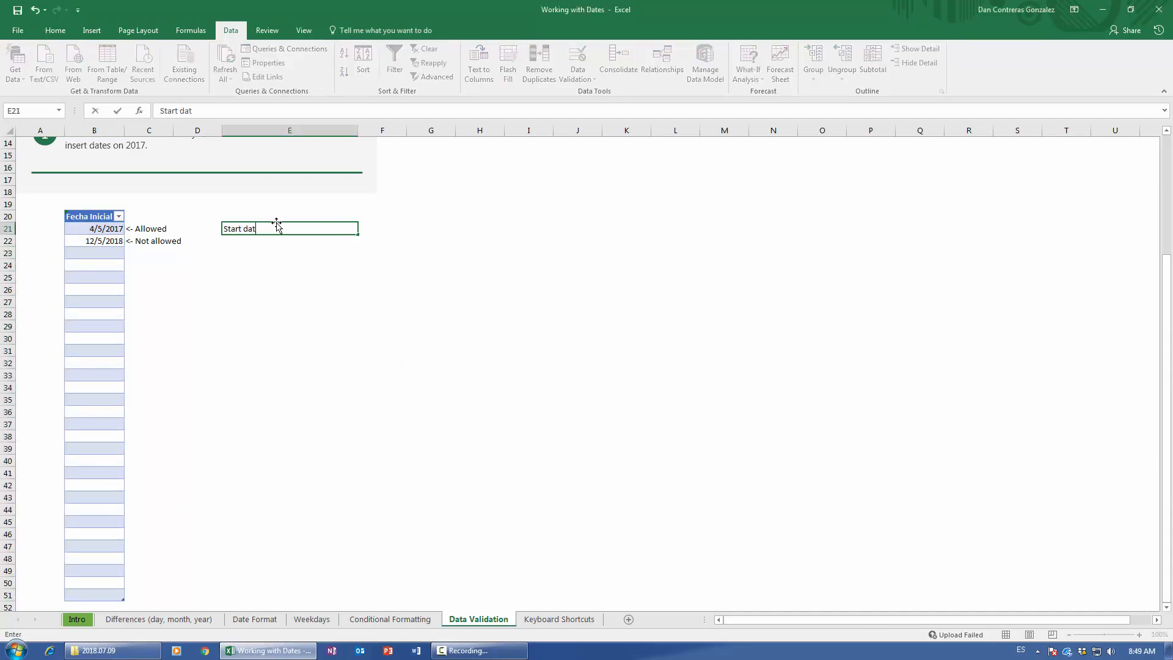
{"action": "key", "text": "Tab"}
{"action": "type", "text": "1/1/"}
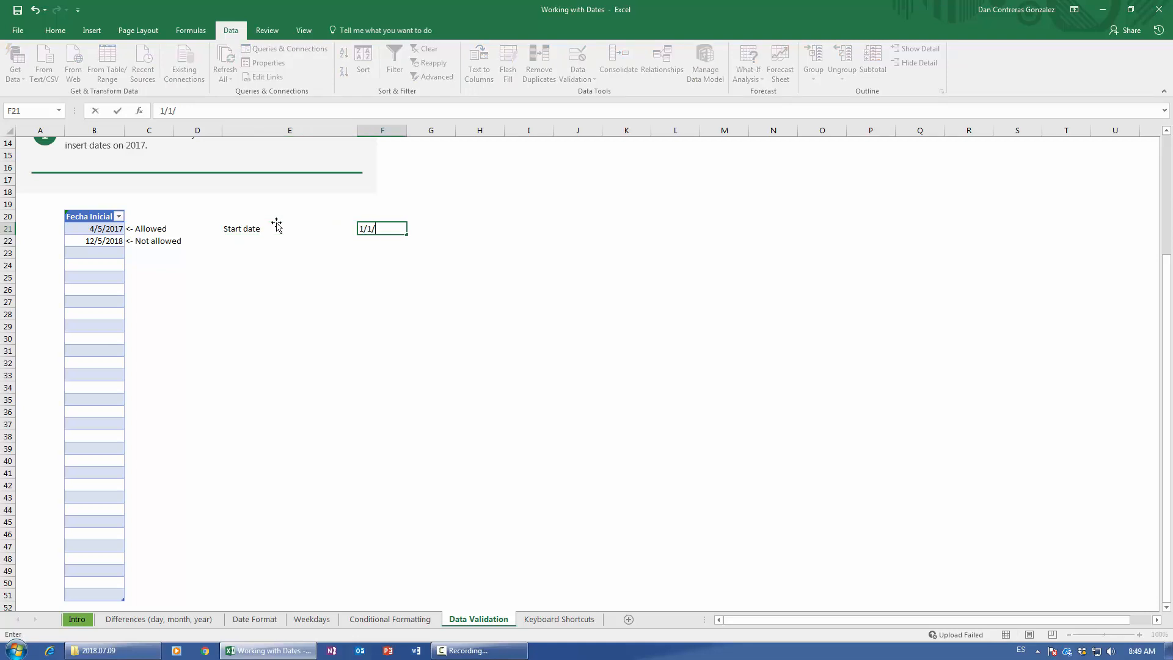
{"action": "type", "text": "2017"}
{"action": "key", "text": "Return"}
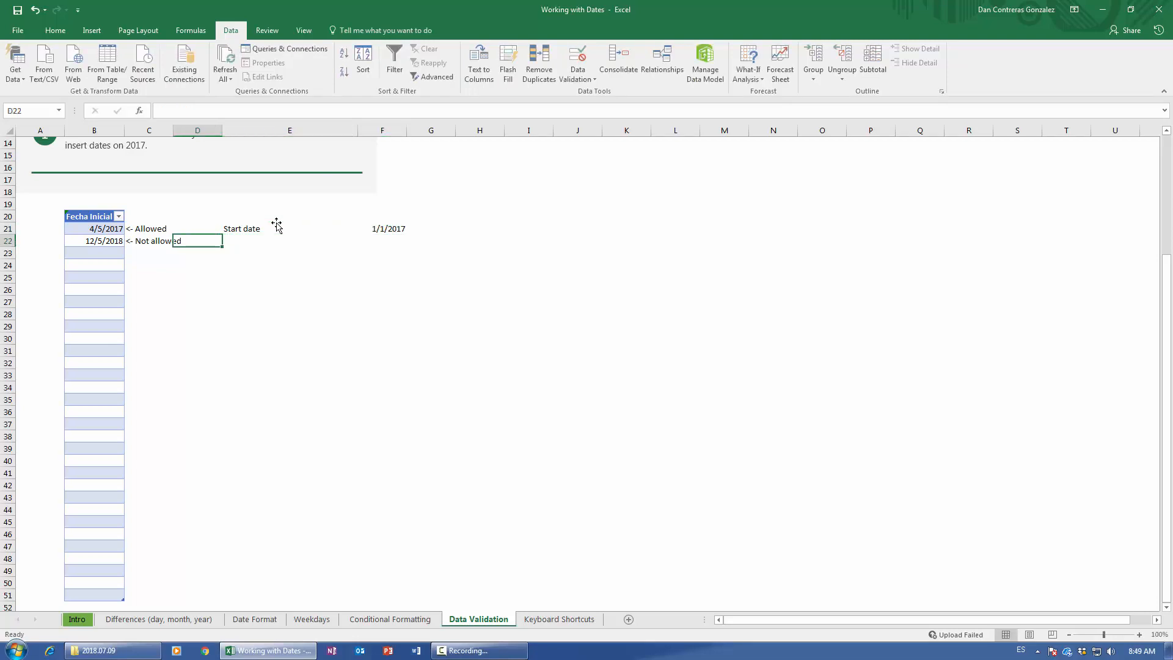
Enter the label End Date in E22 and the date 12/31/2017 beside it in F22.
{"action": "type", "text": "End Date"}
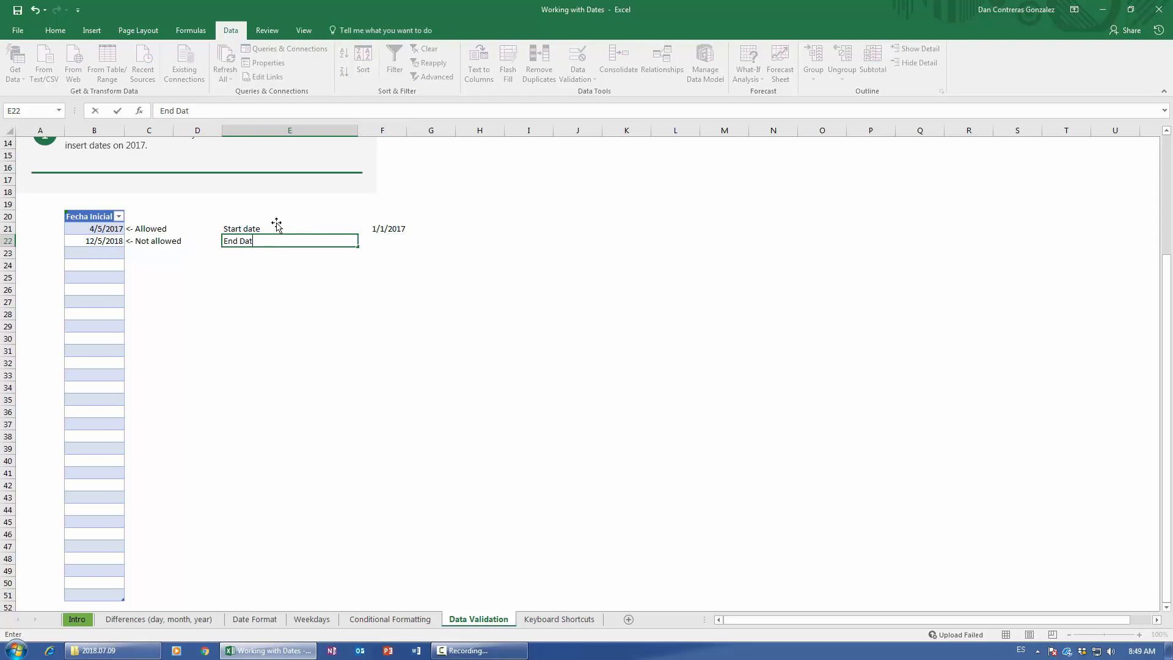
{"action": "key", "text": "Tab"}
{"action": "type", "text": "3"}
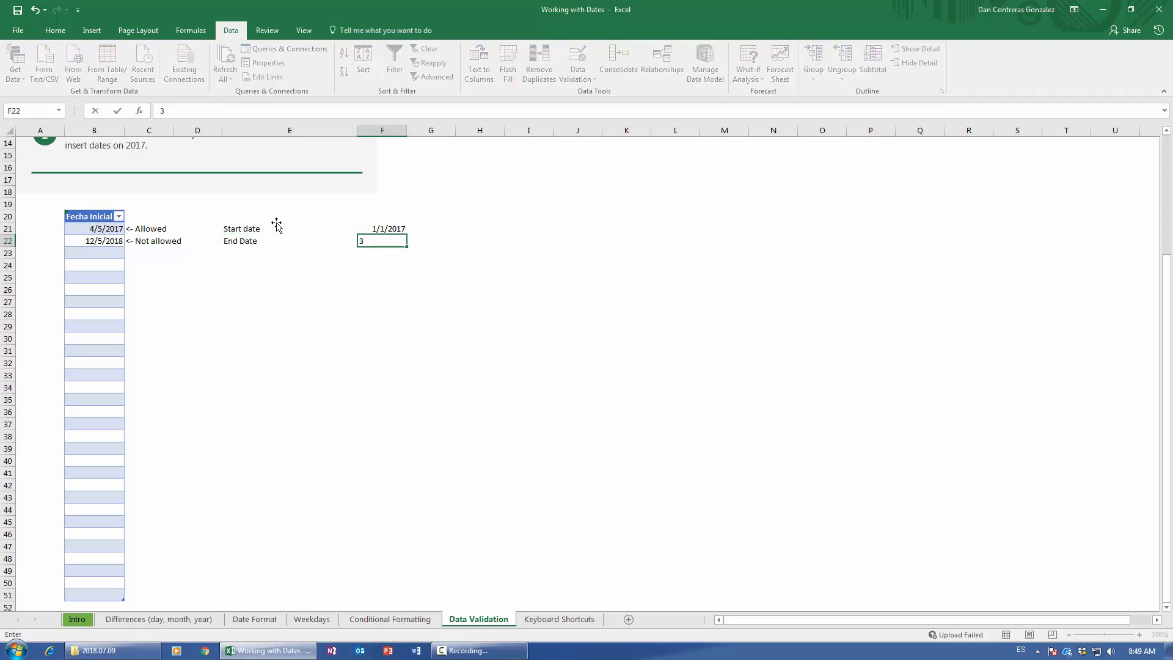
{"action": "key", "text": "BackSpace"}
{"action": "type", "text": "12/31/2017"}
{"action": "key", "text": "ctrl+Return"}
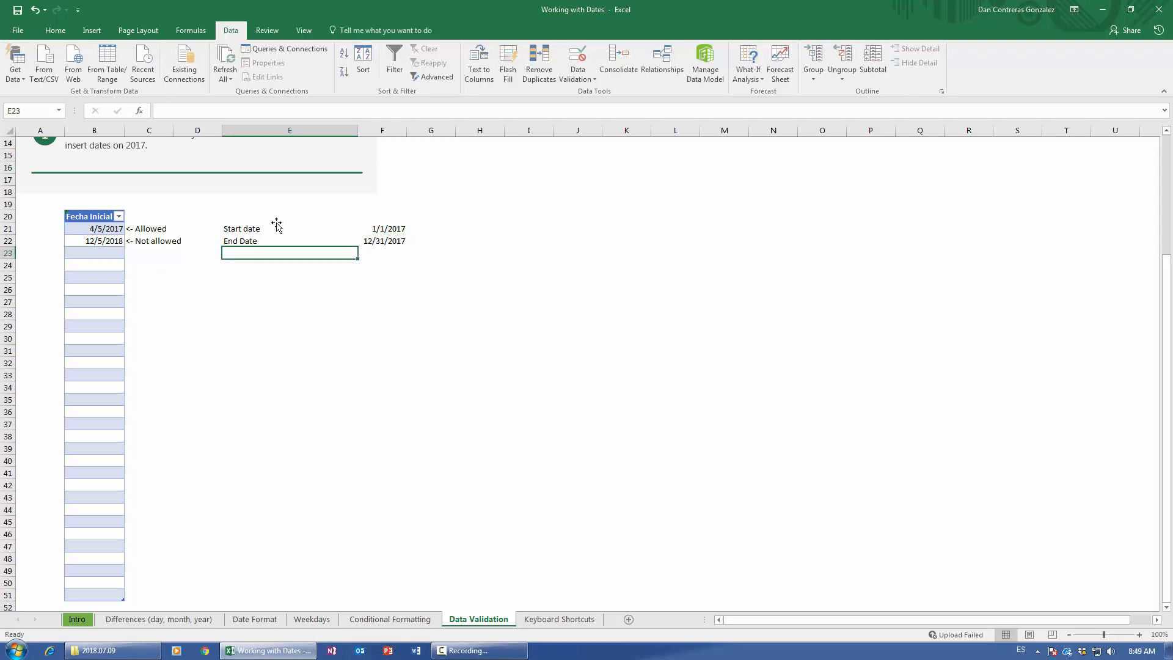
Format the dates in F21:F22 as Long Date and widen column F to about 34.4 so both fit.
{"action": "left_click_drag", "start_coordinate": [406, 131], "coordinate": [454, 130]}
{"action": "left_click", "coordinate": [273, 231]}
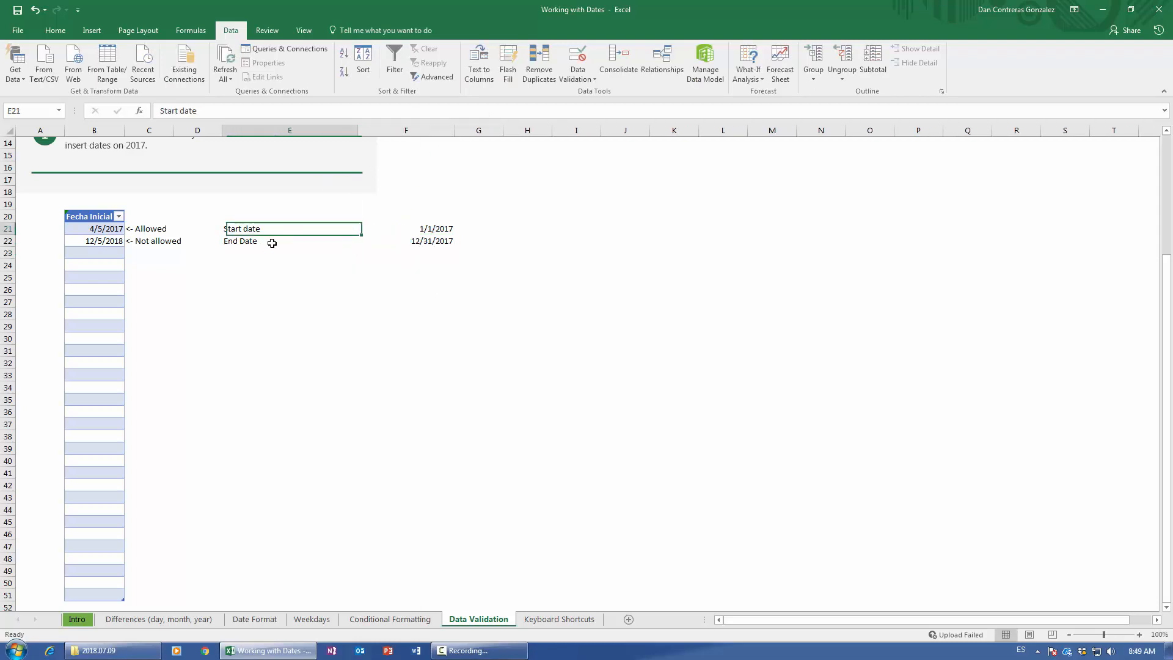
{"action": "left_click", "coordinate": [269, 241]}
{"action": "left_click_drag", "start_coordinate": [430, 231], "coordinate": [428, 240]}
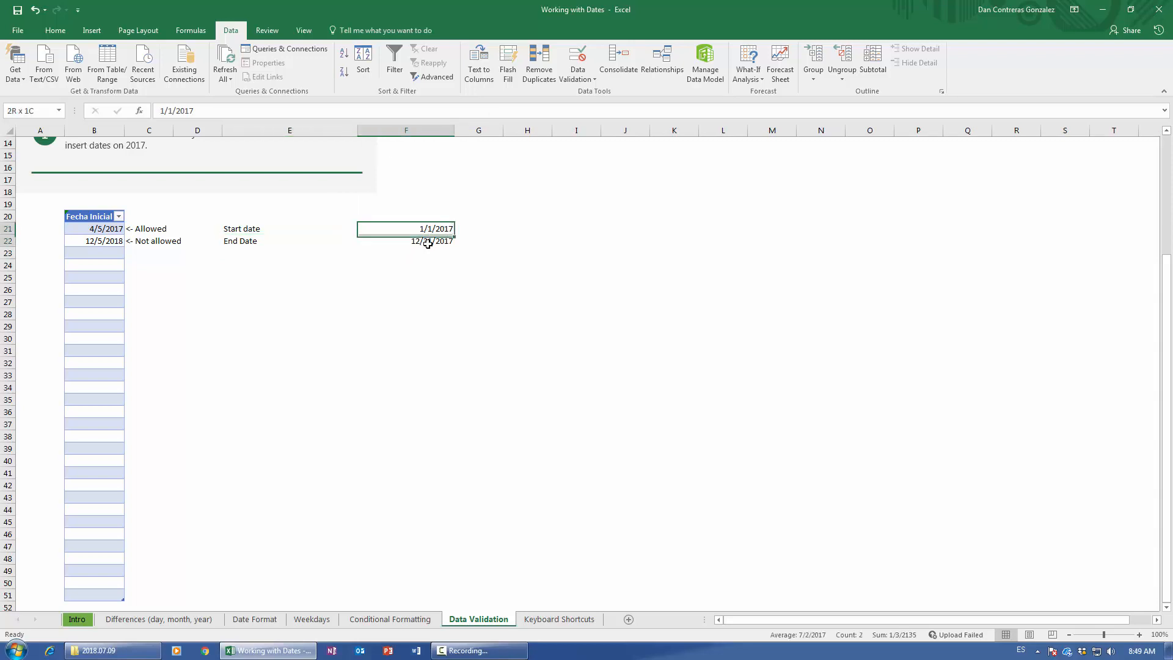
{"action": "left_click", "coordinate": [55, 30]}
{"action": "left_click", "coordinate": [462, 54]}
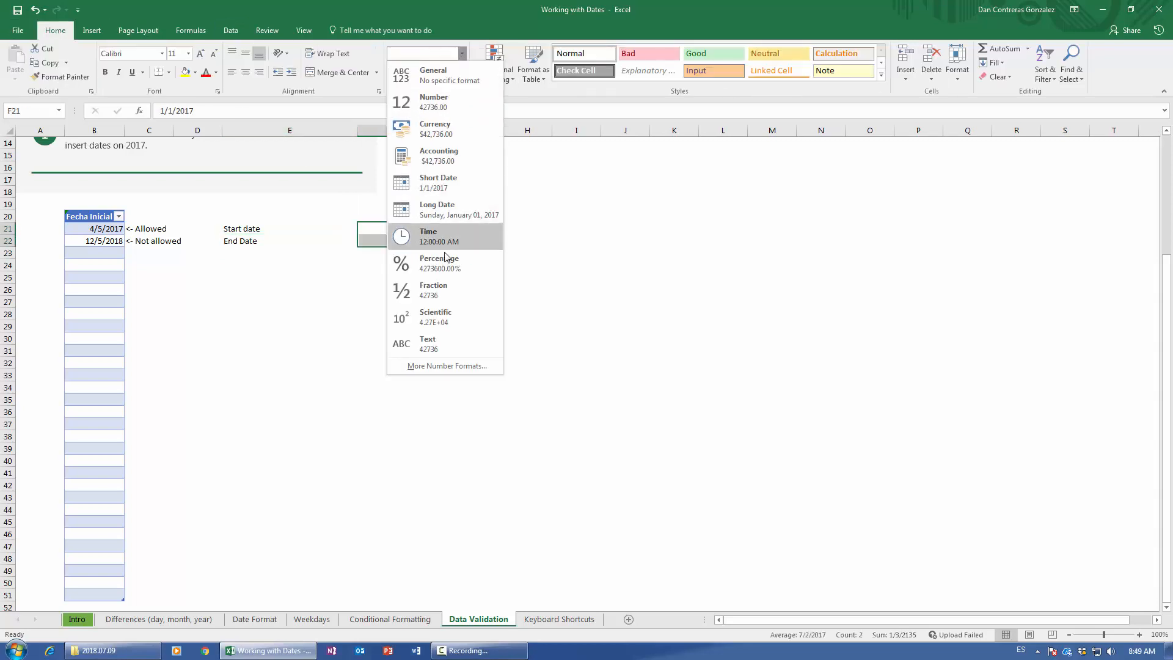
{"action": "left_click", "coordinate": [444, 210]}
{"action": "left_click_drag", "start_coordinate": [455, 131], "coordinate": [507, 132]}
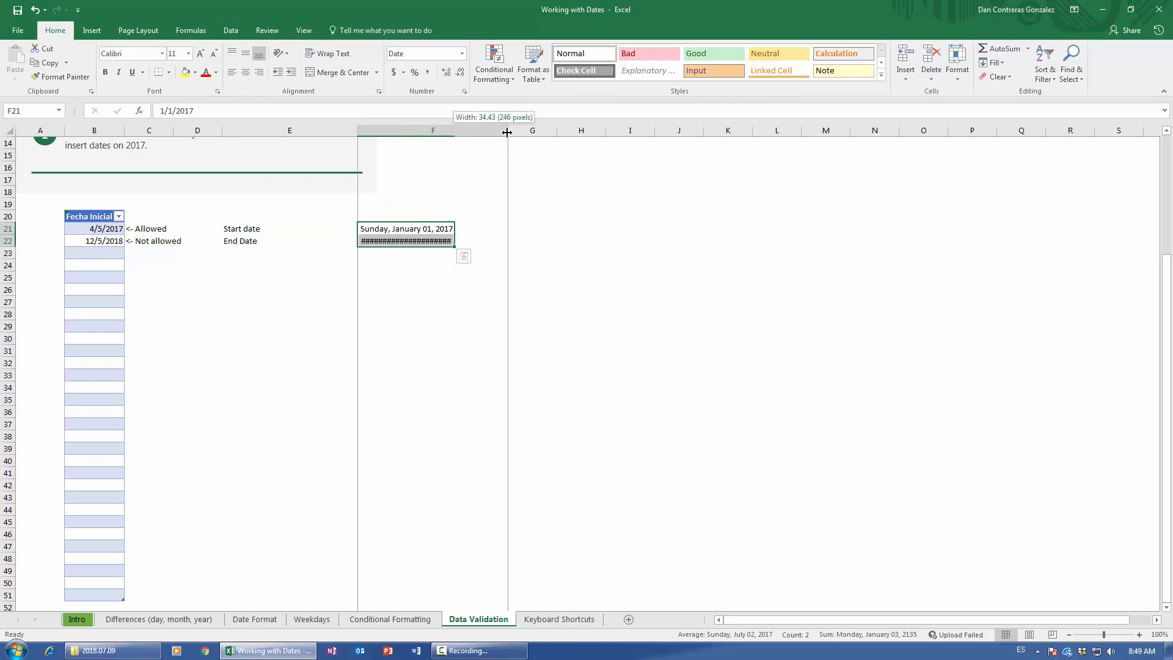
{"action": "left_click", "coordinate": [440, 230]}
{"action": "left_click", "coordinate": [448, 239]}
{"action": "left_click", "coordinate": [448, 232]}
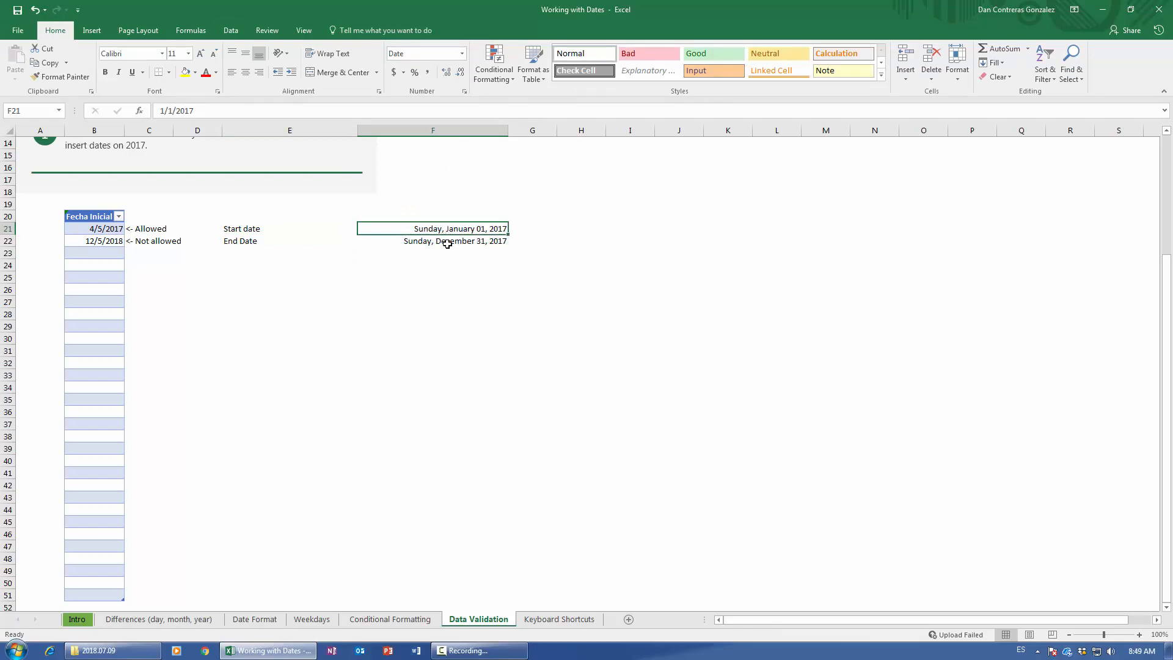
{"action": "left_click", "coordinate": [445, 241]}
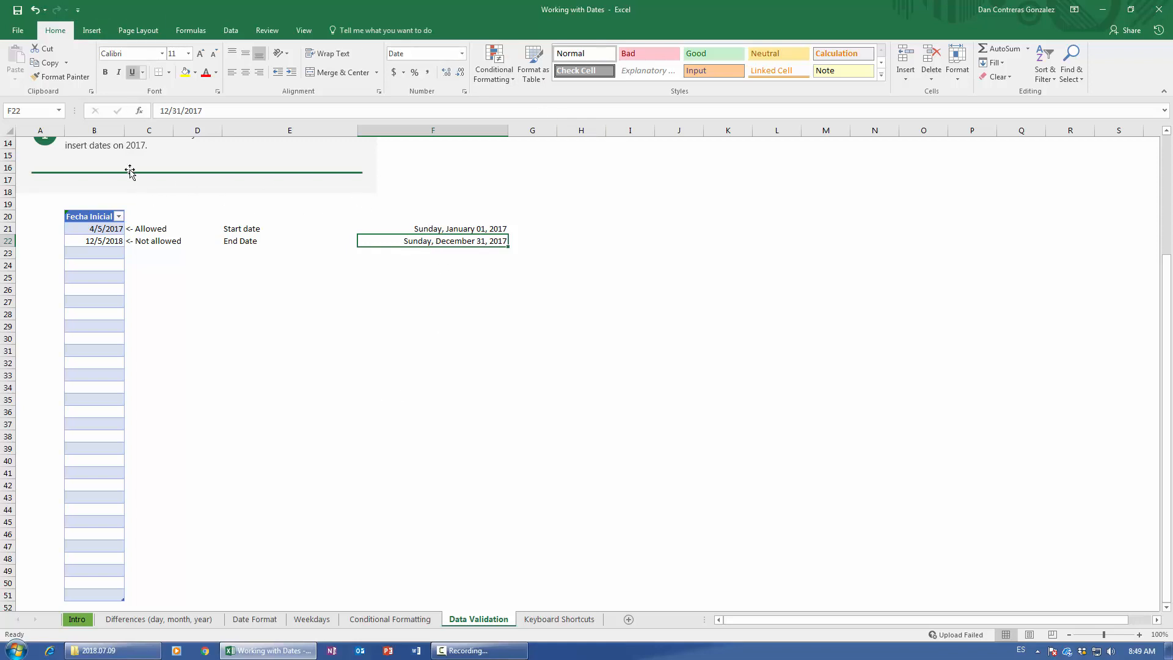
Start a data validation rule for the Fecha Inicial cells B21:B51 that allows a Date with the between condition.
{"action": "left_click", "coordinate": [100, 230]}
{"action": "key", "text": "ctrl+shift+Down"}
{"action": "key", "text": "ctrl+shift+Down"}
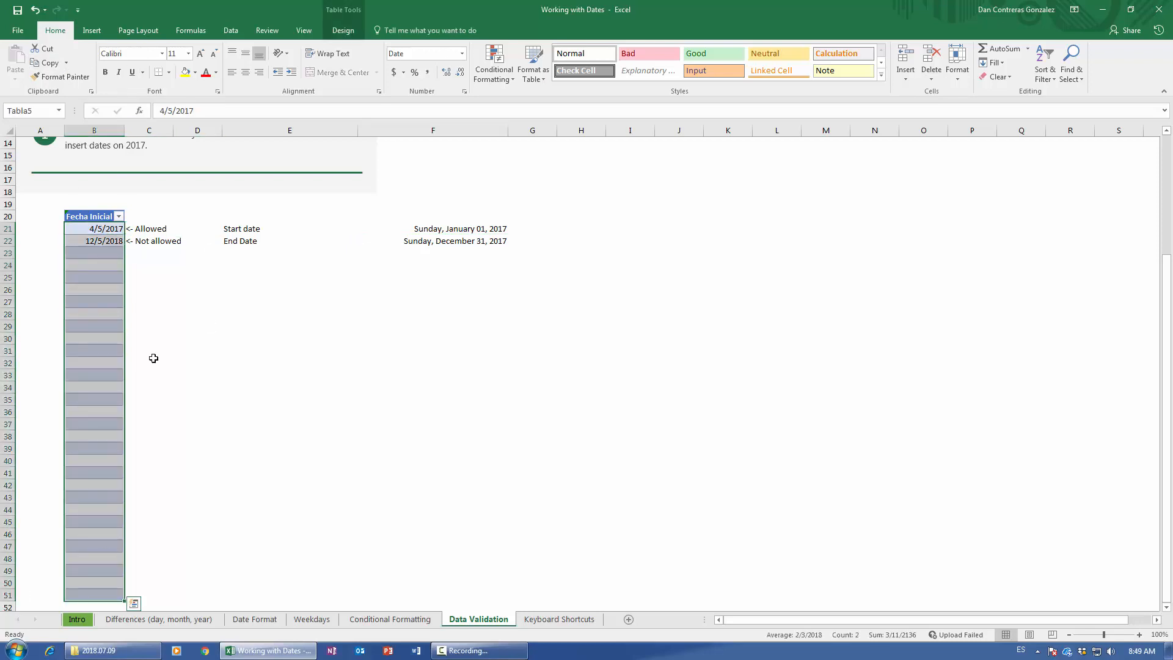
{"action": "left_click", "coordinate": [230, 30]}
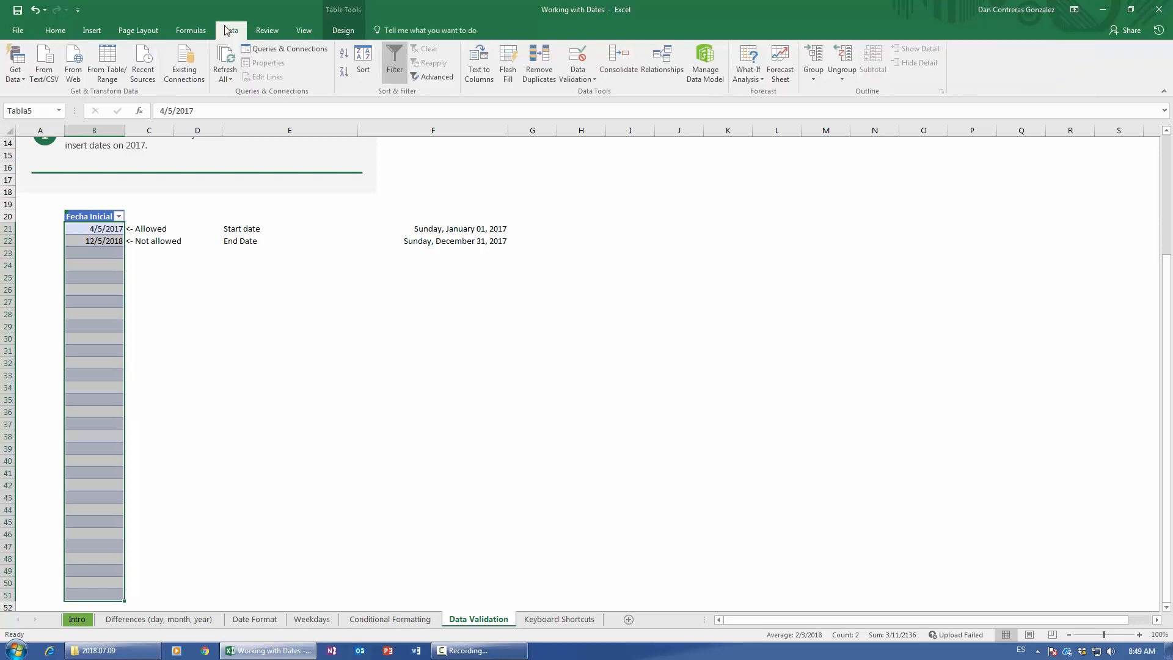
{"action": "left_click", "coordinate": [577, 72]}
{"action": "left_click", "coordinate": [574, 98]}
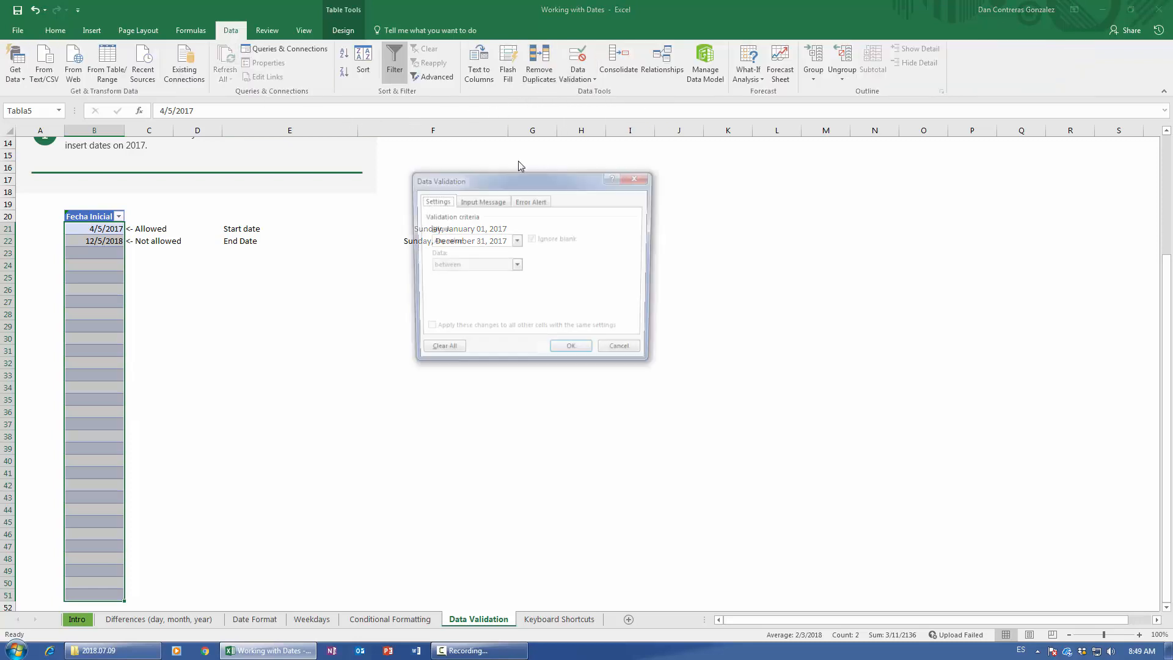
{"action": "left_click_drag", "start_coordinate": [520, 173], "coordinate": [644, 202]}
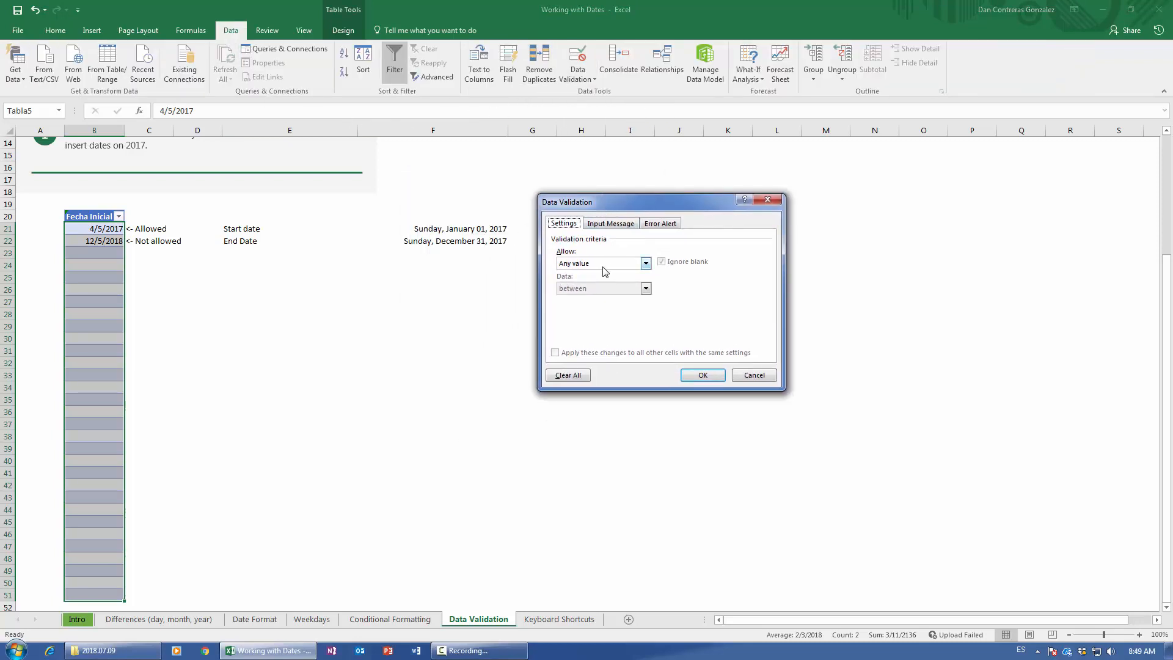
{"action": "left_click", "coordinate": [614, 270]}
{"action": "left_click", "coordinate": [597, 300]}
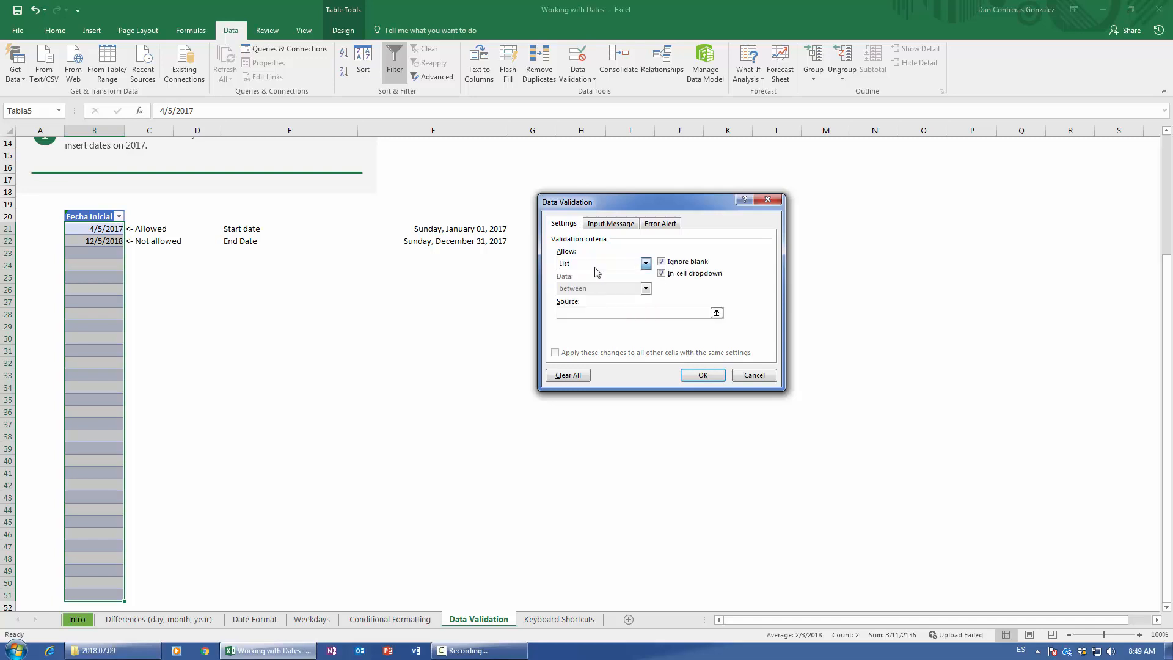
{"action": "left_click", "coordinate": [602, 263]}
{"action": "left_click", "coordinate": [599, 303]}
{"action": "left_click", "coordinate": [580, 292]}
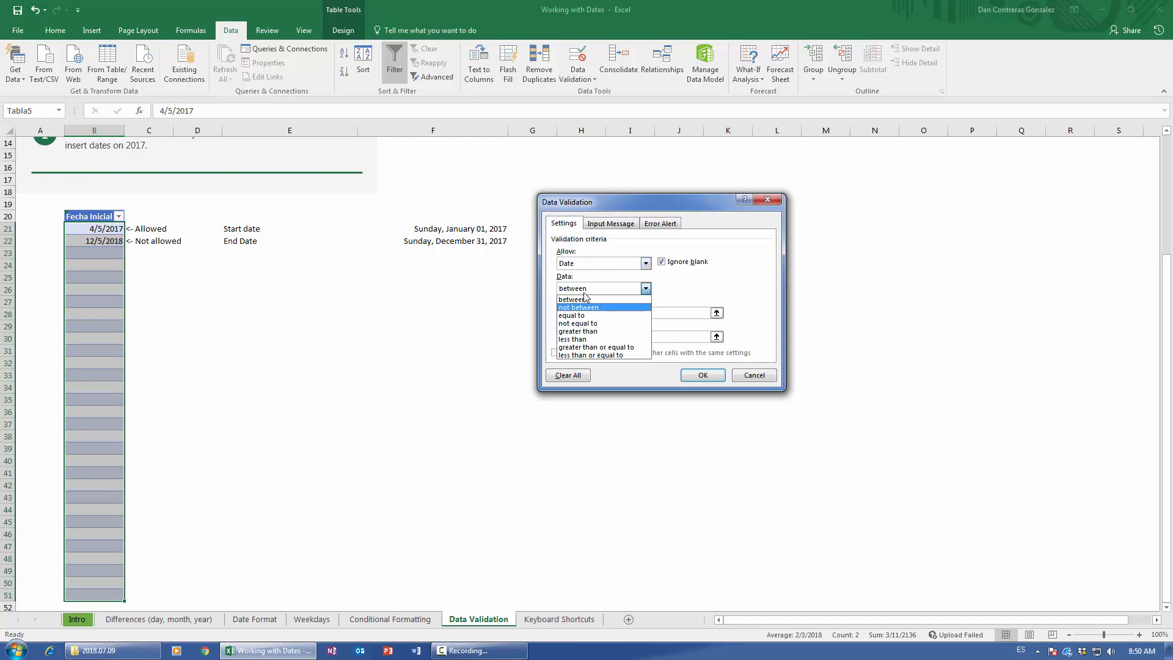
{"action": "left_click", "coordinate": [580, 299]}
Set the validation rule's start date to =$F$21 and its end date to =$F$22, and apply the rule.
{"action": "left_click", "coordinate": [586, 313]}
{"action": "left_click", "coordinate": [462, 230]}
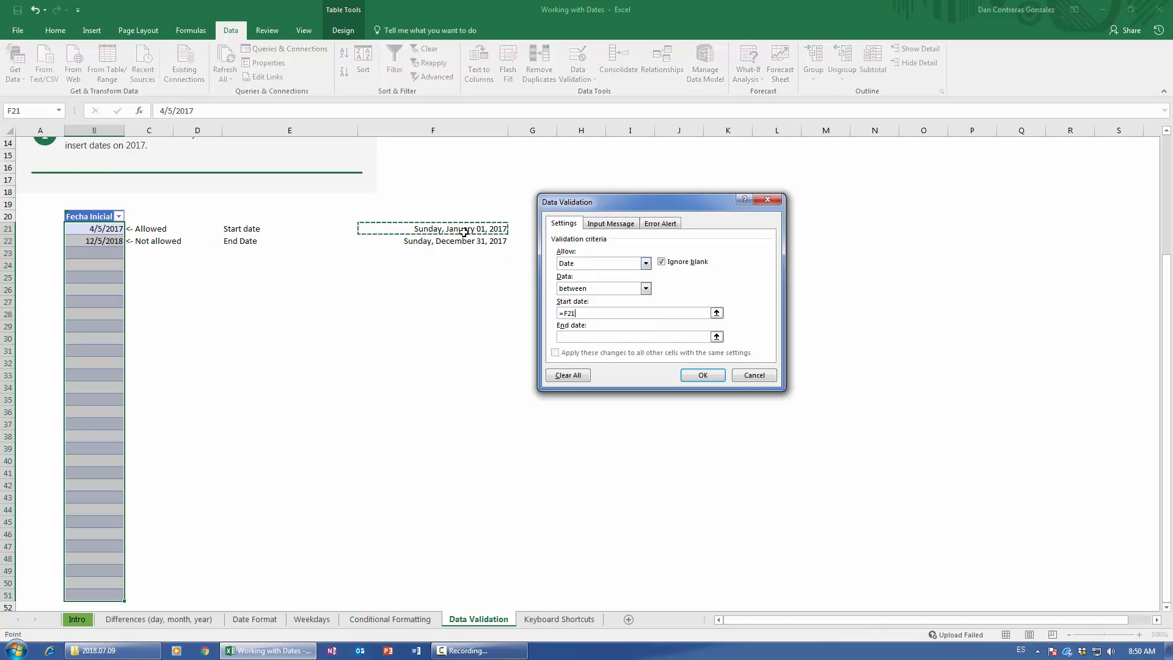
{"action": "key", "text": "F4"}
{"action": "left_click", "coordinate": [587, 337]}
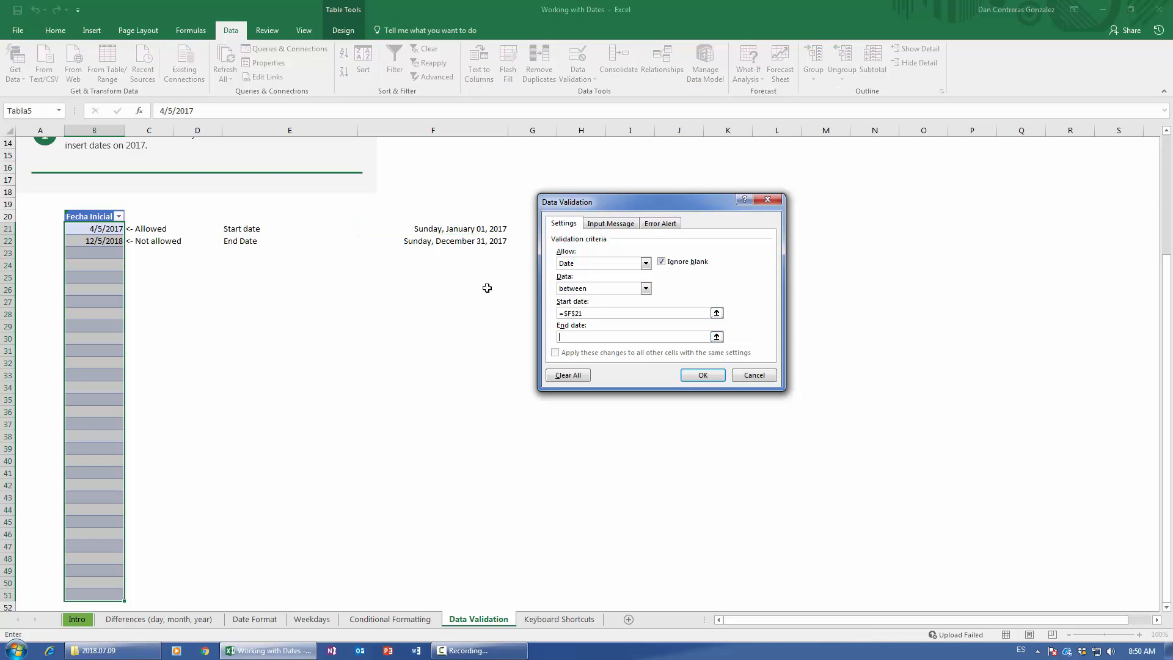
{"action": "left_click", "coordinate": [448, 243]}
{"action": "key", "text": "F4"}
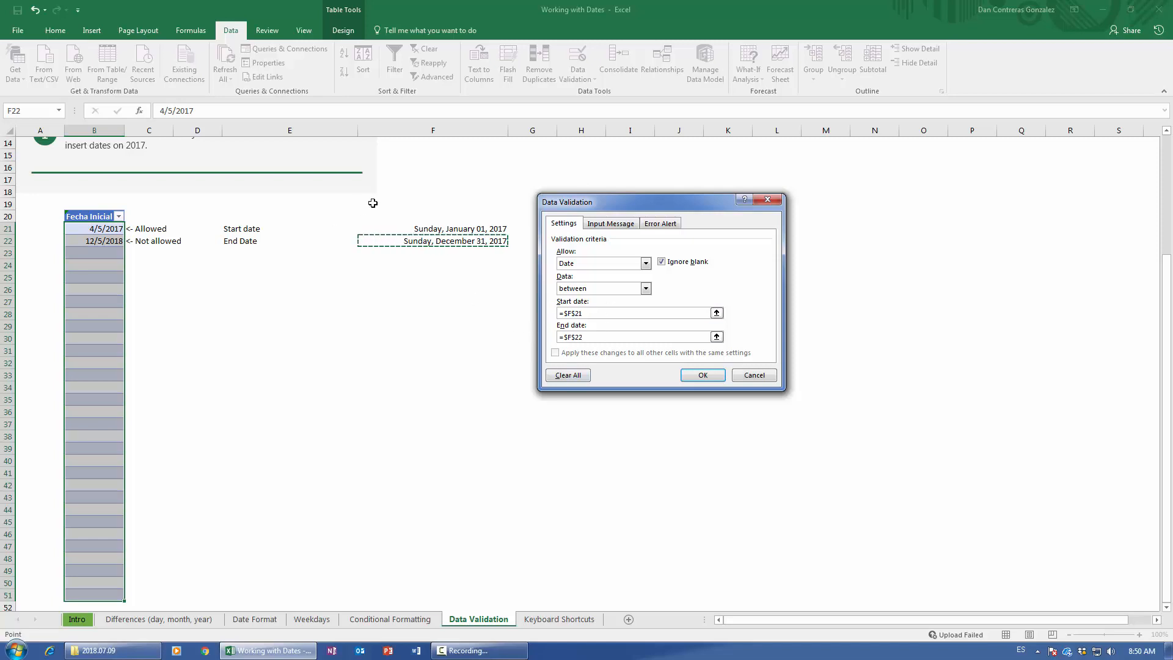
{"action": "left_click", "coordinate": [703, 375]}
Check the error options for the existing 2018 date in B22 of the Fecha Inicial column.
{"action": "left_click", "coordinate": [176, 325]}
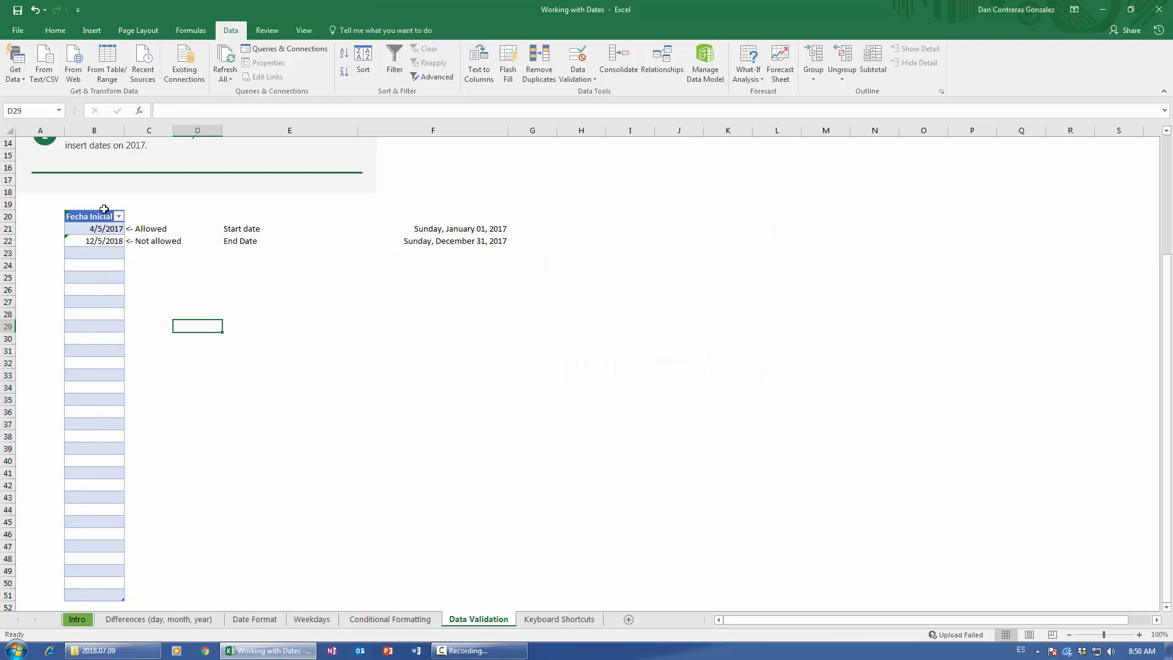
{"action": "left_click", "coordinate": [96, 241]}
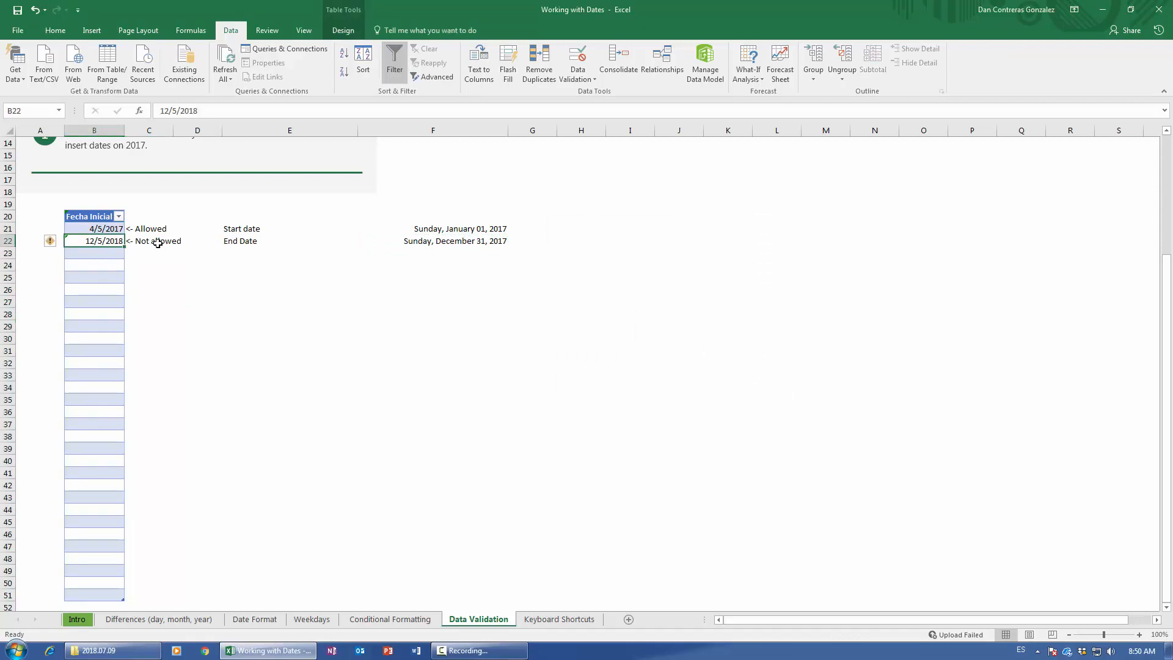
{"action": "left_click", "coordinate": [130, 243]}
{"action": "left_click", "coordinate": [68, 241]}
{"action": "left_click", "coordinate": [140, 244]}
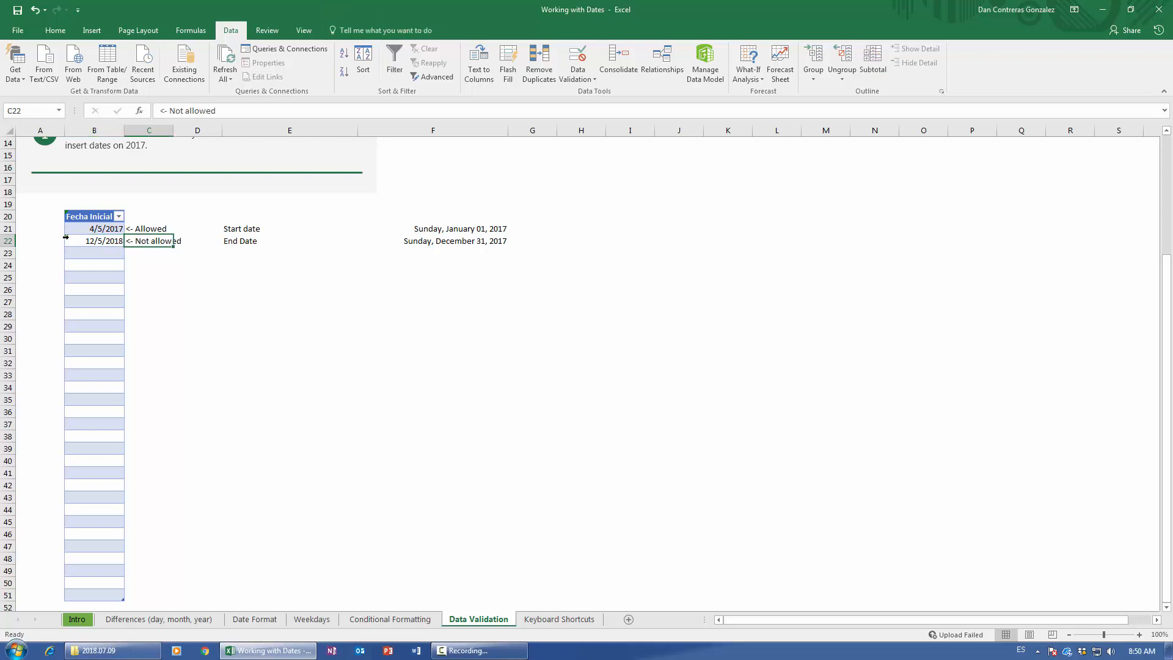
{"action": "left_click", "coordinate": [116, 243]}
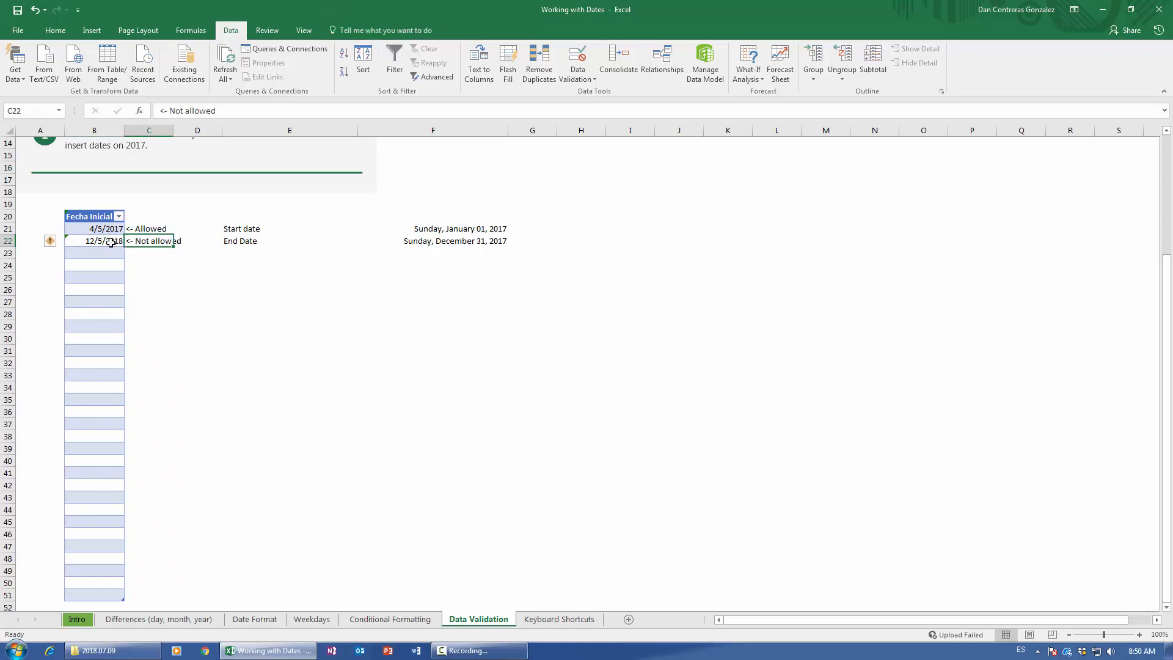
{"action": "left_click", "coordinate": [55, 243]}
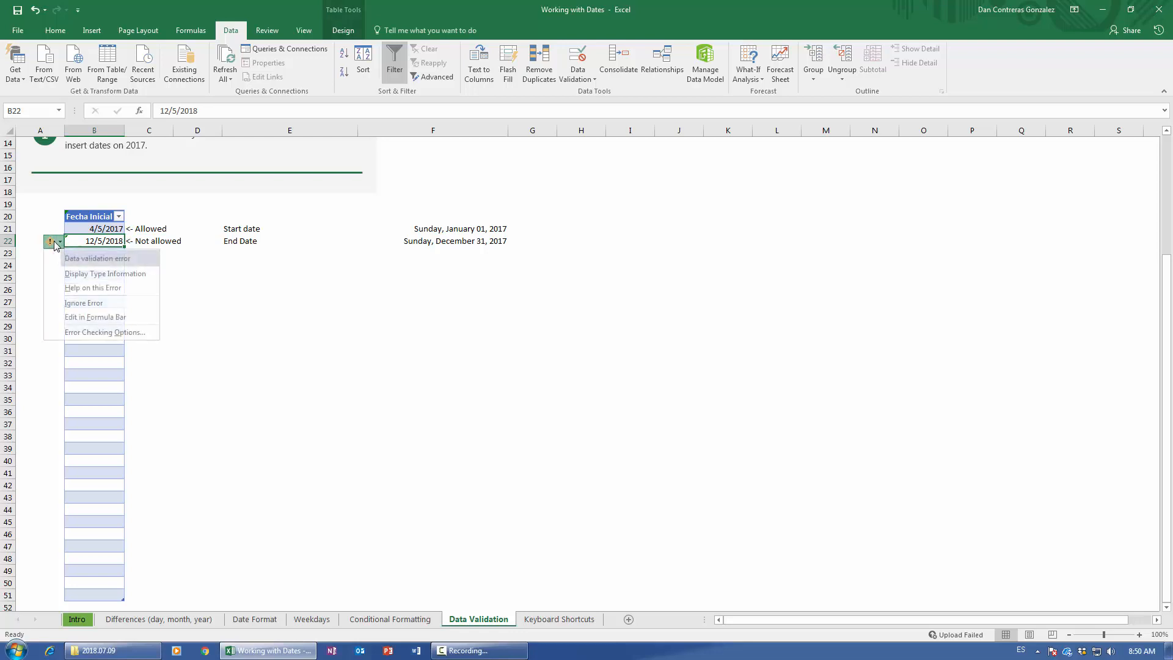
{"action": "left_click", "coordinate": [86, 243]}
Enter the date 5/5/2017 in B23 to test the validation with an allowed date.
{"action": "left_click", "coordinate": [90, 254]}
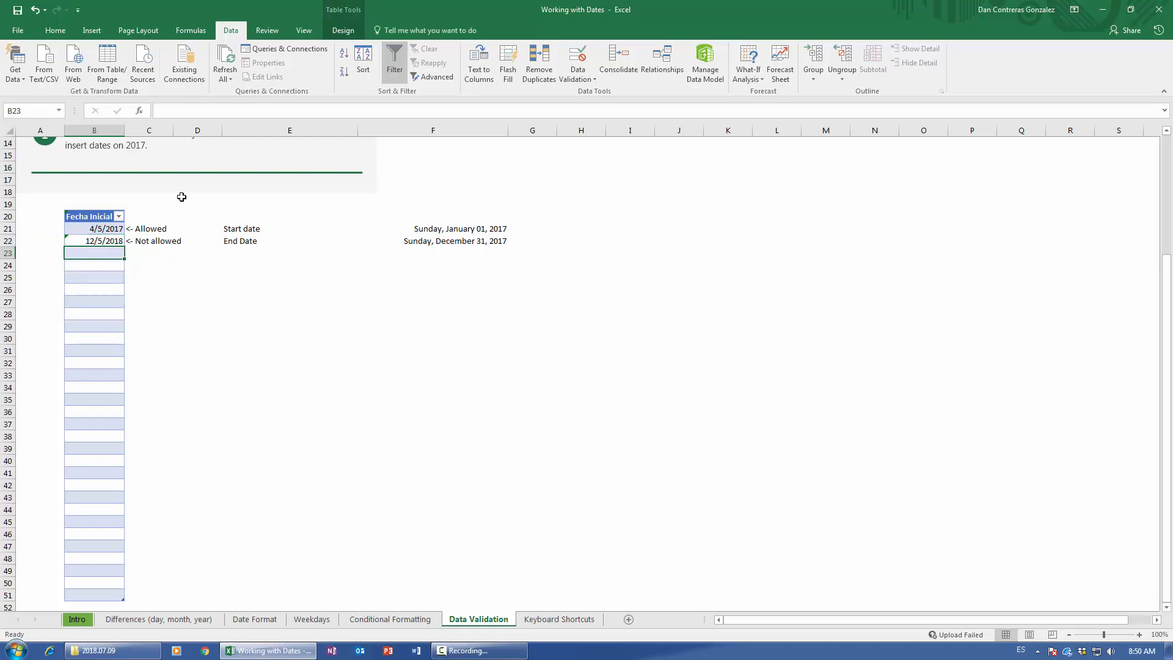
{"action": "type", "text": "5/"}
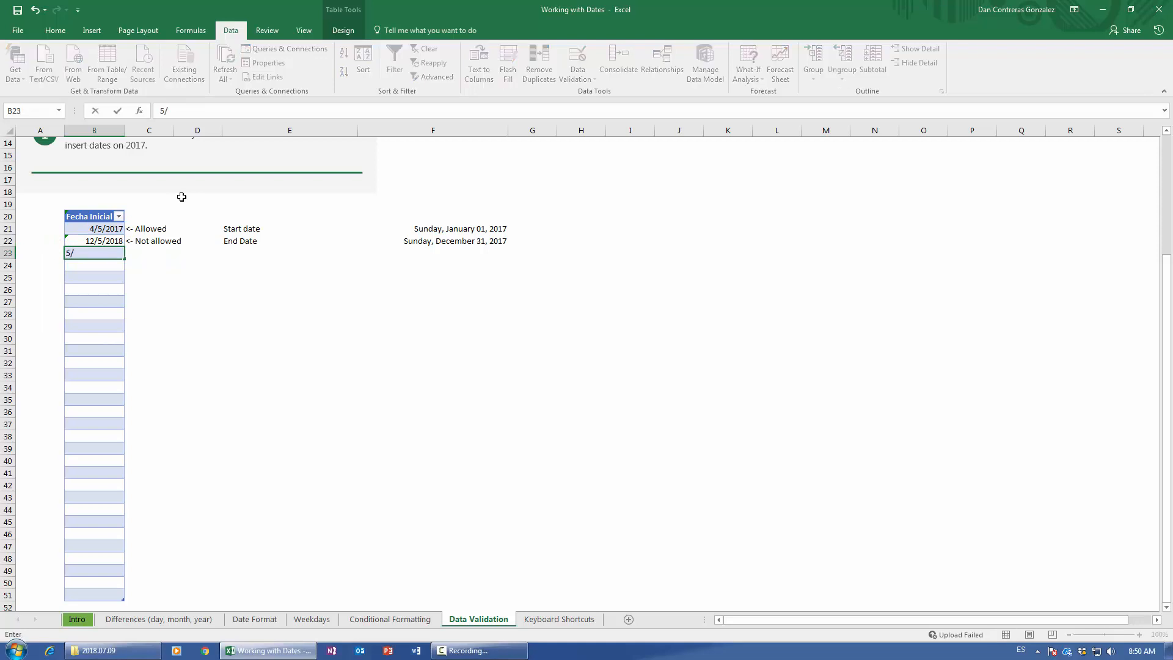
{"action": "type", "text": "5/2017"}
{"action": "key", "text": "Return"}
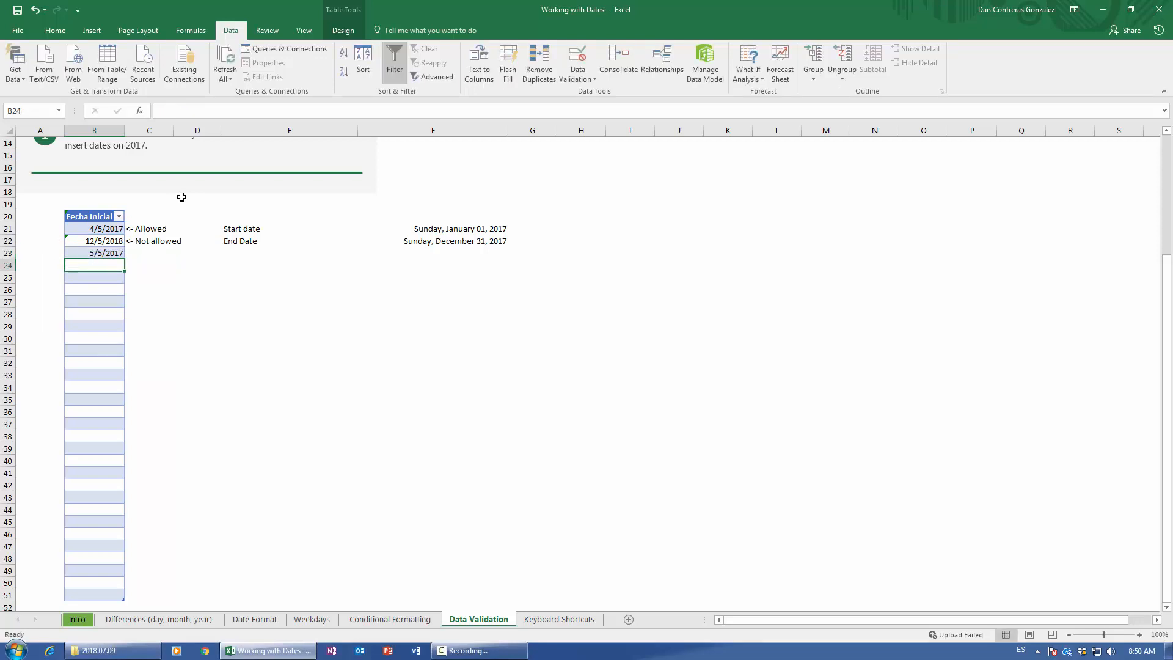
Try to enter the date 5/5/2018 in B24 to test the validation, and cancel the entry.
{"action": "type", "text": "5/"}
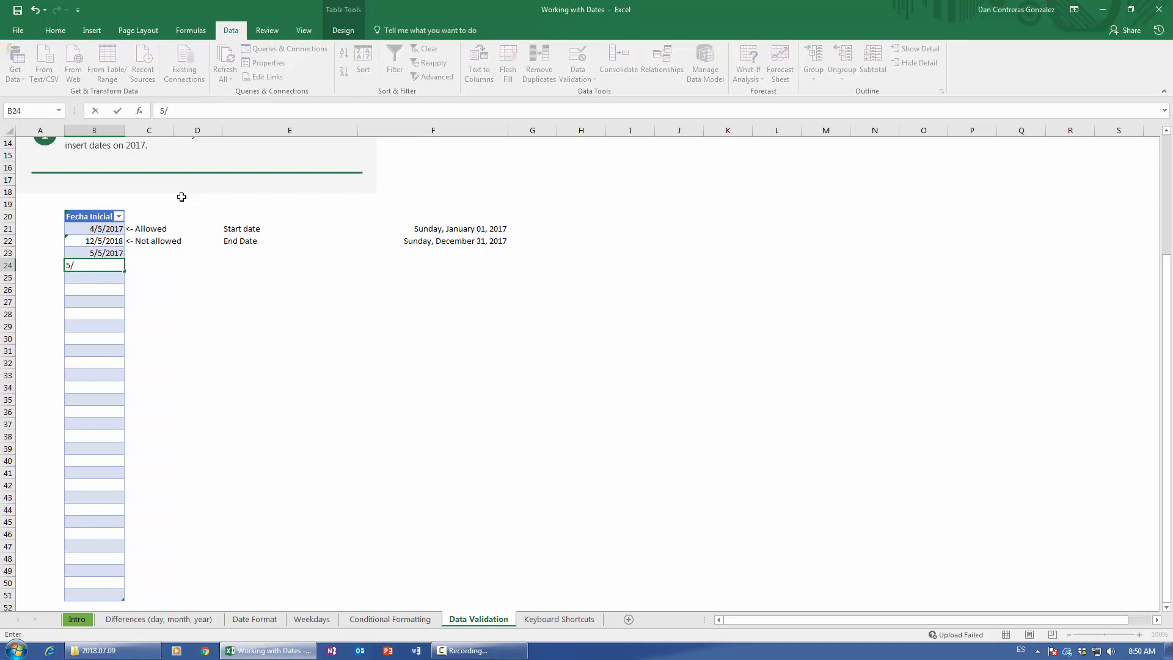
{"action": "type", "text": "5/2018"}
{"action": "key", "text": "Return"}
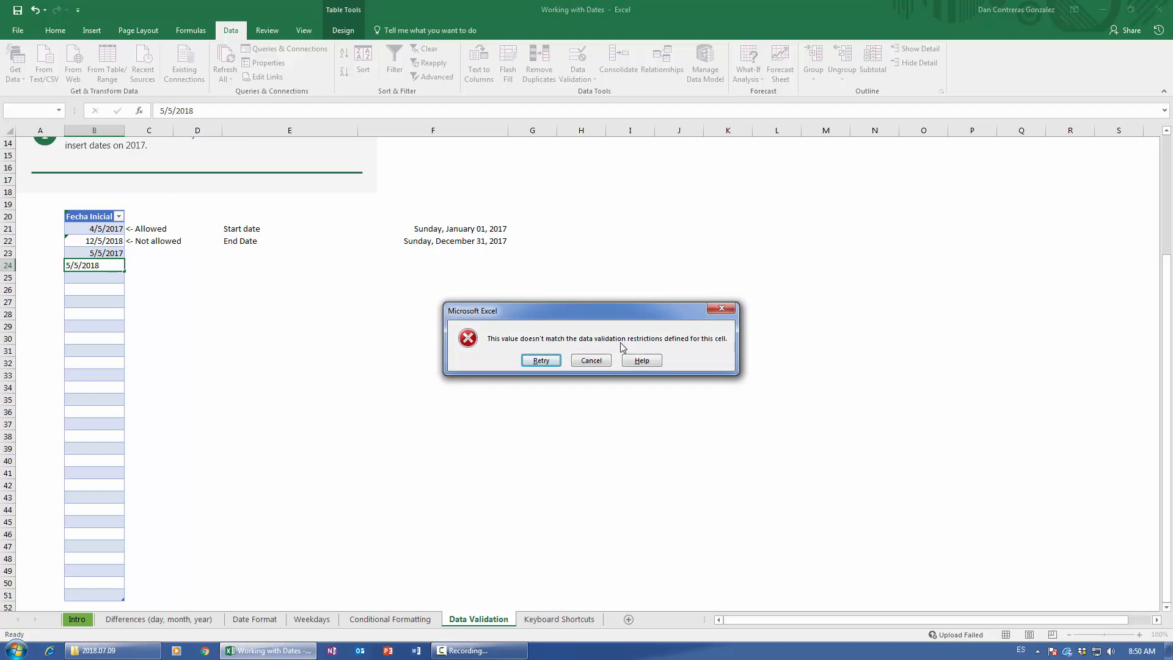
{"action": "left_click", "coordinate": [590, 365]}
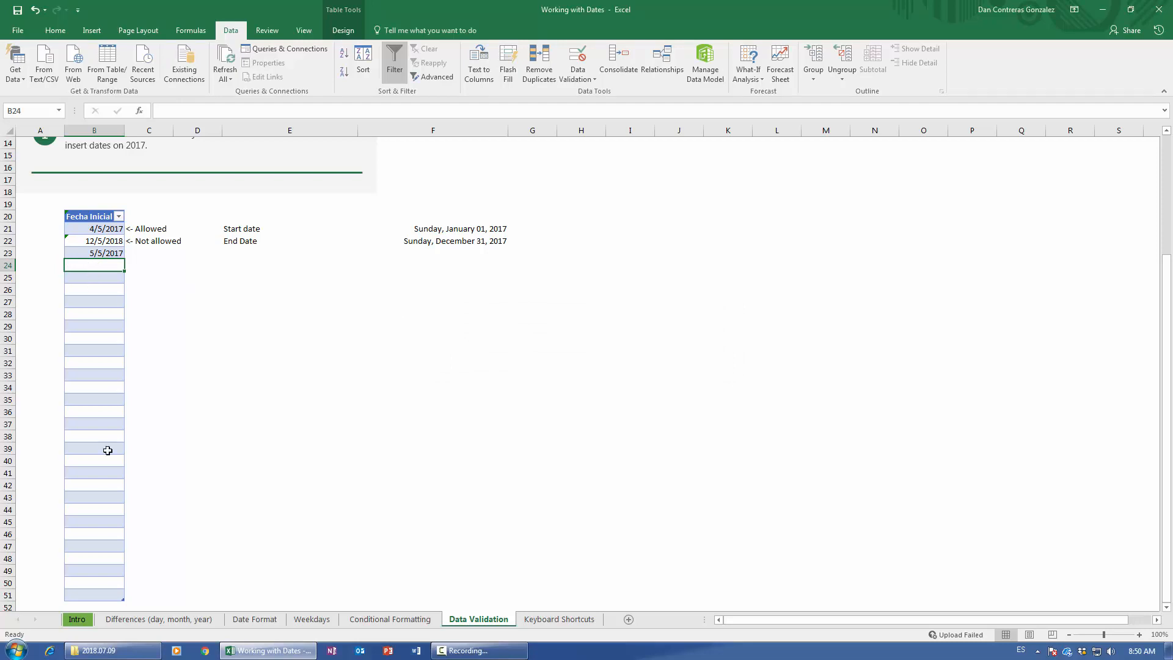
{"action": "scroll", "coordinate": [108, 450], "scroll_direction": "down", "scroll_amount": 2}
{"action": "scroll", "coordinate": [107, 450], "scroll_direction": "up", "scroll_amount": 4}
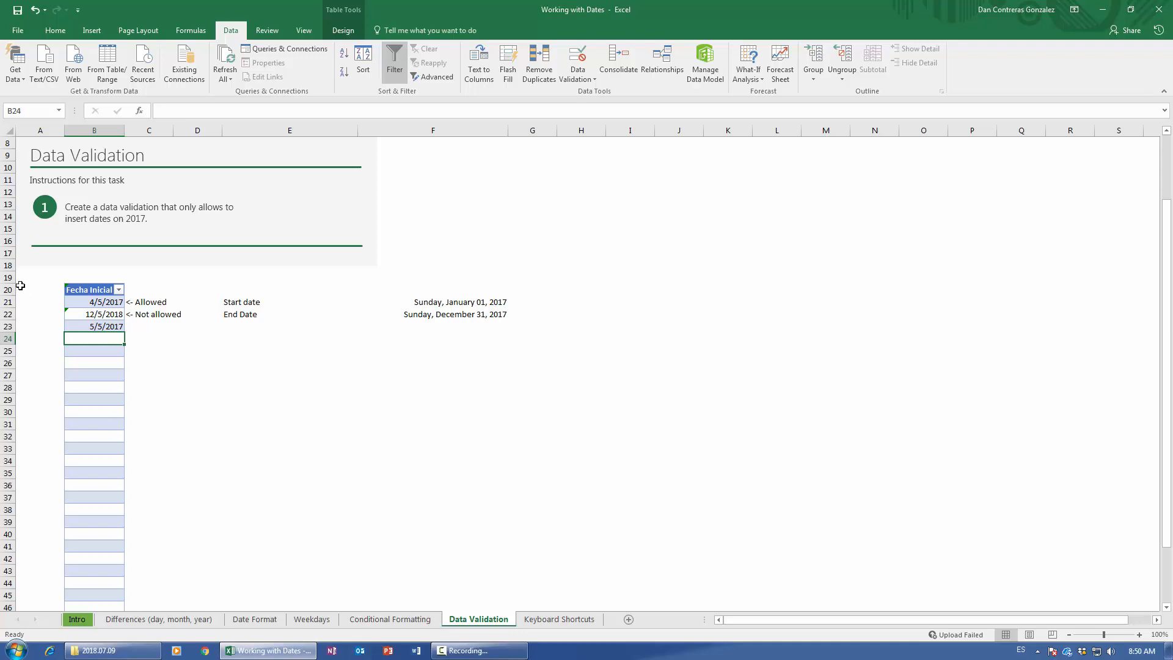
{"action": "left_click", "coordinate": [439, 303]}
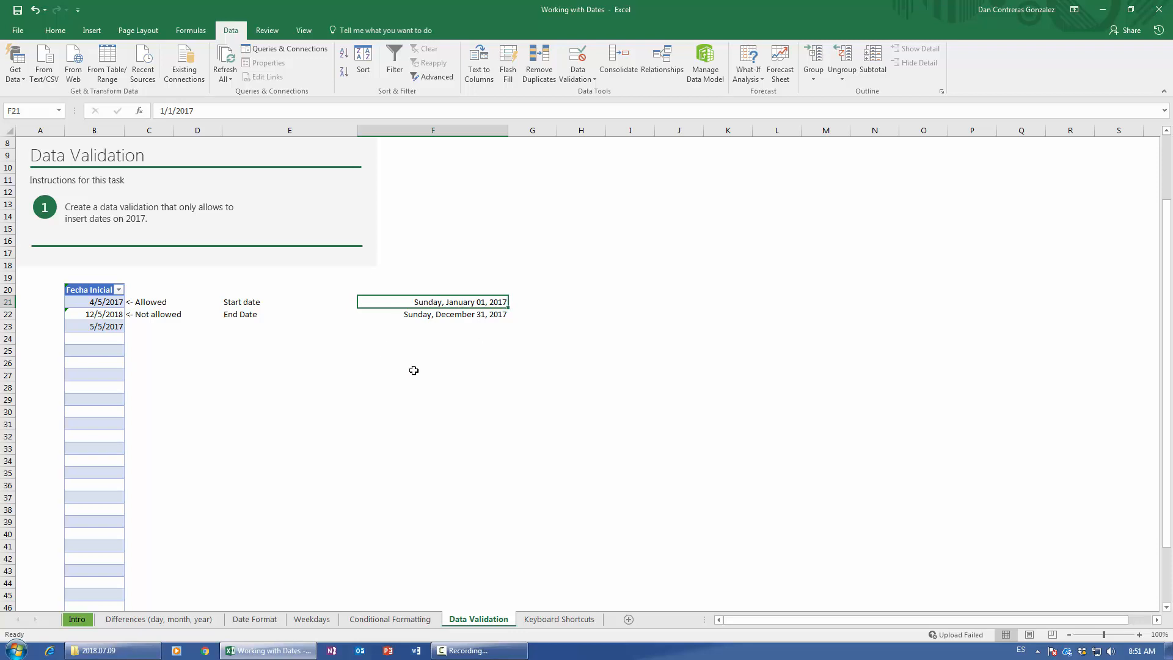
On the Keyboard Shortcuts sheet, widen column H and insert today's date in I14.
{"action": "left_click", "coordinate": [559, 619]}
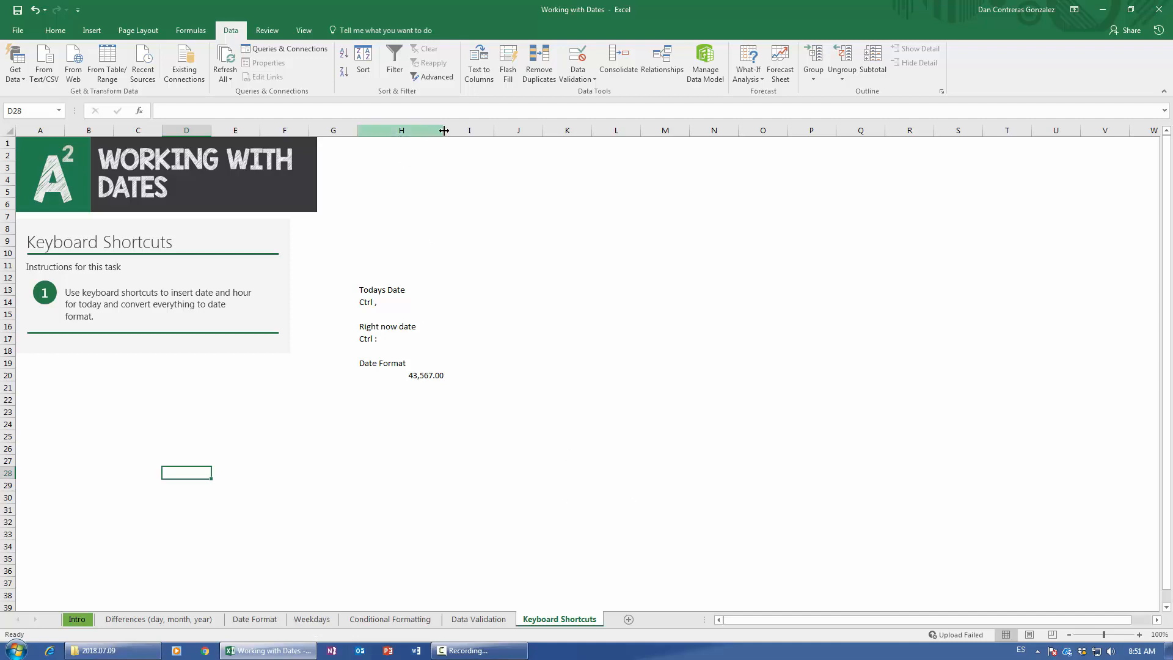
{"action": "left_click_drag", "start_coordinate": [444, 131], "coordinate": [490, 130]}
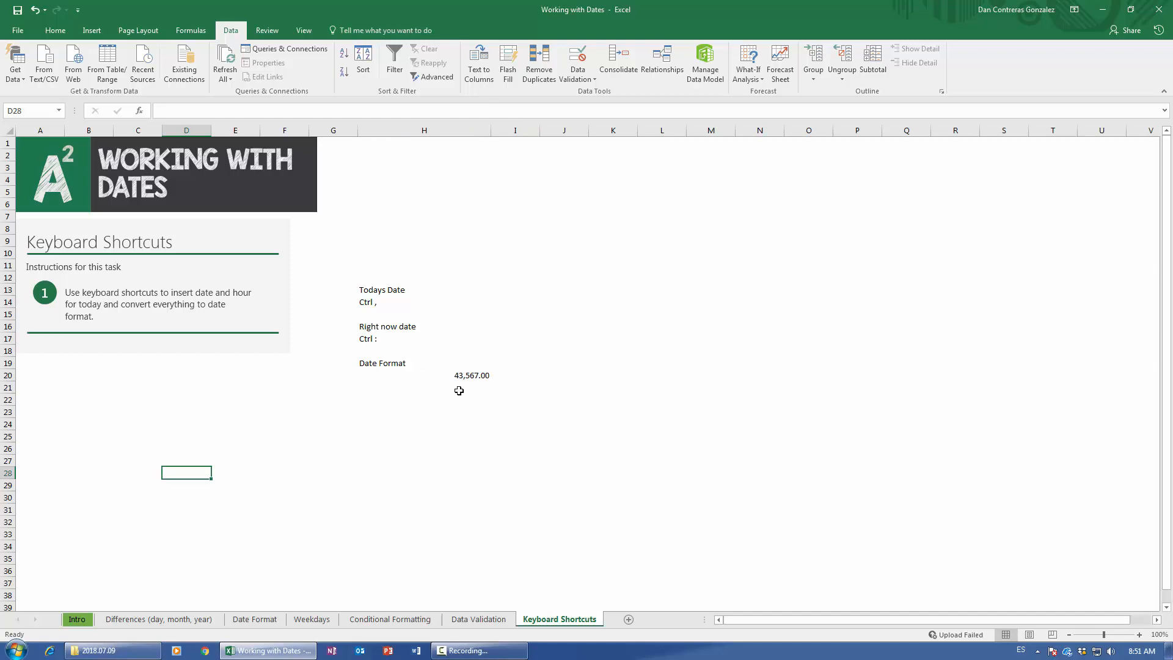
{"action": "left_click", "coordinate": [396, 302]}
{"action": "key", "text": "Right"}
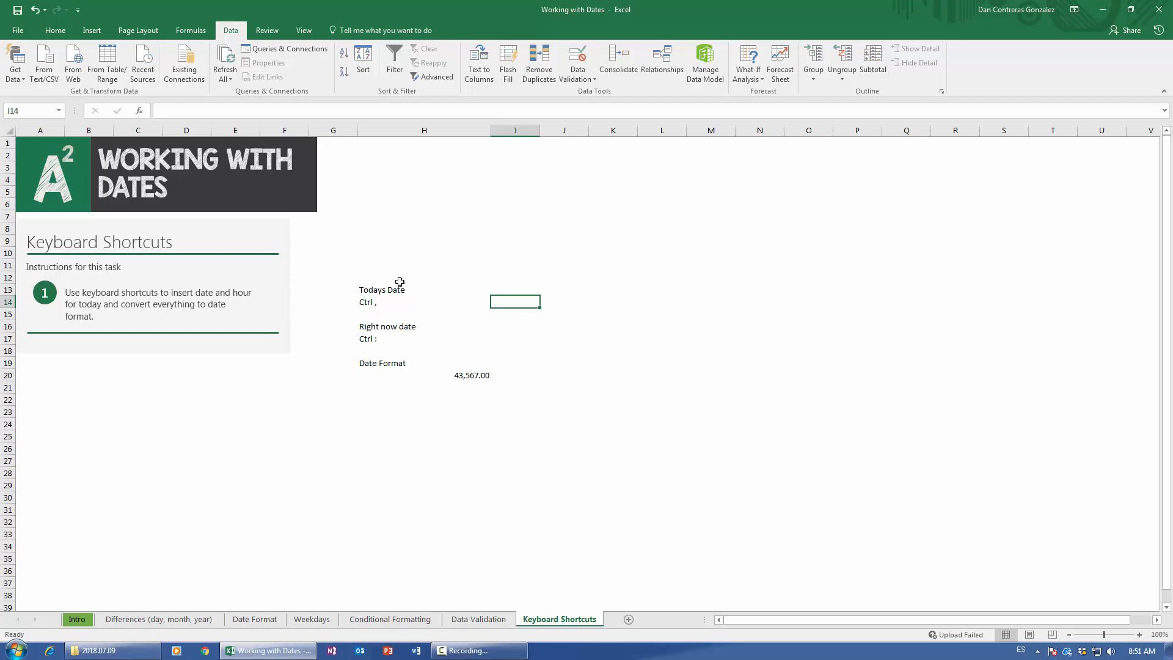
{"action": "key", "text": "ctrl+comma"}
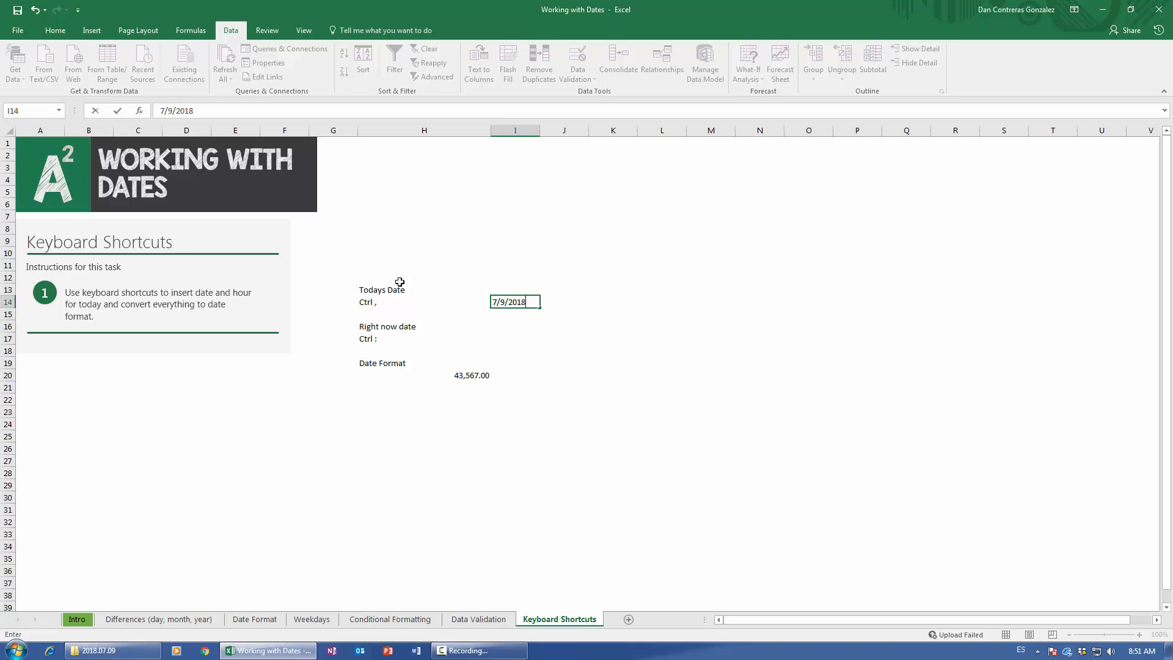
Correct the shortcut note in H14 under Todays Date by adding "shift" between Ctrl and the comma.
{"action": "left_click", "coordinate": [367, 303]}
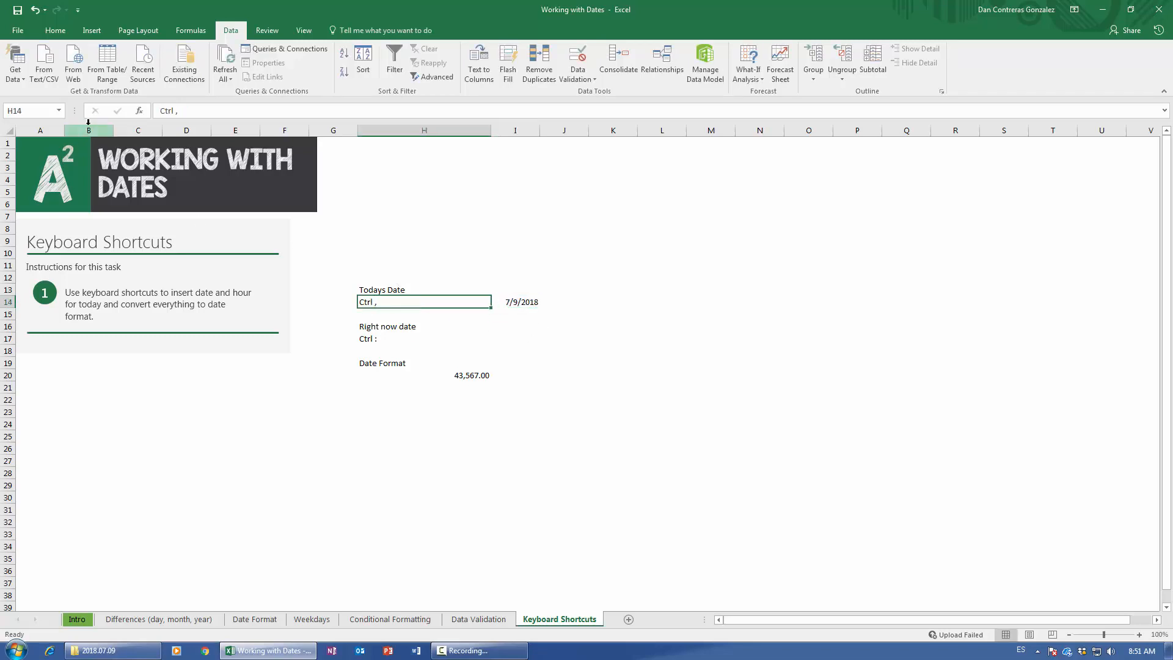
{"action": "left_click", "coordinate": [177, 111]}
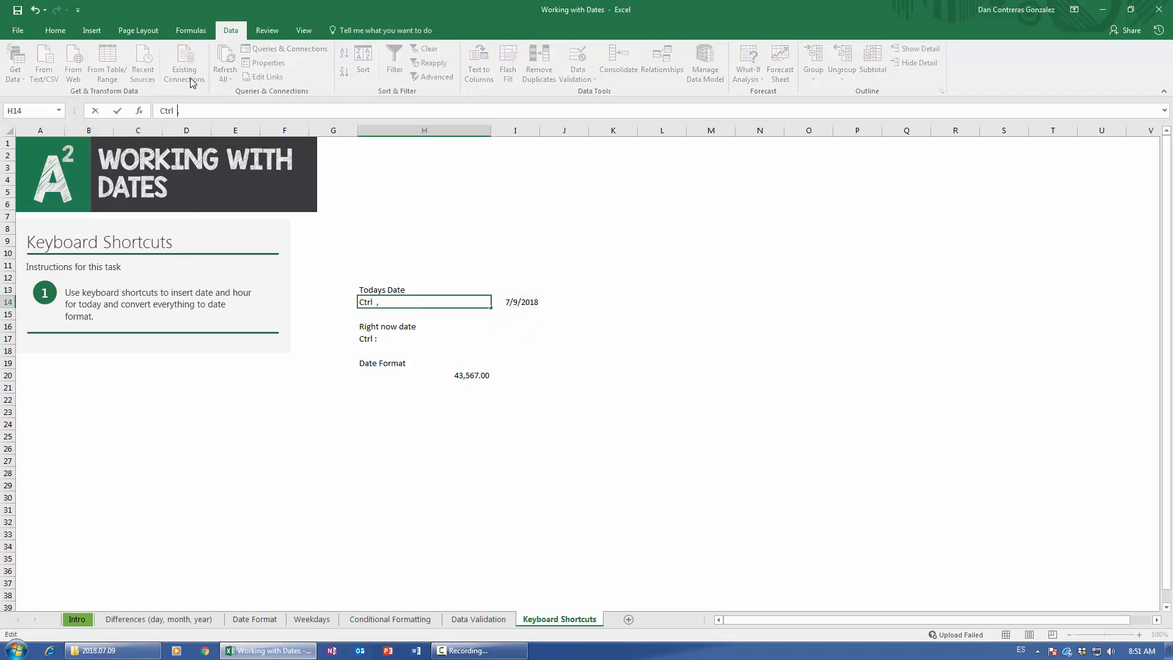
{"action": "type", "text": "shift"}
{"action": "key", "text": "Return"}
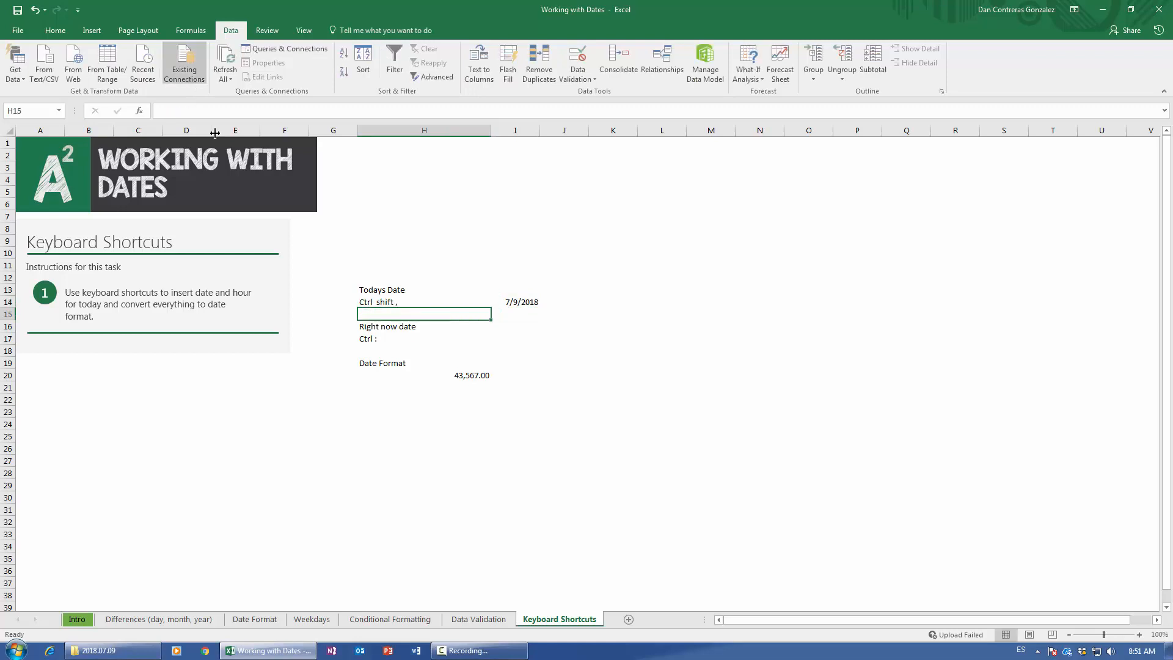
Clear the date in I14 and insert today's date there again as a static value.
{"action": "left_click", "coordinate": [526, 303]}
{"action": "key", "text": "Delete"}
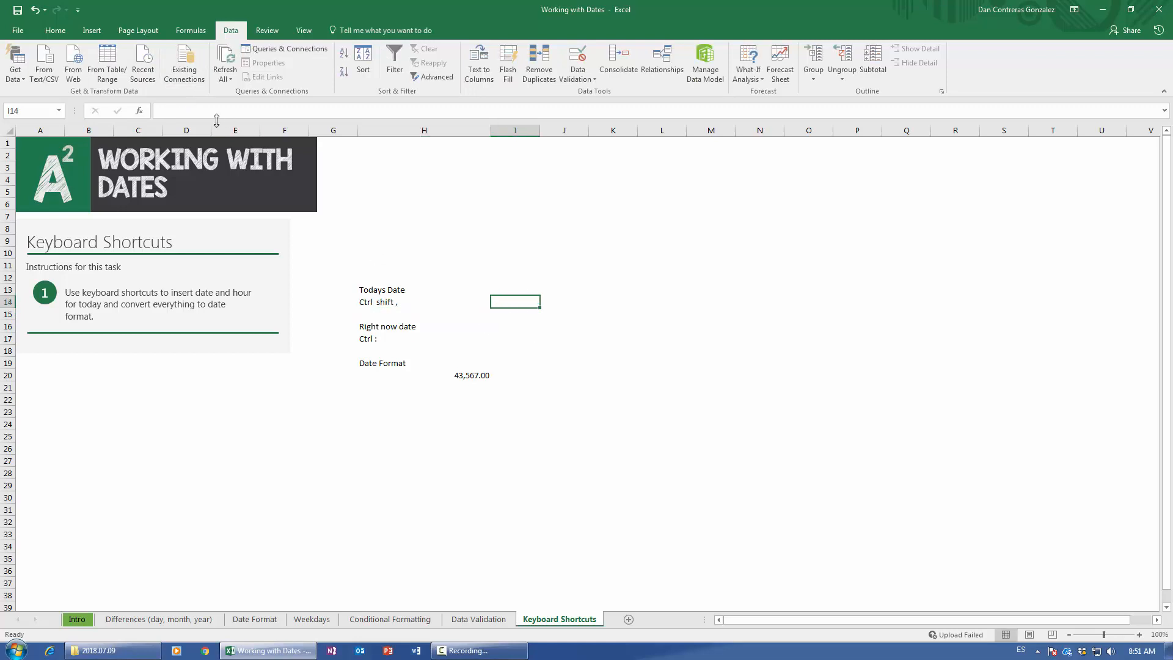
{"action": "key", "text": "ctrl+shift+comma"}
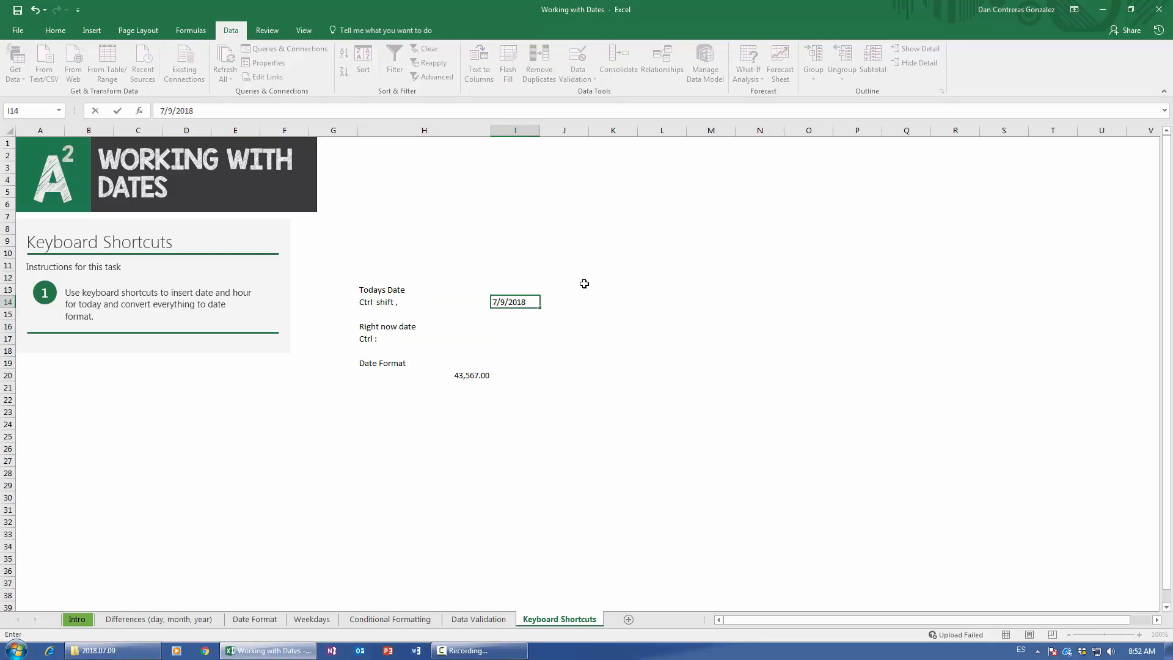
{"action": "key", "text": "Return"}
{"action": "left_click", "coordinate": [533, 304]}
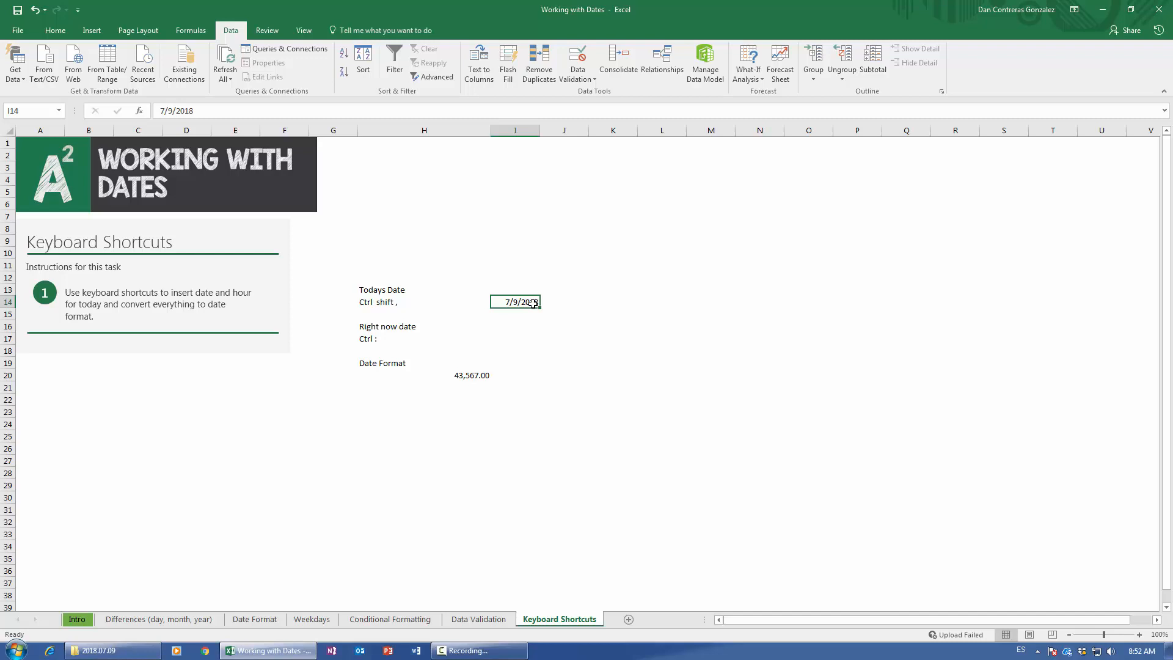
Insert the current time as a static value in I17, in the row of the Ctrl : note.
{"action": "left_click", "coordinate": [499, 342]}
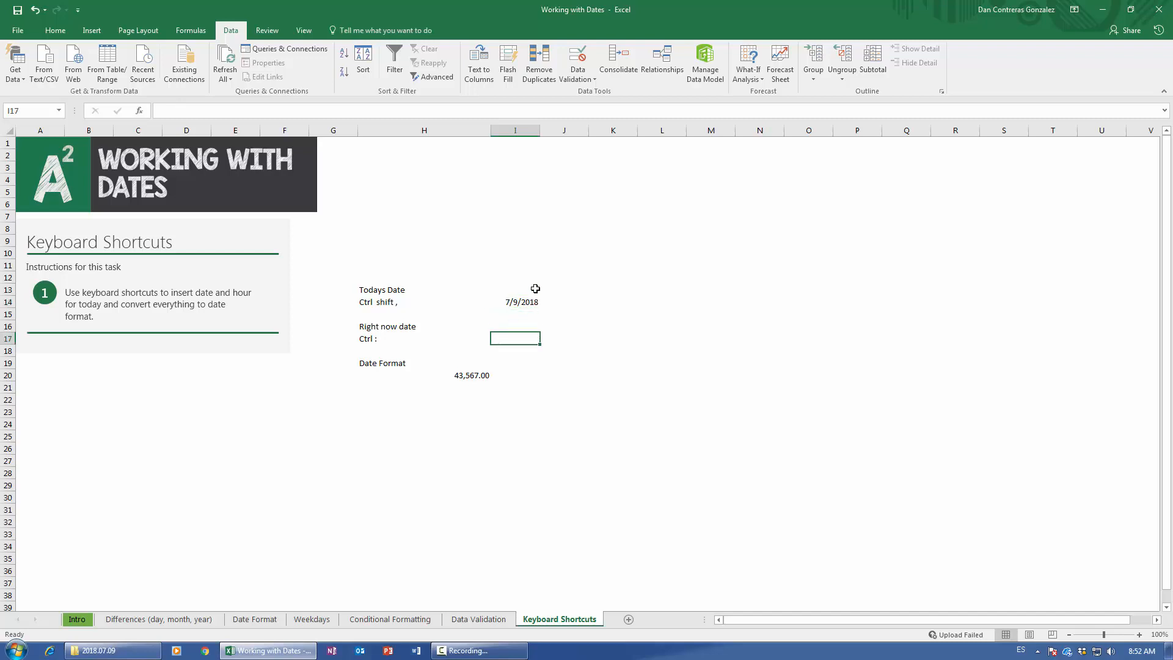
{"action": "key", "text": "ctrl+shift+colon"}
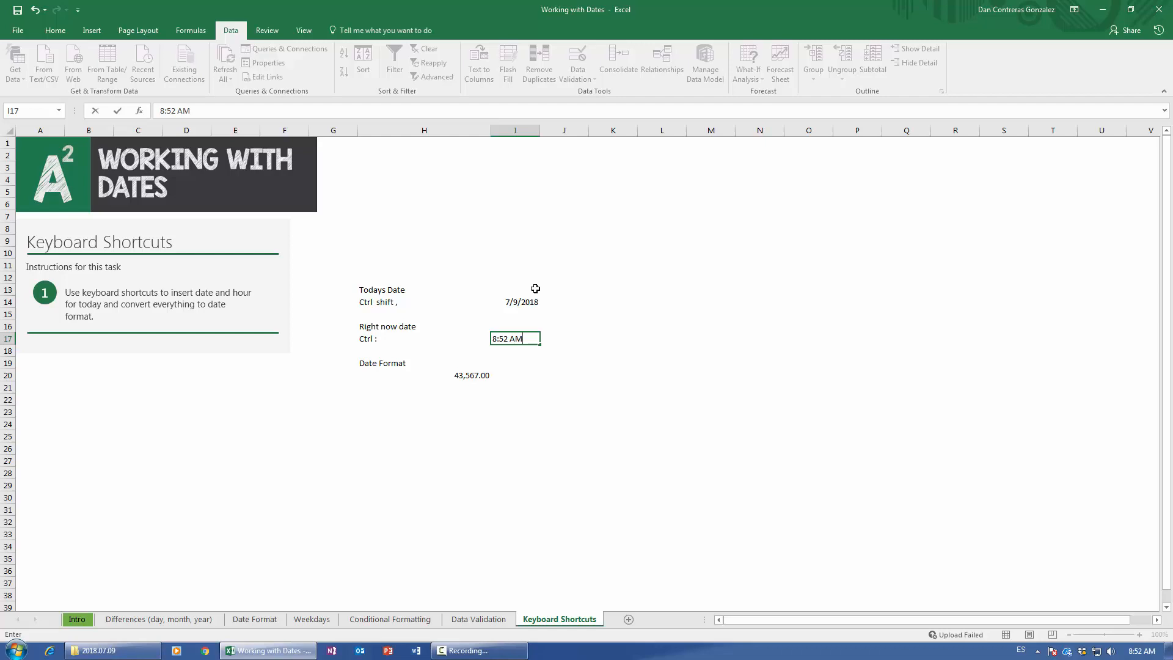
{"action": "key", "text": "Return"}
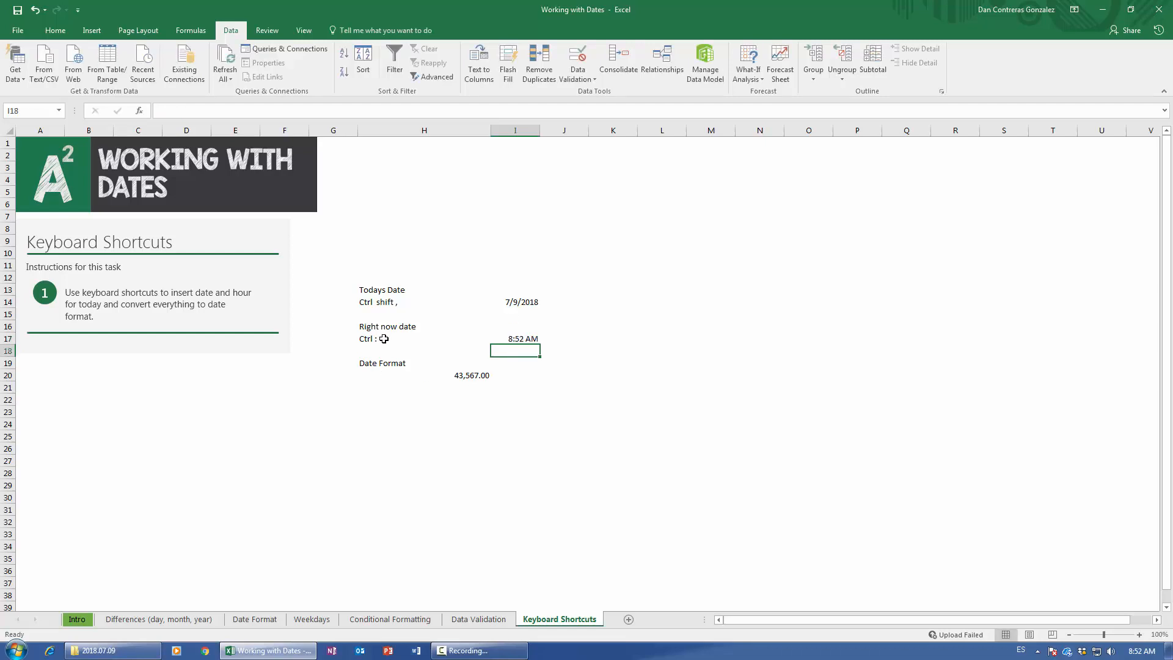
{"action": "left_click", "coordinate": [523, 340]}
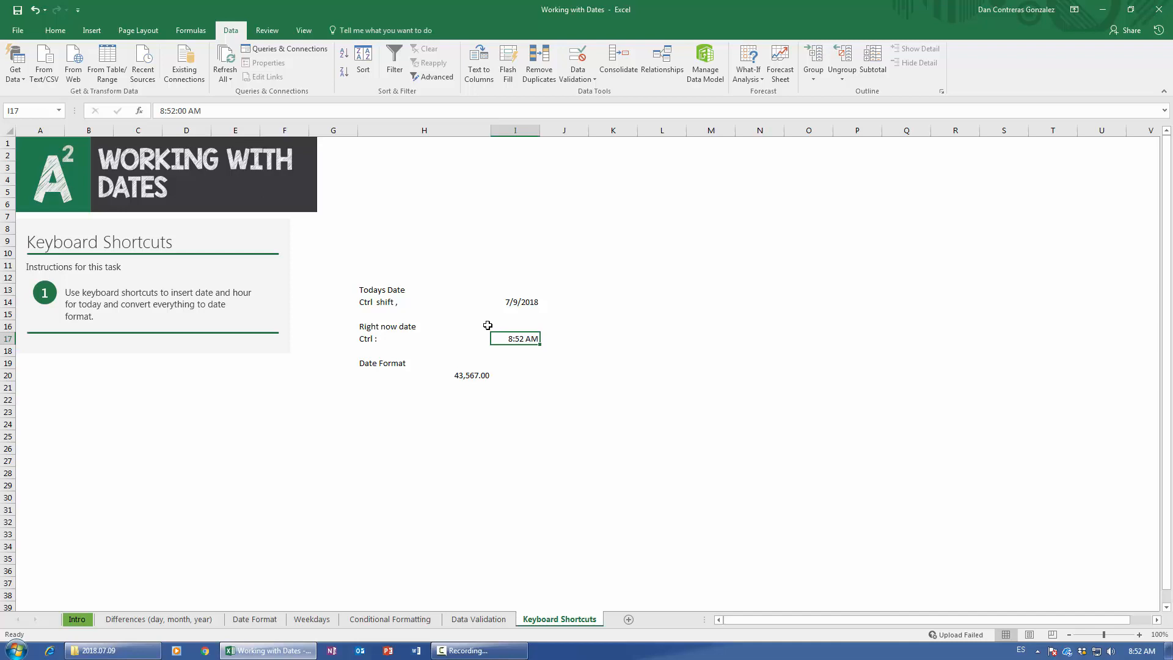
{"action": "left_click", "coordinate": [512, 292]}
{"action": "left_click", "coordinate": [502, 299]}
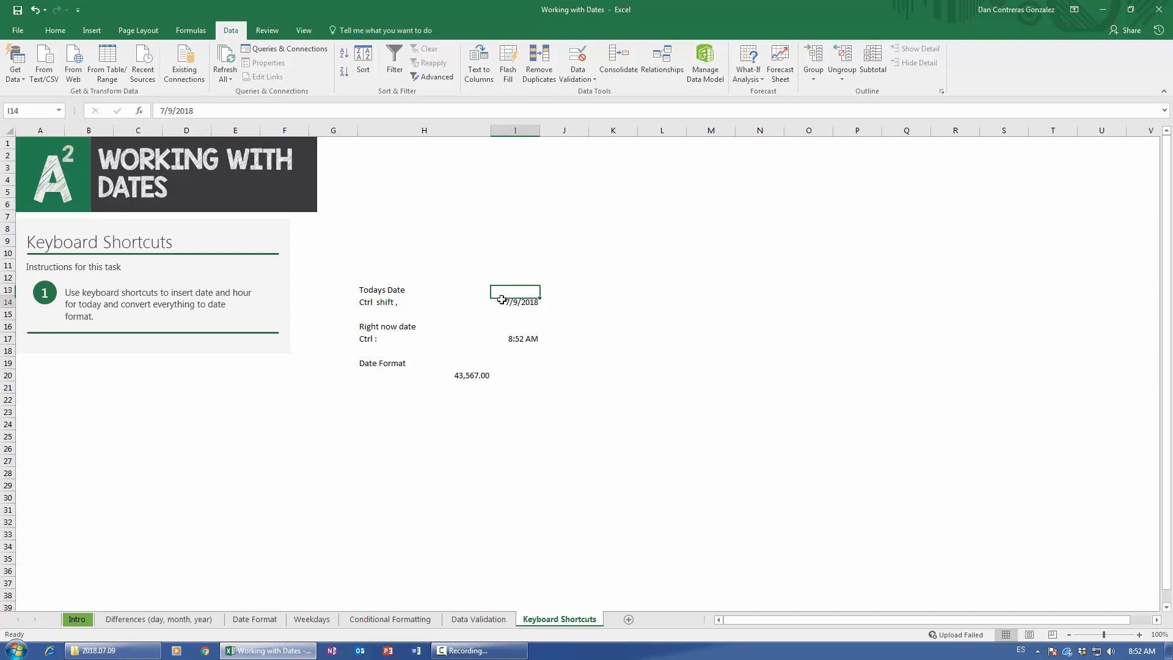
{"action": "left_click", "coordinate": [502, 340]}
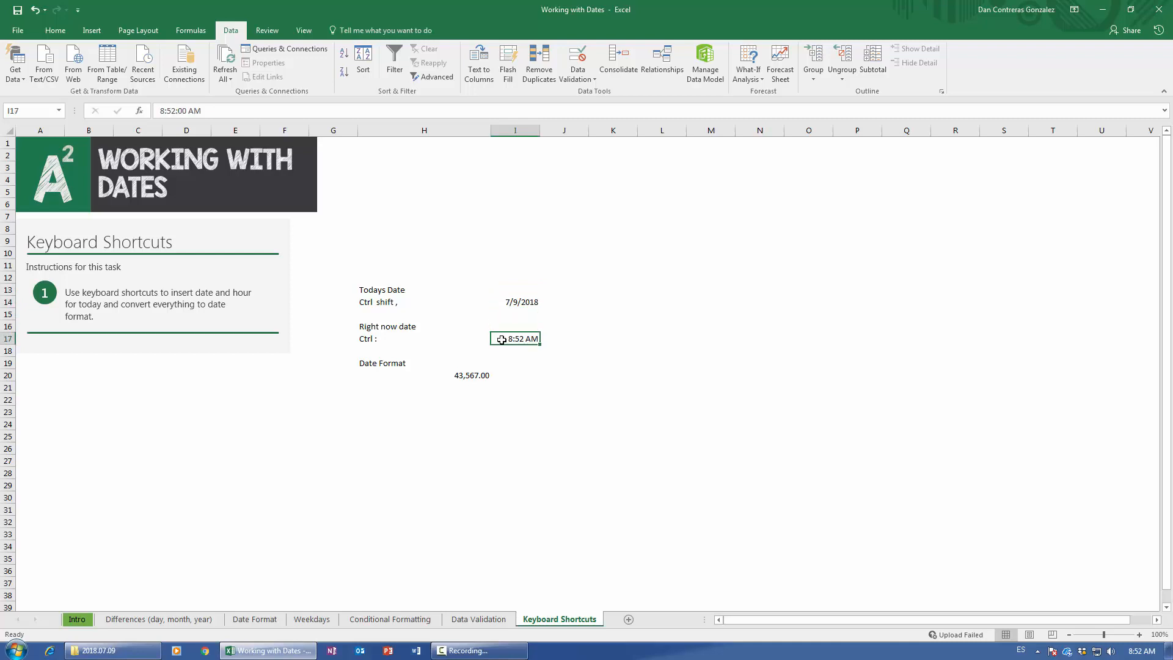
Convert the number in H20 under Date Format to a date in the day-month-year style, like 12-Apr-19.
{"action": "left_click", "coordinate": [465, 375]}
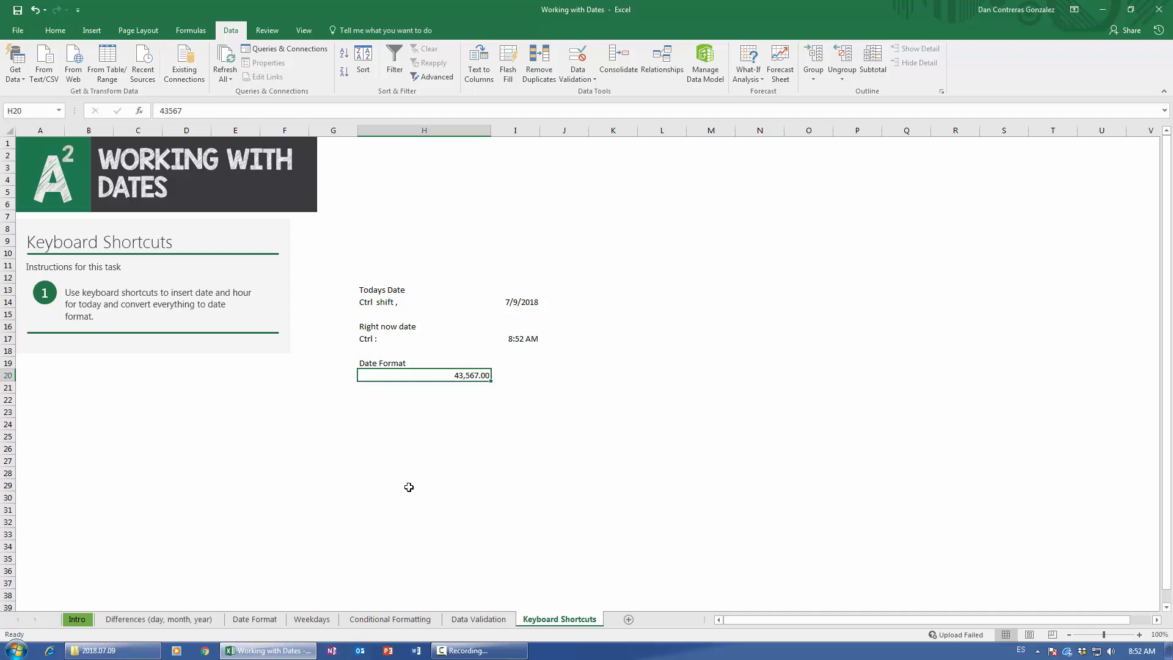
{"action": "key", "text": "ctrl+shift+3"}
{"action": "left_click", "coordinate": [183, 619]}
{"action": "left_click", "coordinate": [260, 619]}
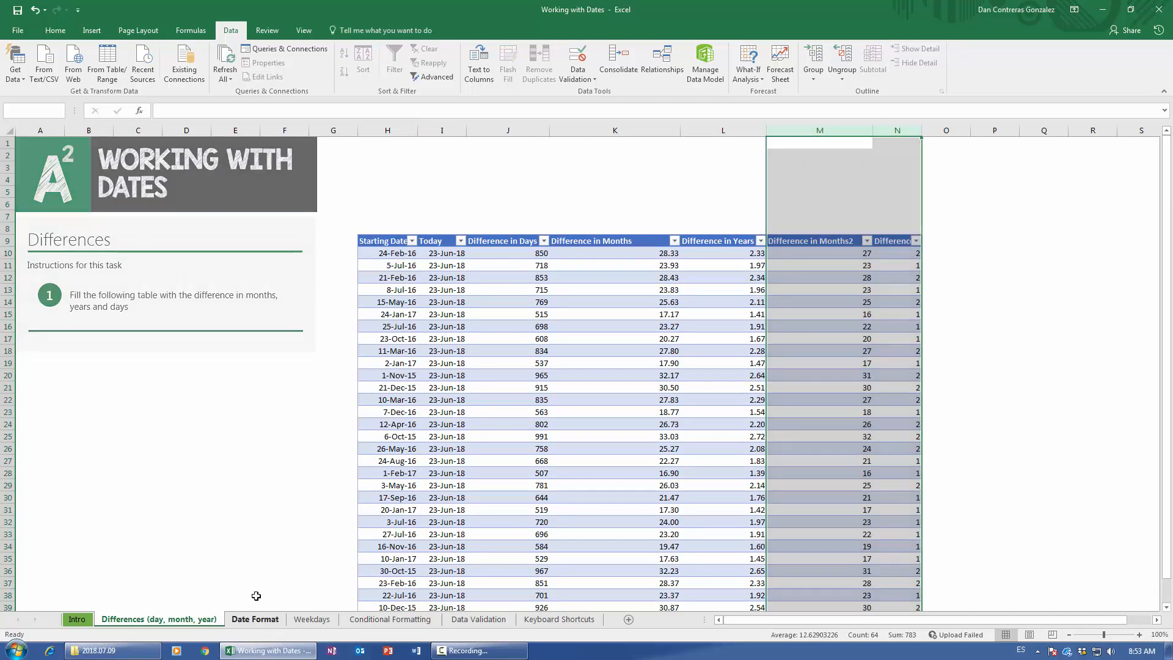
{"action": "left_click", "coordinate": [541, 619]}
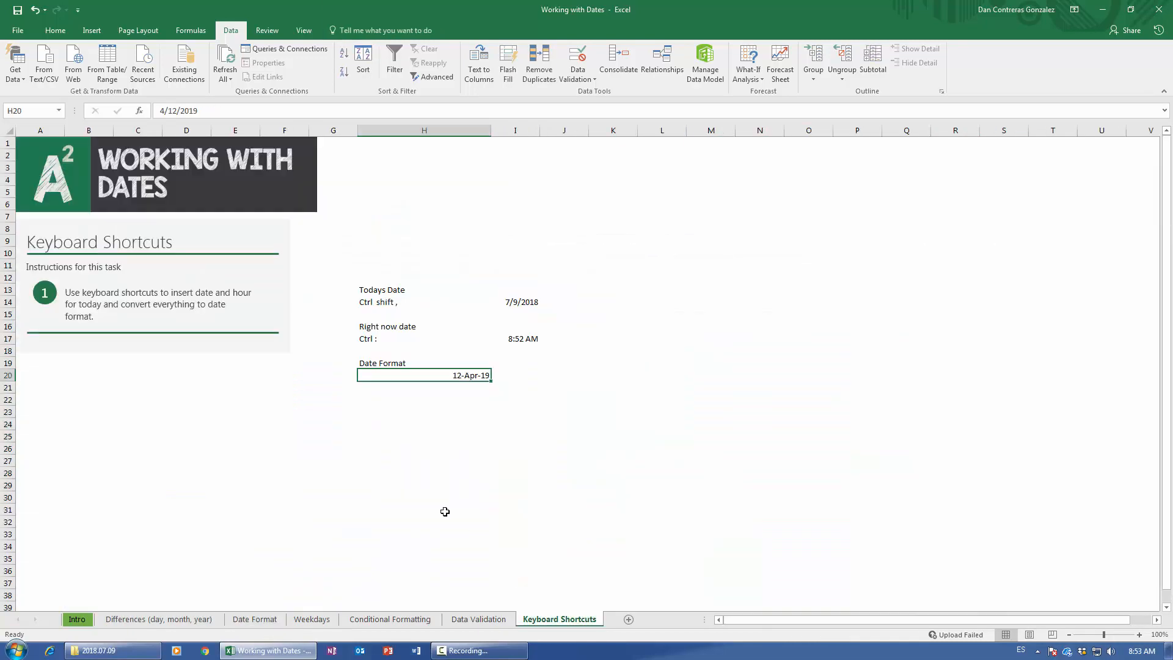